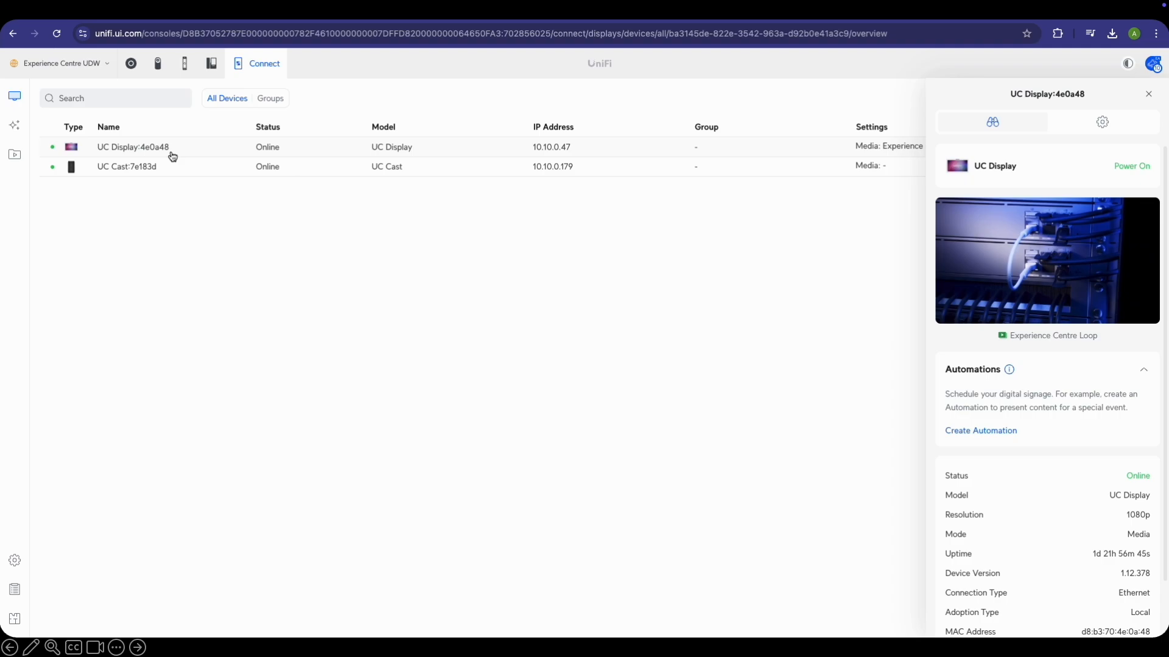
# Check the UC Cast:7e183d device details, then open UC Display:4e0a48's settings
pyautogui.click(113, 148)
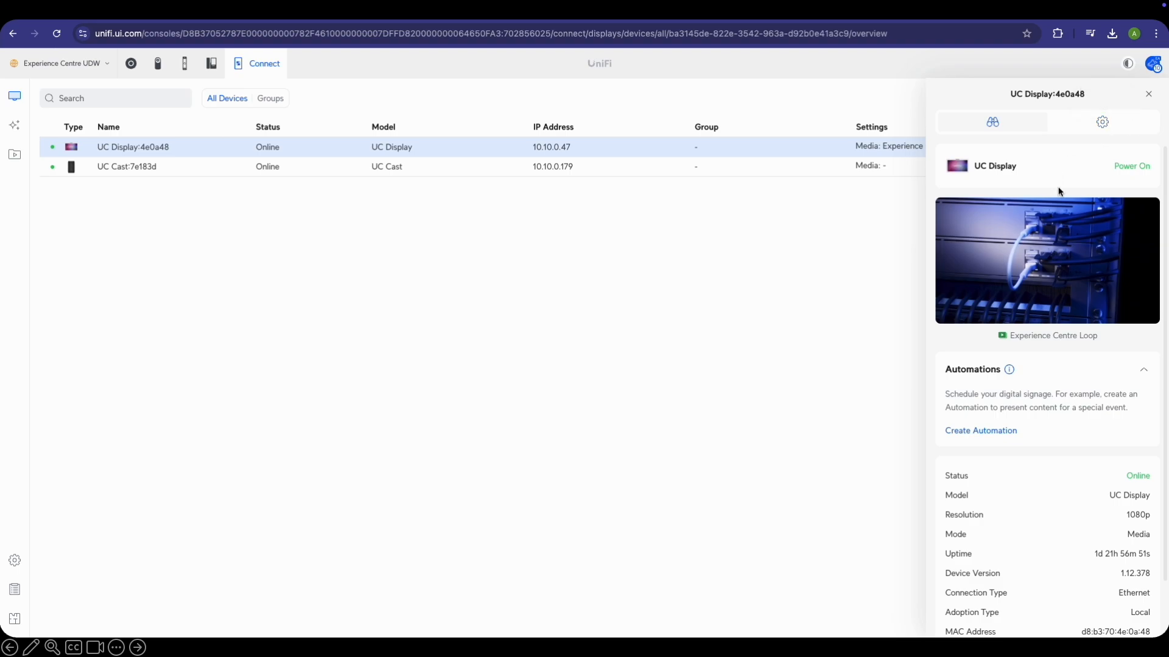
pyautogui.click(1150, 96)
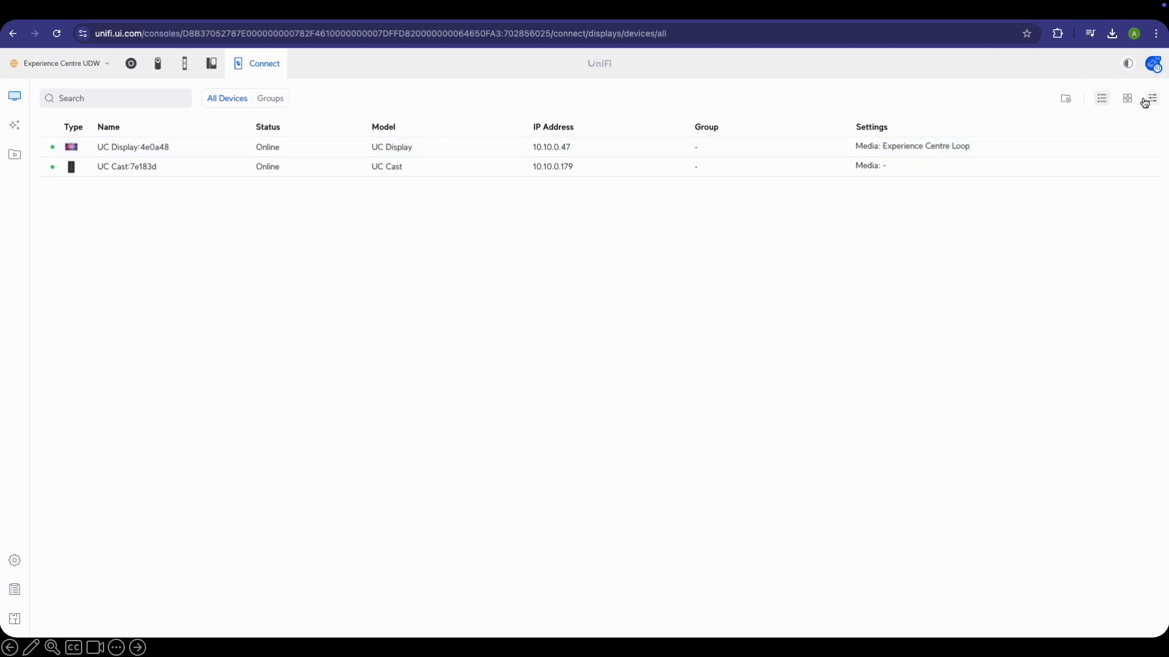
pyautogui.click(179, 173)
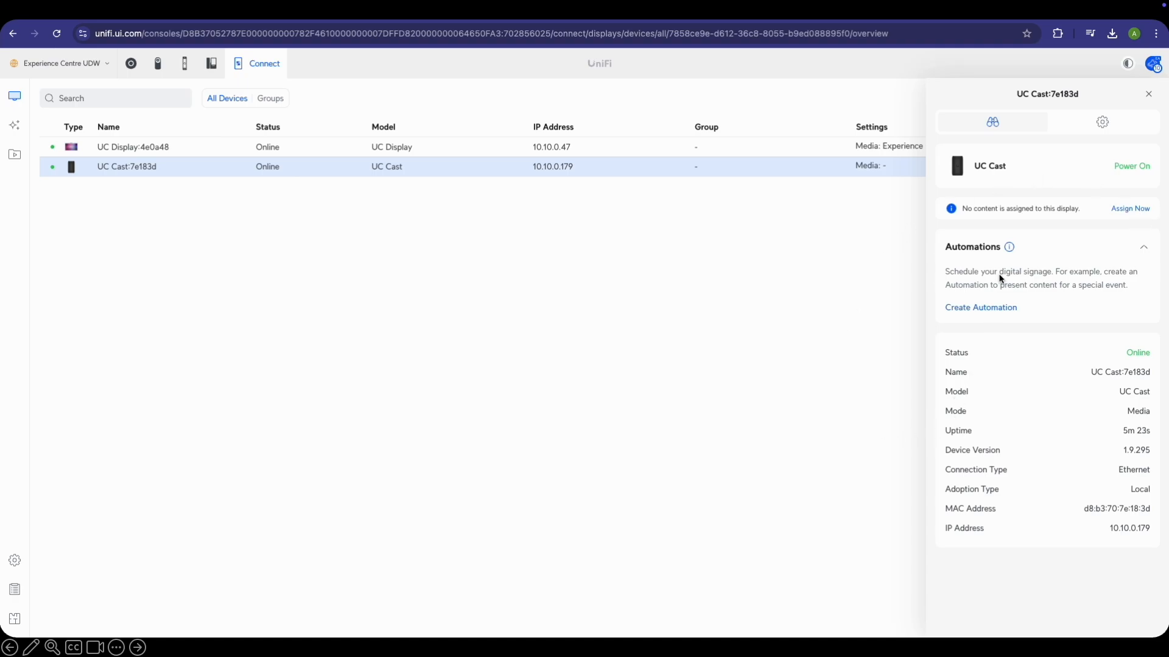
pyautogui.click(190, 150)
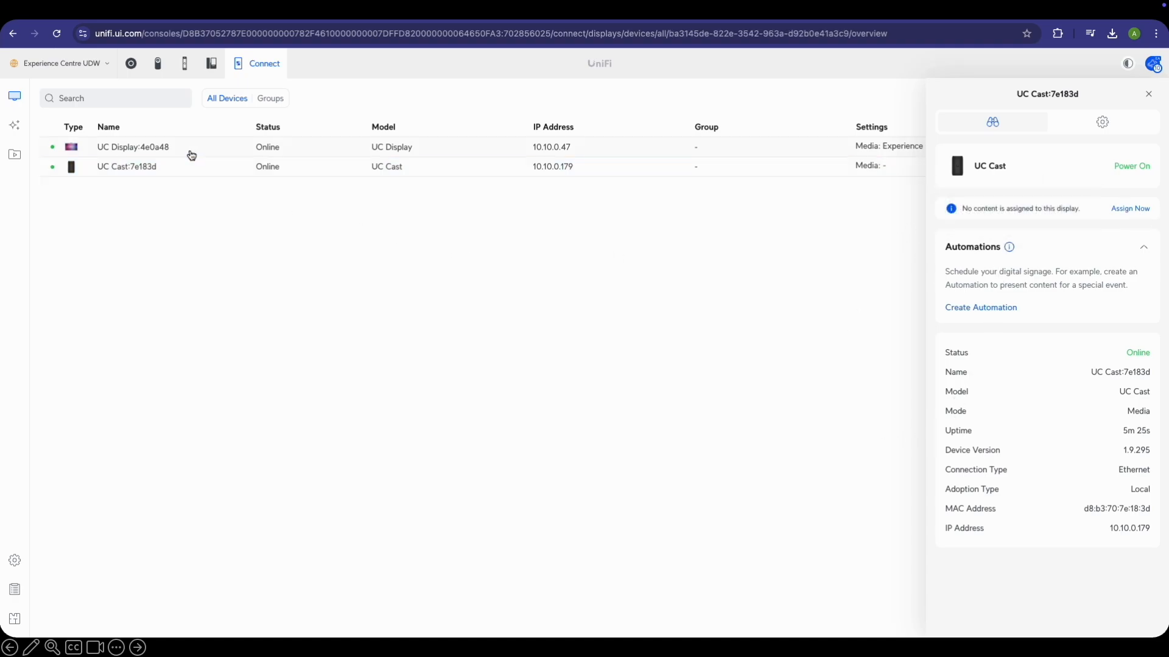
pyautogui.click(1102, 121)
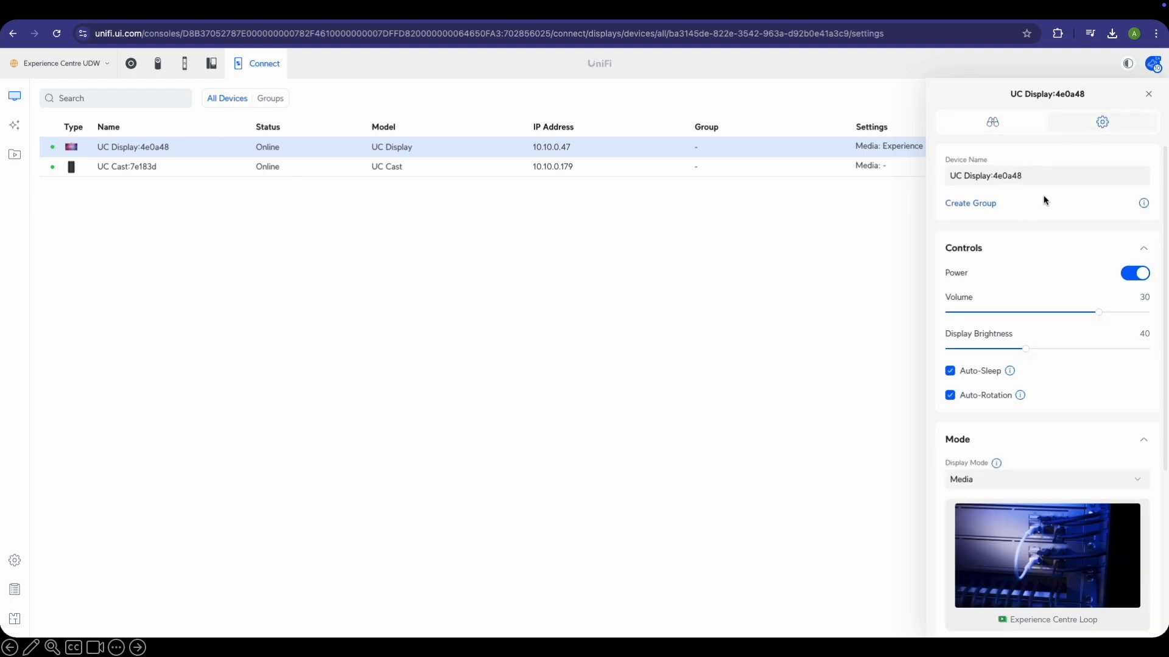
# Rename the UC Display device to 'Front Door Display'
pyautogui.click(1048, 177)
pyautogui.hotkey('ctrl', 'a')
pyautogui.write('Fro')
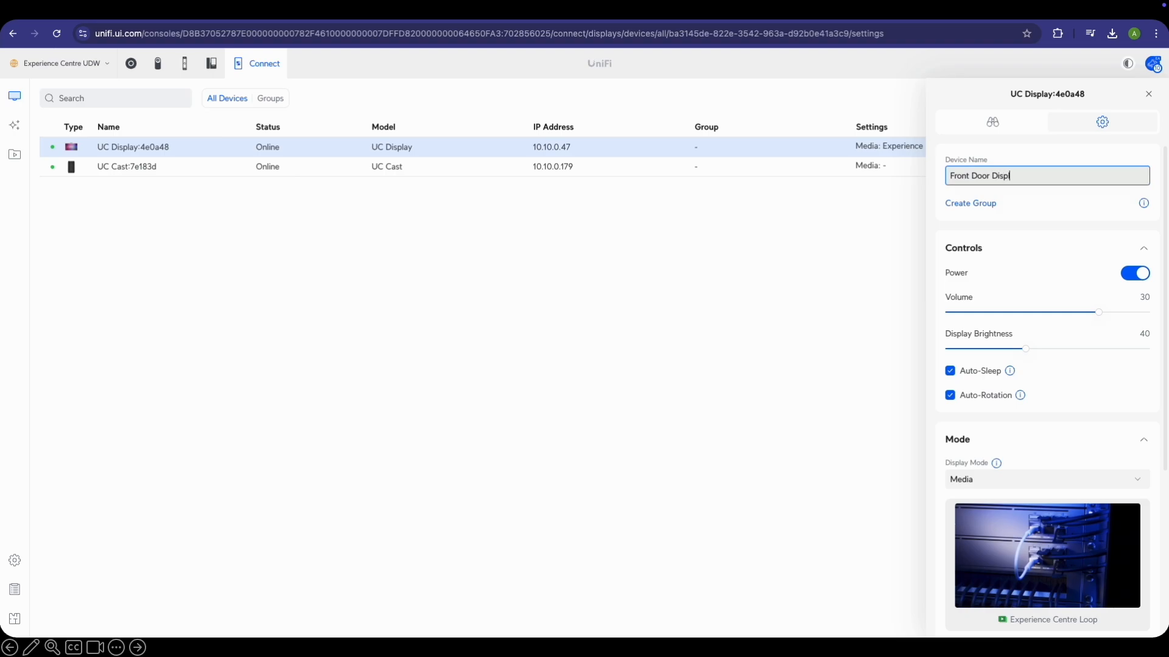
pyautogui.write('nt Door Display')
pyautogui.press('Return')
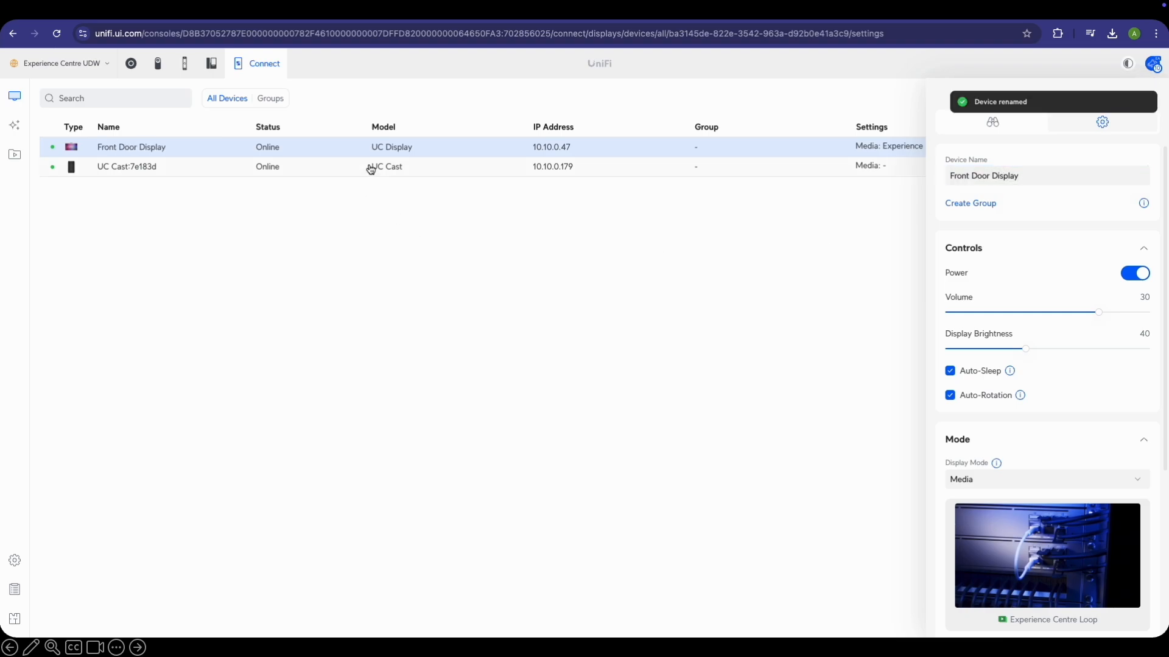
# Rename the UC Cast device to 'Video Wall'
pyautogui.click(373, 172)
pyautogui.click(1102, 121)
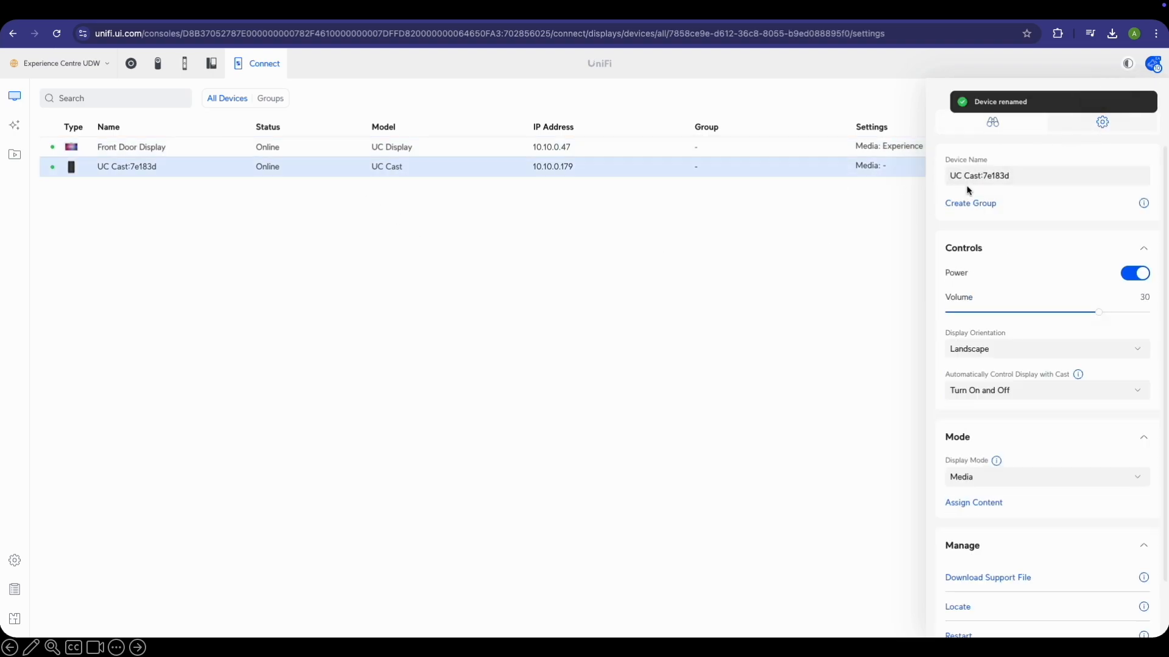
pyautogui.click(1017, 177)
pyautogui.hotkey('ctrl', 'a')
pyautogui.write('V')
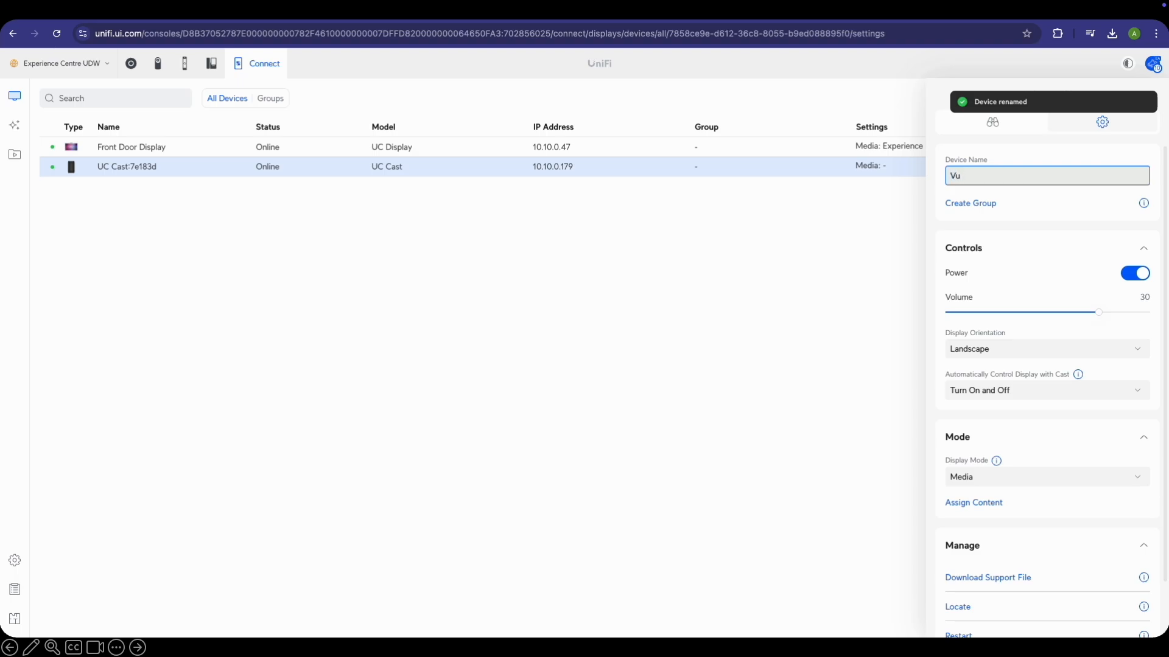
pyautogui.write('u')
pyautogui.press('BackSpace')
pyautogui.write('ideo Wall')
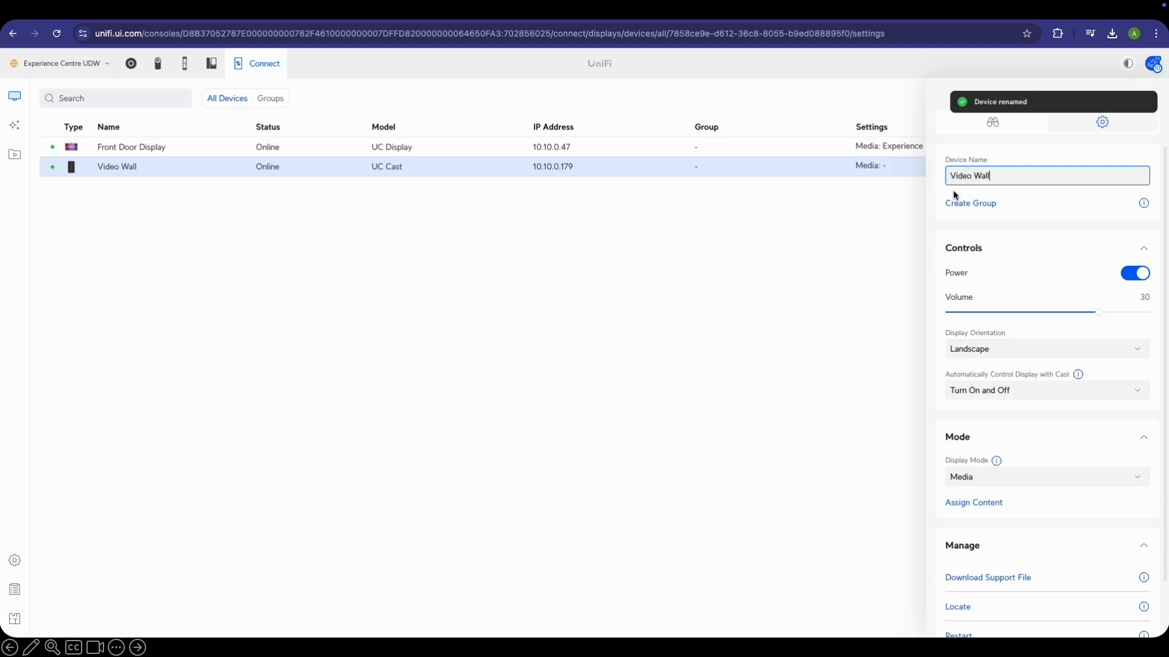
pyautogui.click(828, 271)
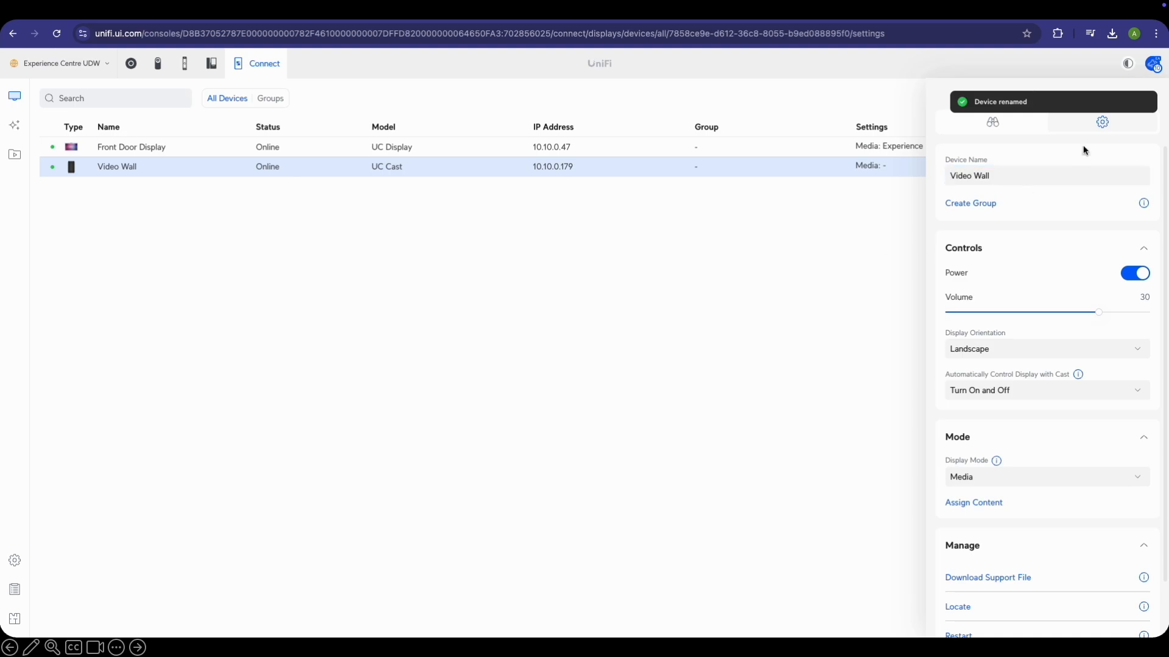
pyautogui.click(169, 154)
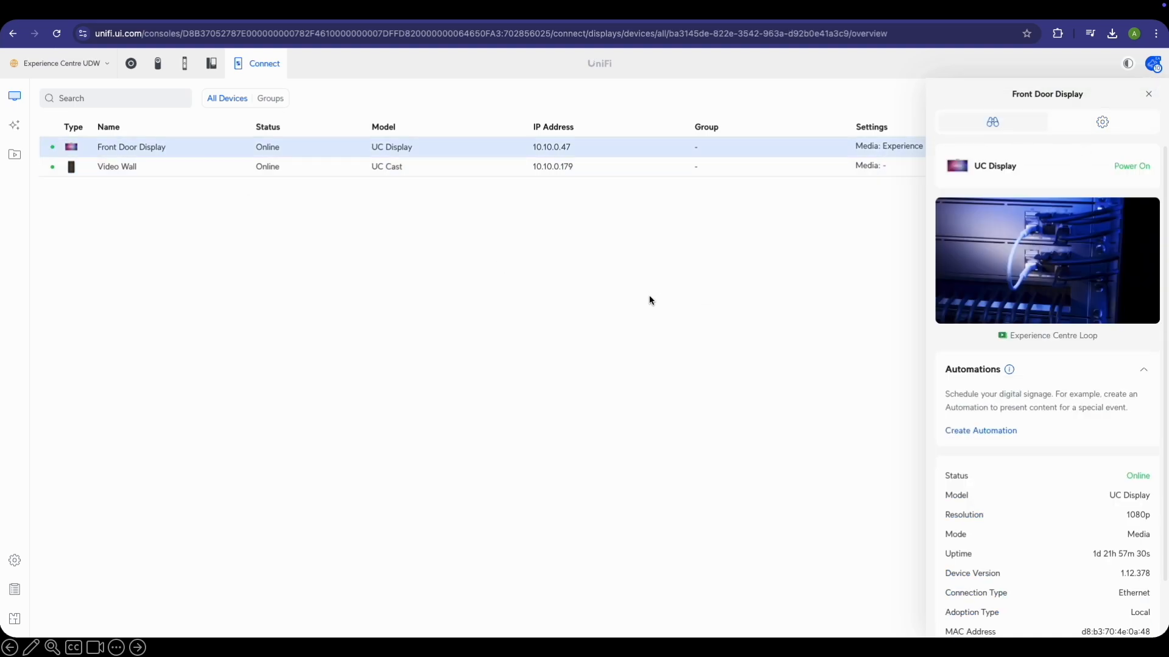
# Lower the Front Door Display's volume to 8
pyautogui.scroll(-1, 1059, 335)
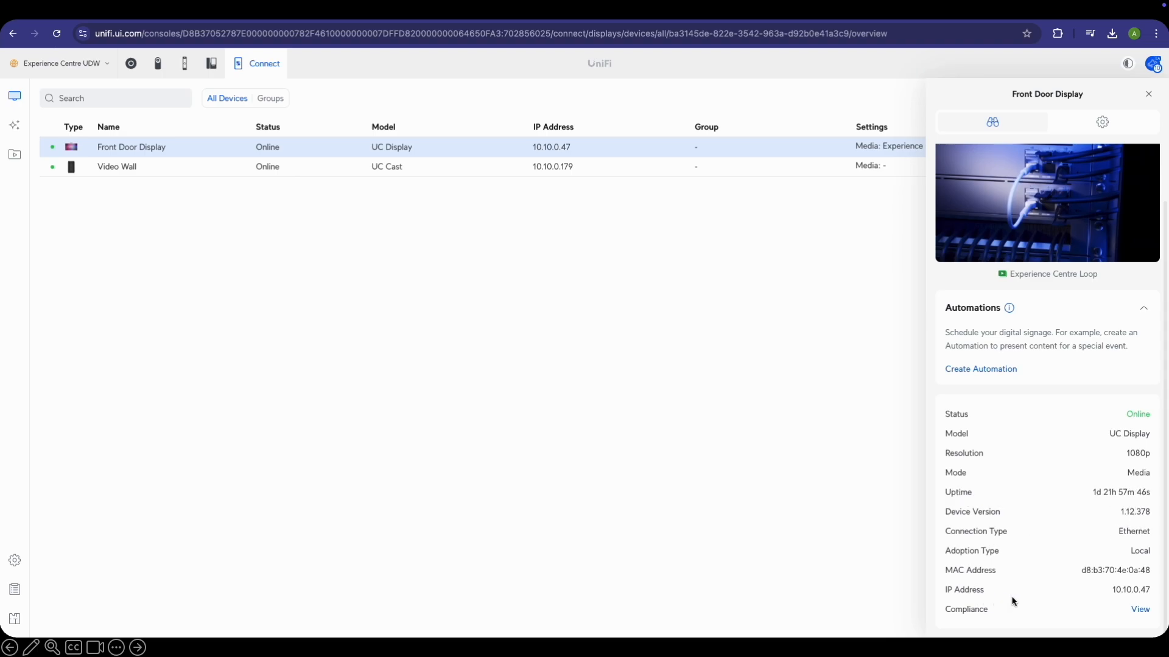
pyautogui.click(1119, 125)
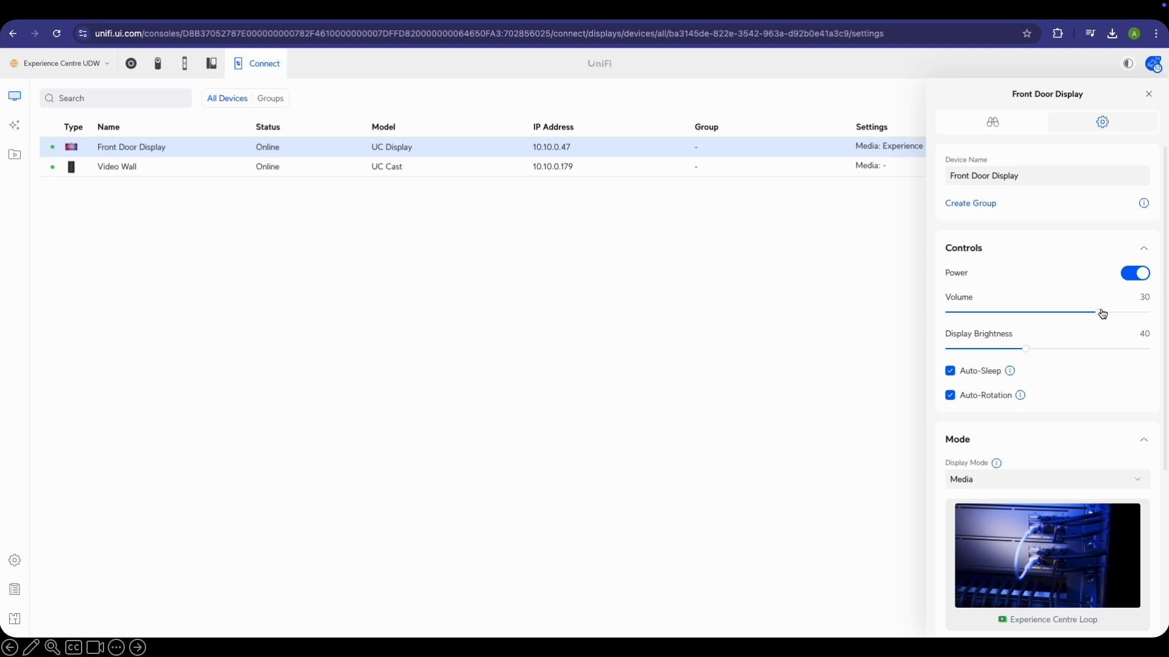
pyautogui.moveTo(1098, 311); pyautogui.dragTo(986, 323)
pyautogui.moveTo(1010, 373)
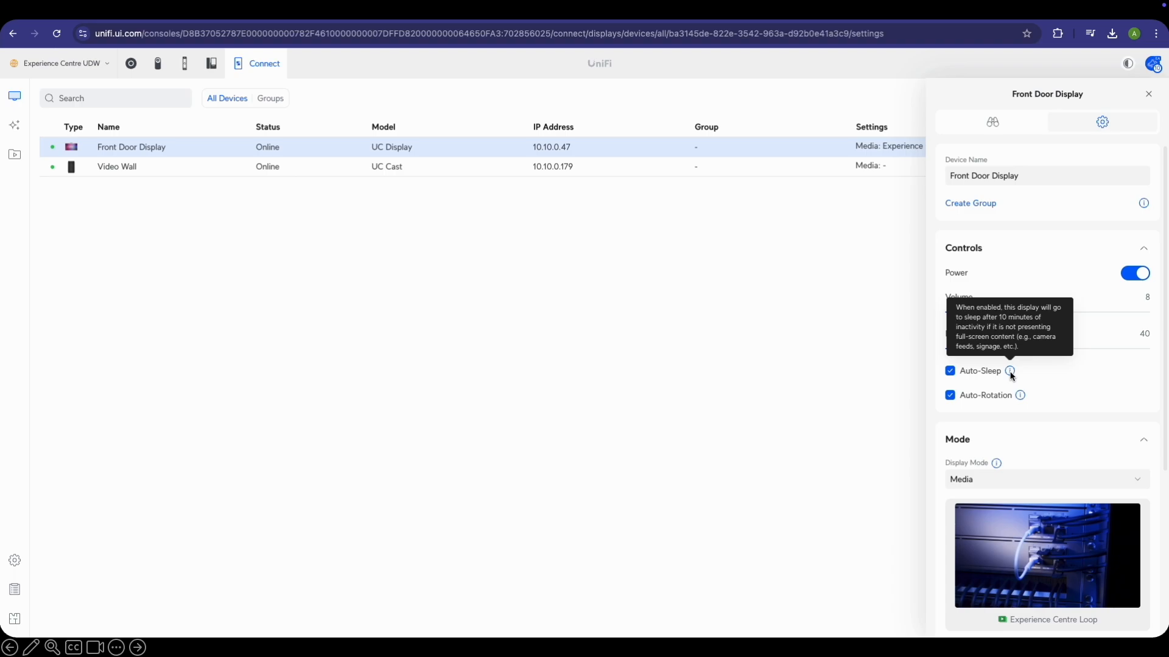
pyautogui.moveTo(1020, 397)
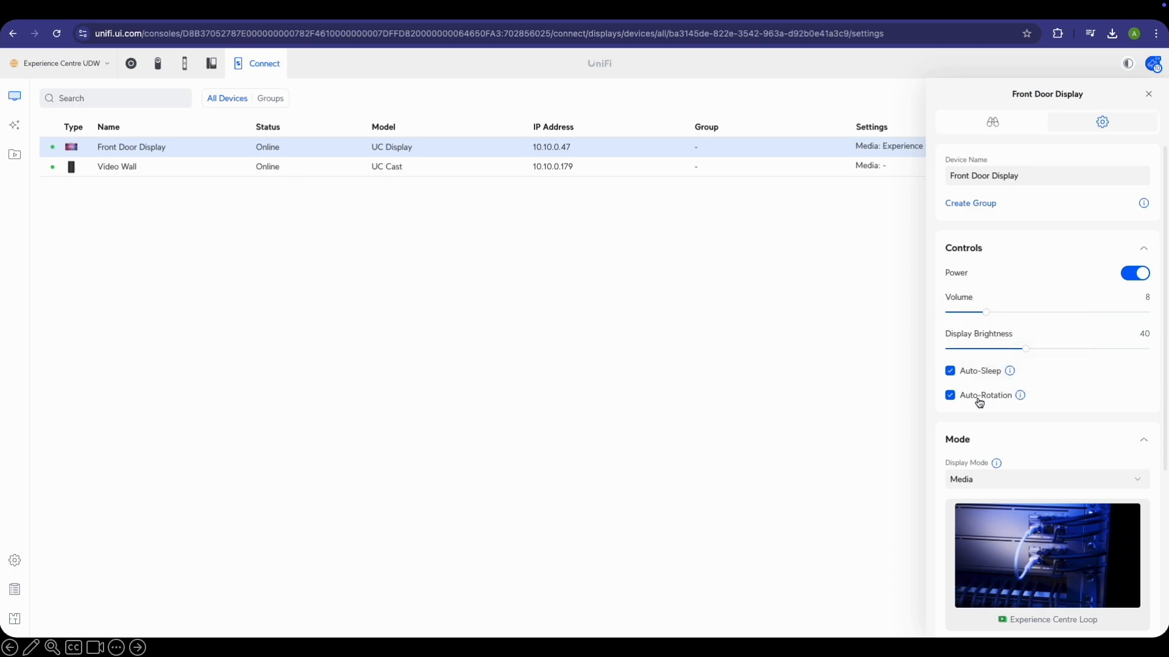
# Keep Display Mode at Media and Content Fit at Fit to Screen, then show the Video Wall
pyautogui.scroll(-1, 1111, 360)
pyautogui.scroll(-2, 1111, 360)
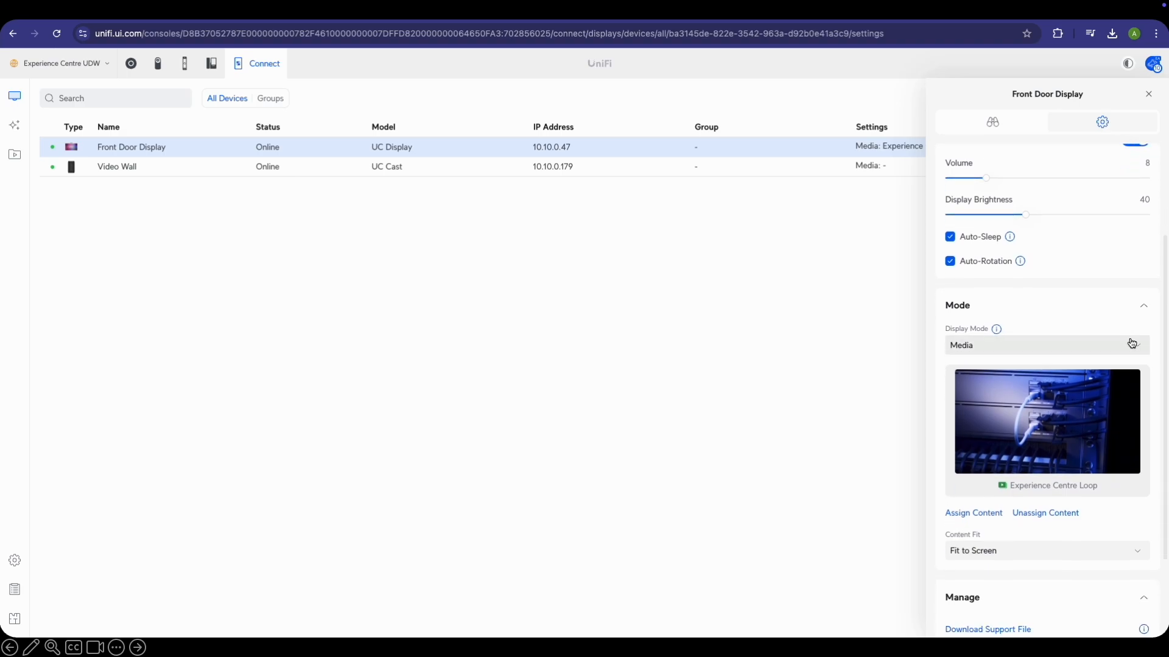
pyautogui.click(1058, 305)
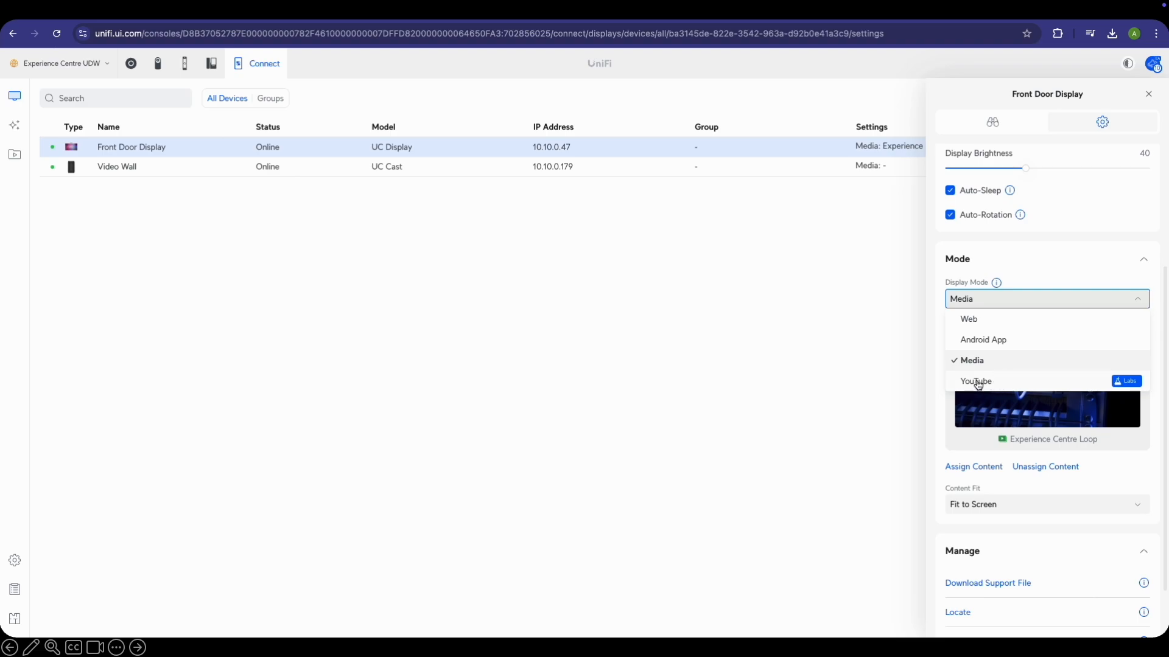
pyautogui.click(876, 384)
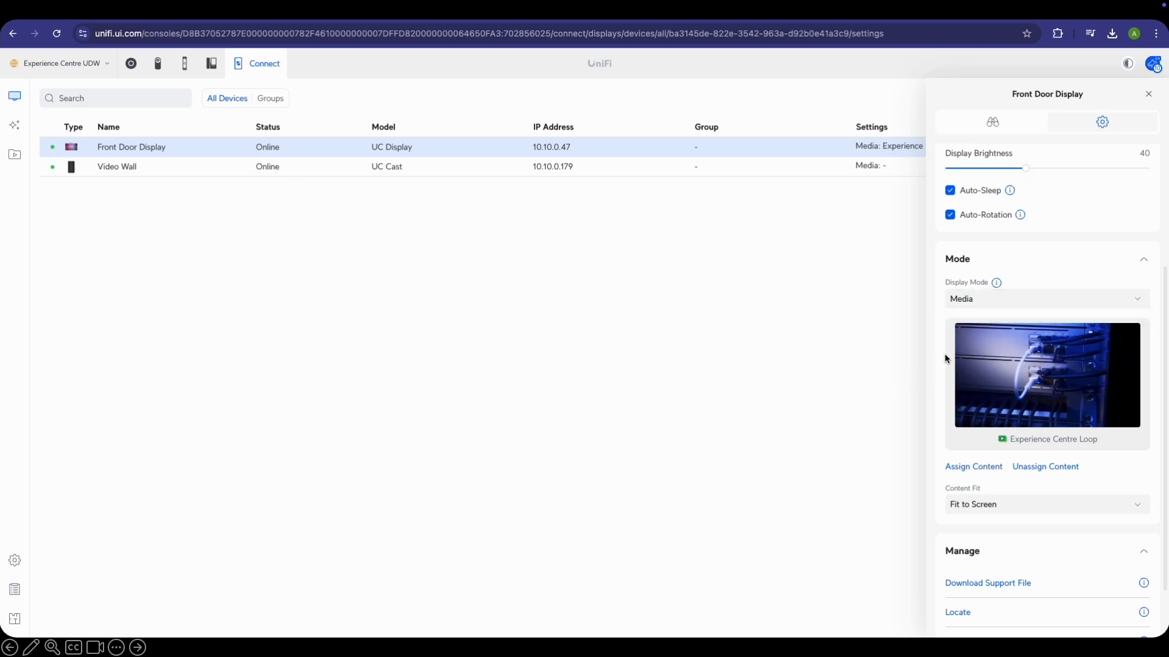
pyautogui.scroll(-1, 1033, 346)
pyautogui.scroll(-1, 1031, 345)
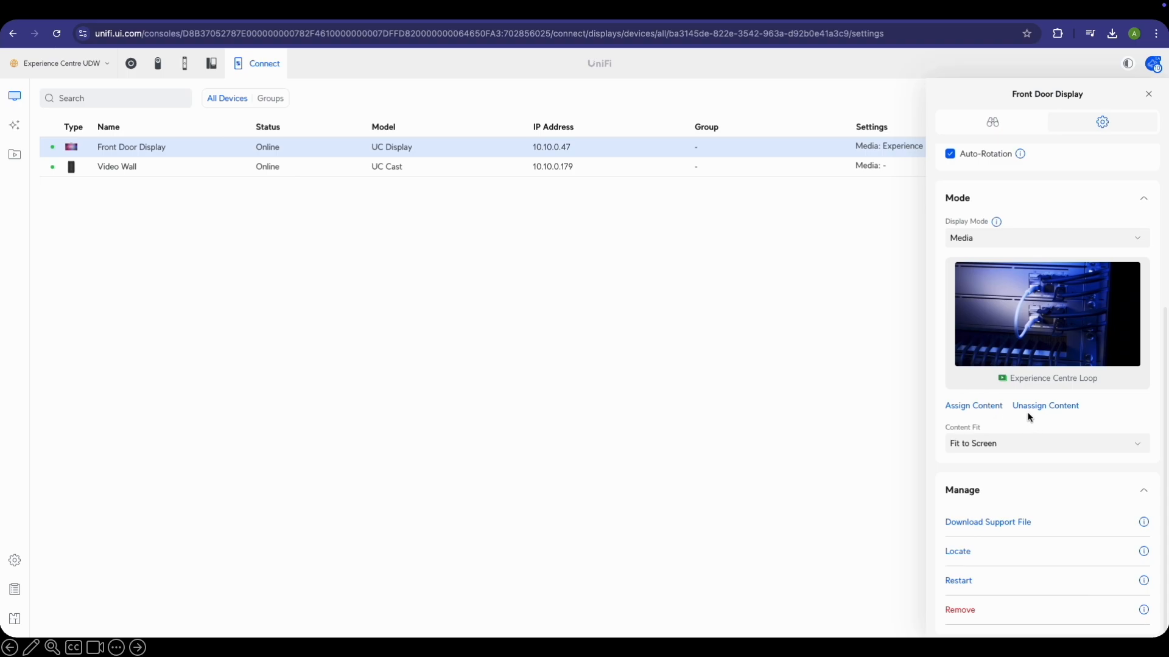
pyautogui.scroll(-1, 1047, 444)
pyautogui.click(1073, 440)
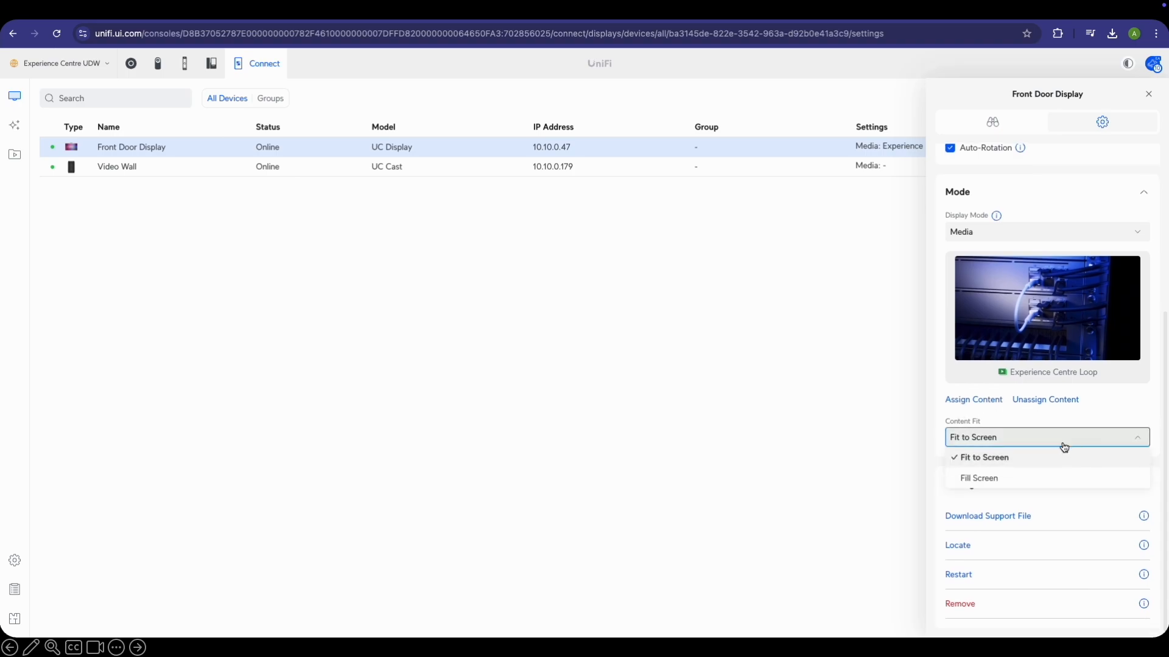
pyautogui.click(816, 369)
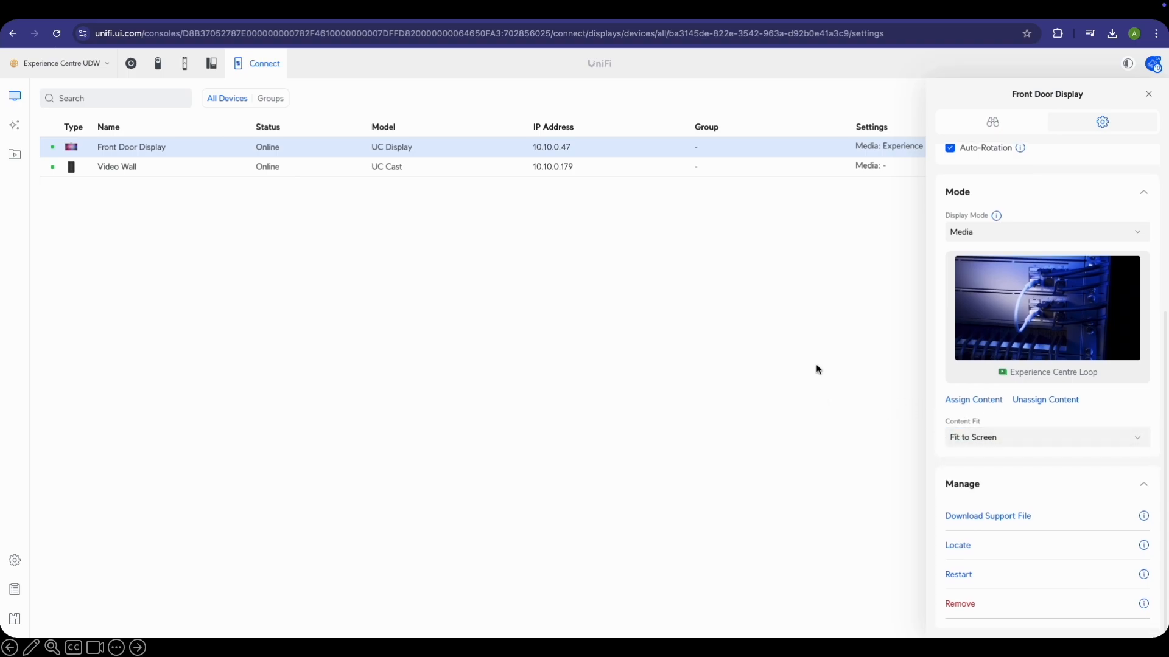
pyautogui.click(439, 167)
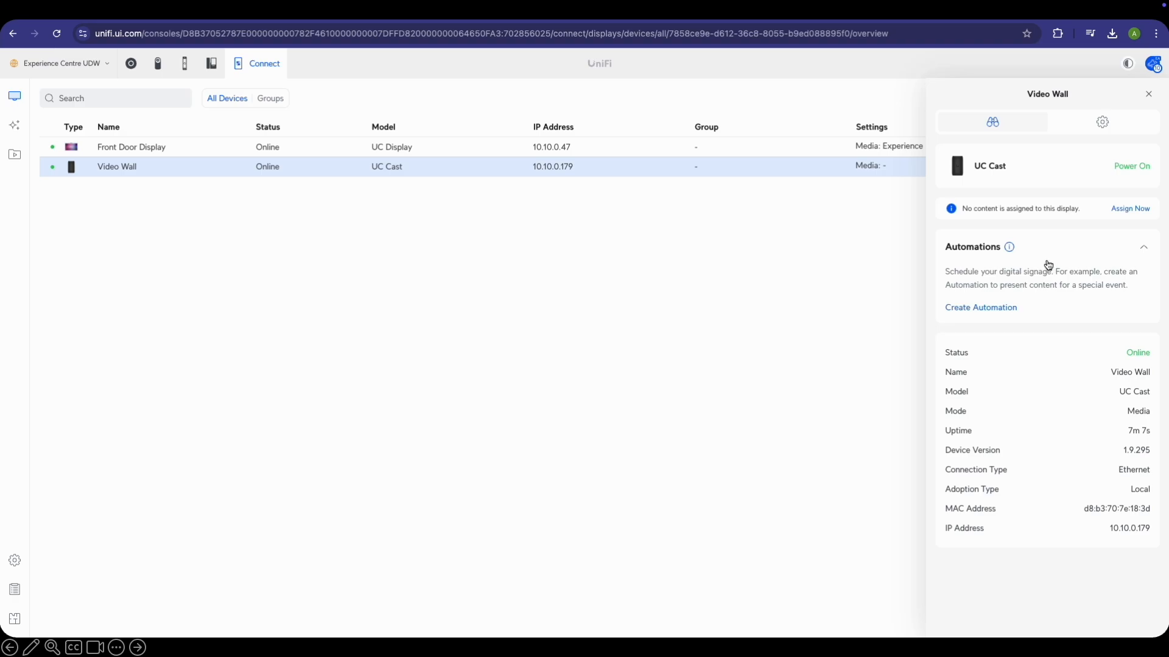
# In Video Wall settings, keep Landscape orientation and the Turn On and Off cast control
pyautogui.click(1103, 123)
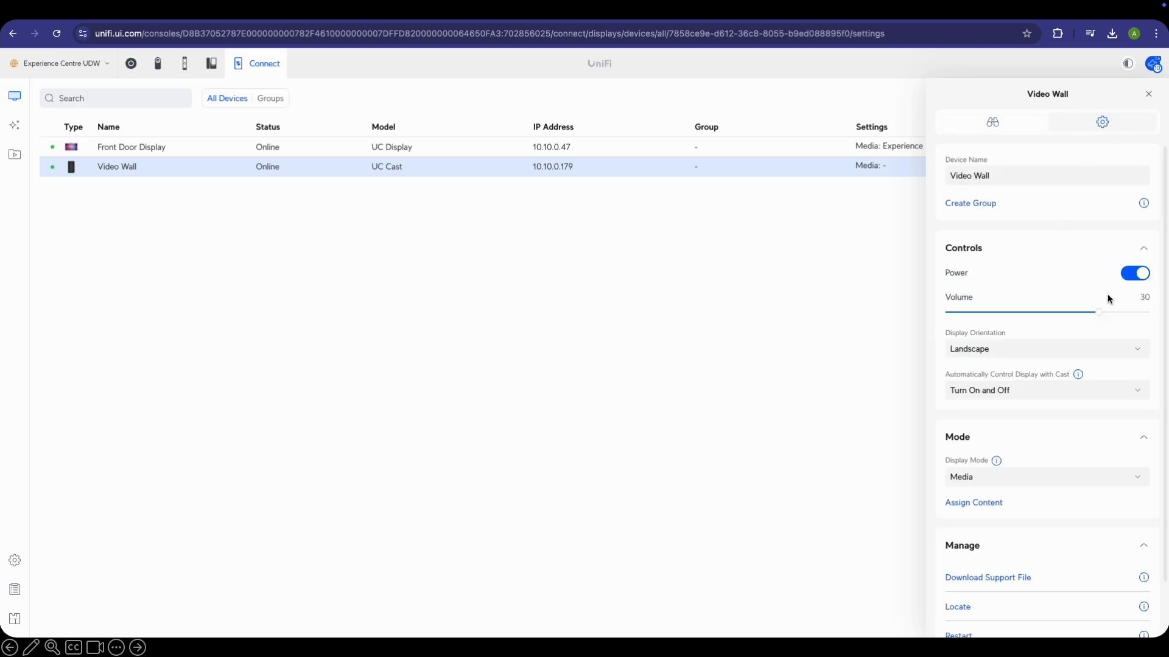
pyautogui.scroll(-1, 1080, 271)
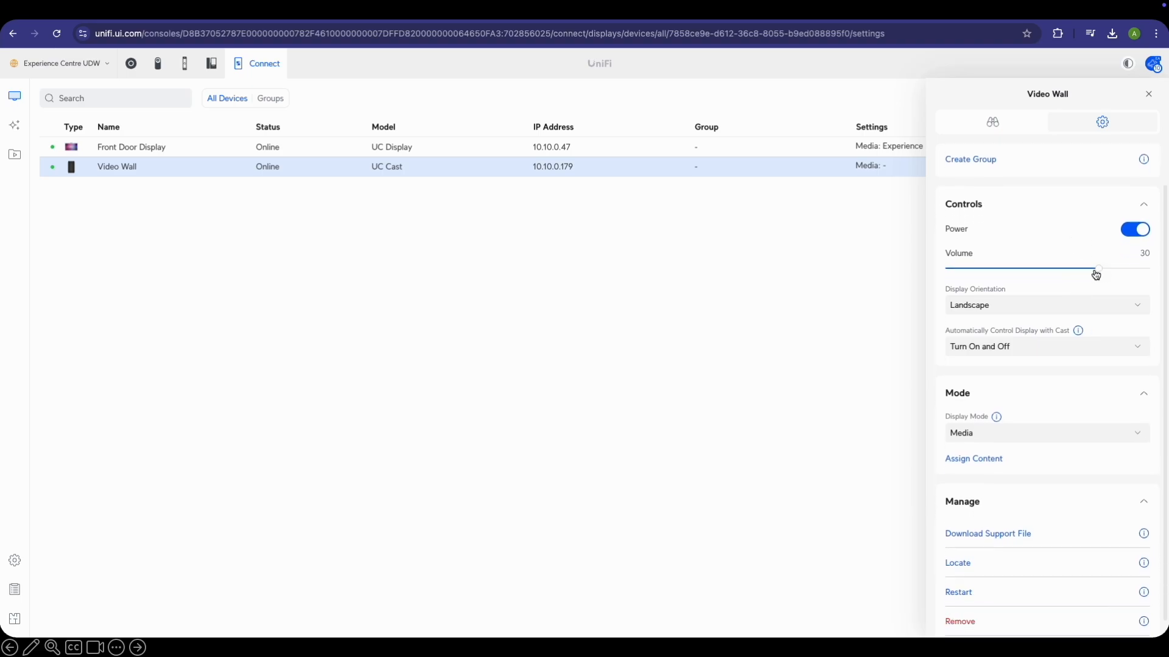
pyautogui.click(1073, 305)
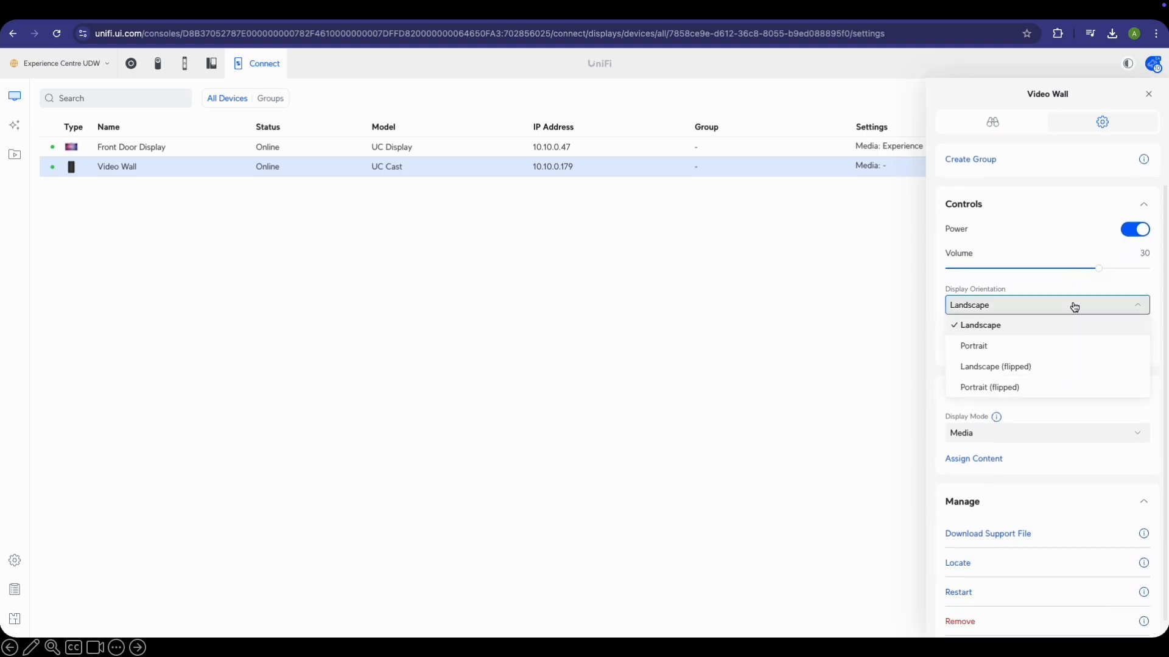
pyautogui.scroll(-1, 1039, 371)
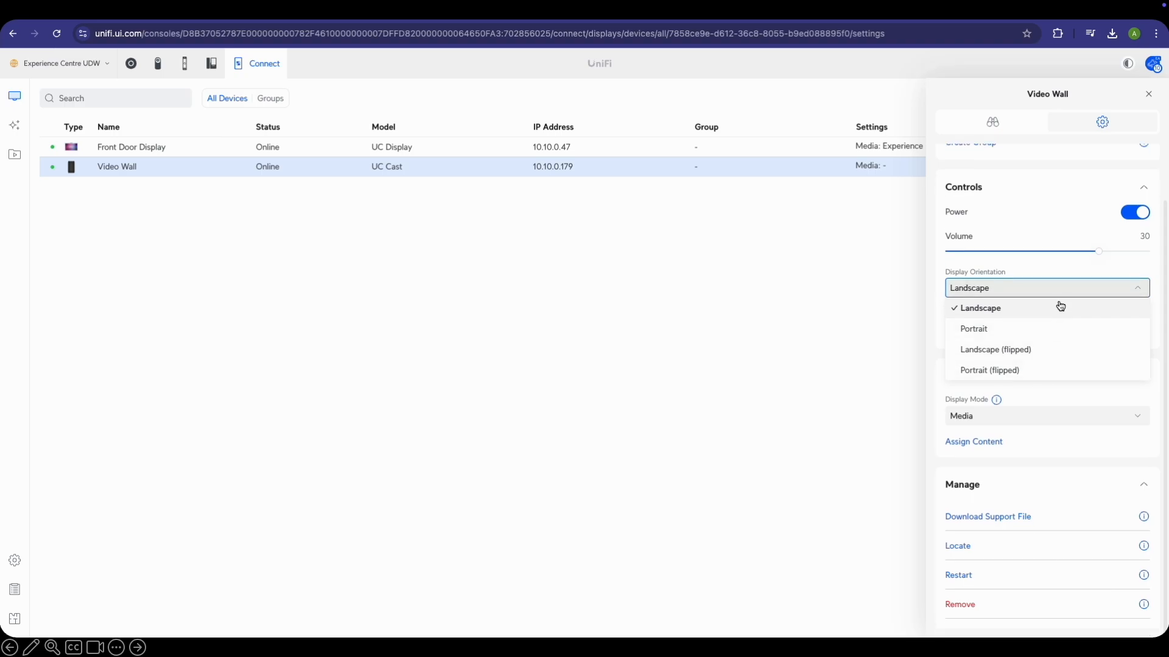
pyautogui.click(1136, 292)
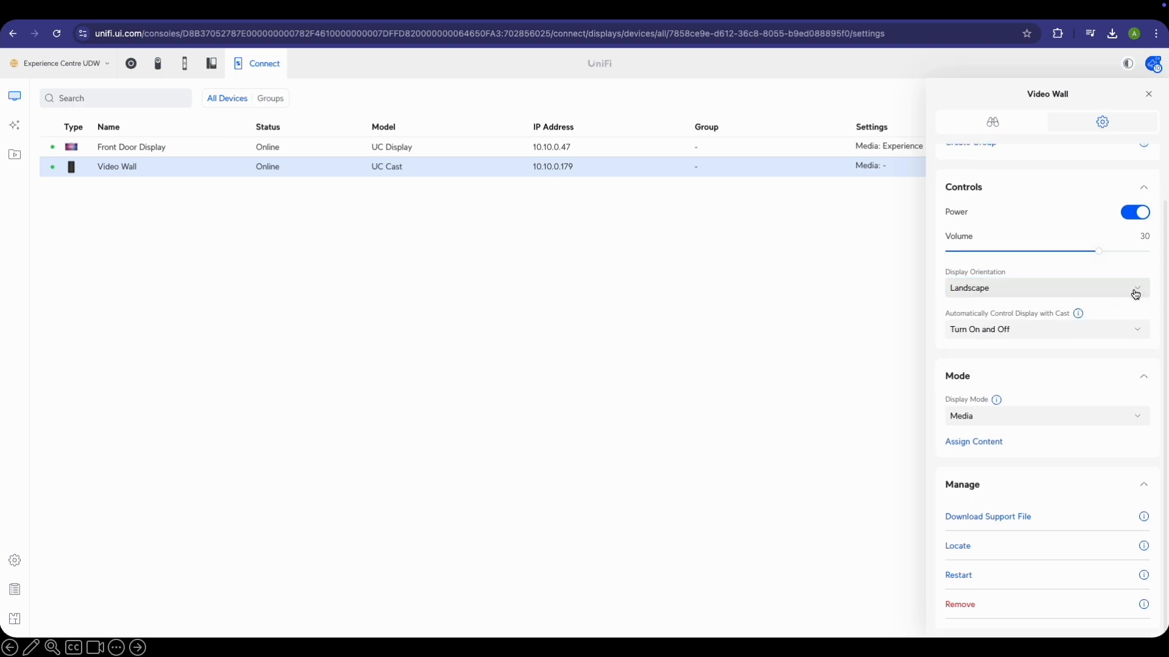
pyautogui.click(1076, 337)
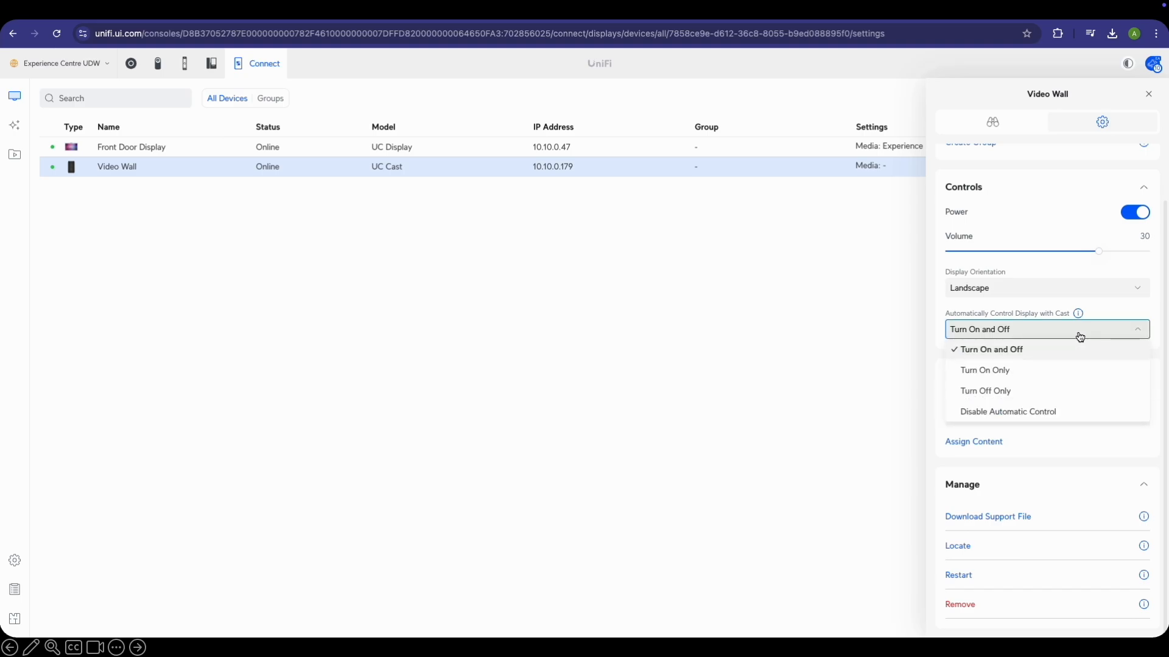
pyautogui.moveTo(1077, 314)
pyautogui.click(1143, 332)
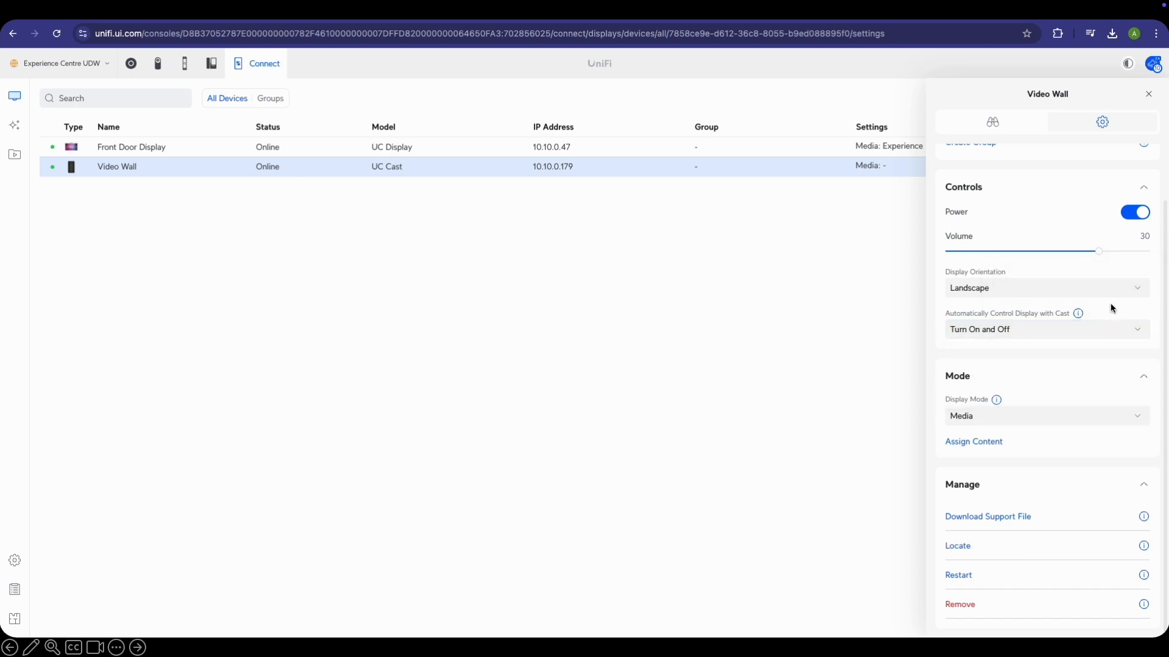
# Keep the Video Wall's Display Mode at Media and expand its Mode settings
pyautogui.click(1032, 417)
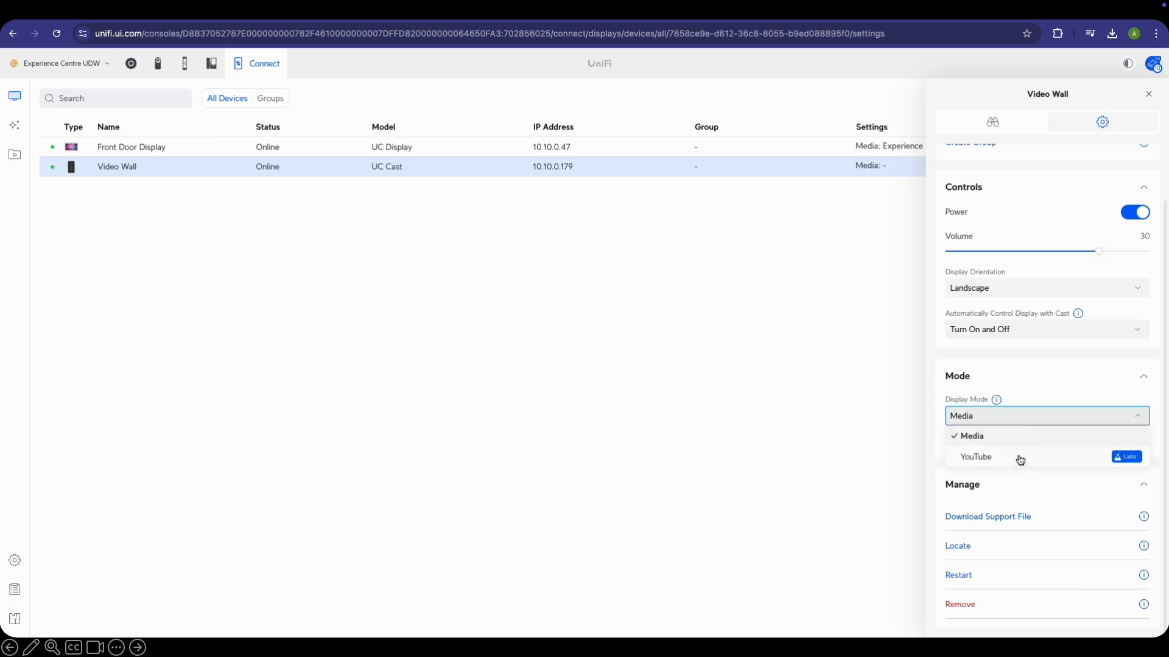
pyautogui.click(1085, 382)
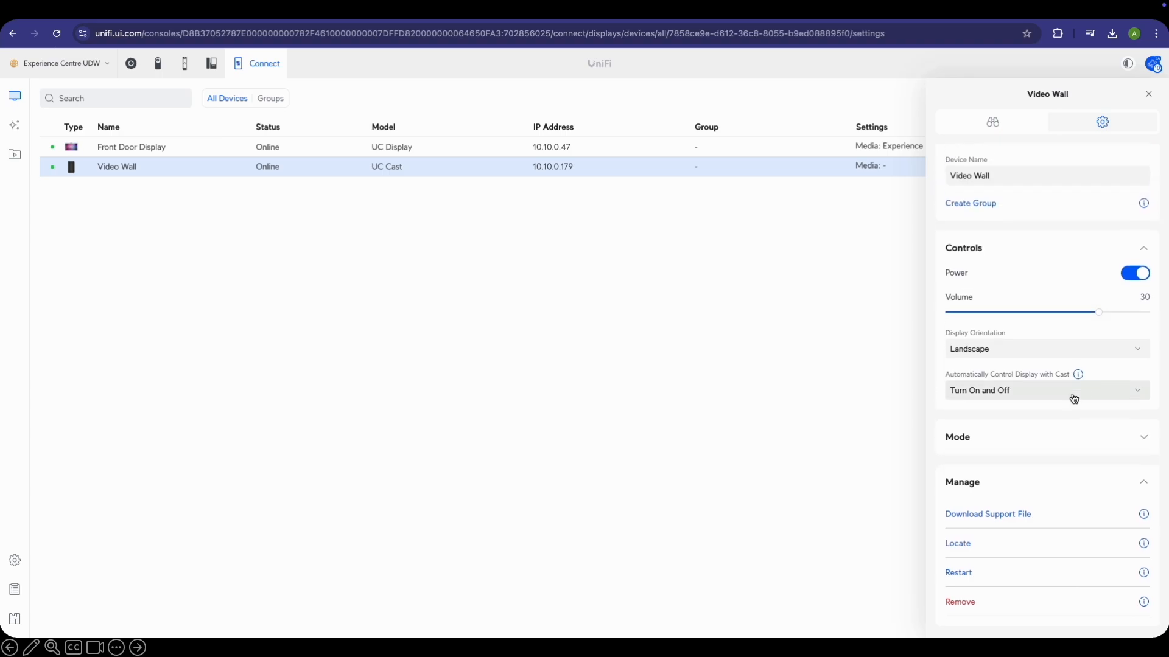
pyautogui.click(1047, 440)
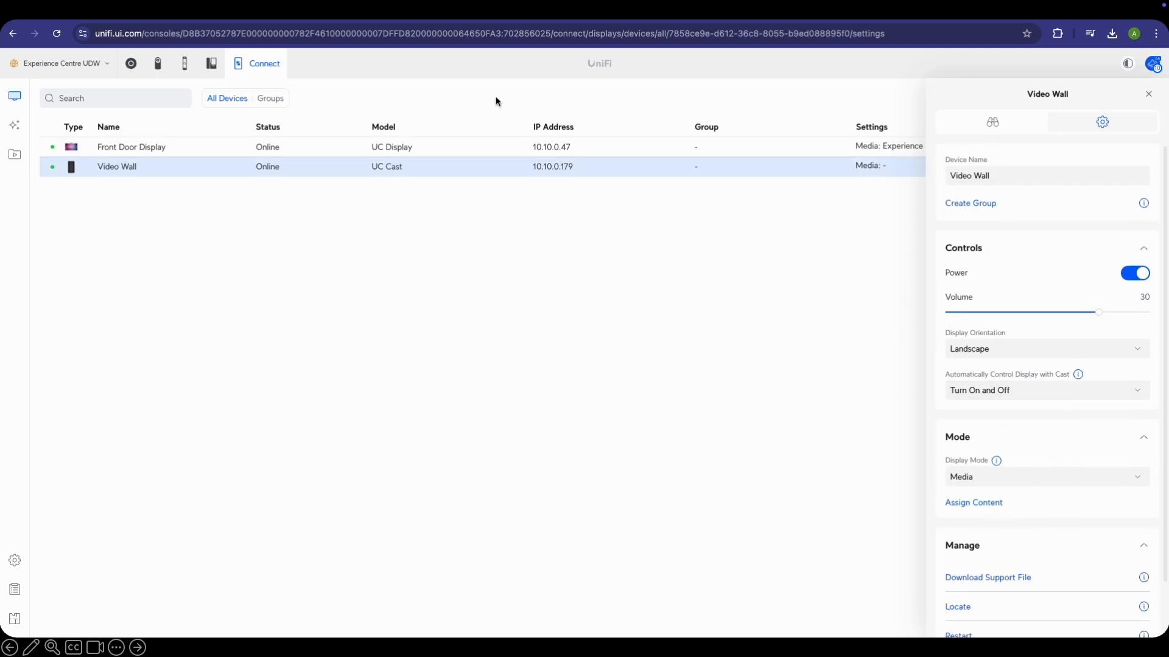
# Create a 'Front Door Display Group' containing the Front Door Display
pyautogui.click(270, 99)
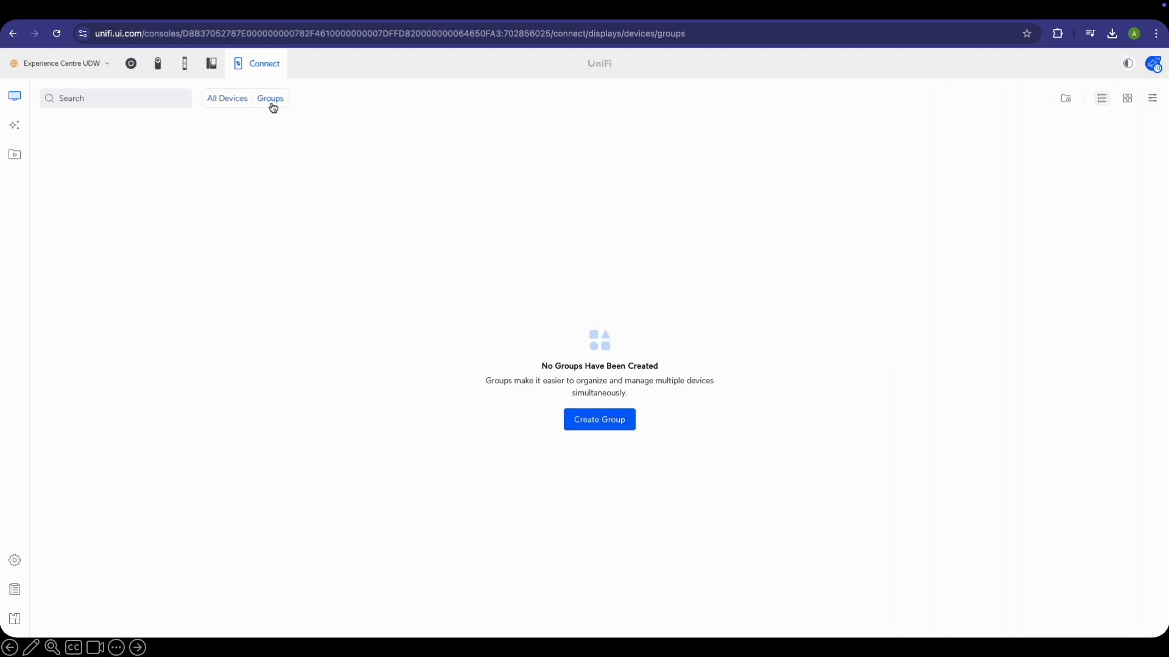
pyautogui.click(606, 420)
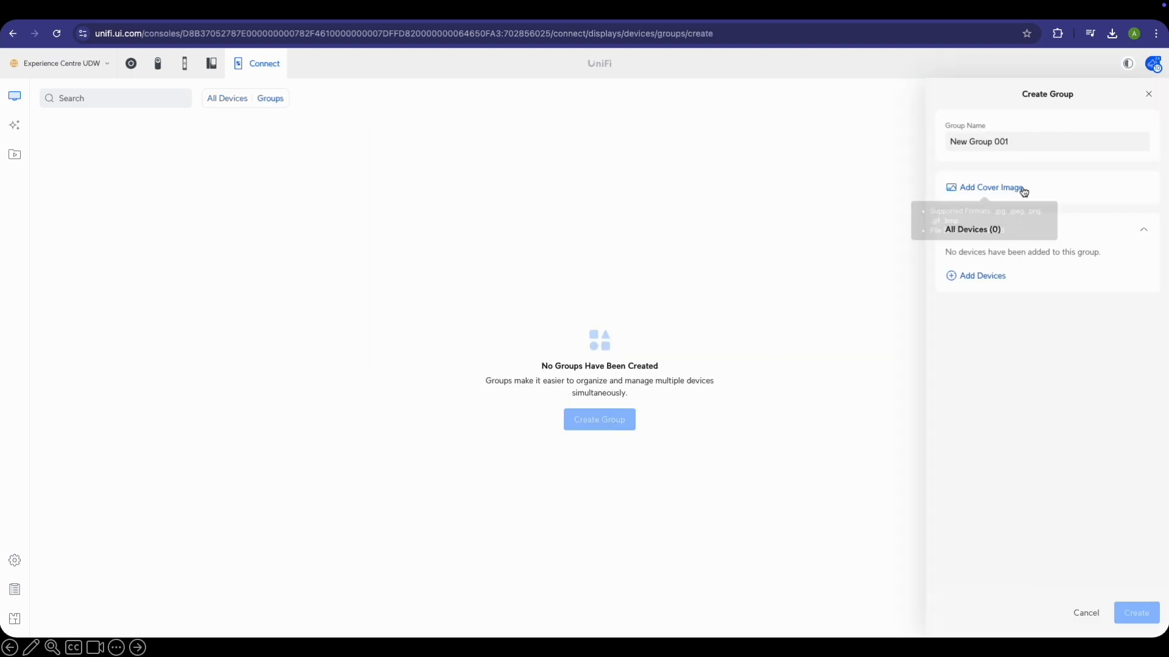
pyautogui.click(1030, 144)
pyautogui.hotkey('ctrl', 'a')
pyautogui.write('F')
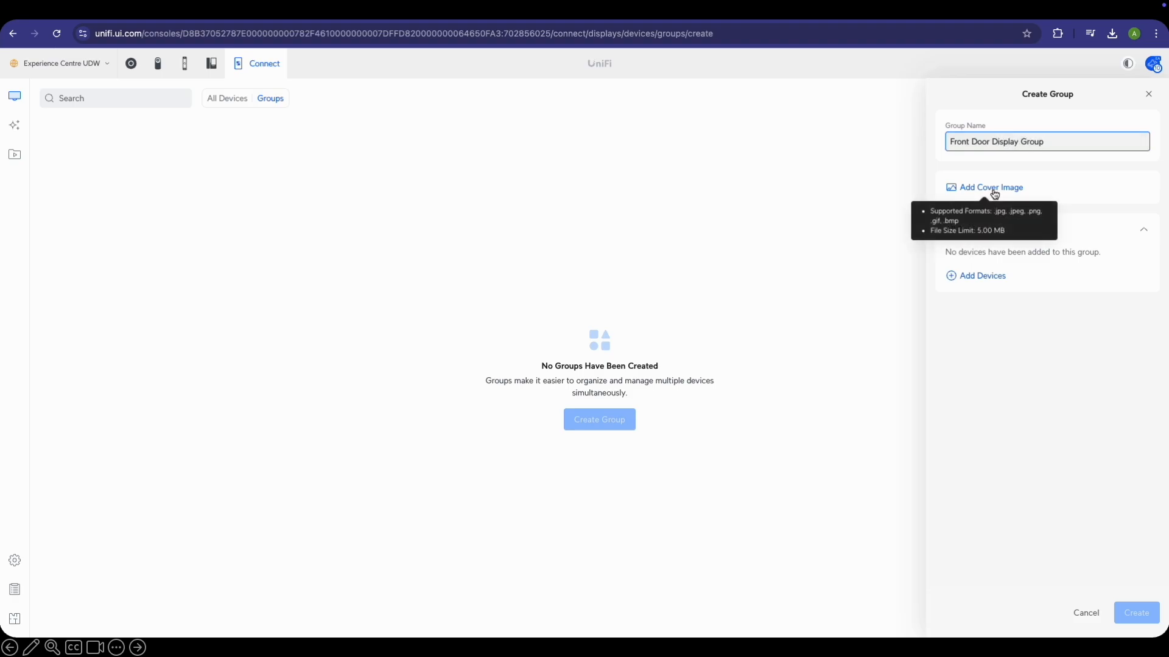
pyautogui.click(978, 276)
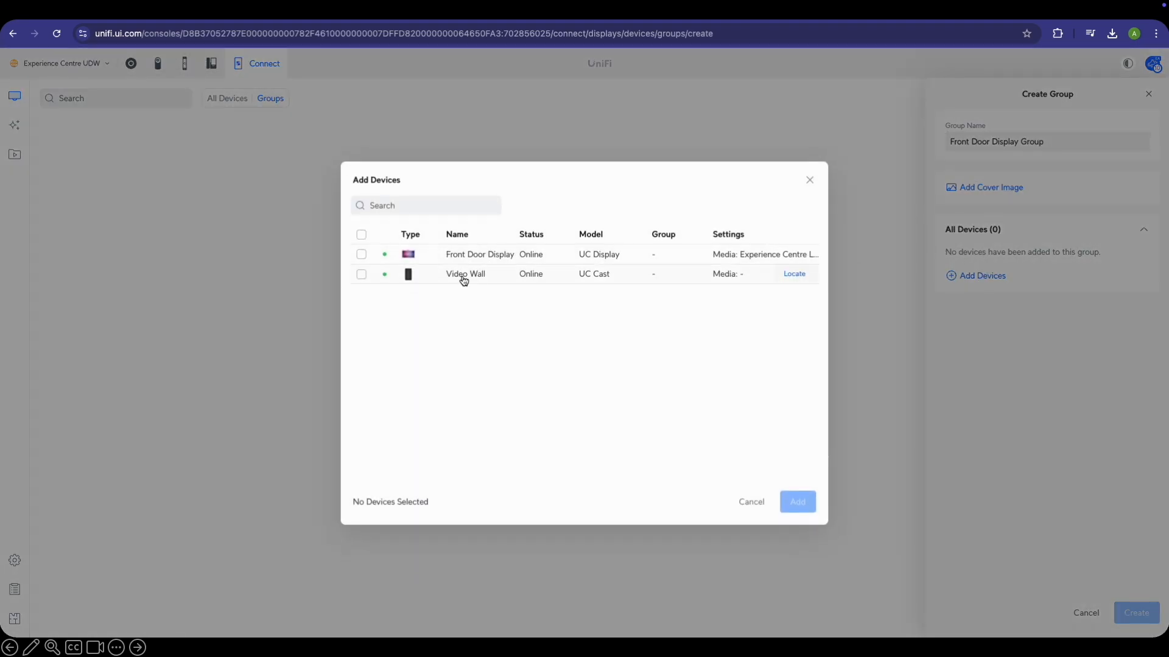
pyautogui.click(361, 254)
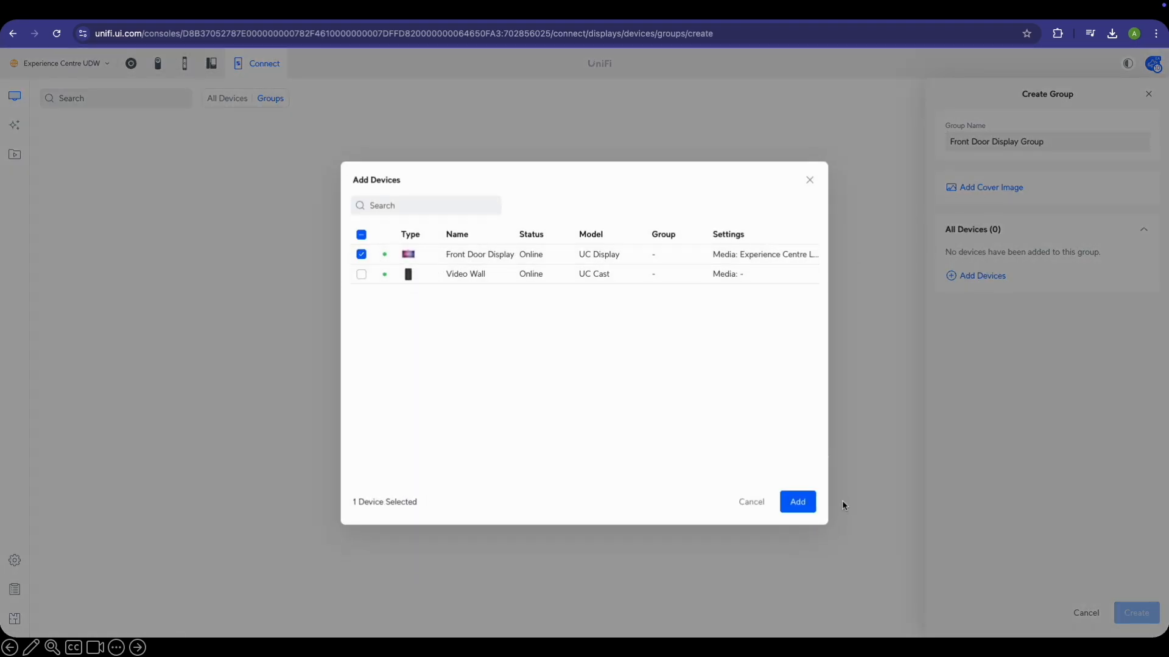
pyautogui.click(797, 502)
pyautogui.click(1137, 612)
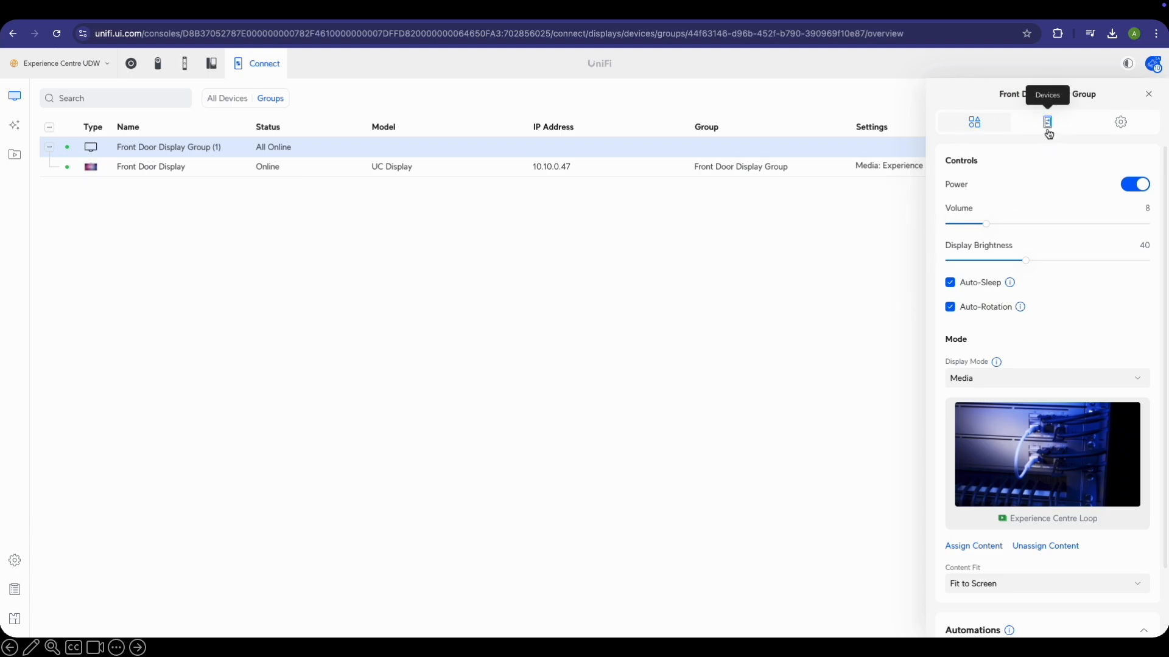
# Review the new group's devices and settings, then close its panel
pyautogui.click(1047, 128)
pyautogui.click(1120, 123)
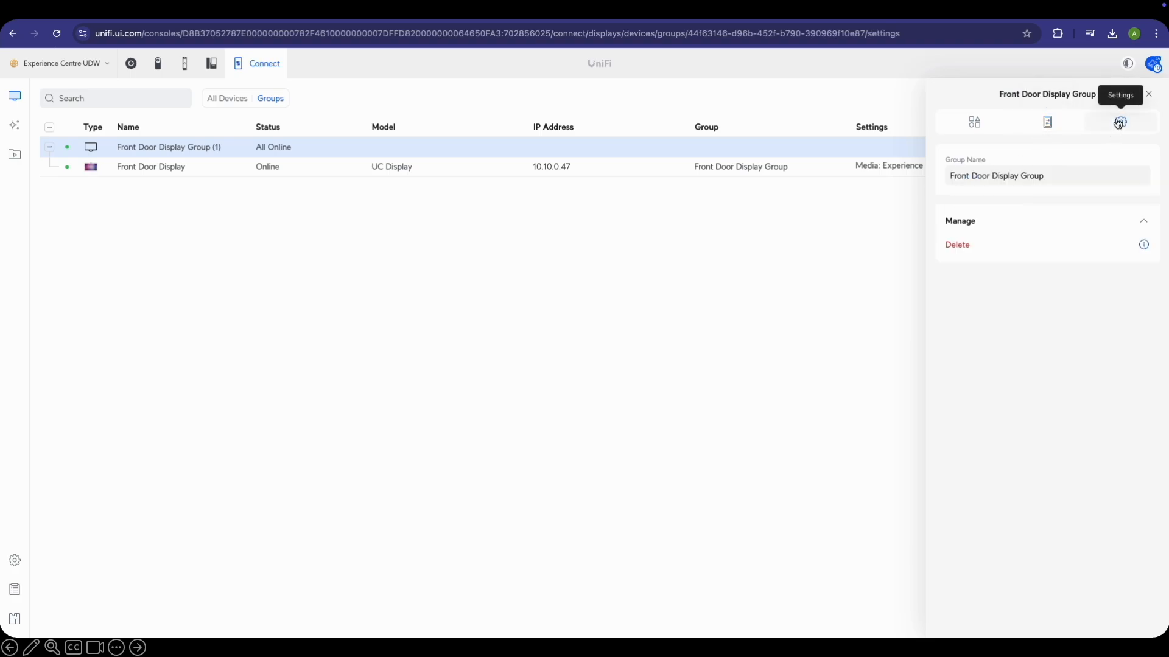
pyautogui.click(974, 122)
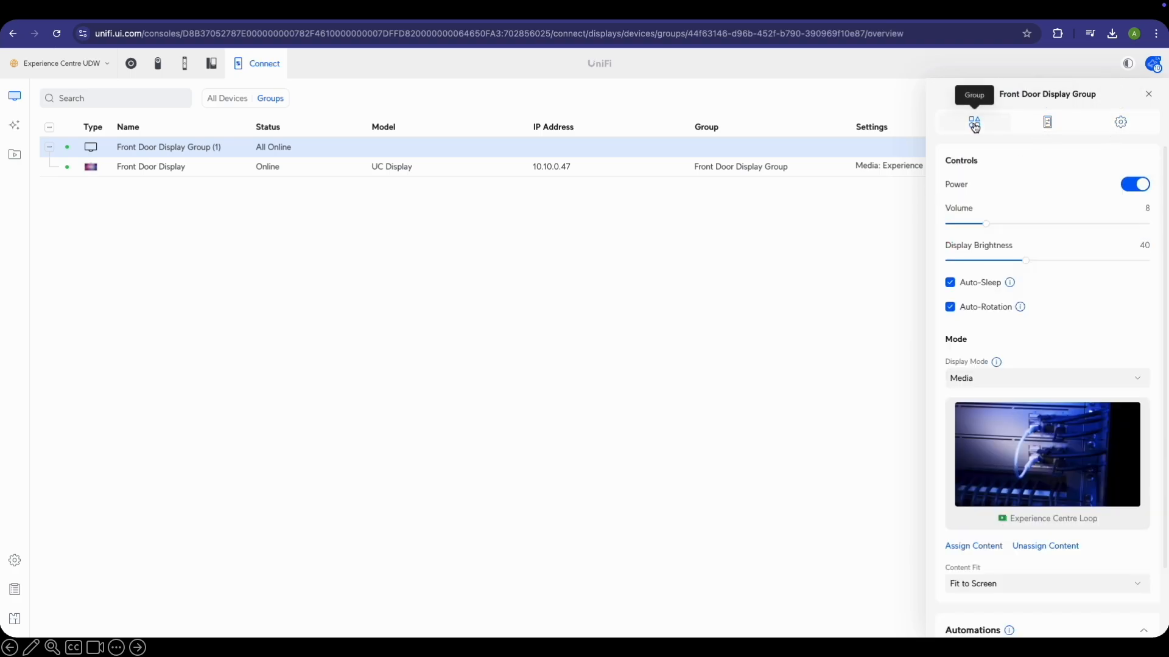
pyautogui.scroll(-2, 1082, 253)
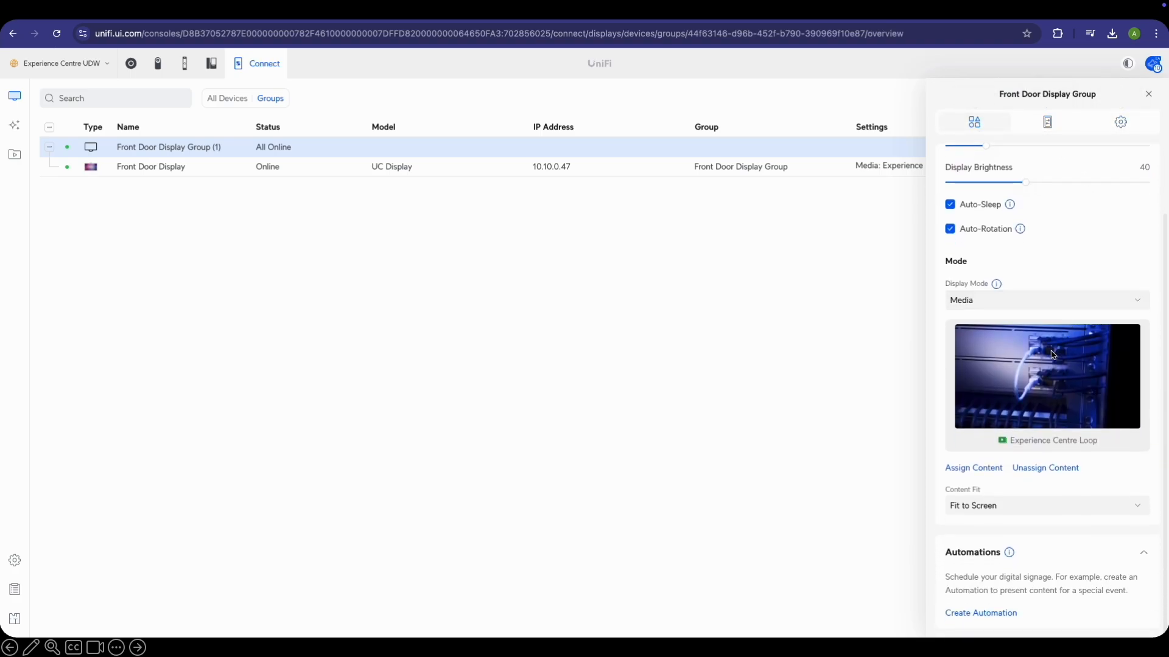
pyautogui.scroll(2, 1046, 390)
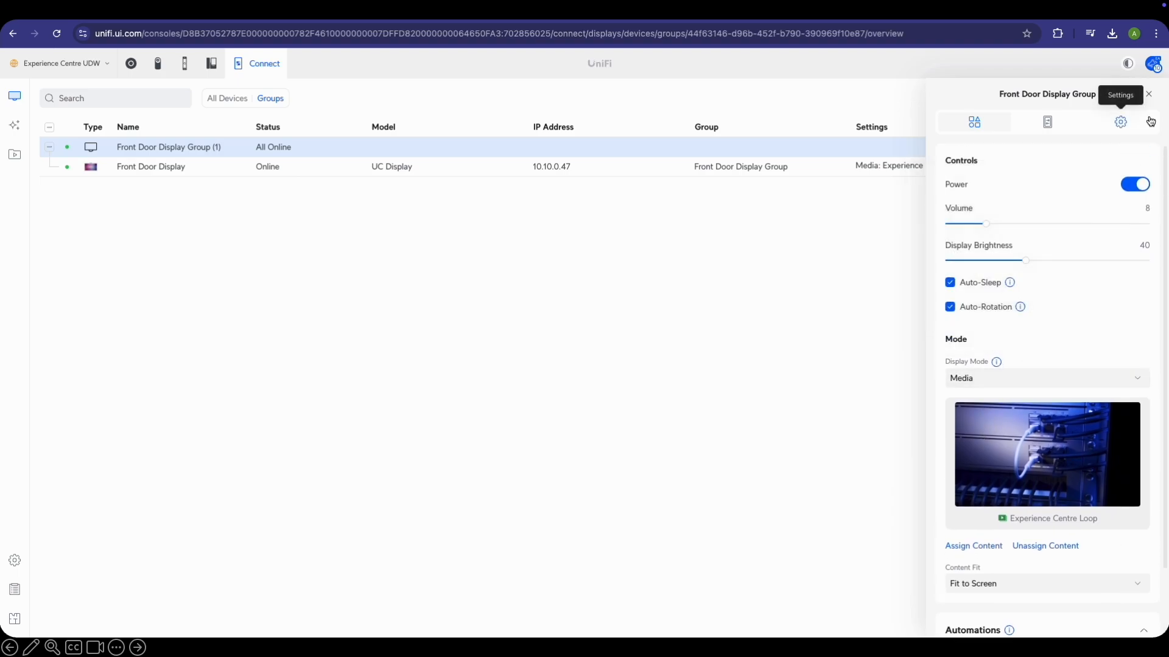
pyautogui.click(1145, 102)
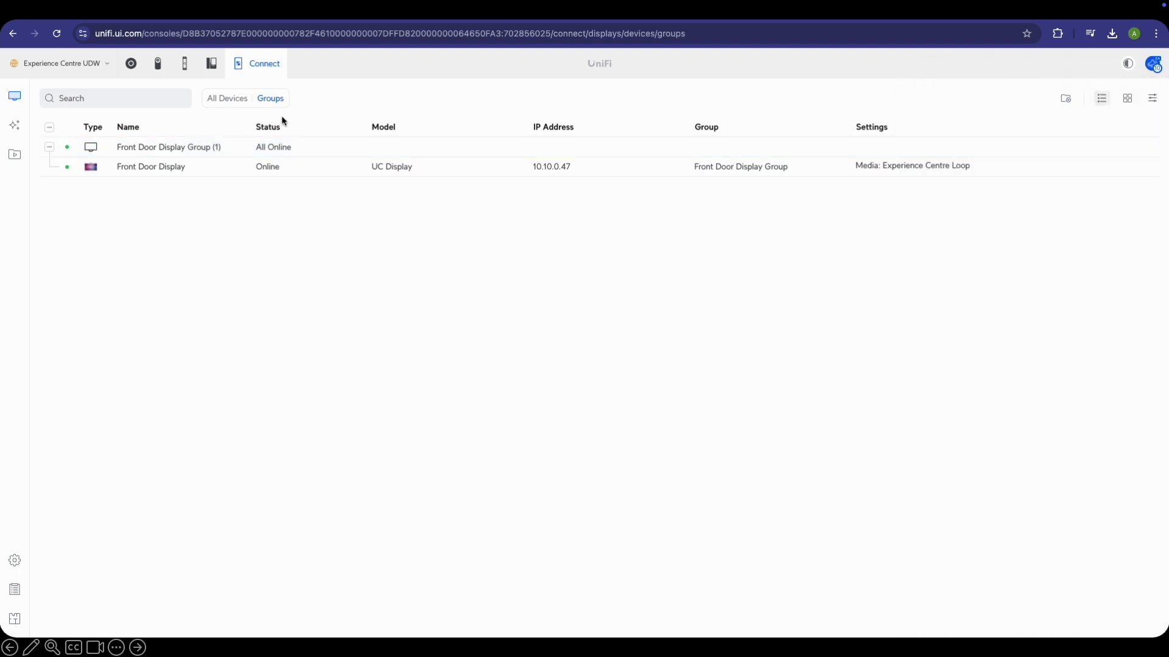
pyautogui.click(1065, 99)
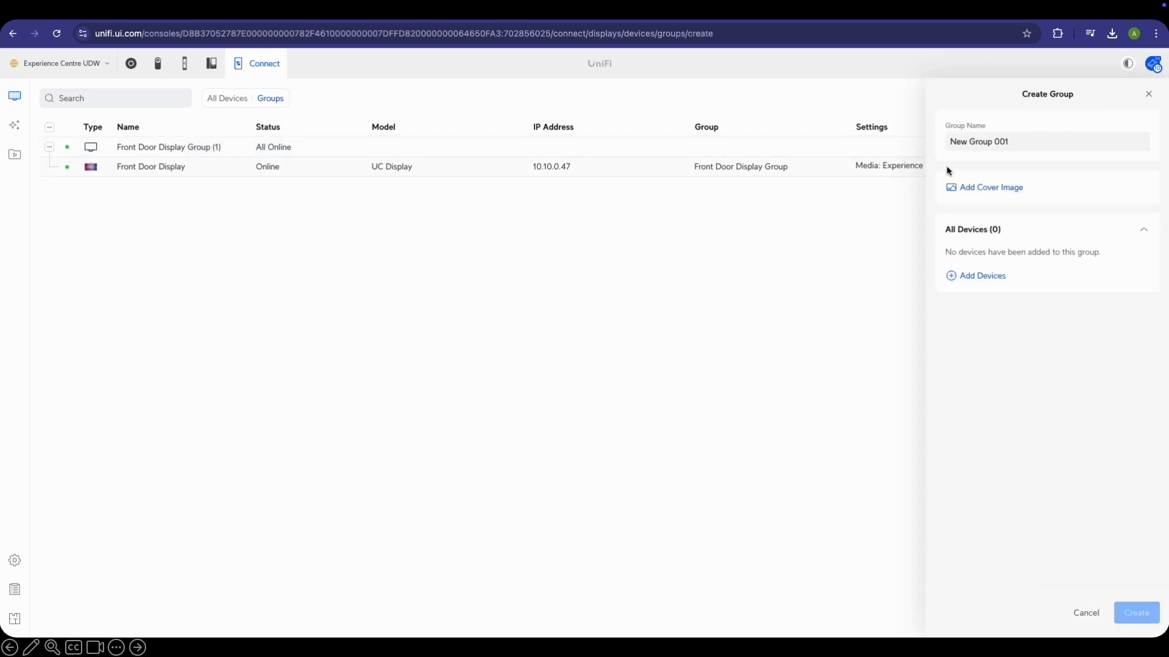
# Create a 'Display Walls Group' holding the Video Wall and review its devices and settings
pyautogui.click(1030, 144)
pyautogui.tripleClick(1030, 144)
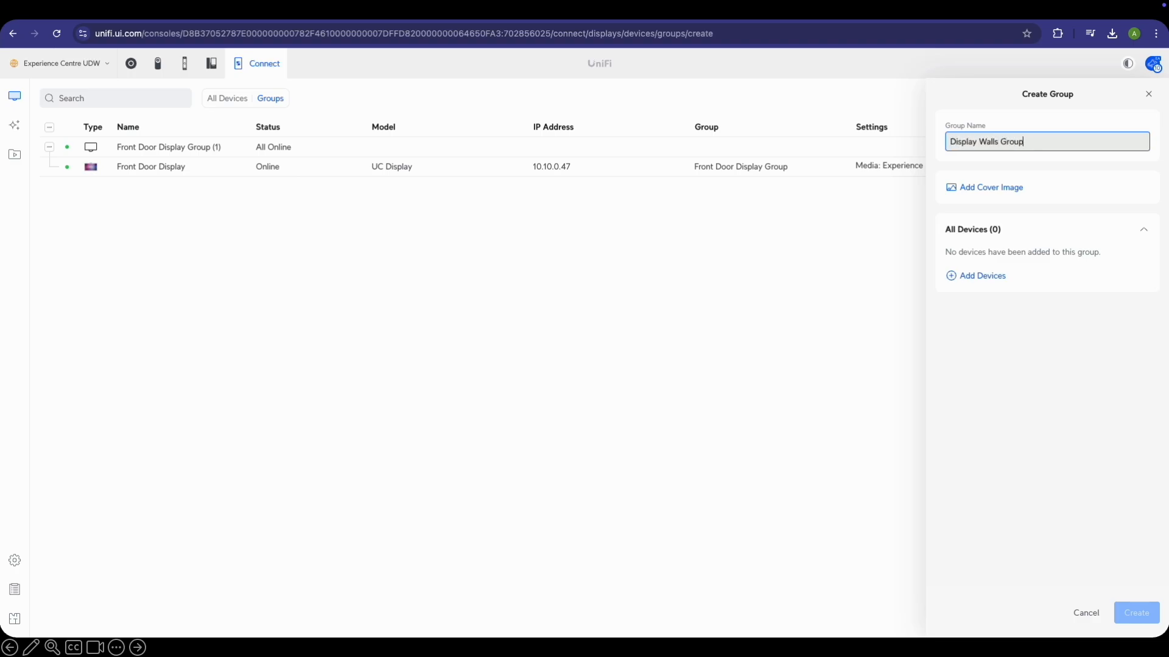
pyautogui.click(980, 278)
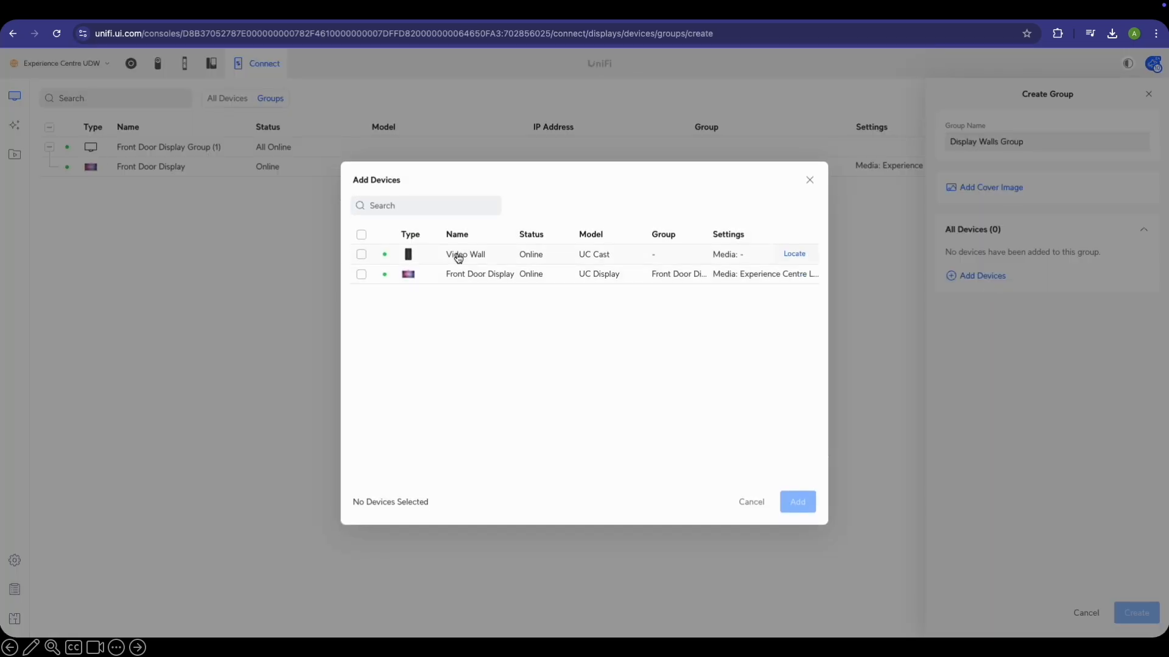
pyautogui.click(457, 258)
pyautogui.click(803, 502)
pyautogui.click(1136, 612)
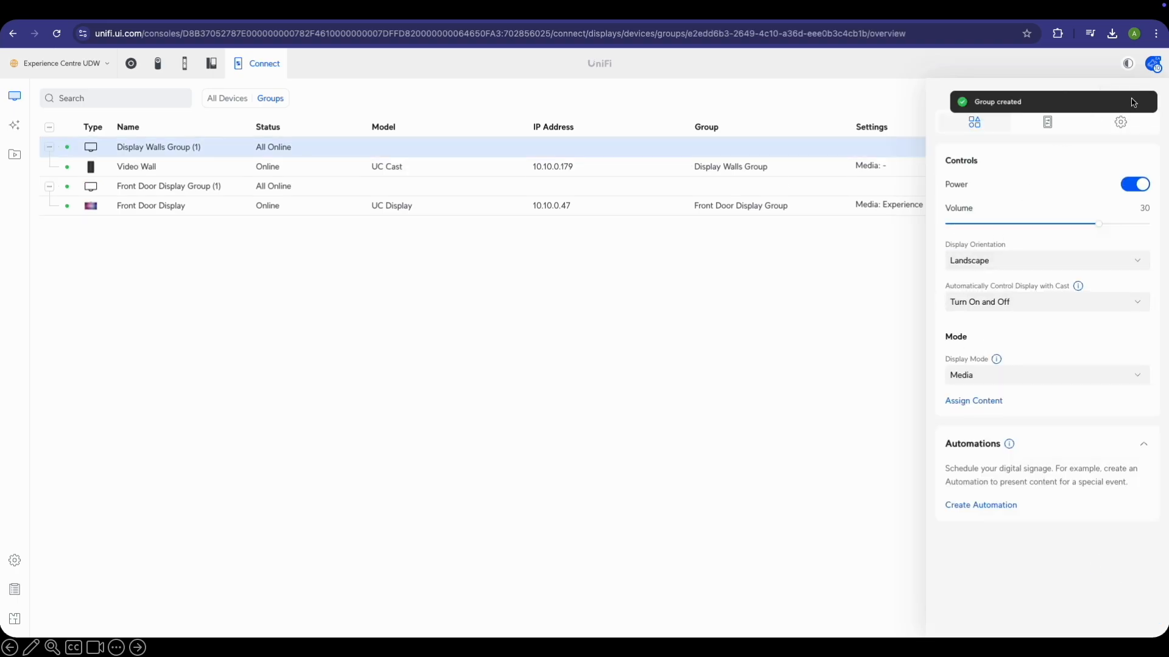
pyautogui.click(1048, 127)
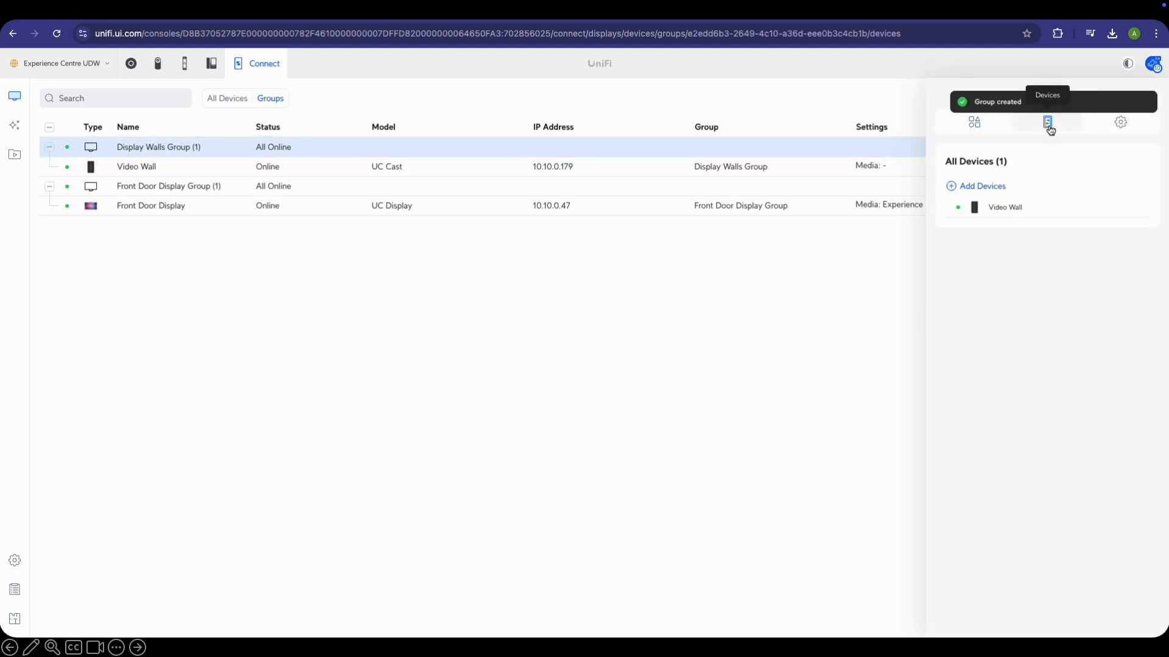
pyautogui.click(1117, 129)
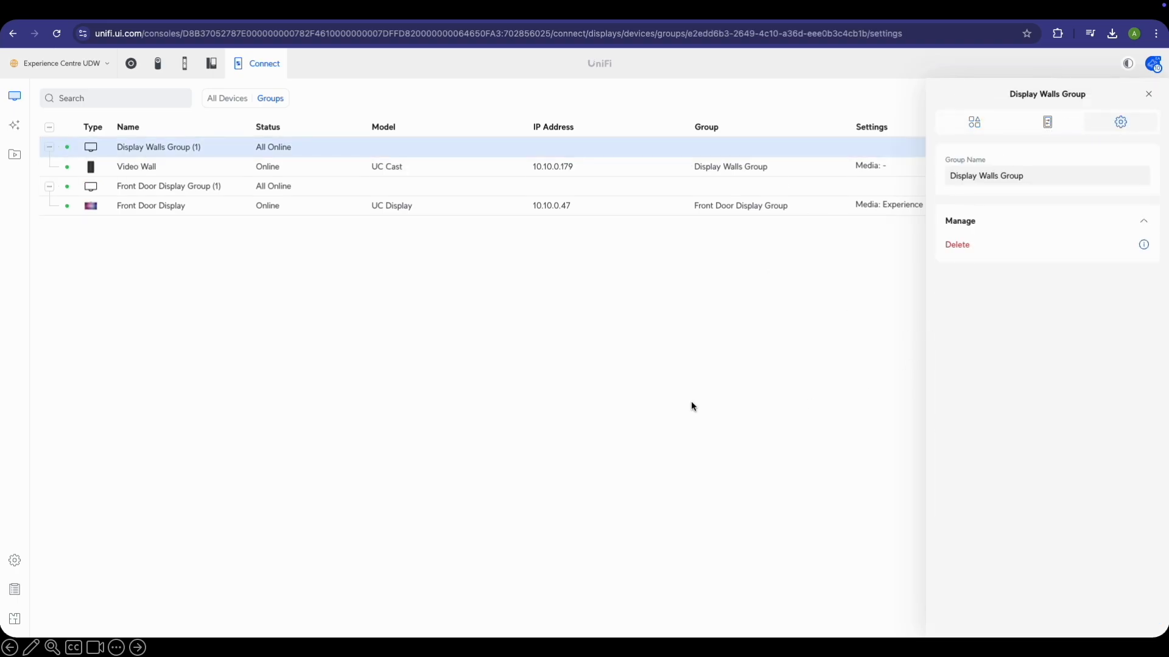
pyautogui.click(1156, 91)
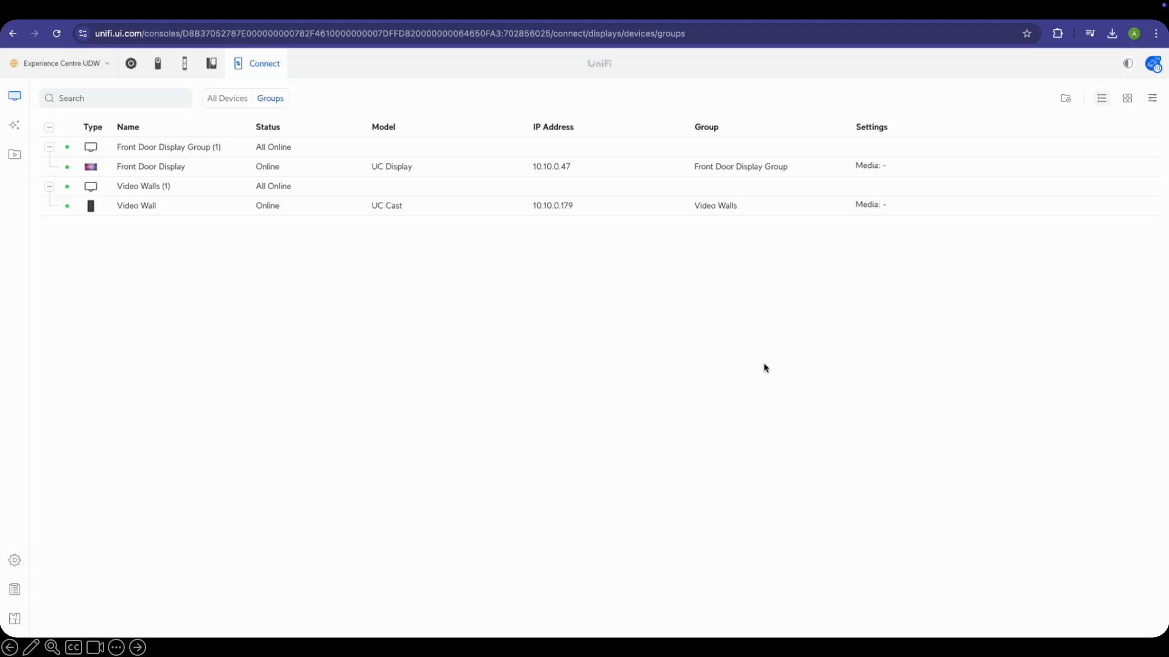
# Upload the digital-signage and media-playback videos plus the deployment and pink display images
pyautogui.click(12, 152)
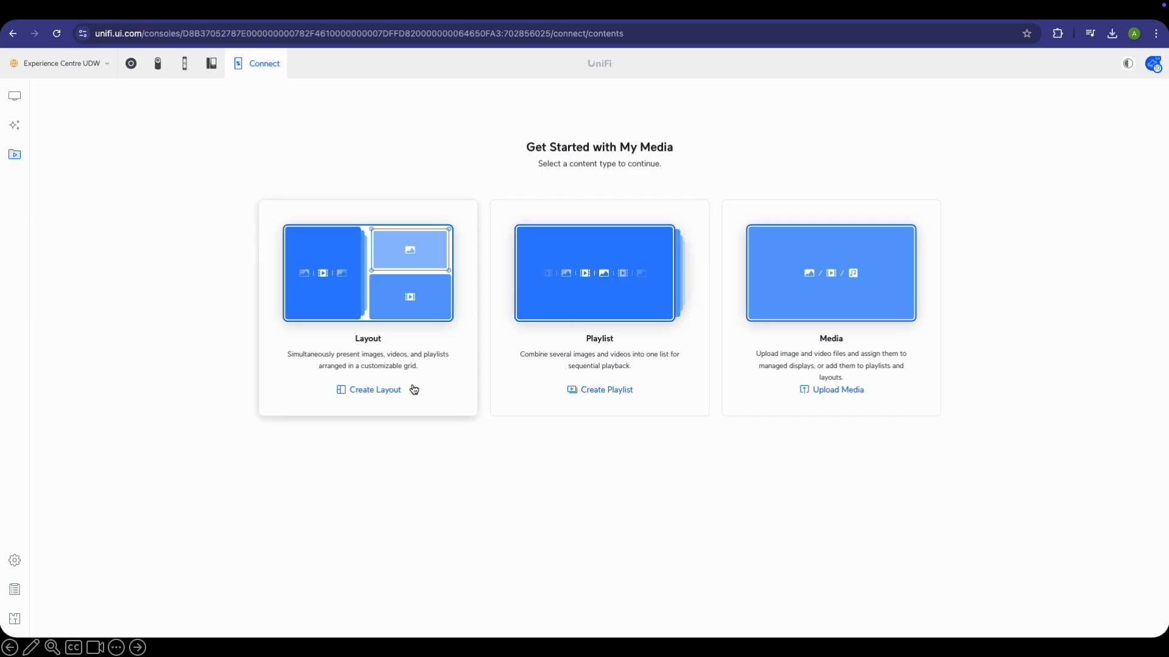
pyautogui.click(857, 393)
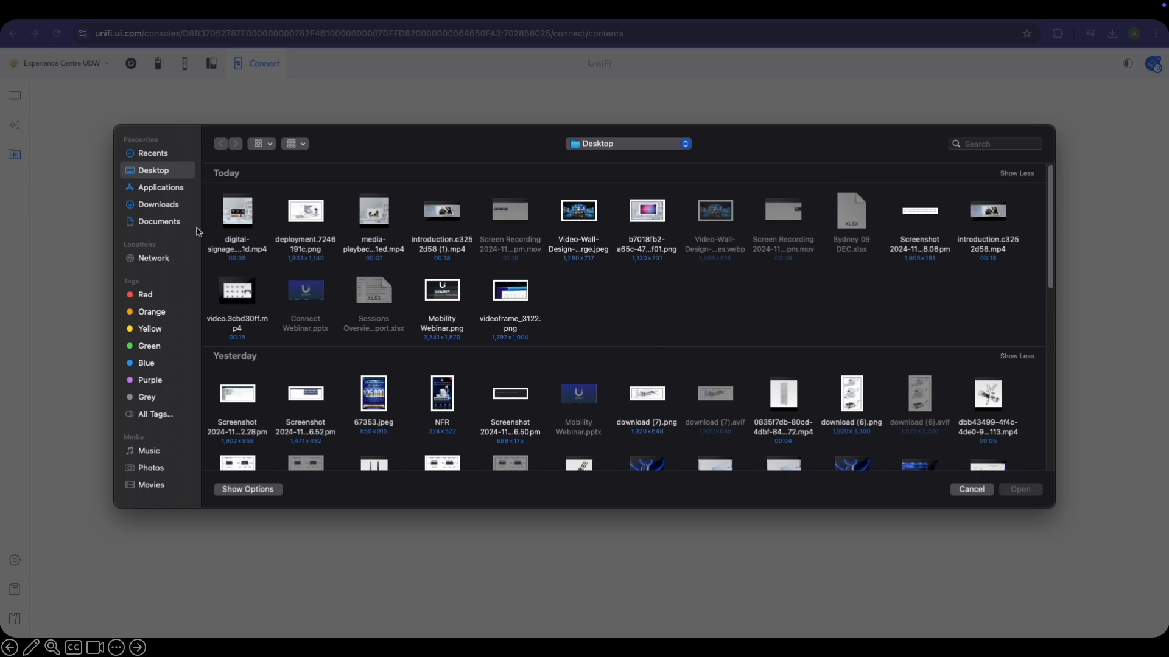
pyautogui.click(235, 246)
pyautogui.keyDown('shift'); pyautogui.click(314, 252); pyautogui.keyUp('shift')
pyautogui.keyDown('shift'); pyautogui.click(393, 259); pyautogui.keyUp('shift')
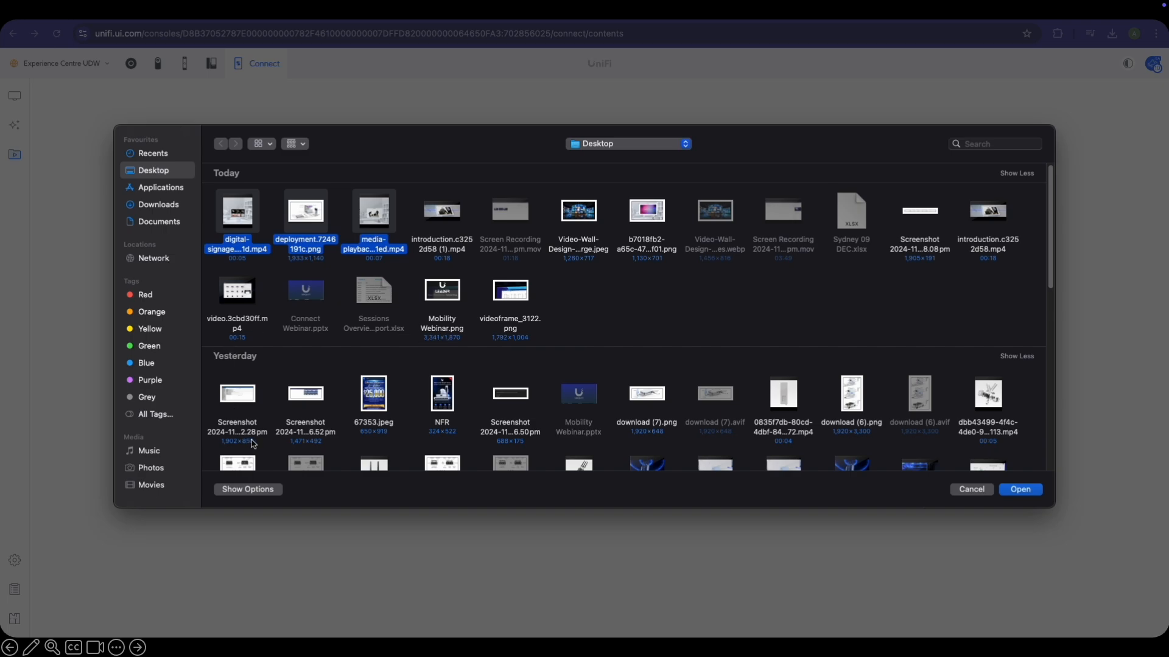
pyautogui.click(657, 251)
pyautogui.keyDown('super'); pyautogui.click(377, 247); pyautogui.keyUp('super')
pyautogui.keyDown('super'); pyautogui.click(313, 246); pyautogui.keyUp('super')
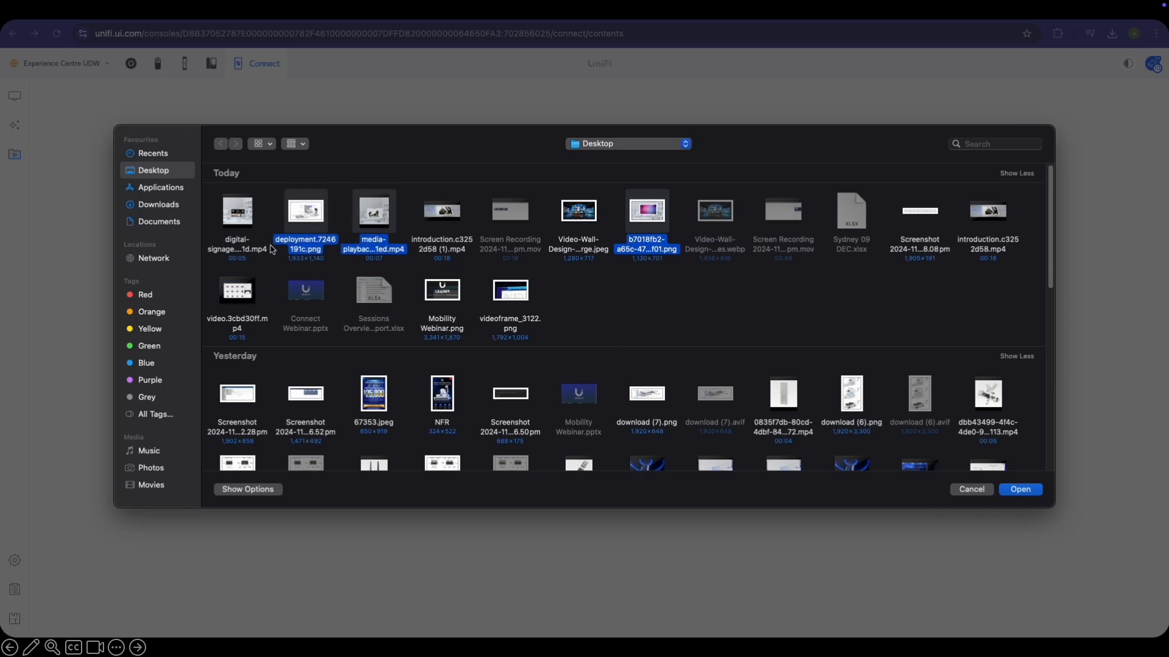
pyautogui.keyDown('super'); pyautogui.click(249, 246); pyautogui.keyUp('super')
pyautogui.click(1036, 492)
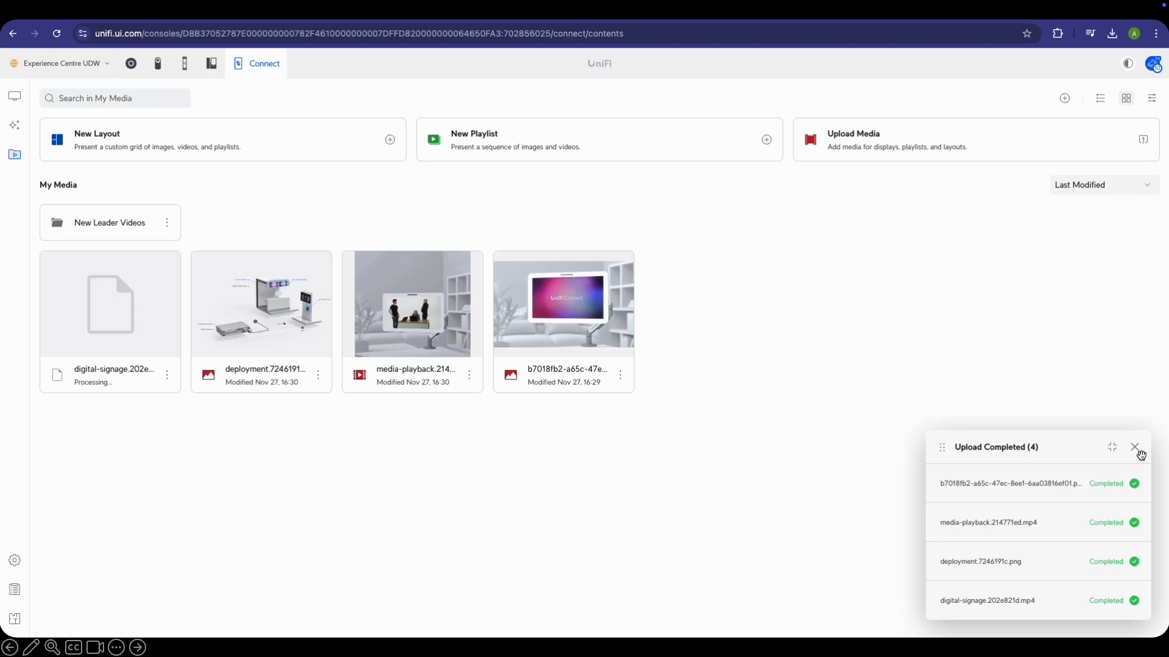
pyautogui.click(1136, 449)
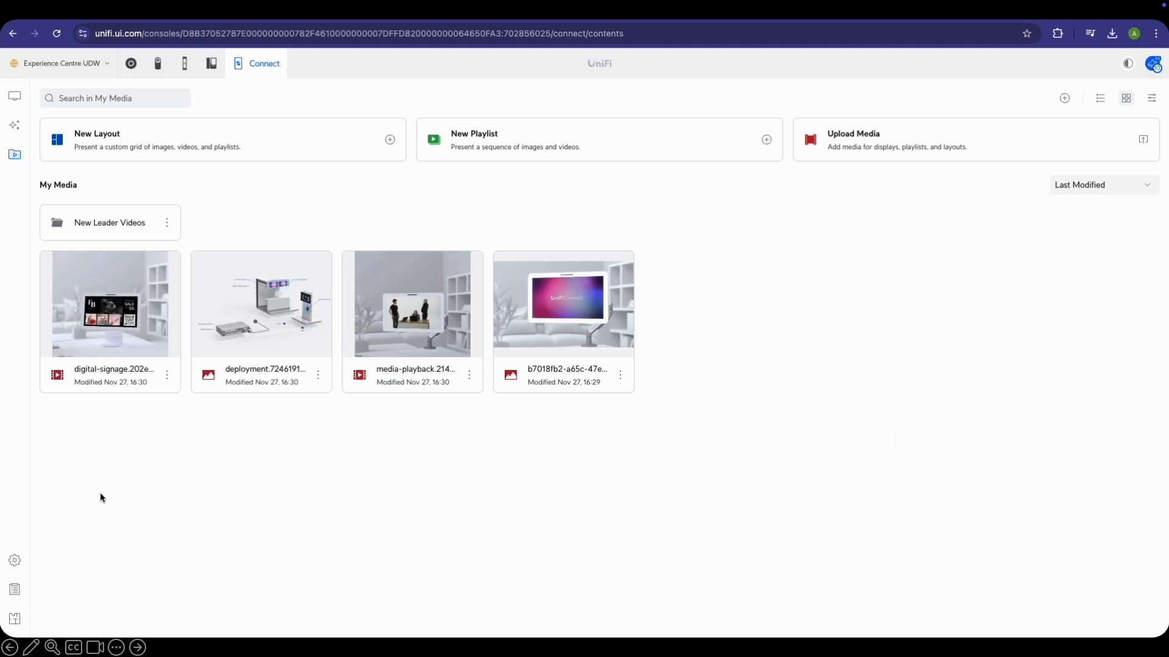
pyautogui.click(167, 226)
# Delete the New Leader Videos folder and create a new 'Ubiquiti Videos' folder
pyautogui.click(190, 283)
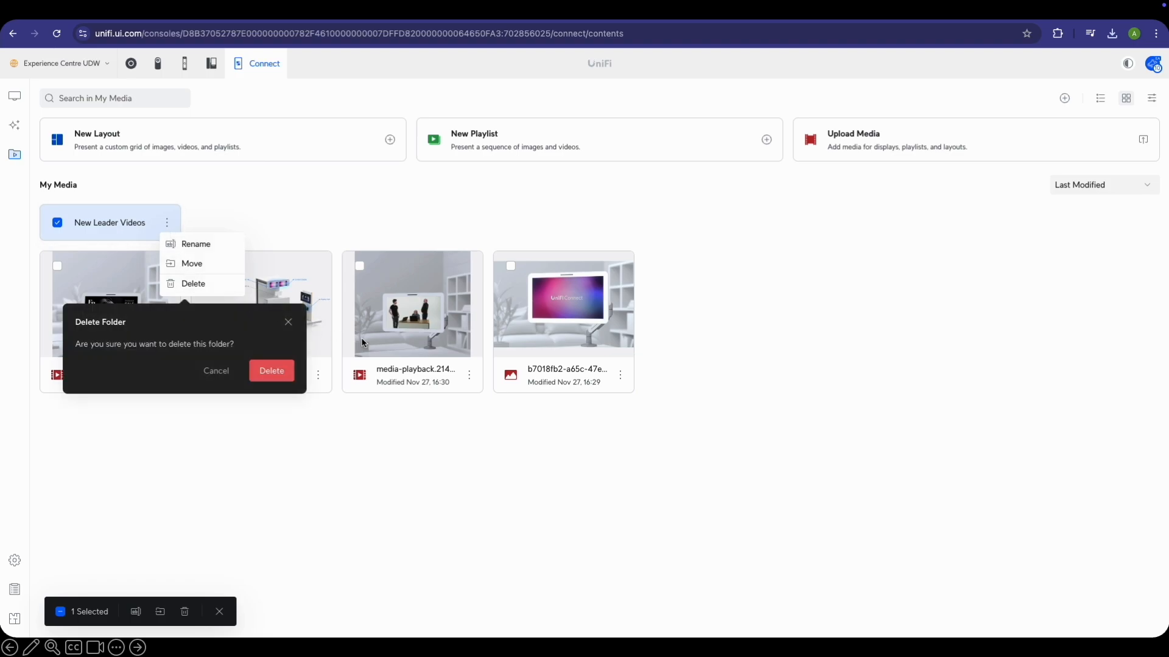
pyautogui.click(272, 373)
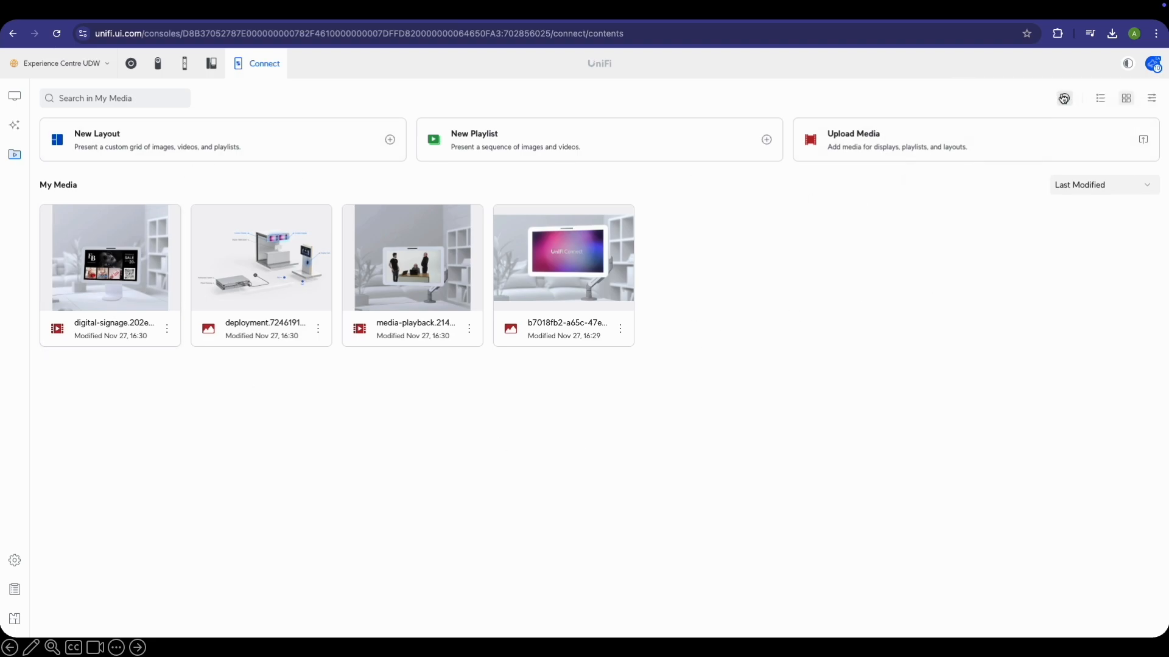
pyautogui.click(1063, 99)
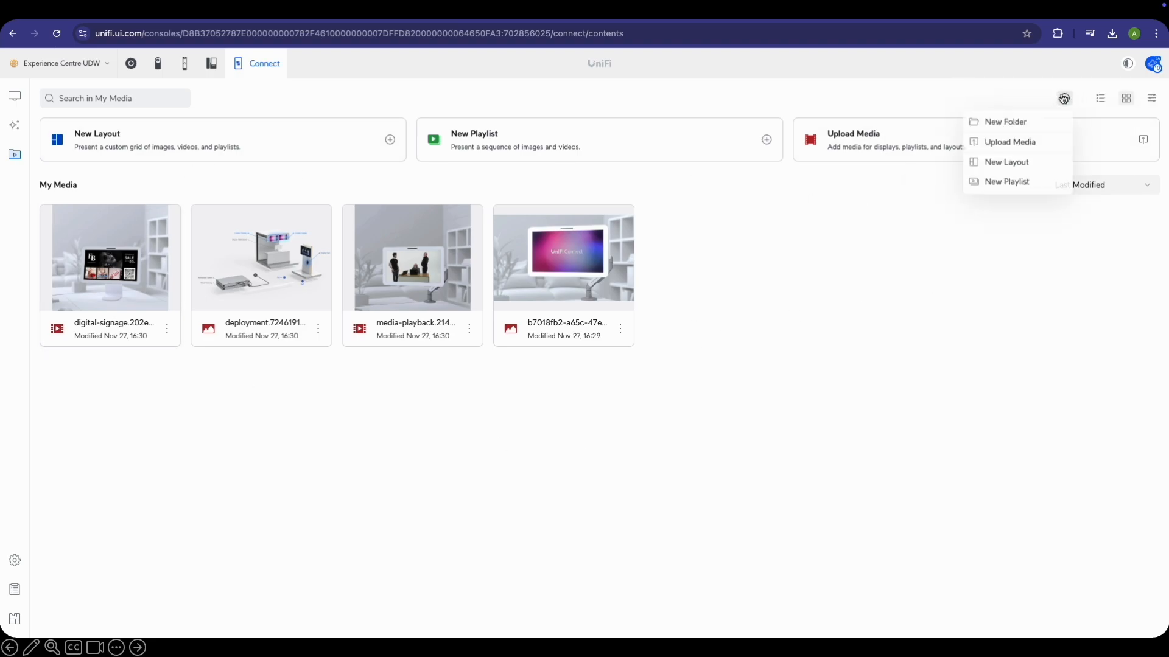
pyautogui.click(1028, 128)
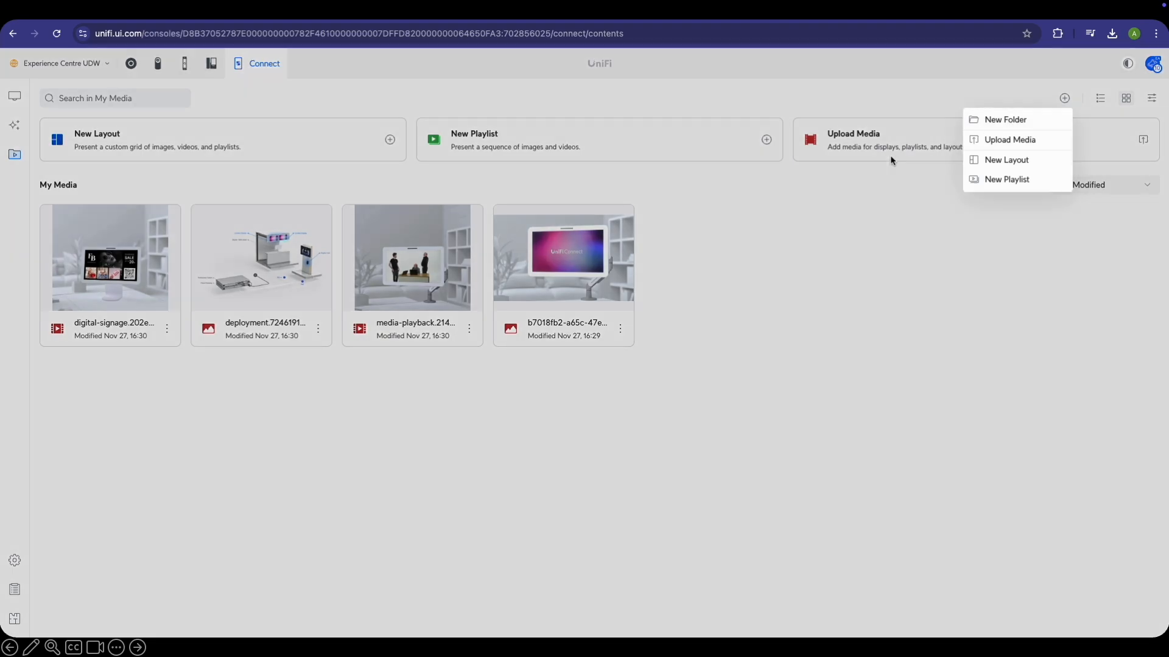
pyautogui.write('Ubiquiti Videos')
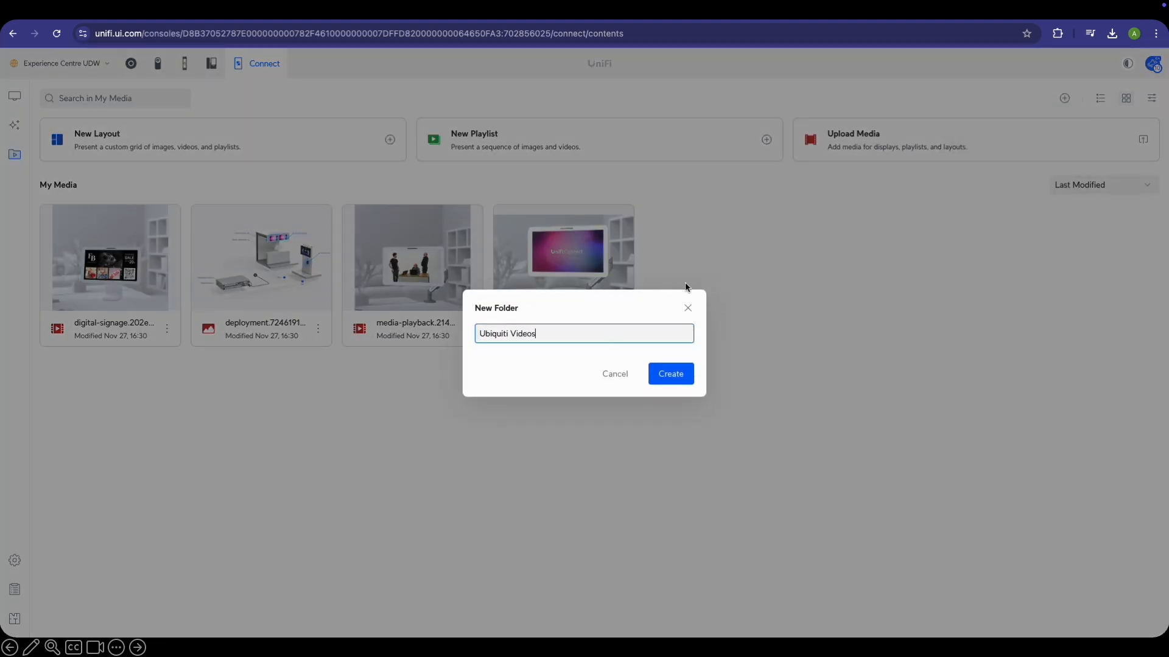
pyautogui.click(672, 373)
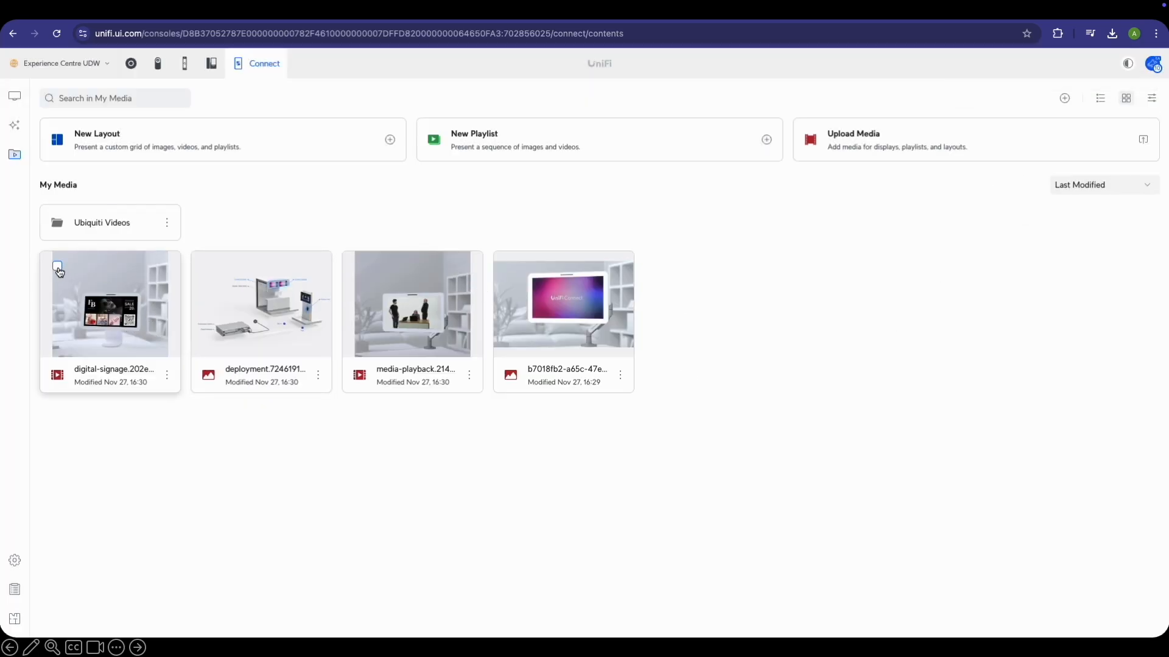
# Move the digital-signage video and deployment image into Ubiquiti Videos
pyautogui.click(57, 267)
pyautogui.click(209, 266)
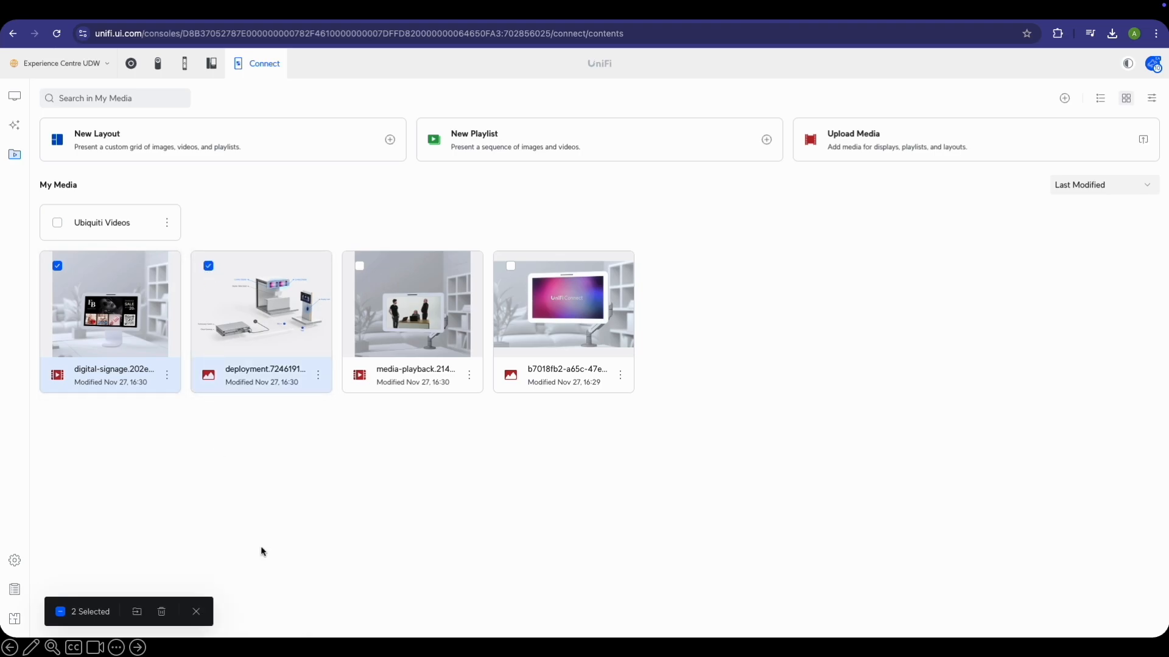
pyautogui.click(137, 612)
pyautogui.click(508, 264)
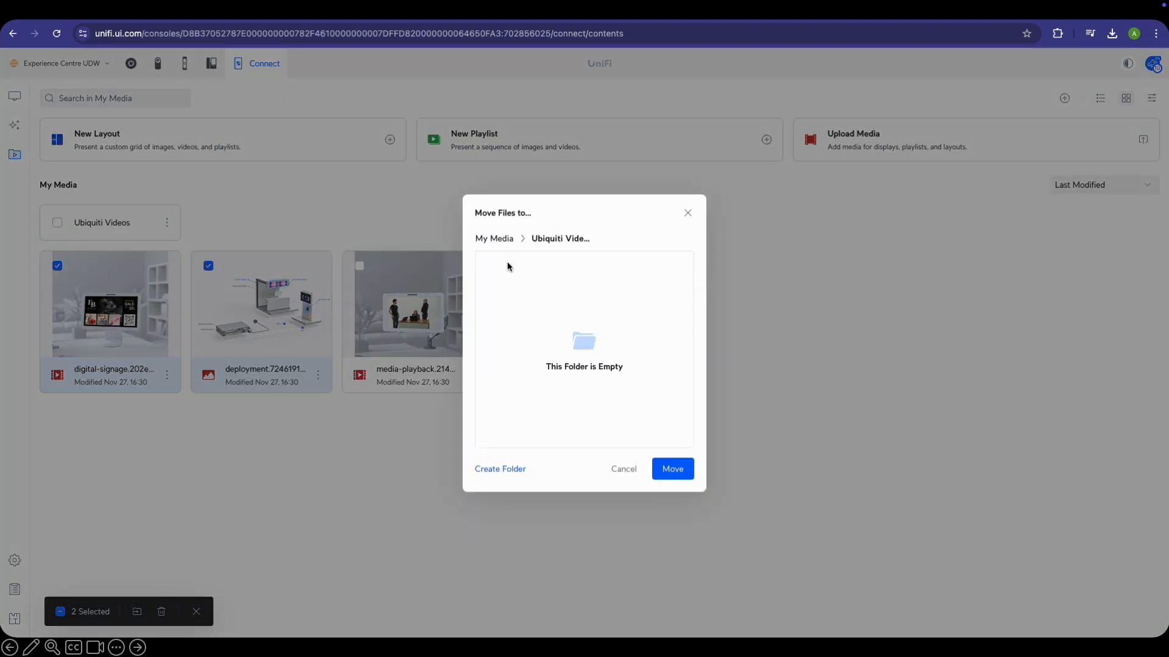
pyautogui.click(672, 468)
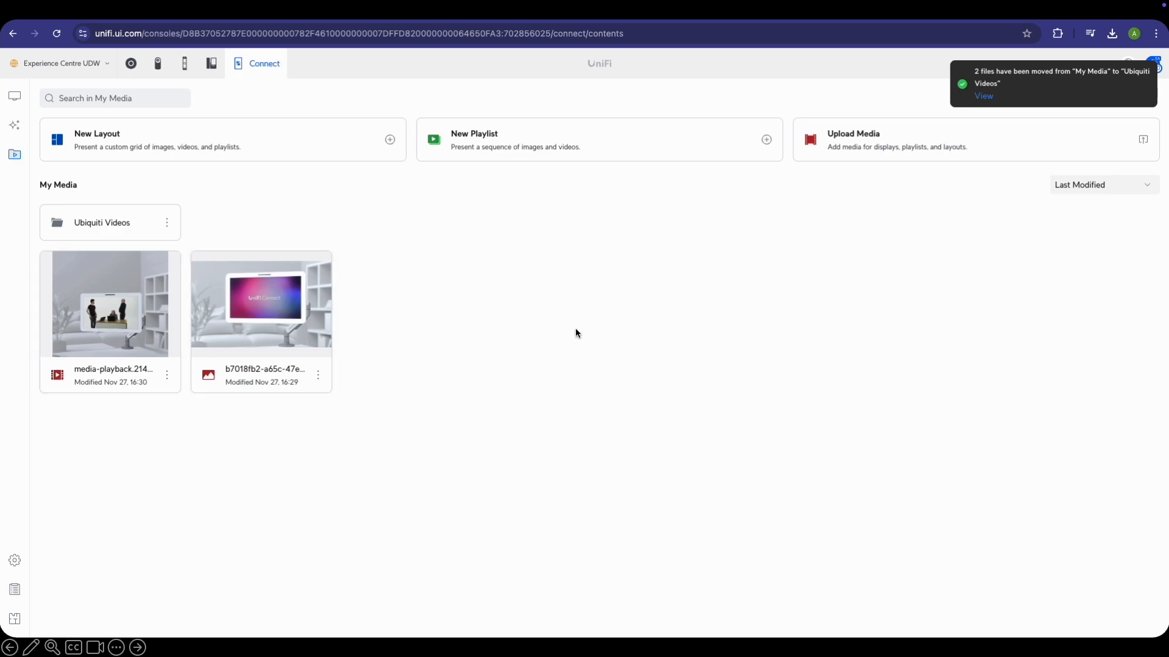
pyautogui.click(1064, 98)
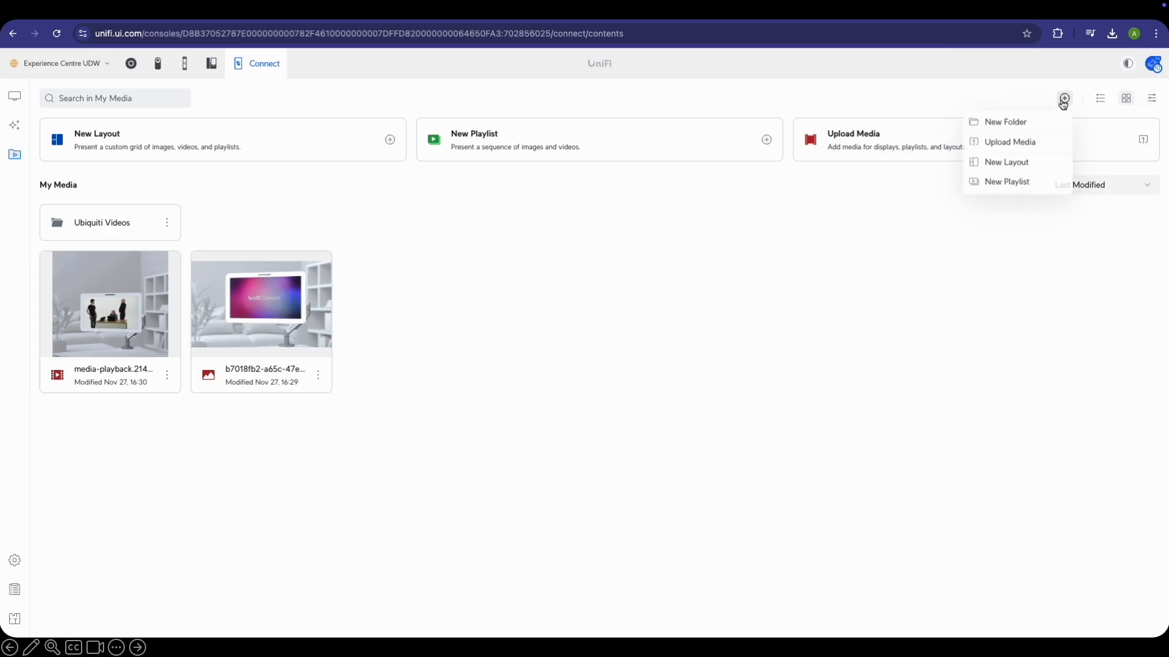
# Create a new folder named 'Leader Videos'
pyautogui.click(1039, 126)
pyautogui.write('Leader Videos')
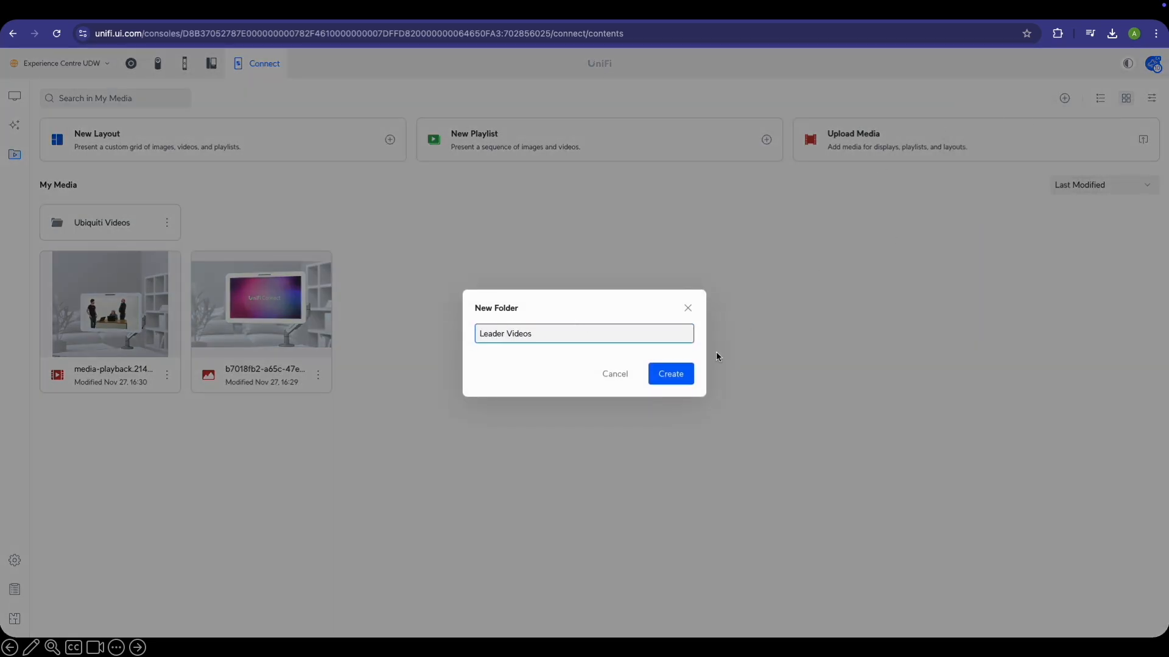
pyautogui.click(669, 370)
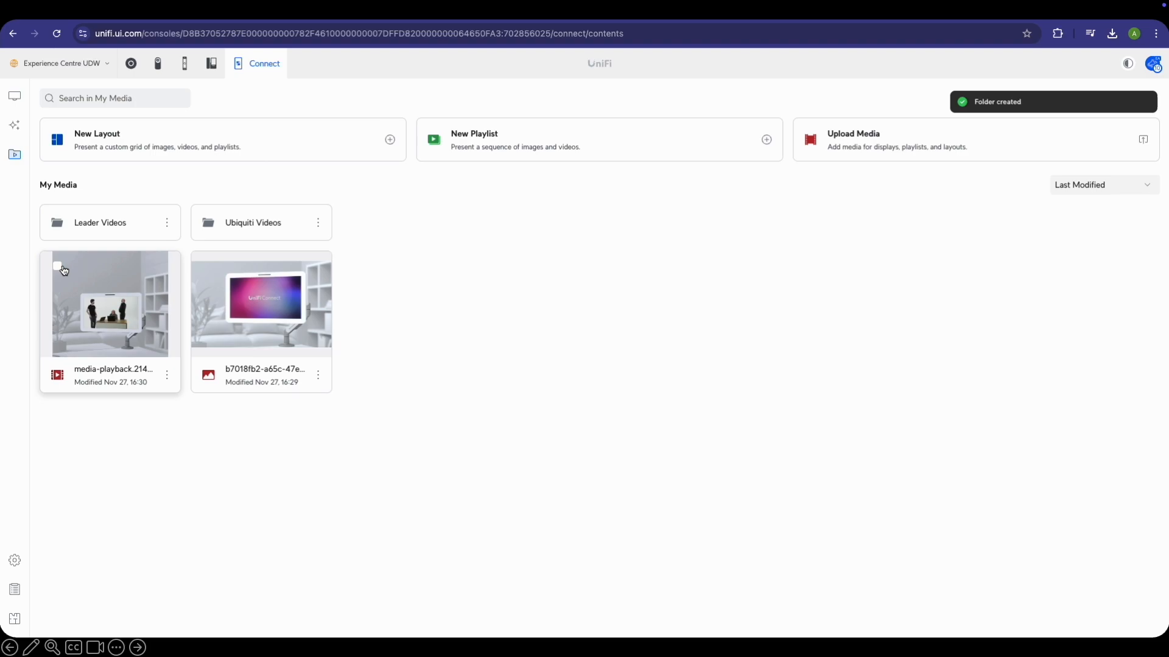
# Move the media-playback video and pink display image into Leader Videos, then open Ubiquiti Videos
pyautogui.click(61, 268)
pyautogui.click(208, 266)
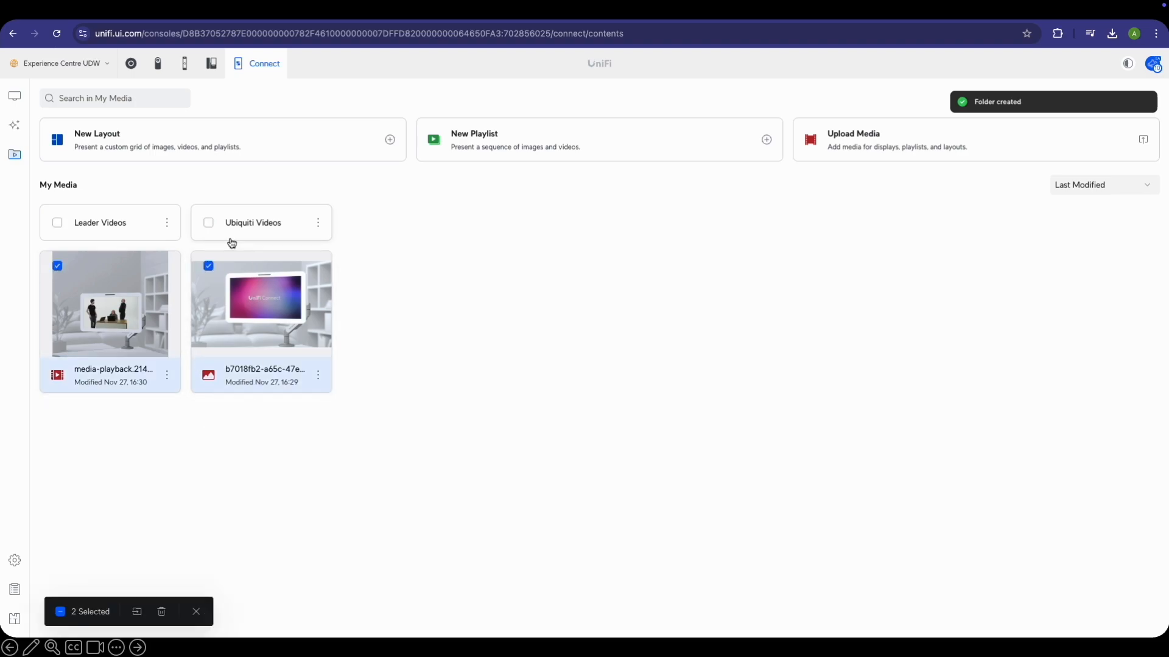
pyautogui.click(137, 613)
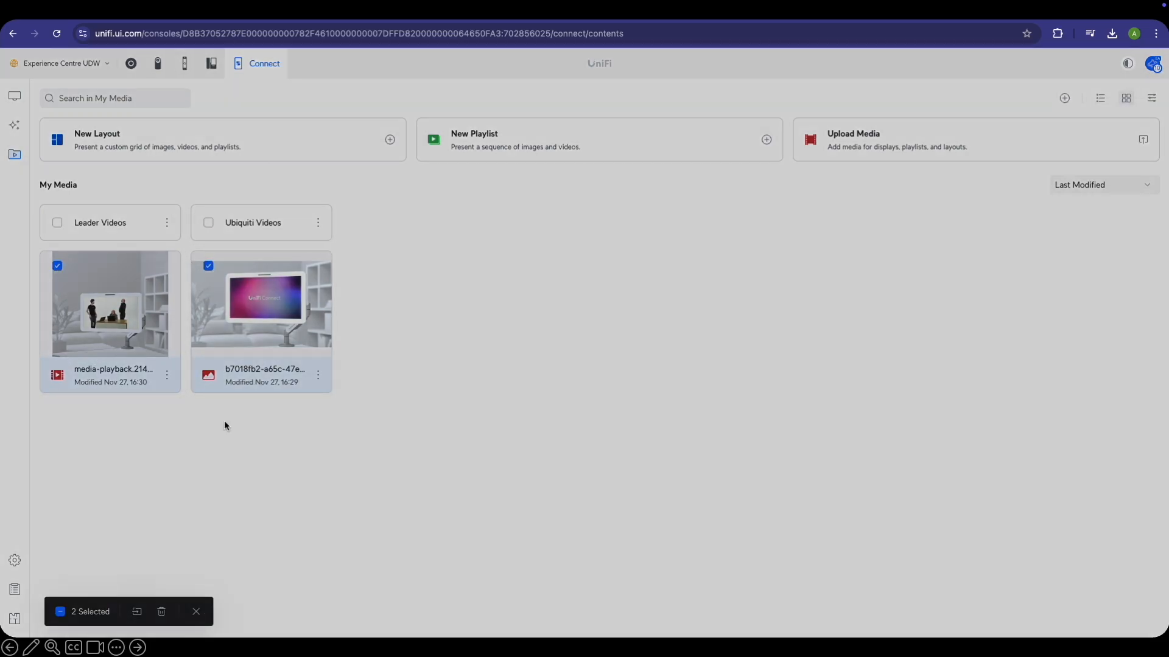
pyautogui.click(547, 268)
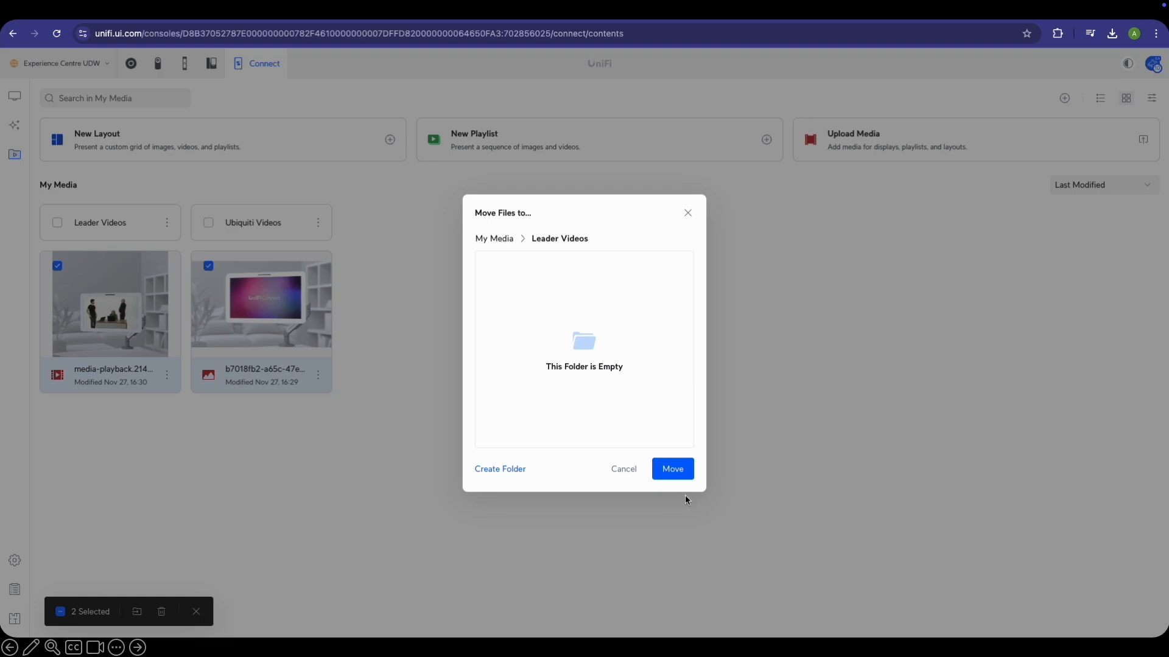
pyautogui.click(674, 469)
pyautogui.click(279, 236)
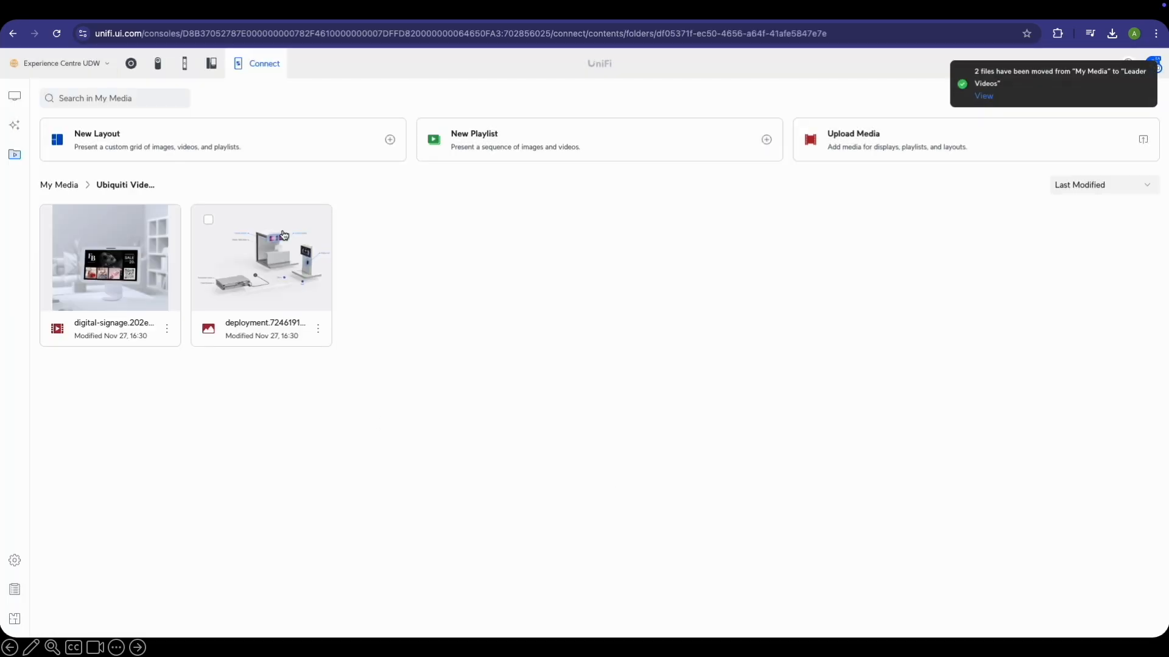
# Preview the digital-signage video, deselect it and go back to the My Media top level
pyautogui.click(167, 328)
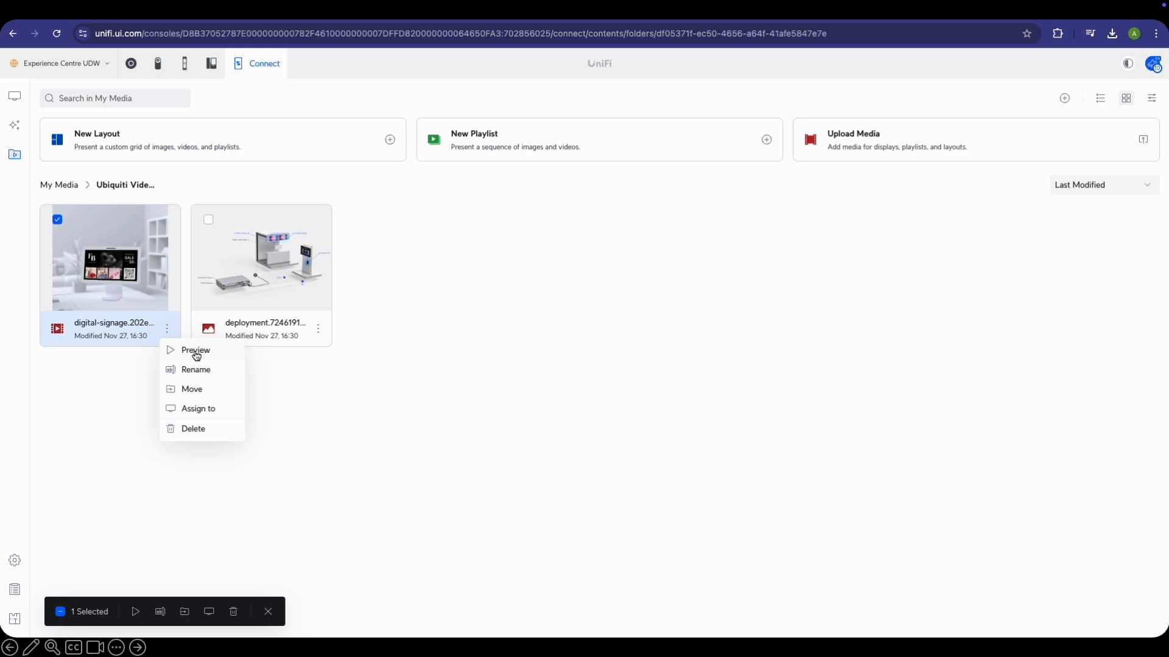
pyautogui.click(195, 352)
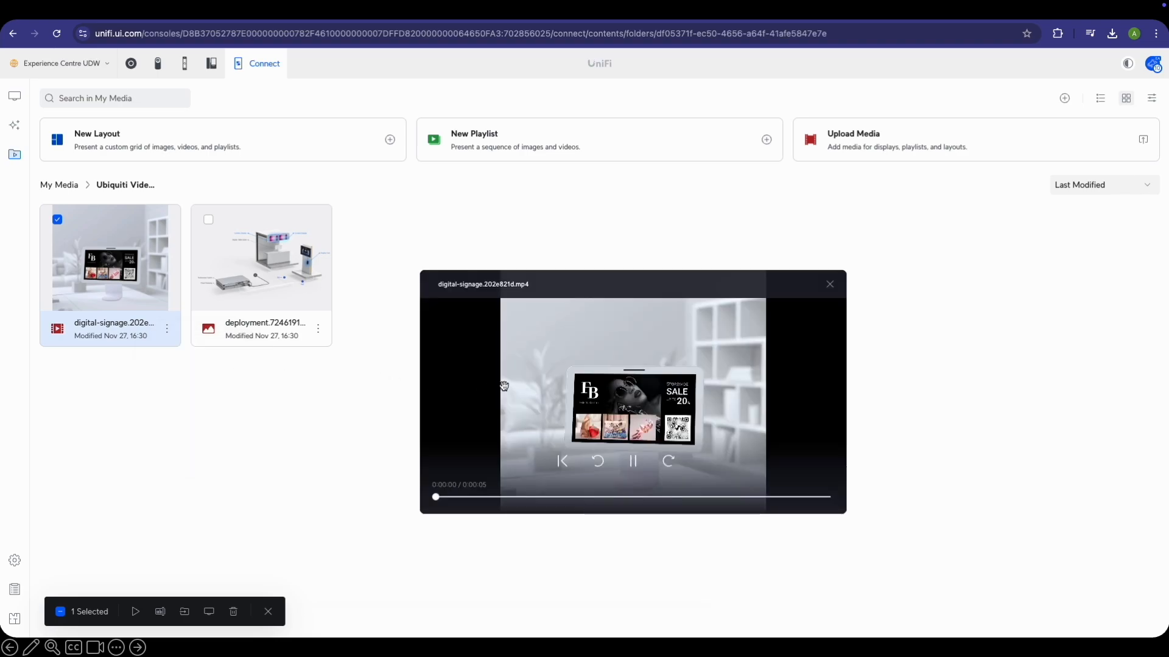
pyautogui.click(829, 284)
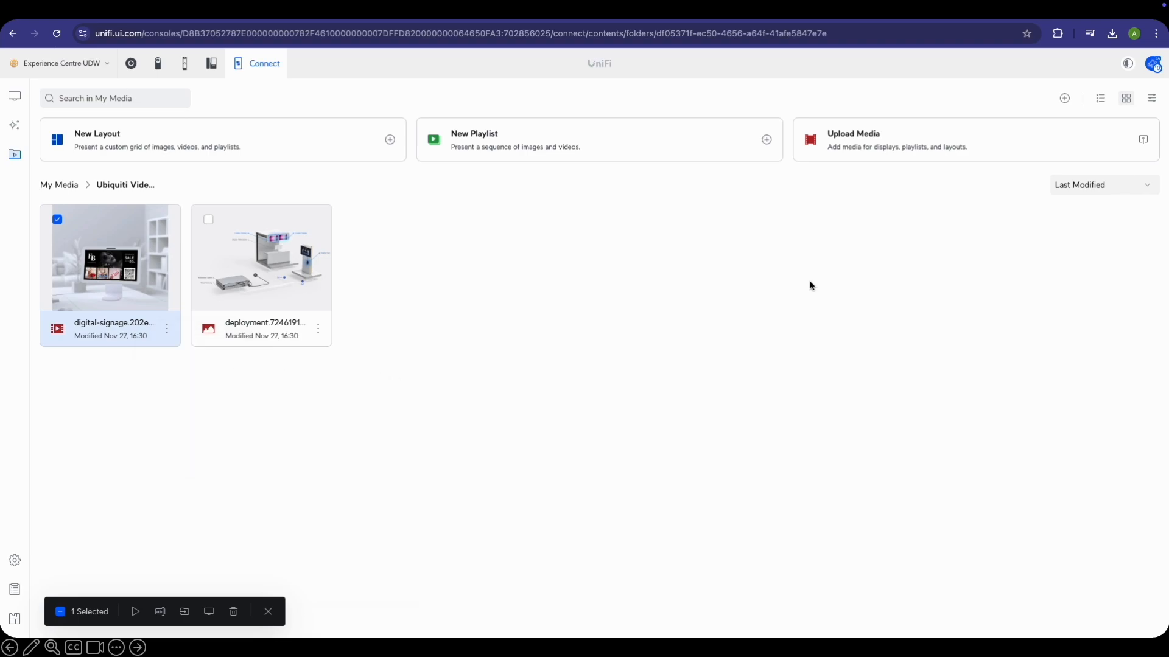
pyautogui.click(166, 330)
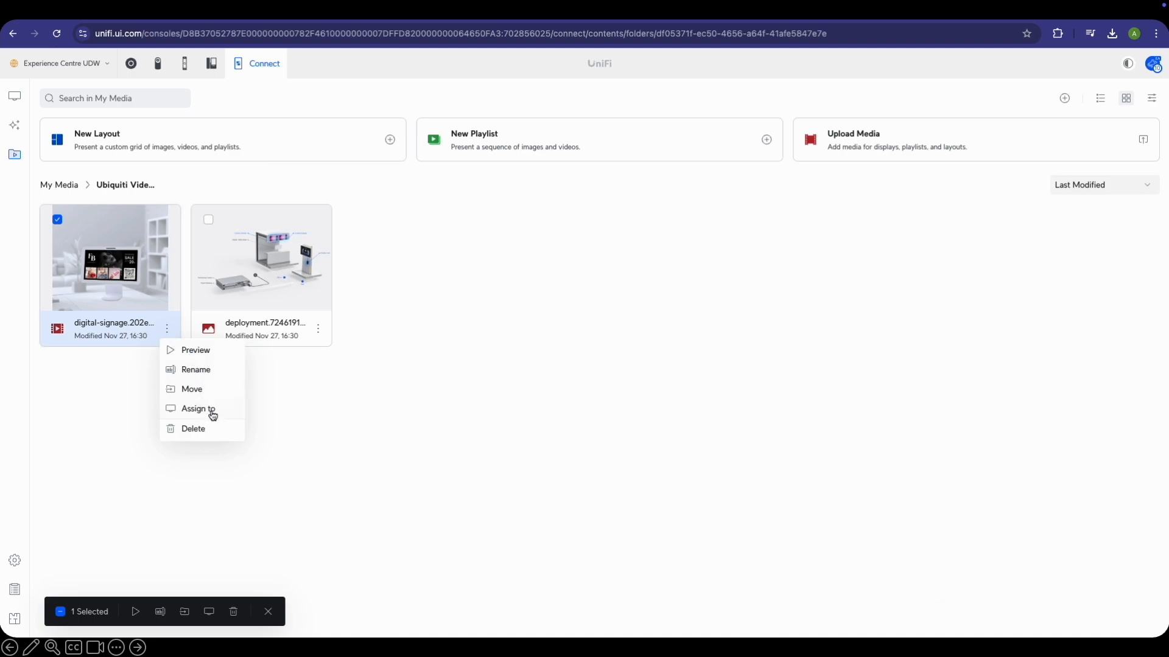
pyautogui.click(221, 560)
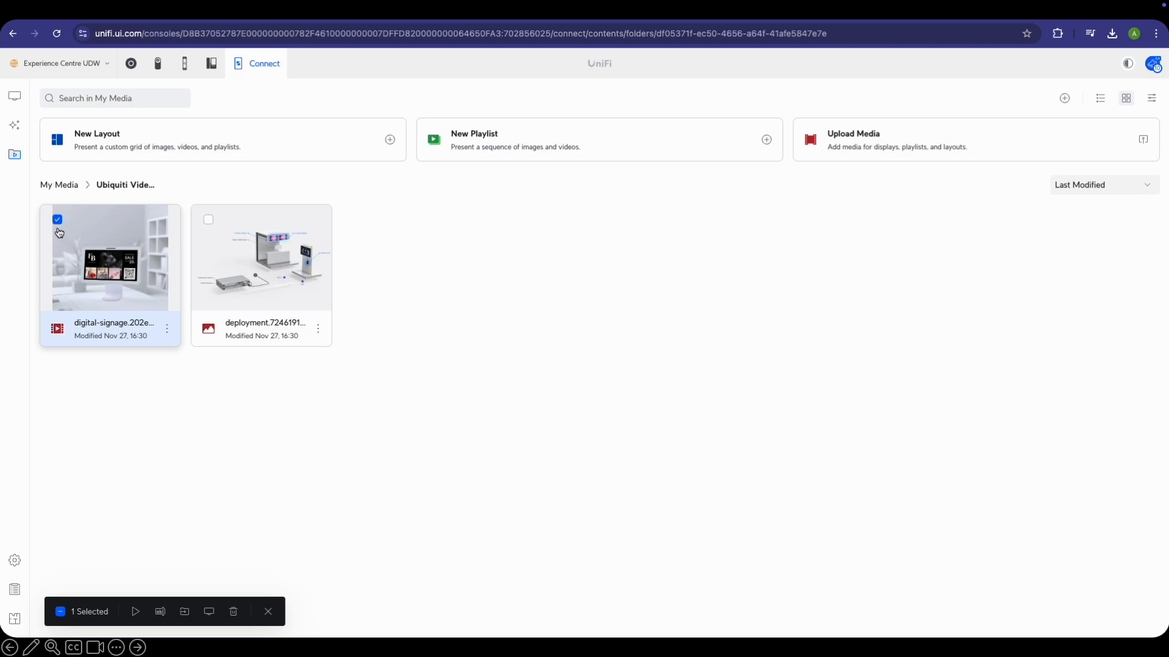
pyautogui.click(57, 220)
pyautogui.click(54, 183)
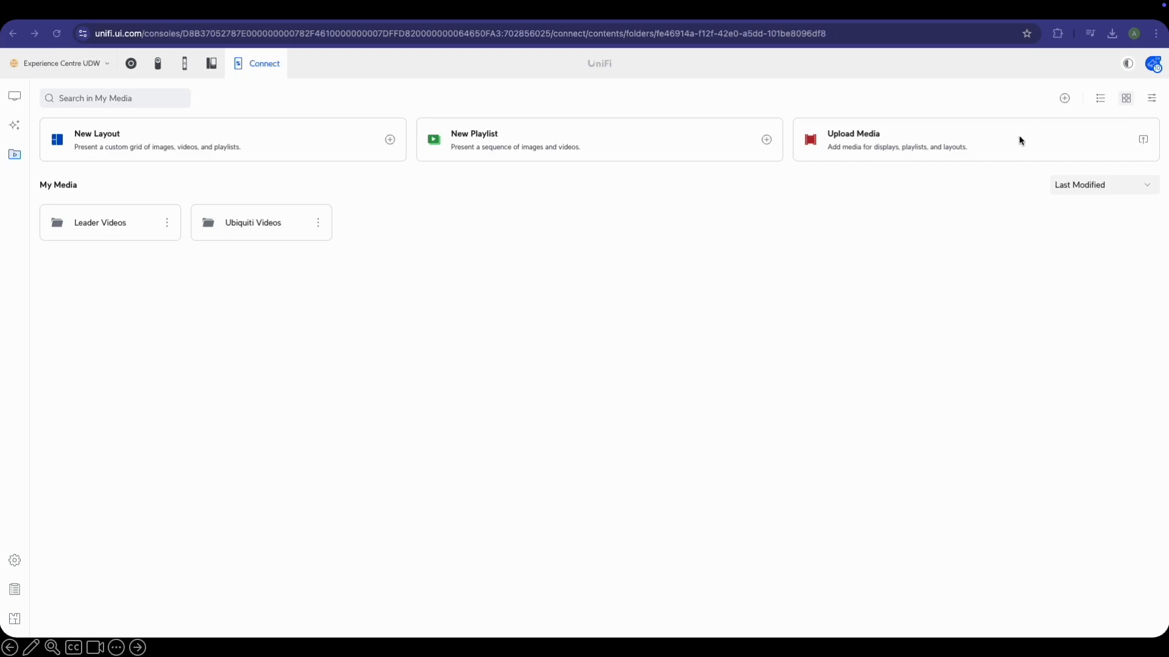
# Upload the Soothing BG Music.mp3 audio file to My Media
pyautogui.click(1025, 152)
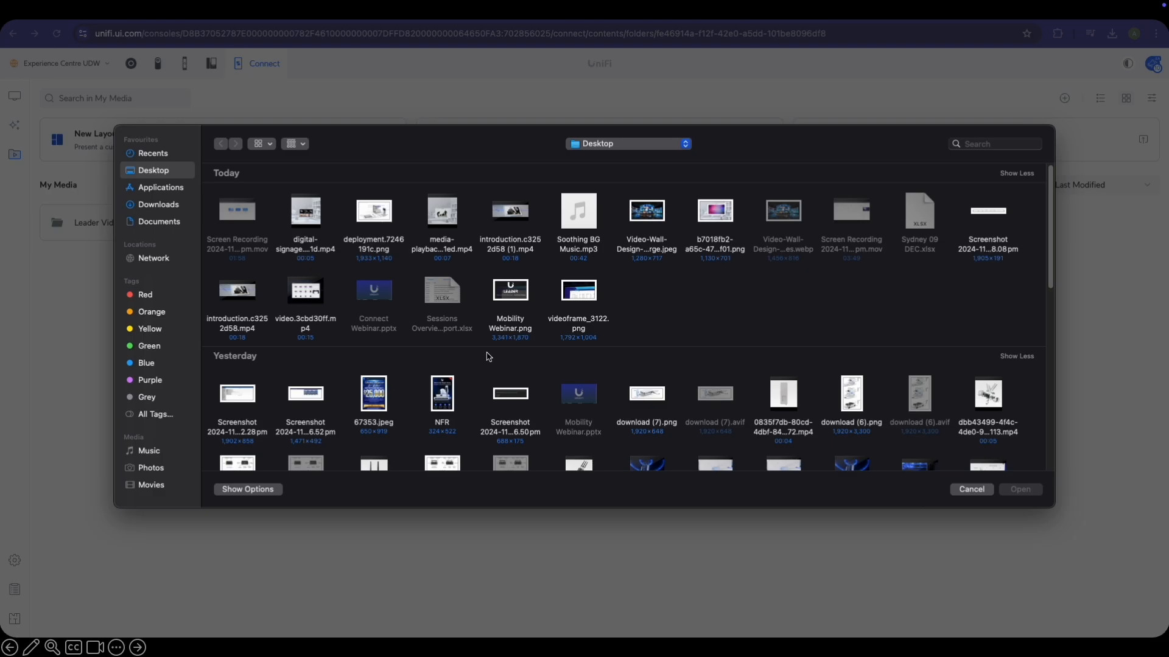
pyautogui.click(583, 244)
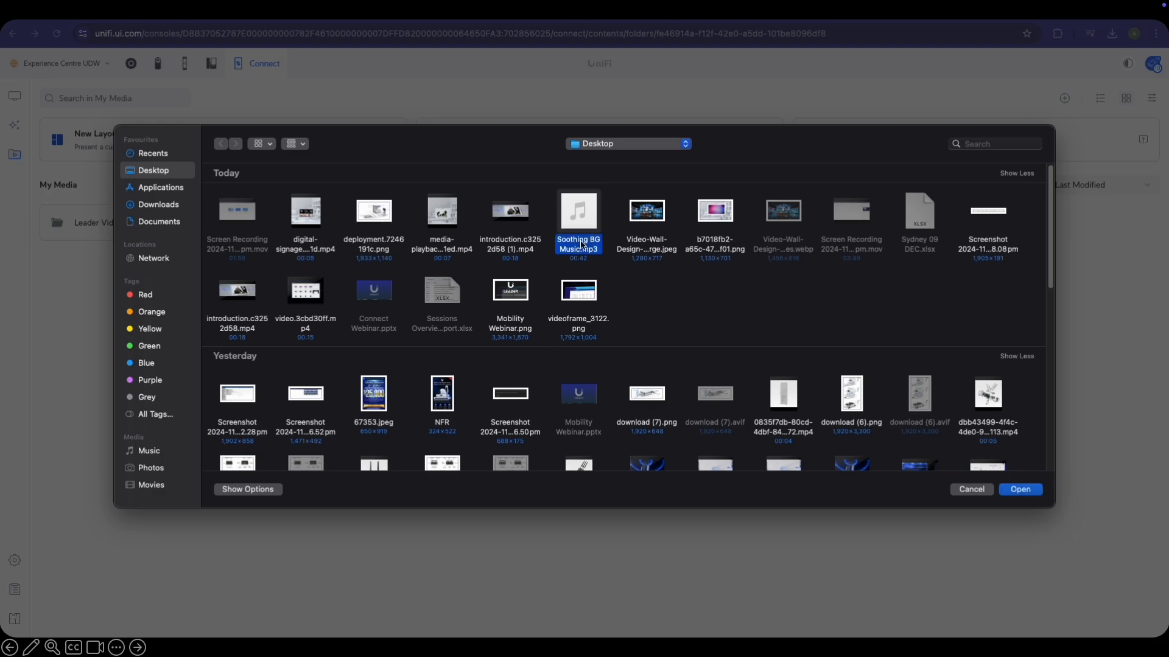
pyautogui.click(1021, 488)
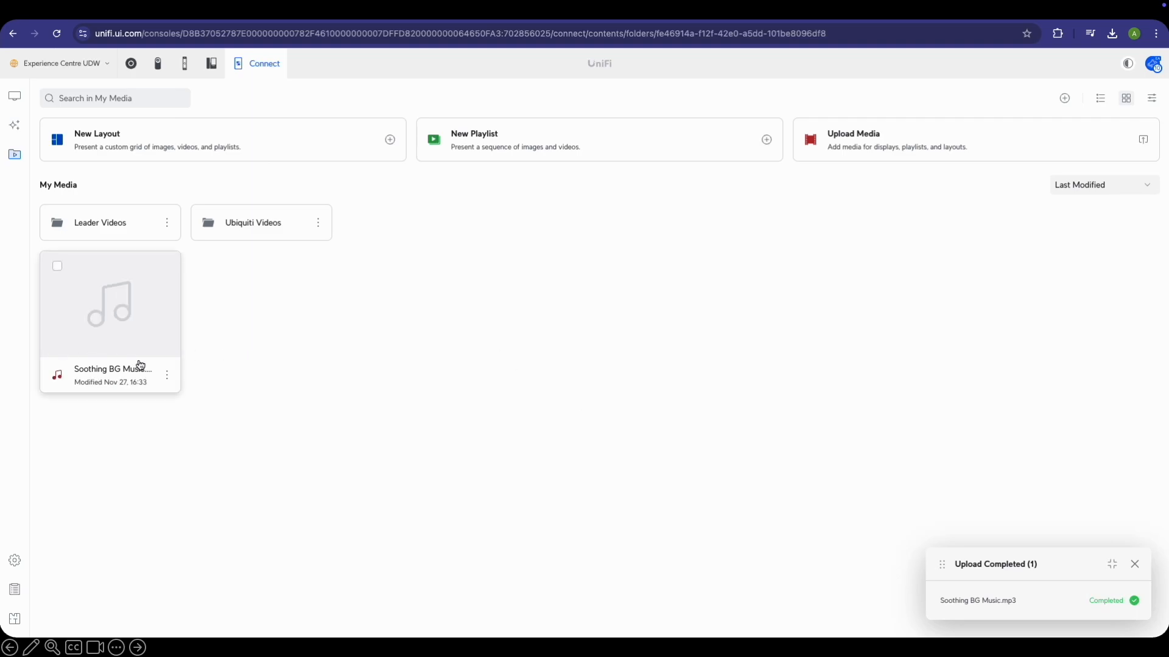
# Move Soothing BG Music.mp3 into the Leader Videos folder
pyautogui.click(57, 266)
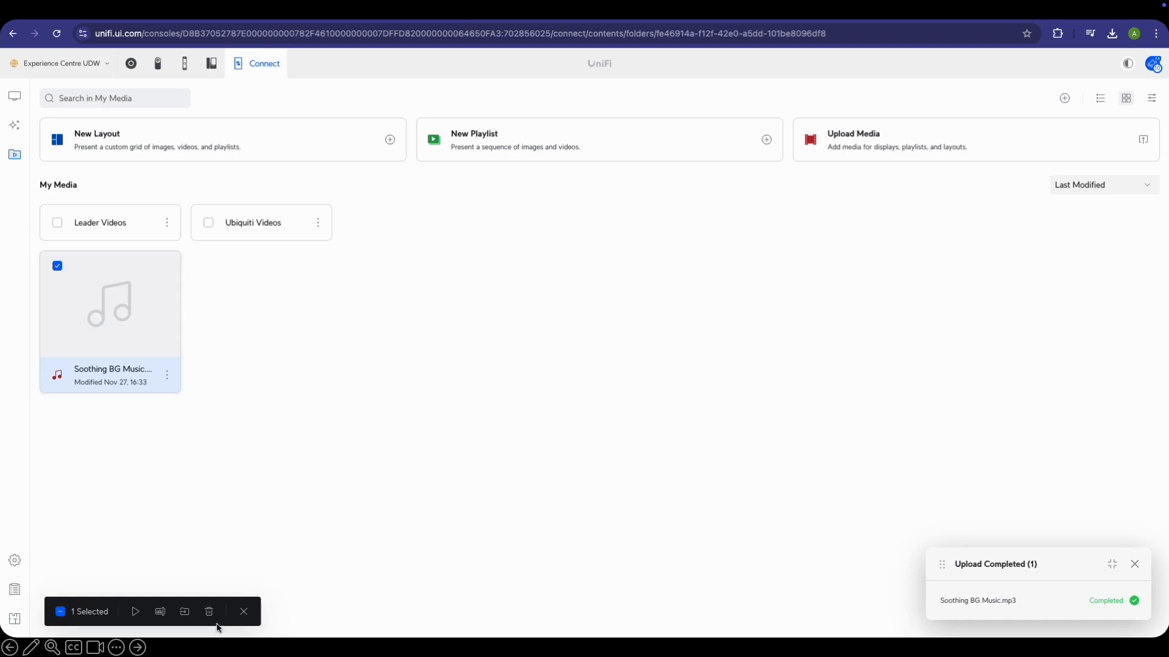
pyautogui.click(184, 611)
pyautogui.click(534, 263)
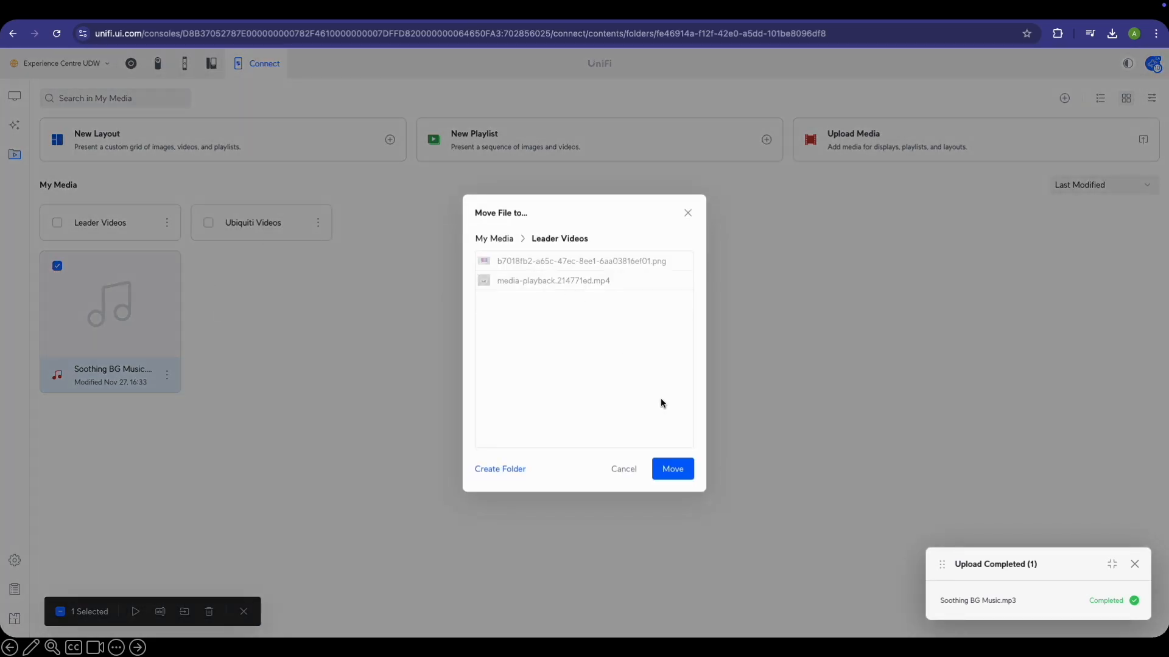
pyautogui.click(671, 469)
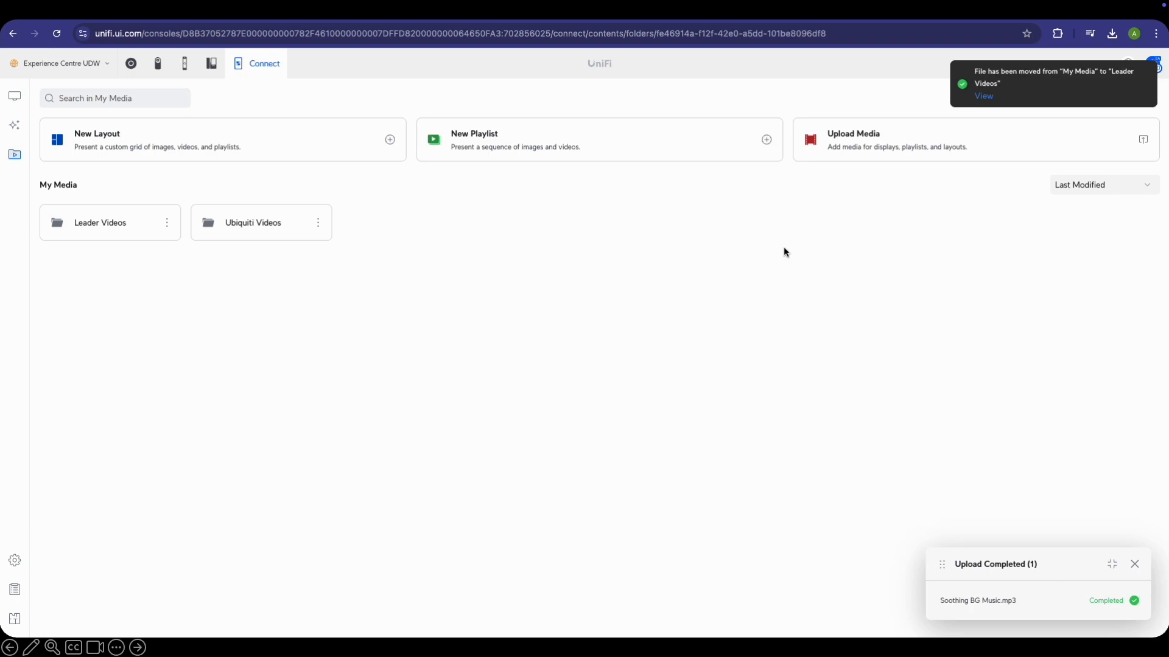
# Create a new playlist named Leader Main Entrance Playlist with slide transitions enabled
pyautogui.click(526, 146)
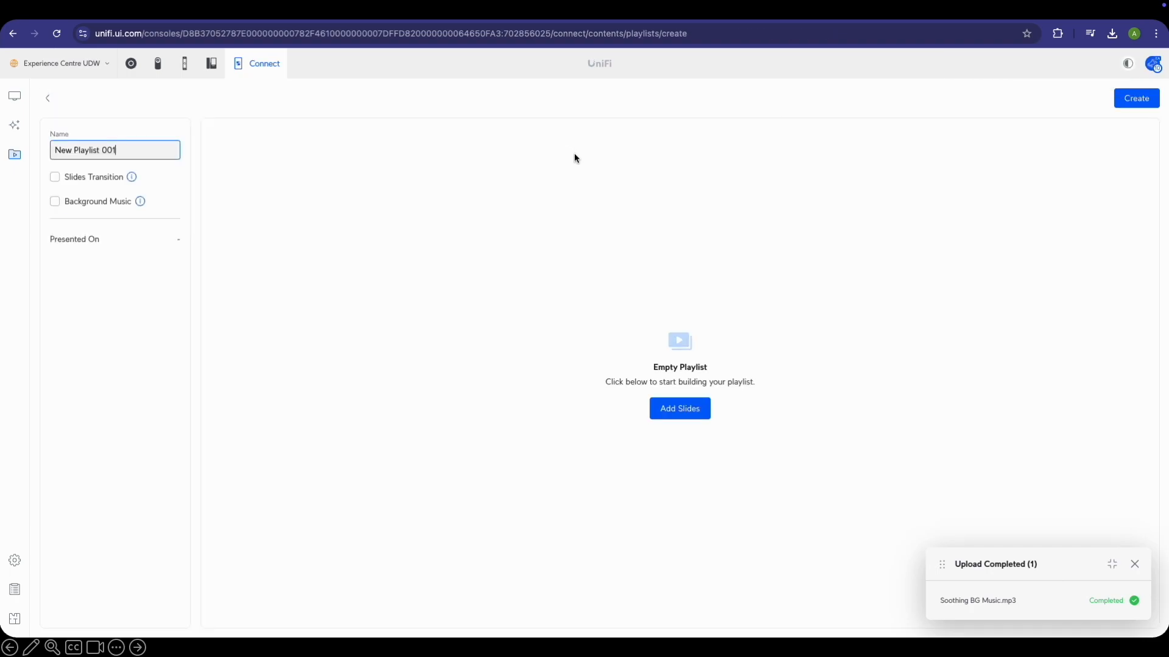
pyautogui.tripleClick(138, 151)
pyautogui.write('Leader Main Entrance')
pyautogui.click(83, 183)
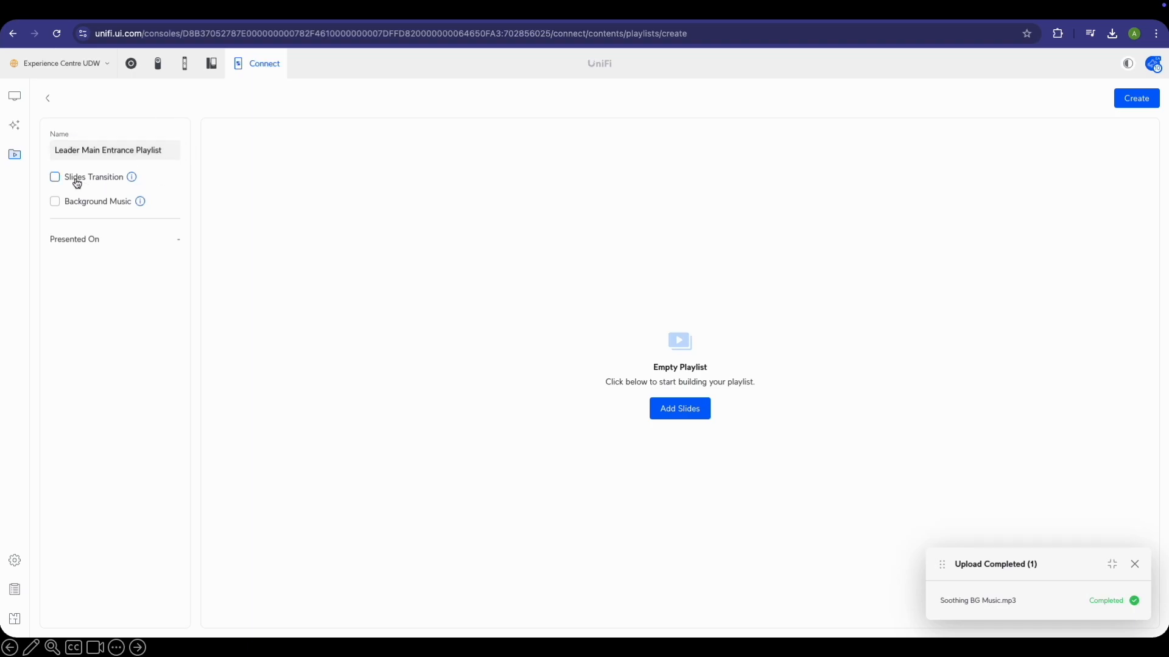
# Set Soothing BG Music.mp3 from Leader Videos as the playlist's background music
pyautogui.click(104, 206)
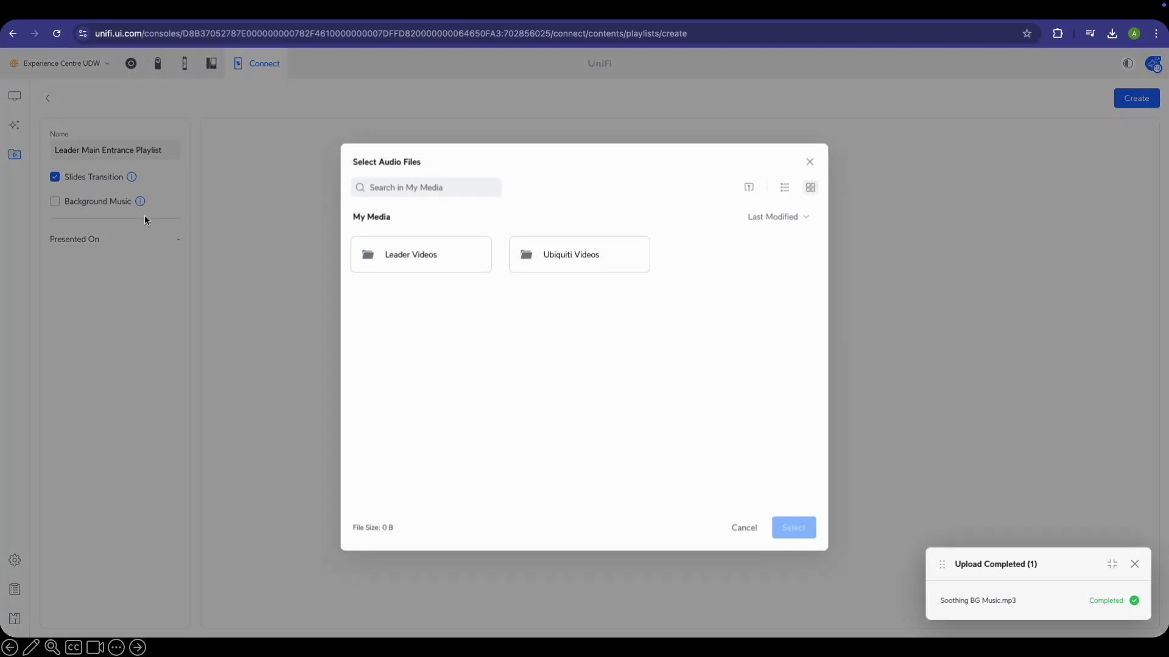
pyautogui.click(560, 261)
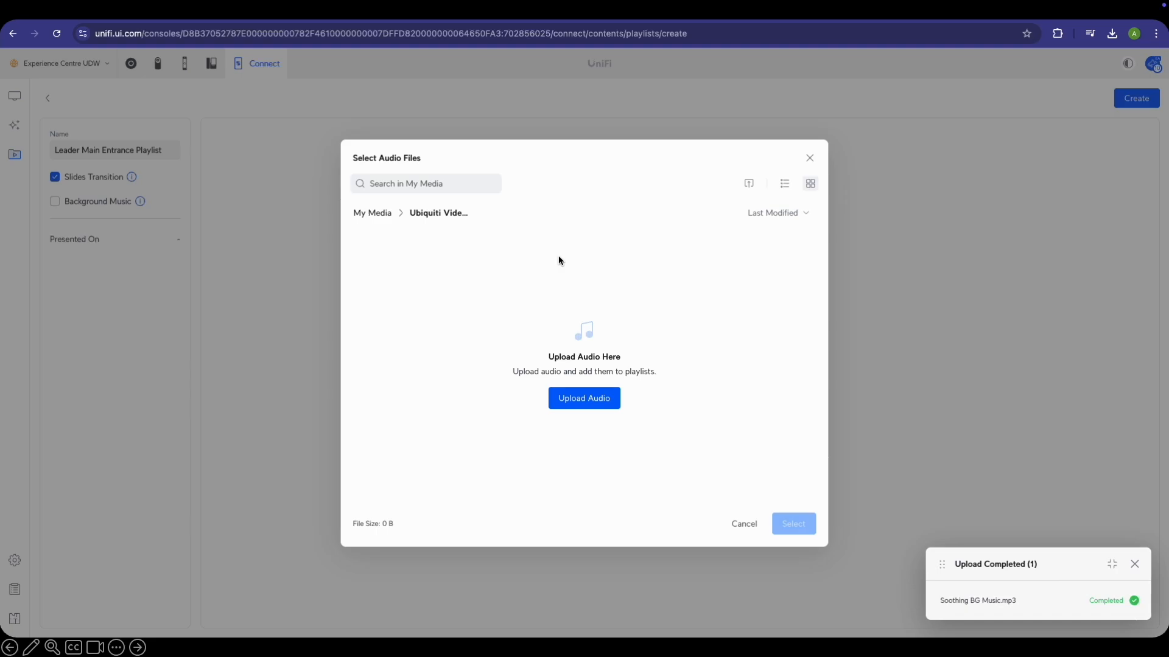
pyautogui.click(378, 214)
pyautogui.click(454, 241)
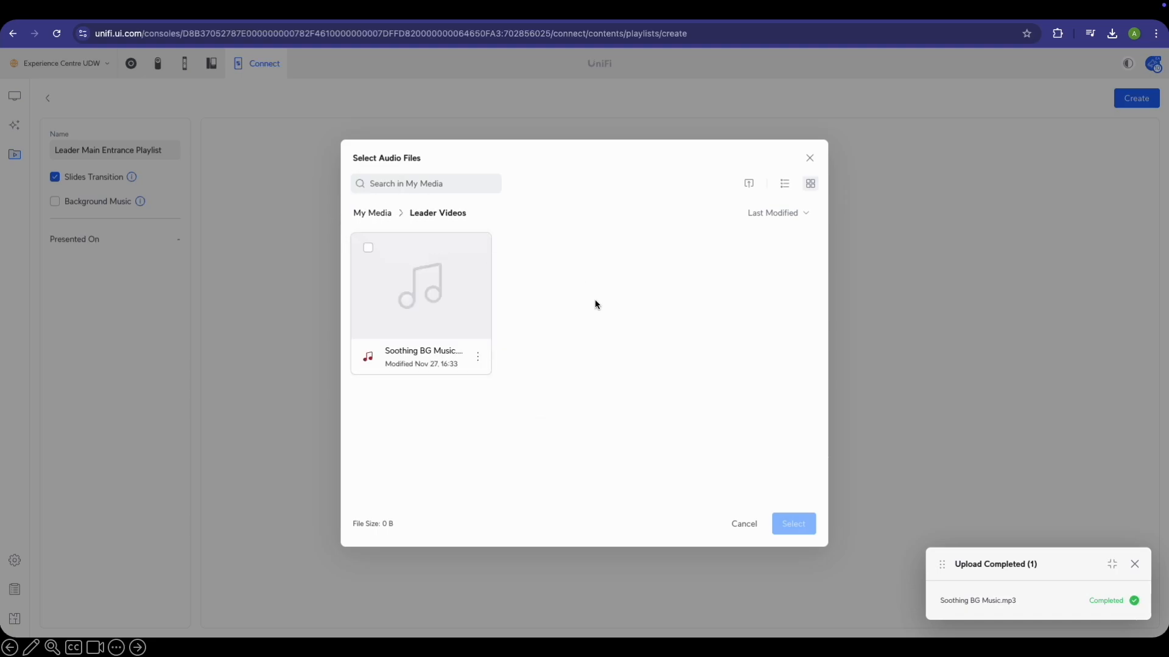
pyautogui.click(367, 247)
pyautogui.click(794, 524)
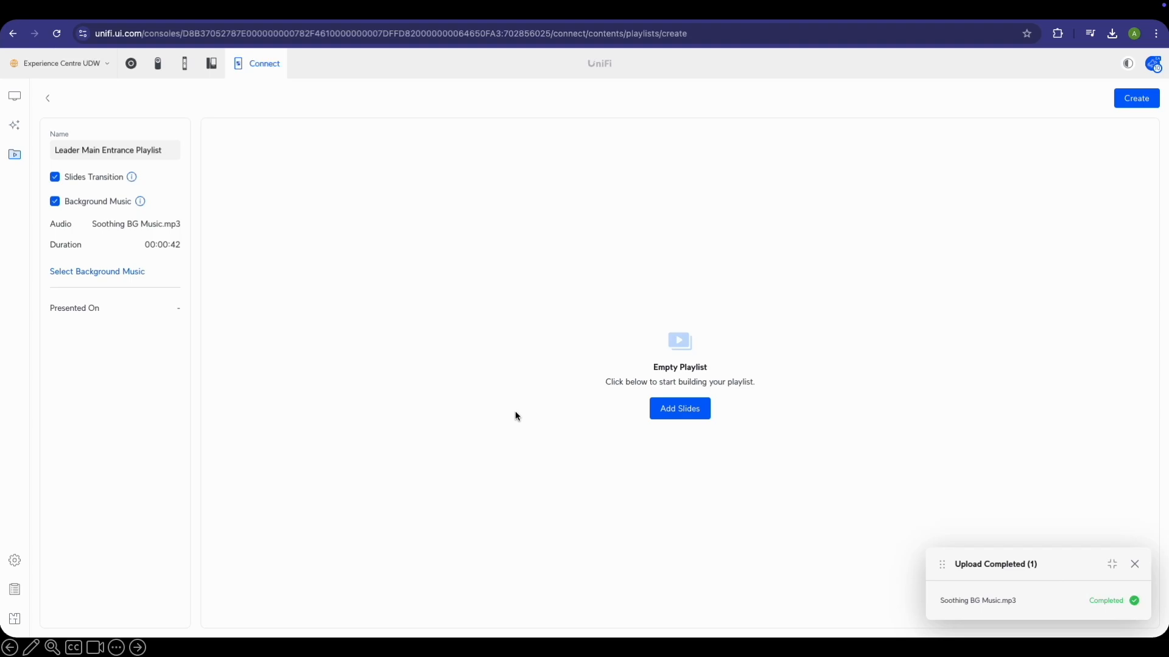
pyautogui.click(91, 279)
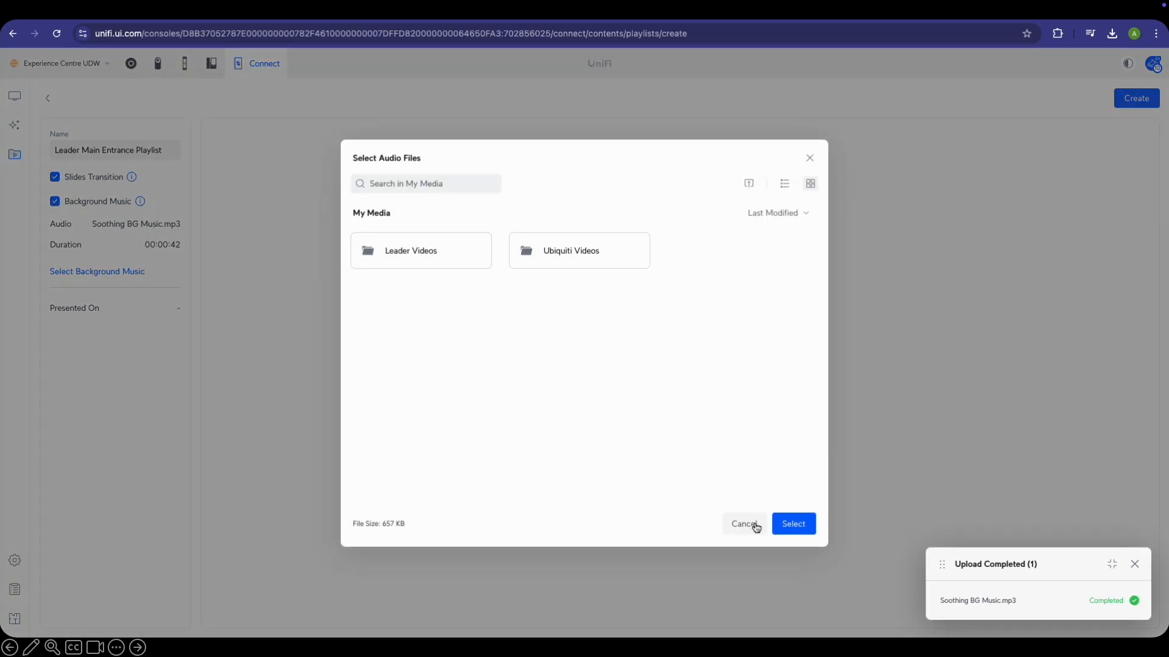
pyautogui.click(746, 524)
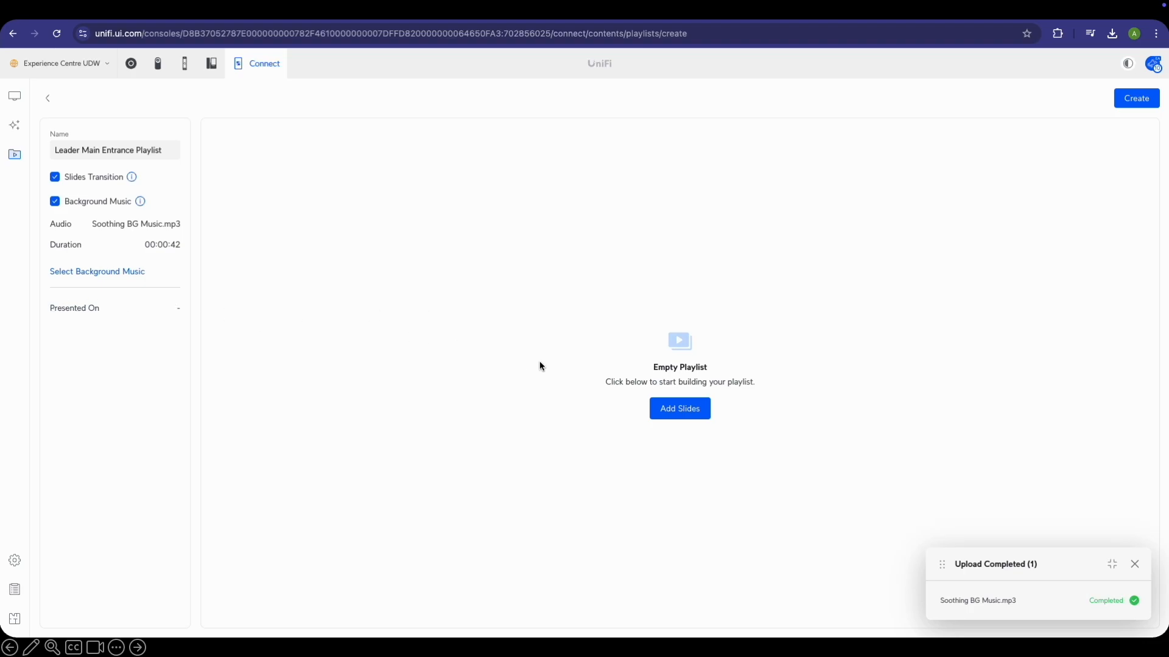
pyautogui.click(679, 410)
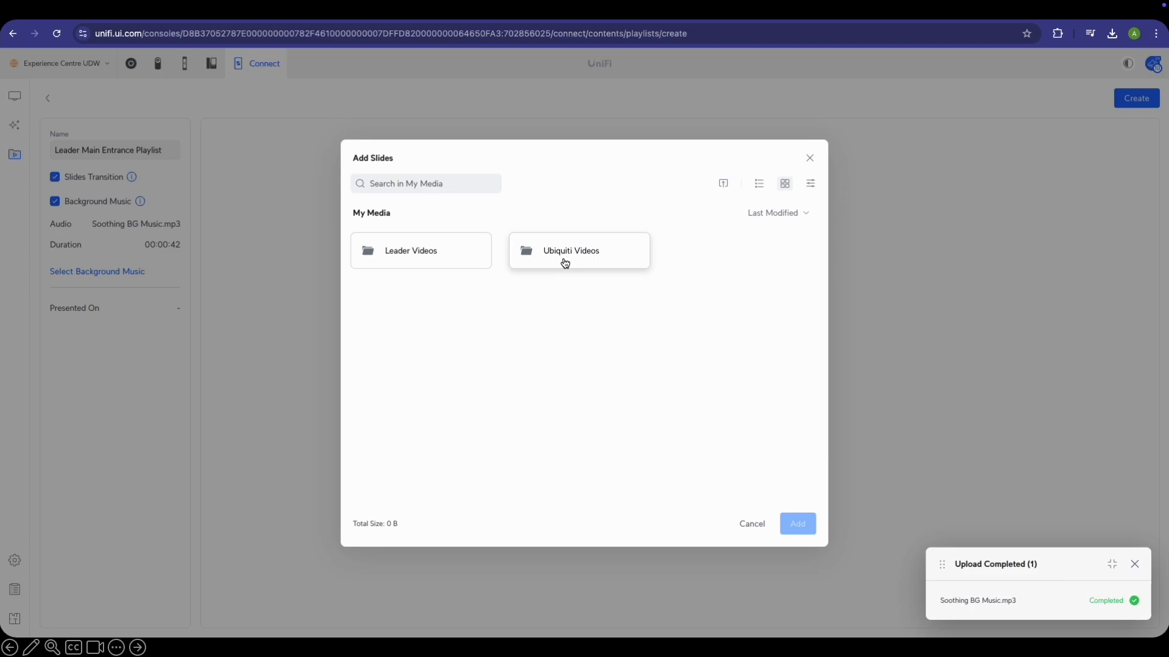
# Add the media-playback video and the pink display image from Leader Videos as slides
pyautogui.click(436, 263)
pyautogui.click(368, 248)
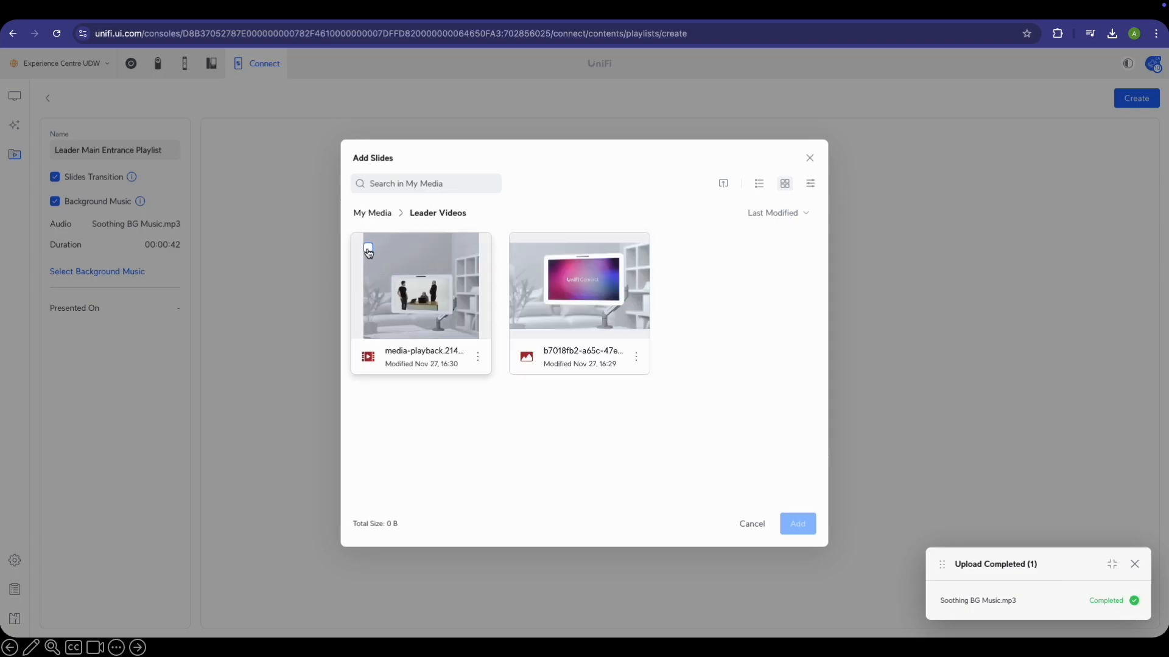
pyautogui.click(527, 248)
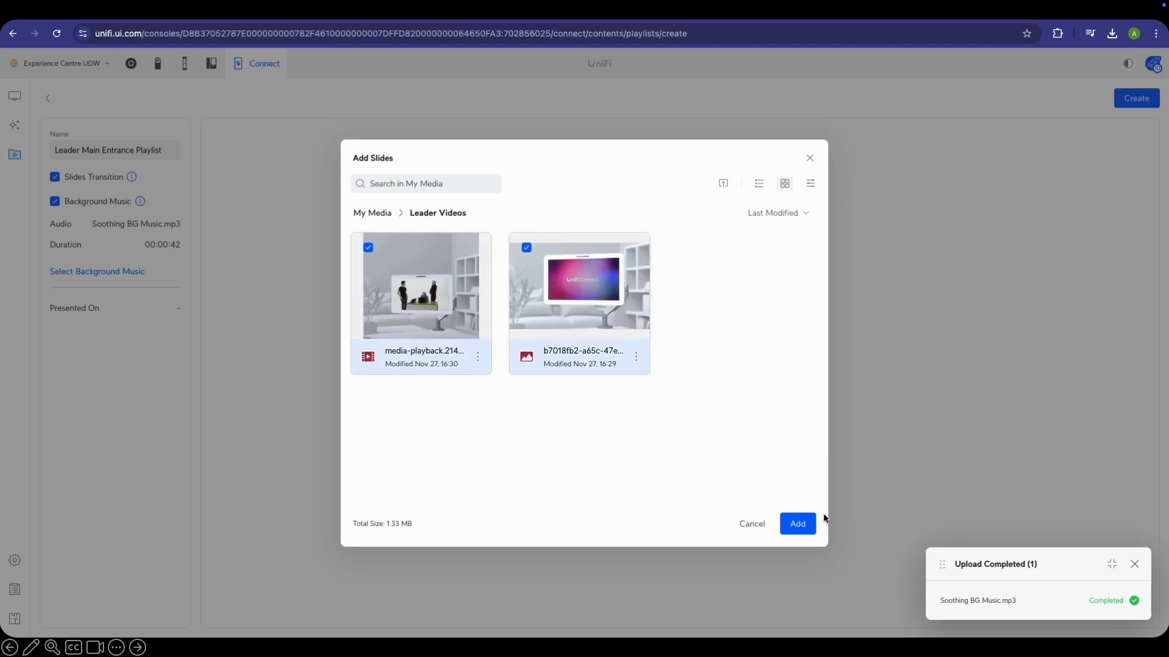
pyautogui.click(798, 525)
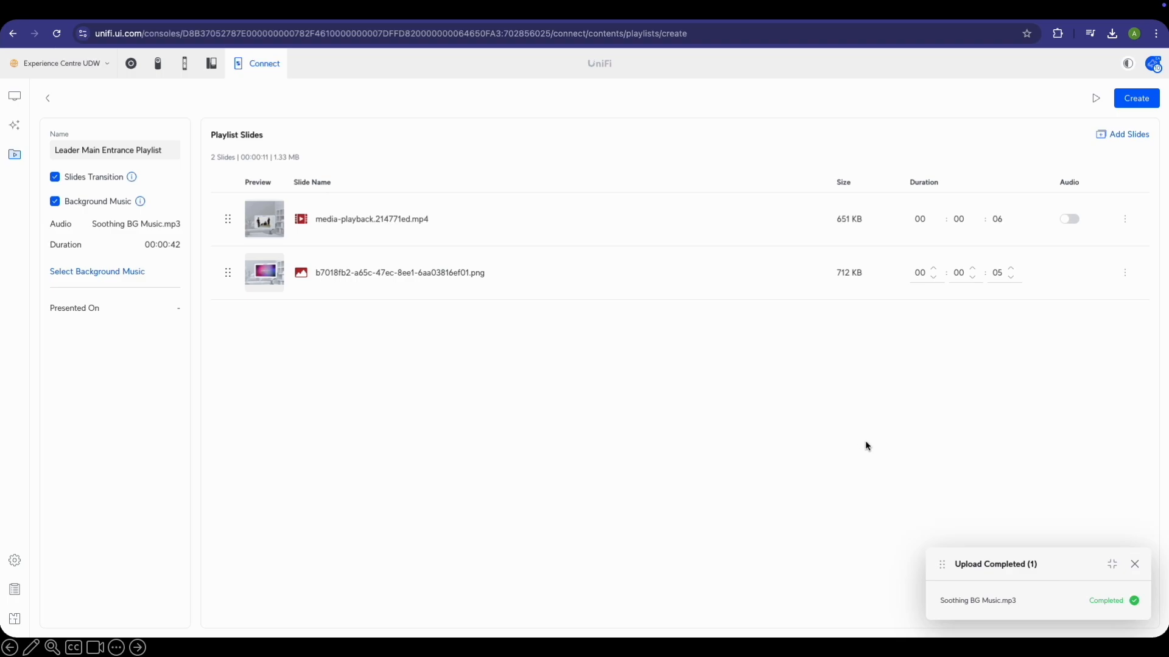
pyautogui.click(1134, 564)
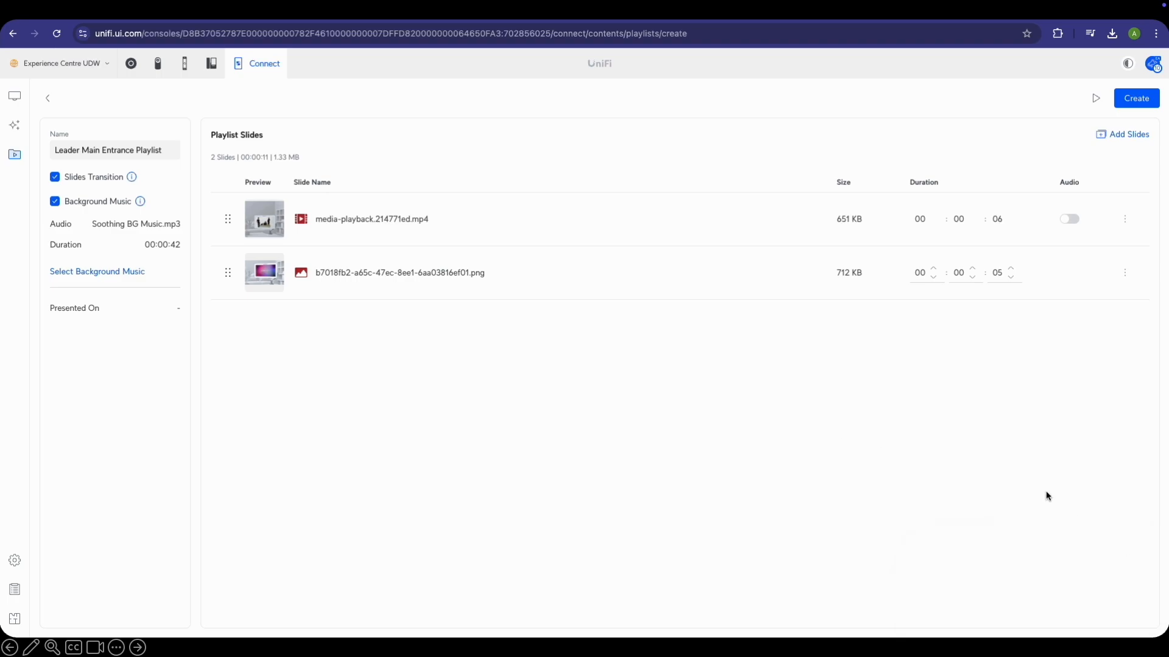
pyautogui.click(1116, 135)
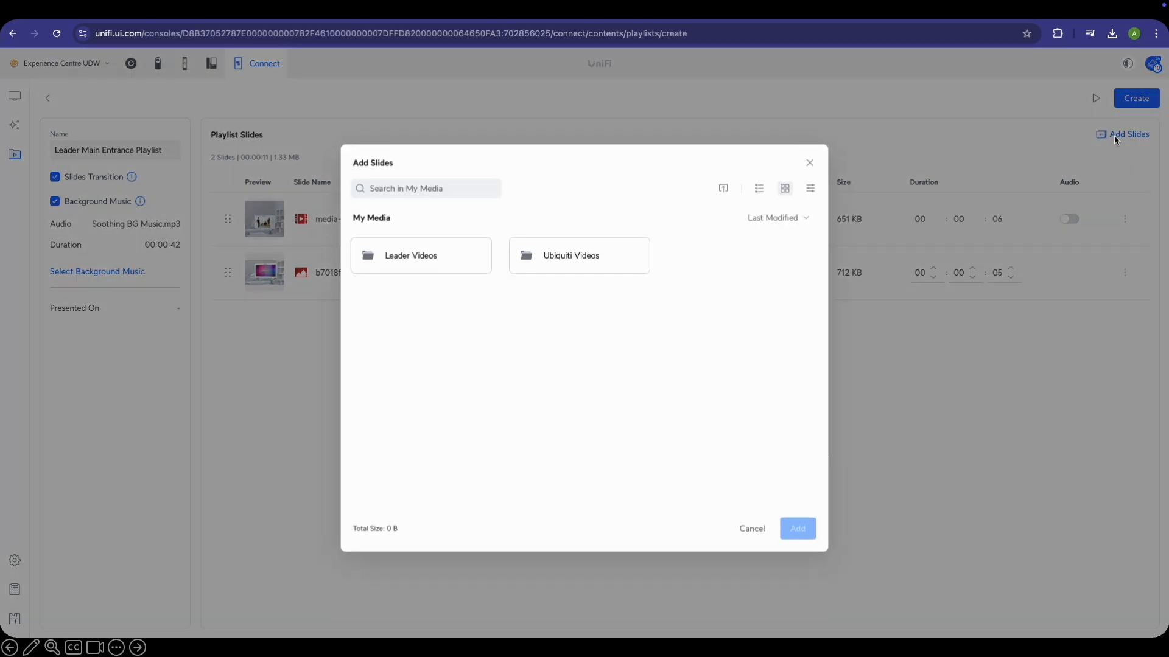
pyautogui.click(752, 524)
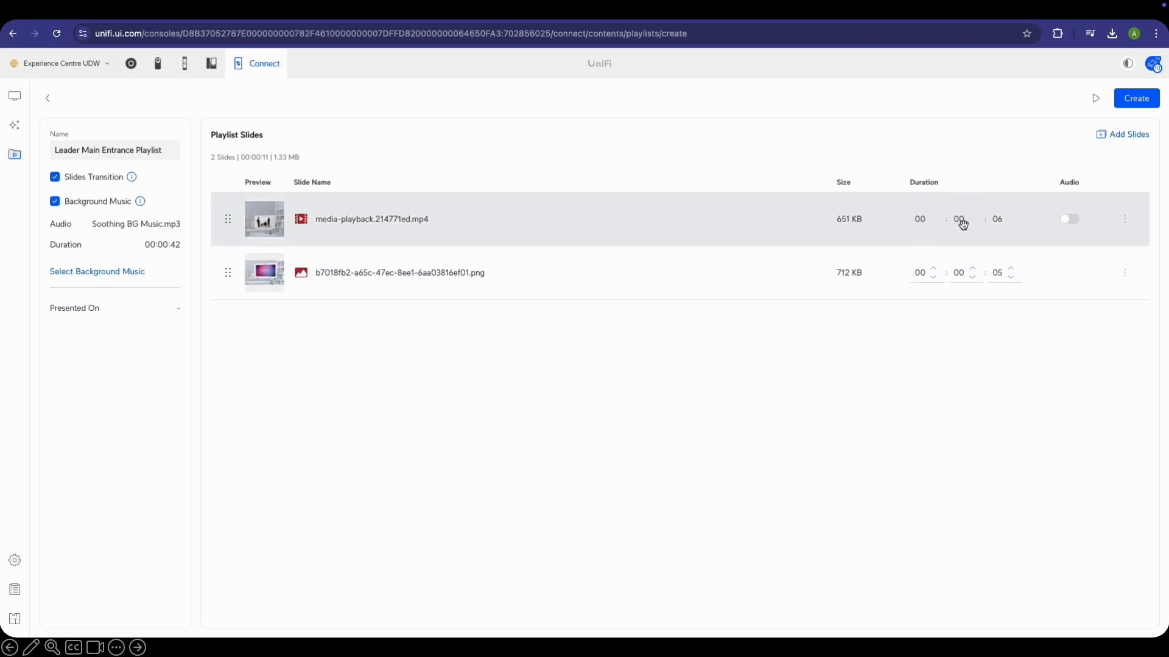
# Reorder the slides so the image plays before the video, leaving audio off
pyautogui.click(1070, 220)
pyautogui.click(1071, 225)
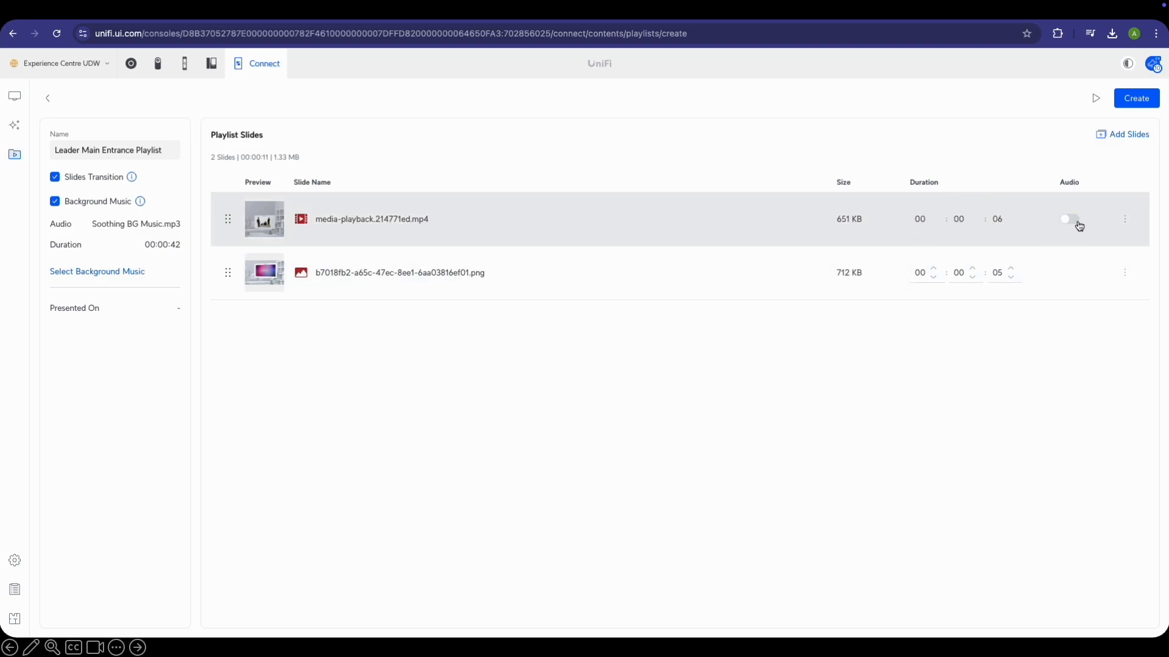
pyautogui.click(1126, 220)
pyautogui.click(1126, 220)
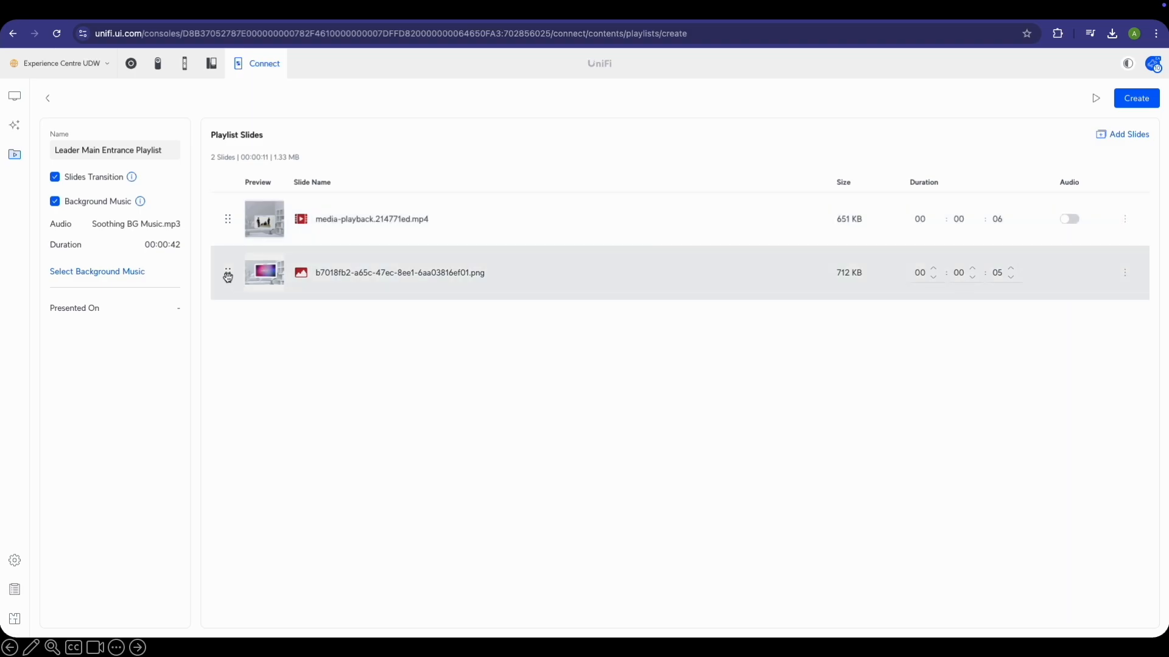
pyautogui.moveTo(227, 274); pyautogui.dragTo(227, 211)
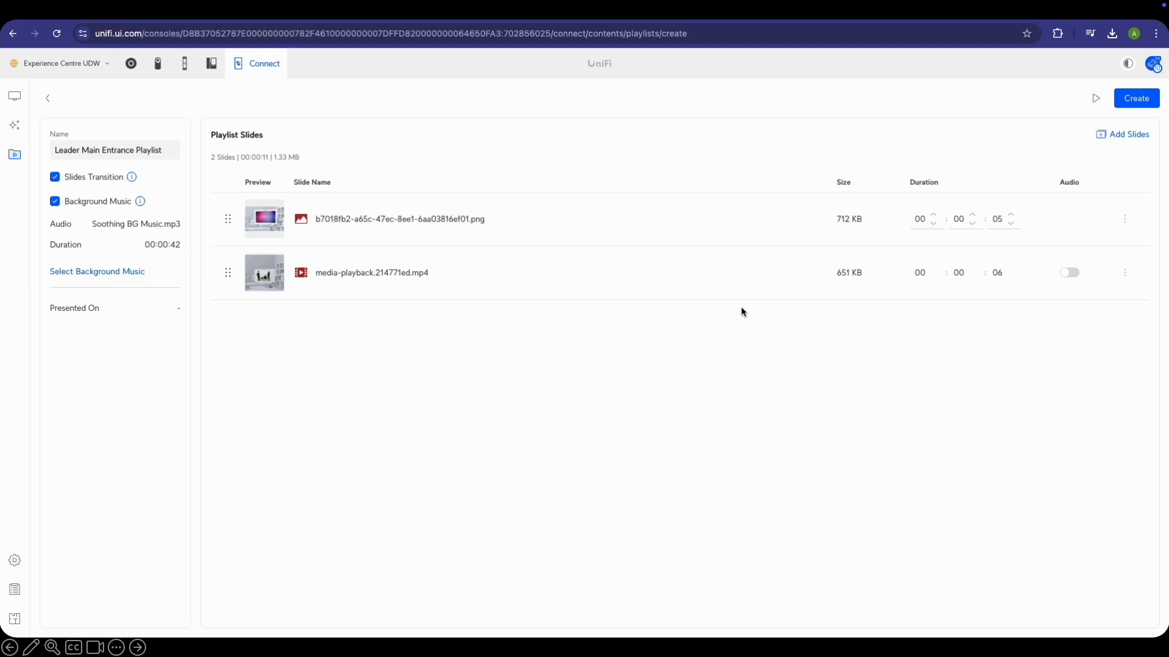
# Preview the Leader Main Entrance Playlist, then save it with Create
pyautogui.click(1094, 98)
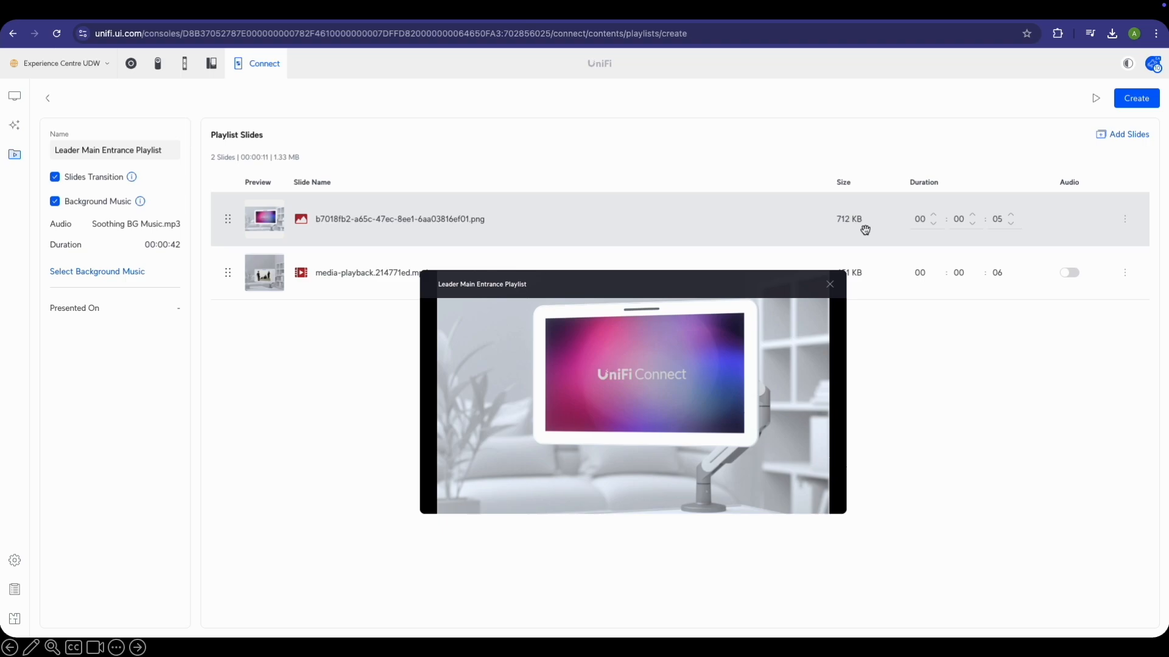
pyautogui.moveTo(667, 414)
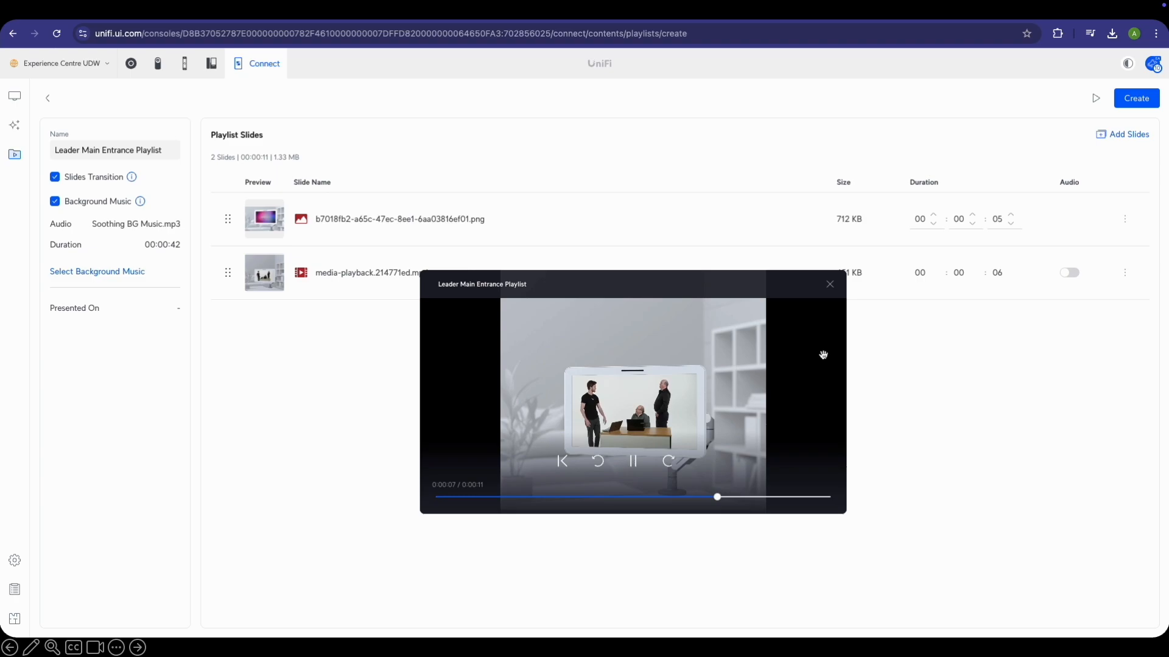
pyautogui.click(831, 285)
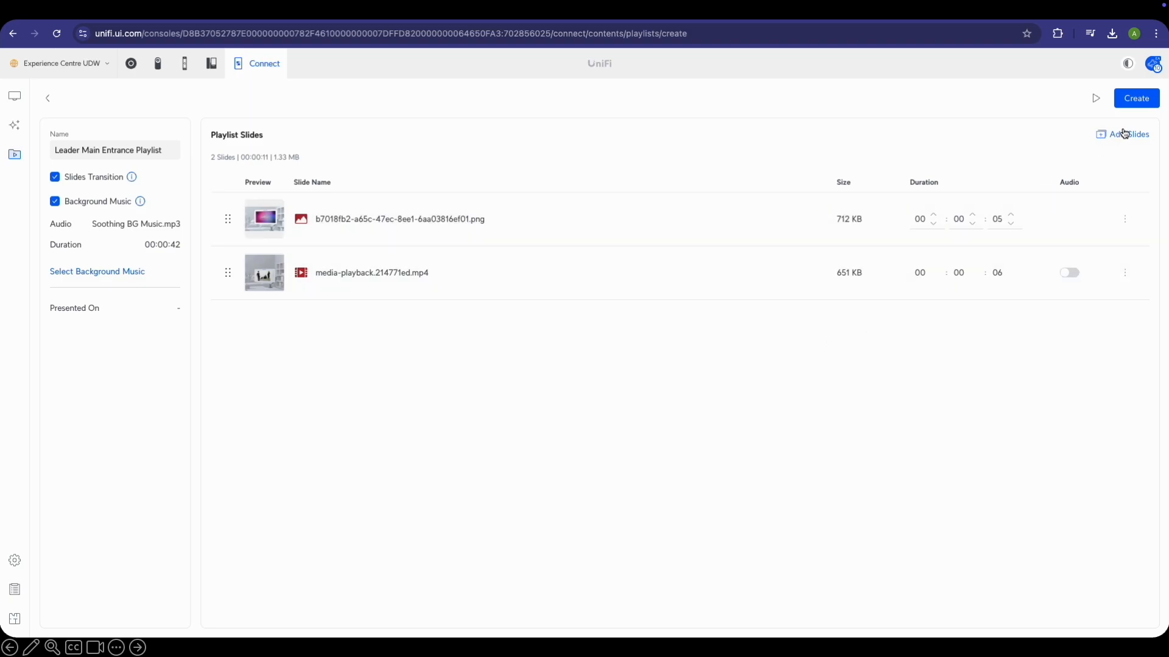
pyautogui.click(1134, 98)
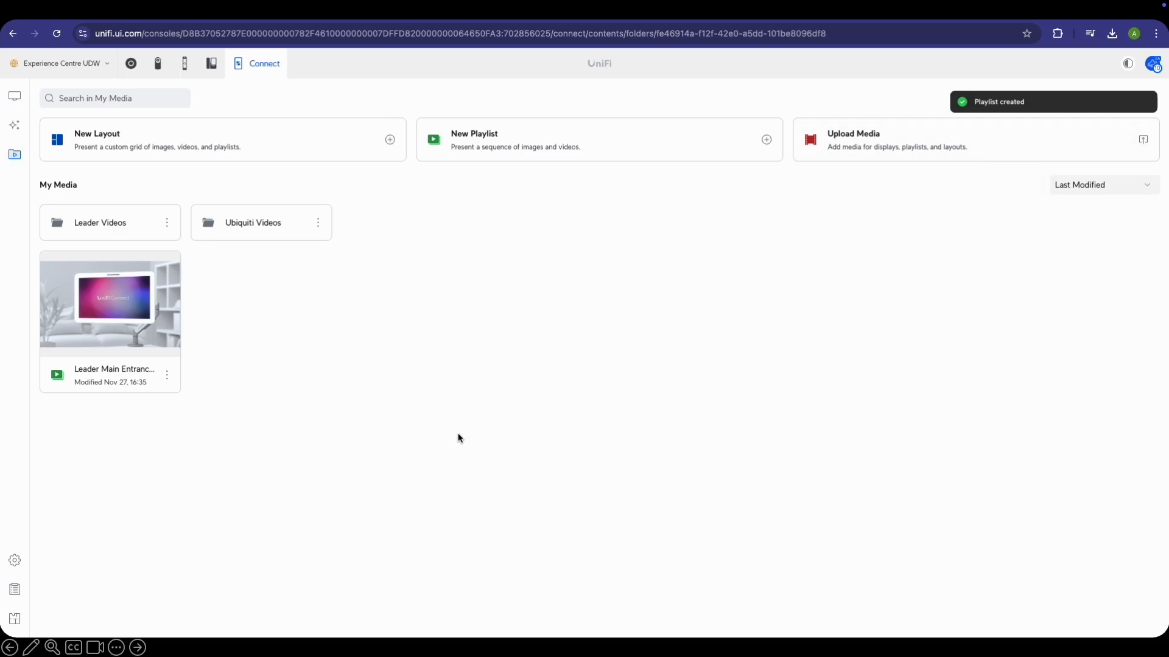
# Open the Front Door Display Group and keep its Display Mode on Media
pyautogui.click(14, 96)
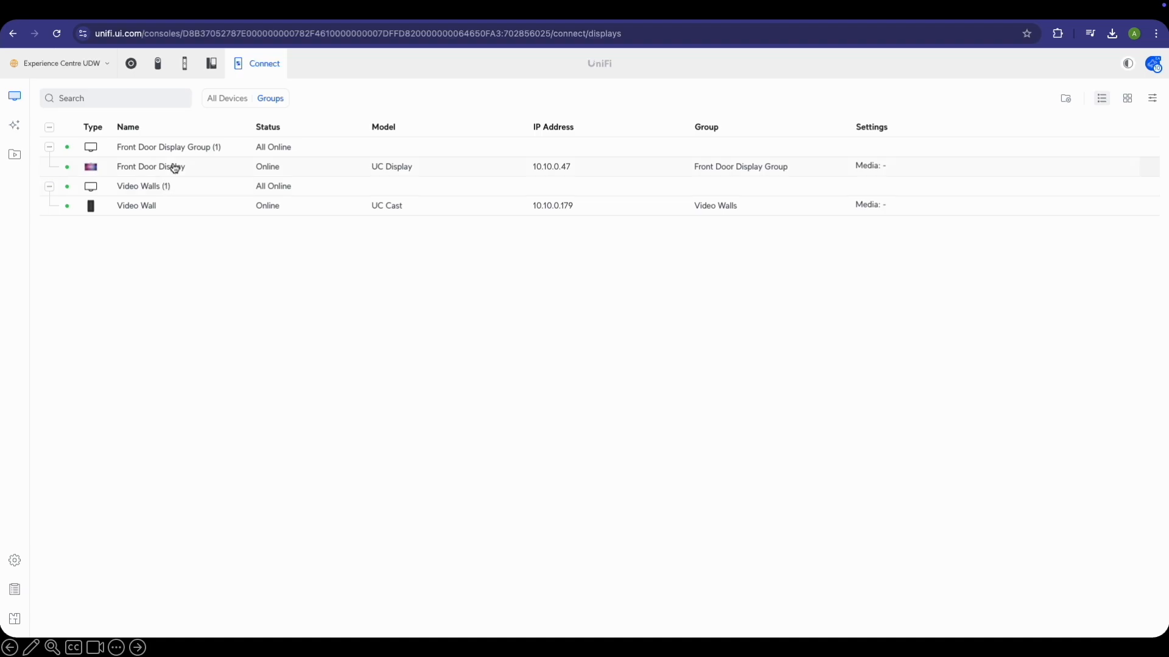
pyautogui.click(192, 150)
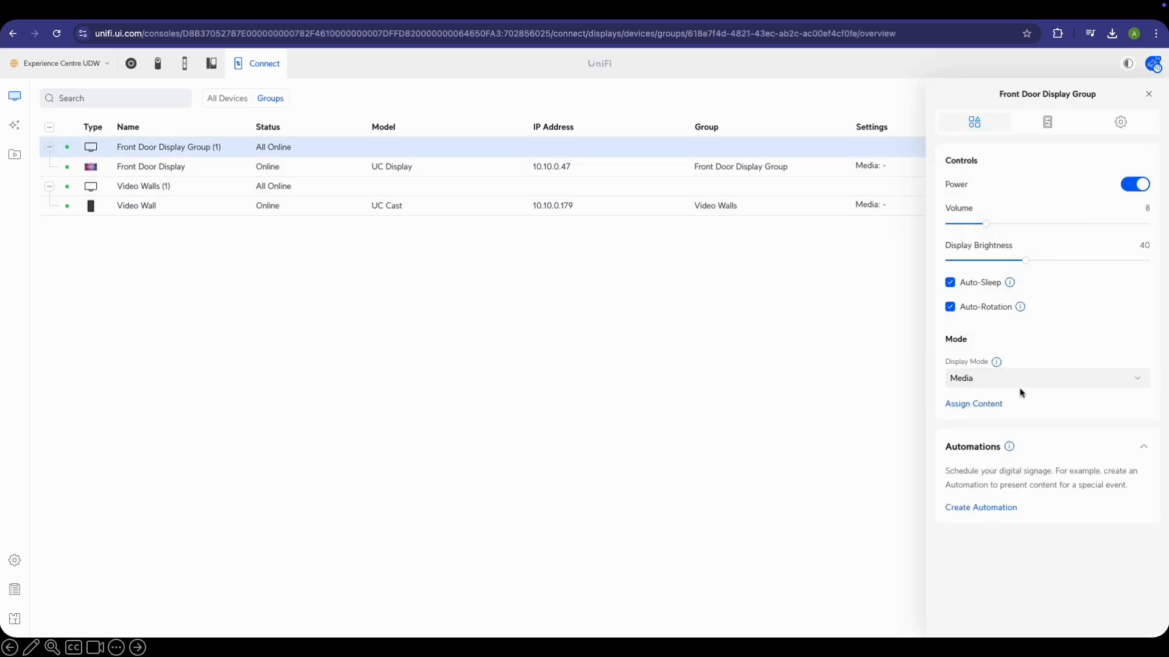
pyautogui.click(986, 404)
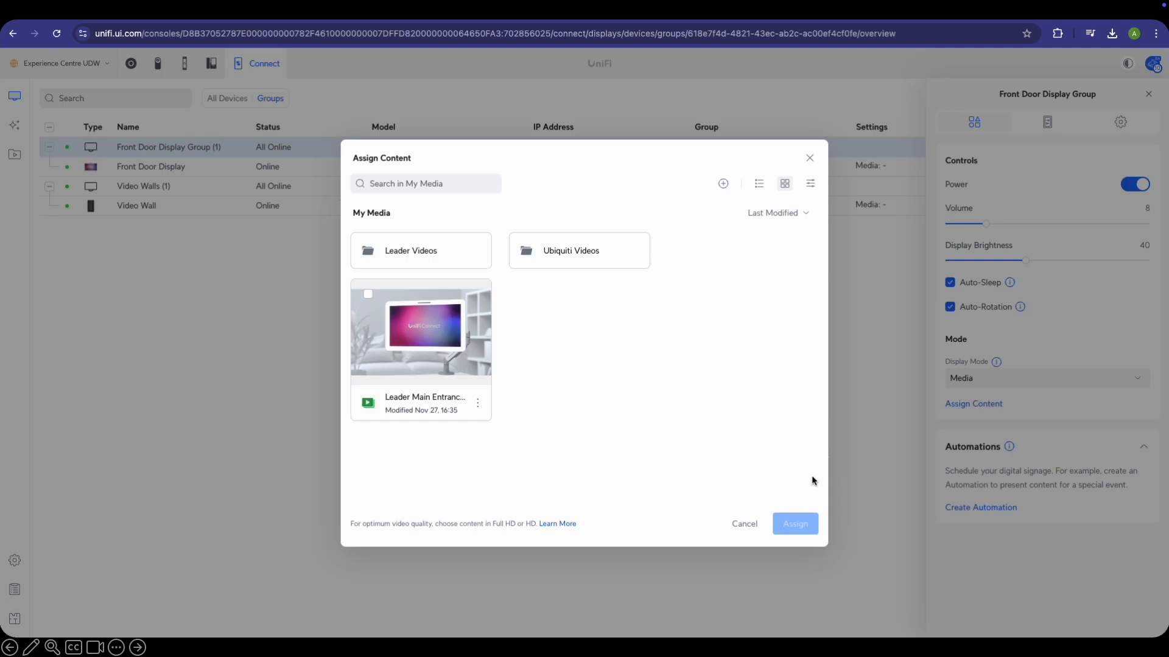
pyautogui.click(743, 524)
pyautogui.click(1006, 379)
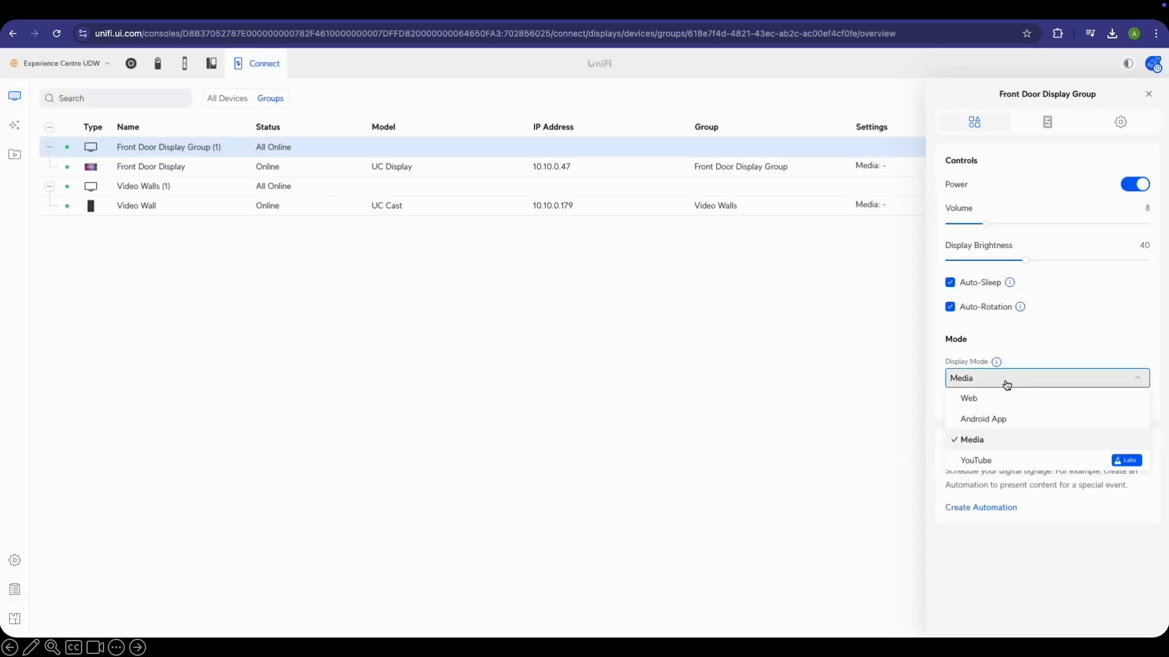
pyautogui.click(1055, 369)
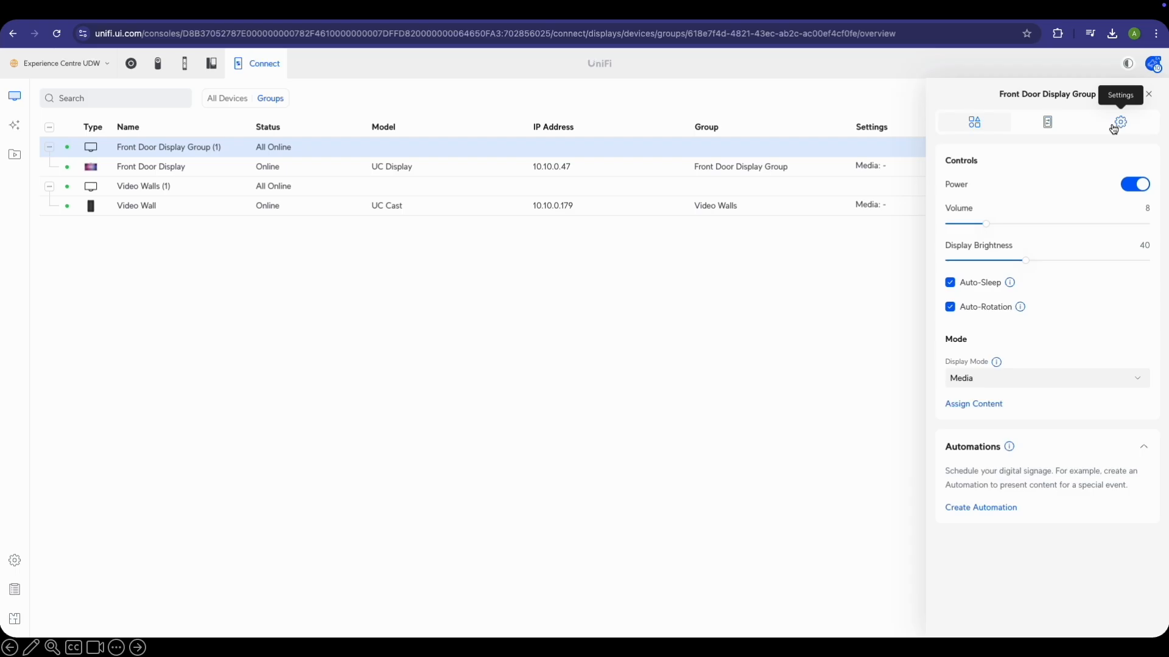
pyautogui.click(1017, 383)
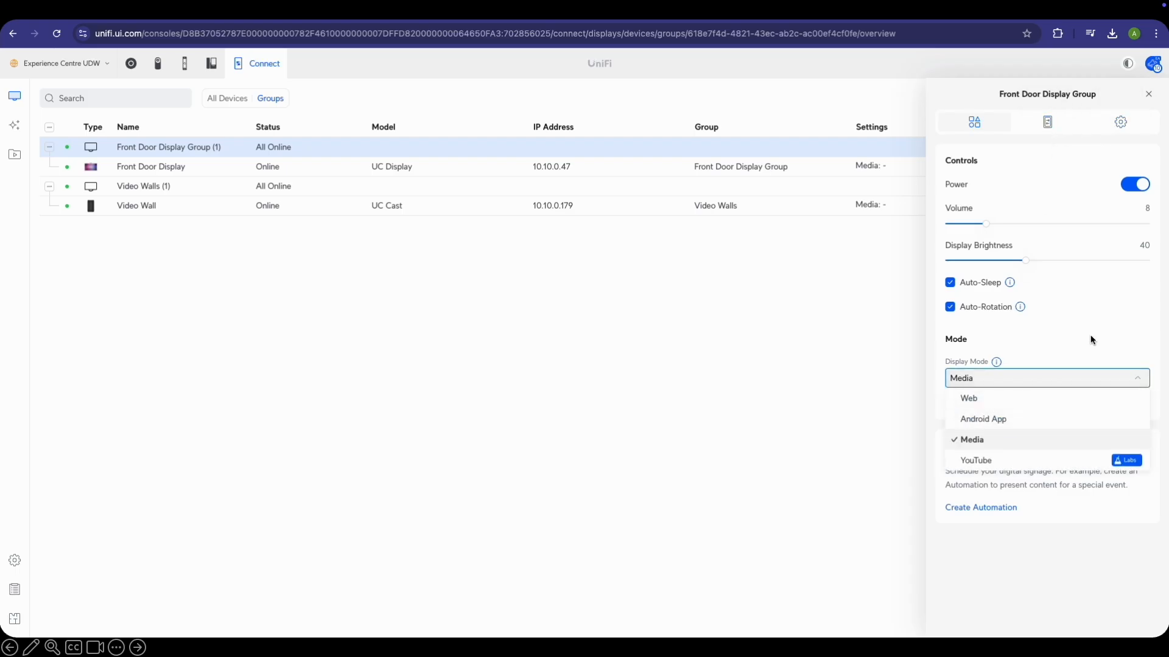
pyautogui.click(1090, 336)
# Assign the Leader Main Entrance Playlist as the group's content
pyautogui.click(995, 401)
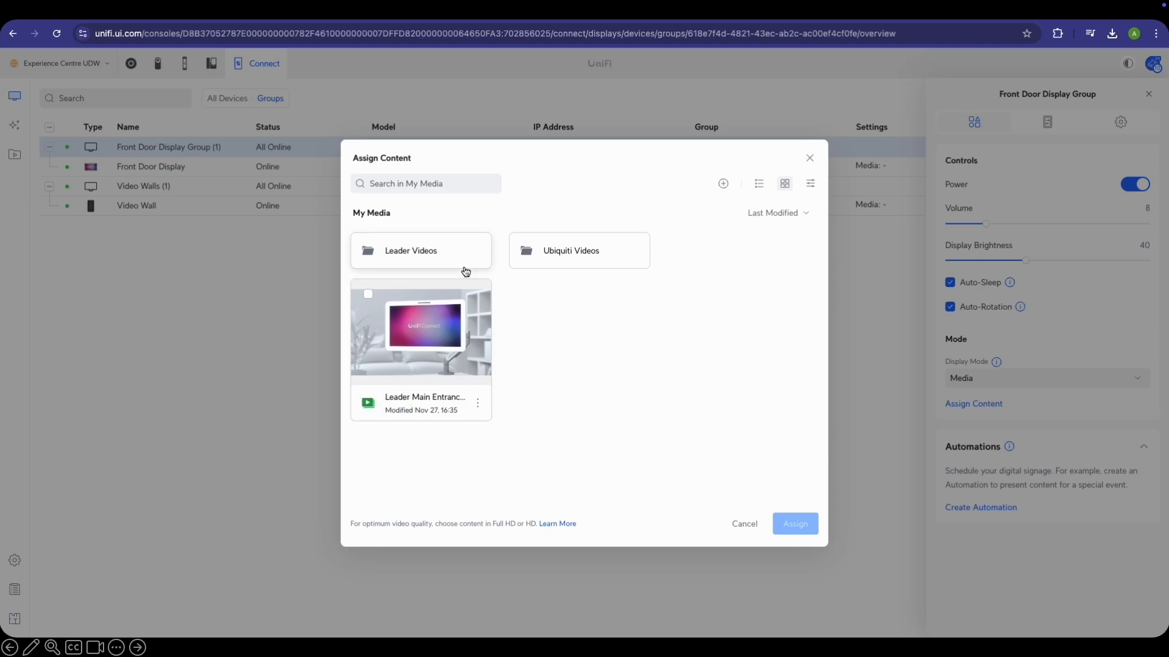
pyautogui.click(433, 412)
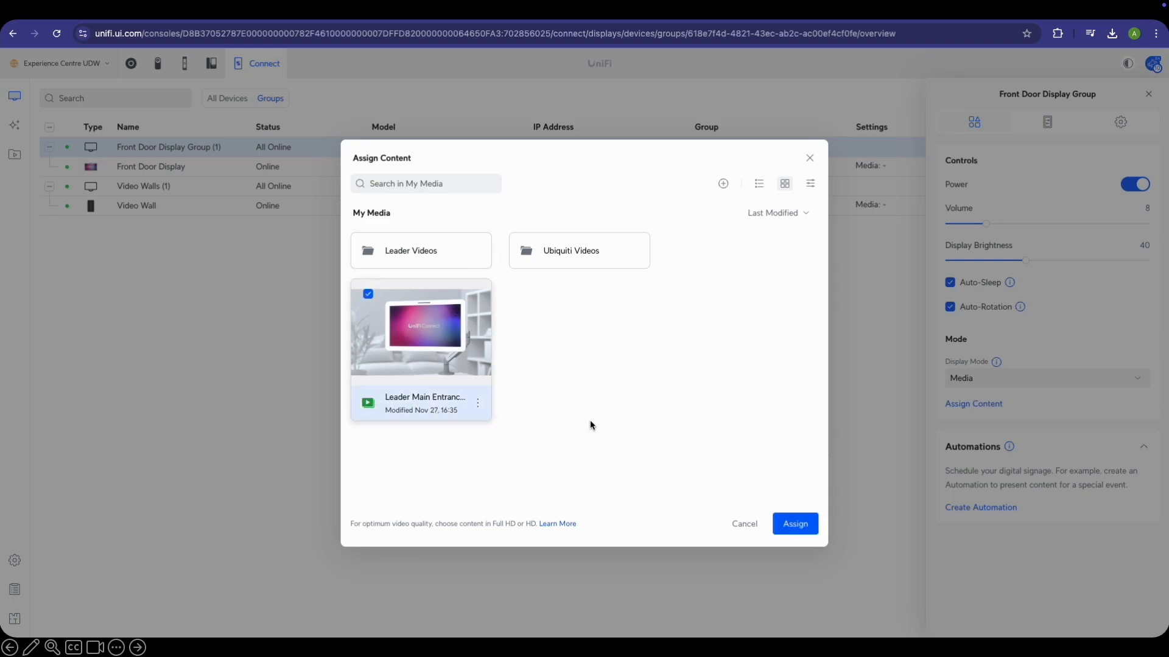
pyautogui.click(804, 523)
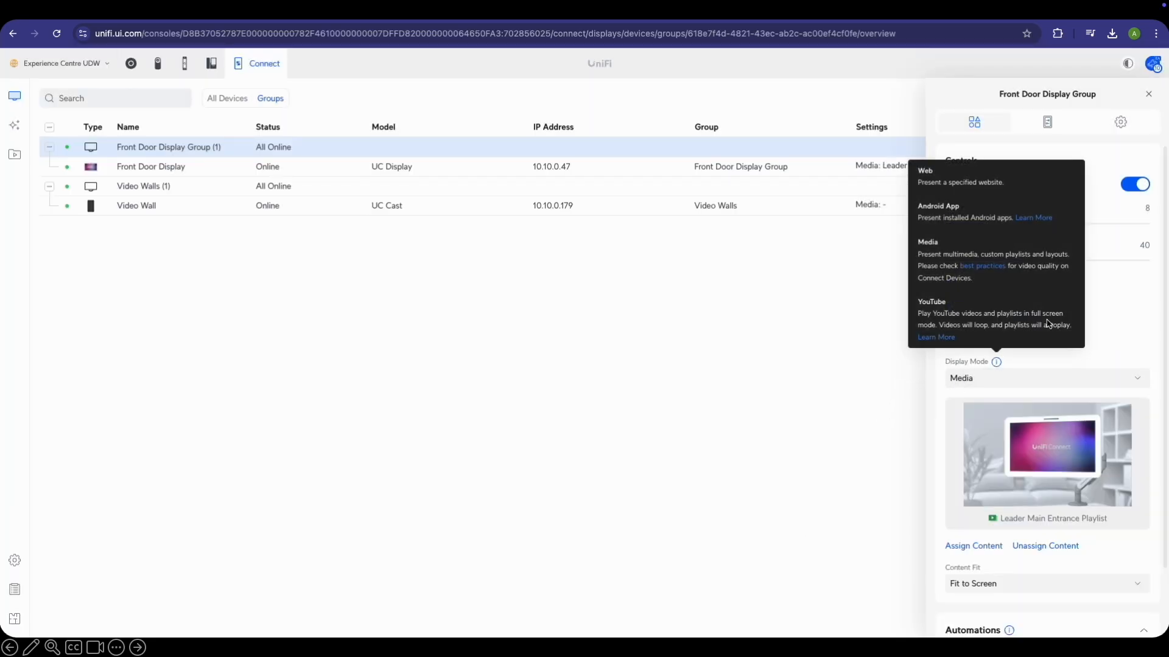
pyautogui.scroll(-2, 1076, 314)
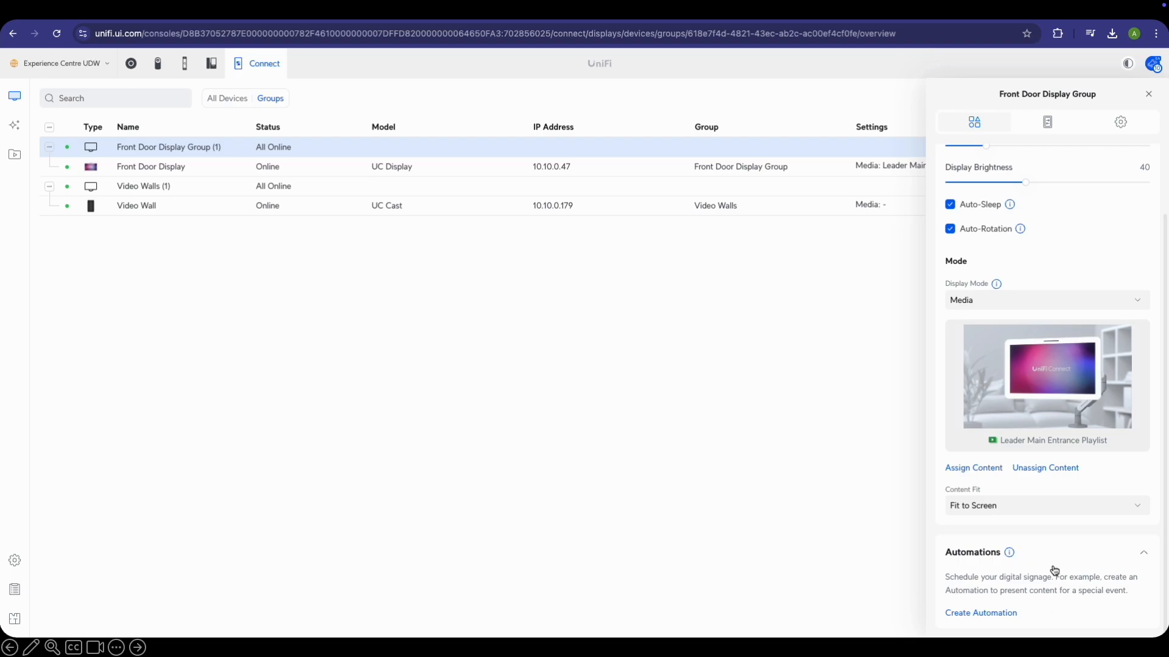
pyautogui.scroll(2, 1084, 286)
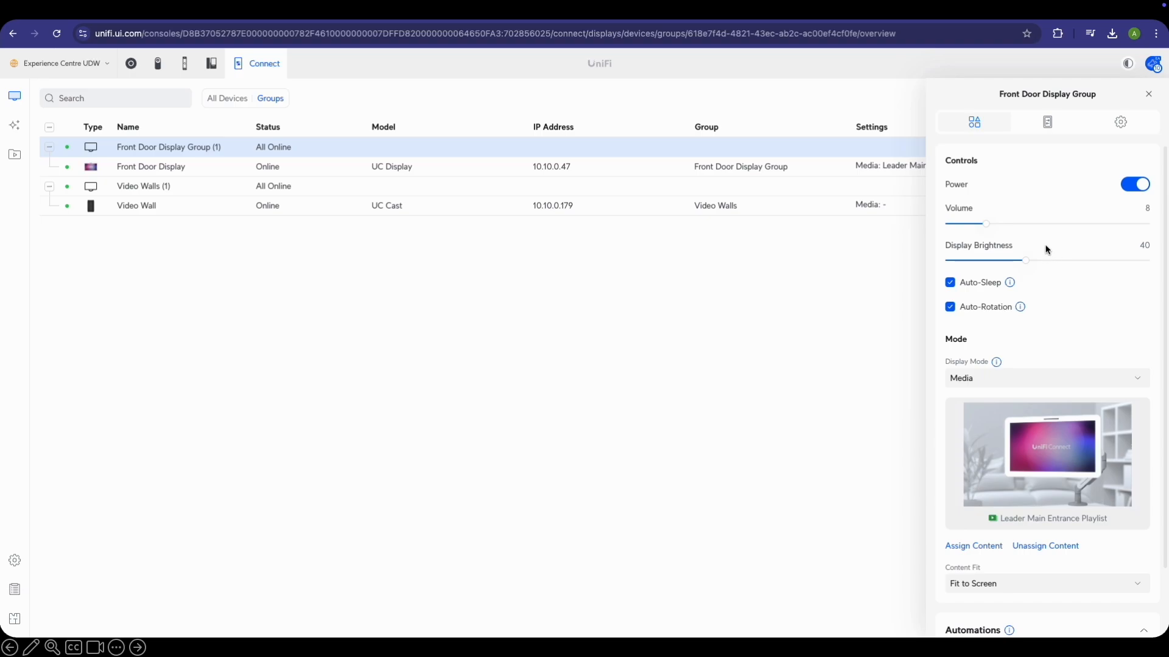
# Close the Front Door Display Group panel to return to the Groups list
pyautogui.click(473, 270)
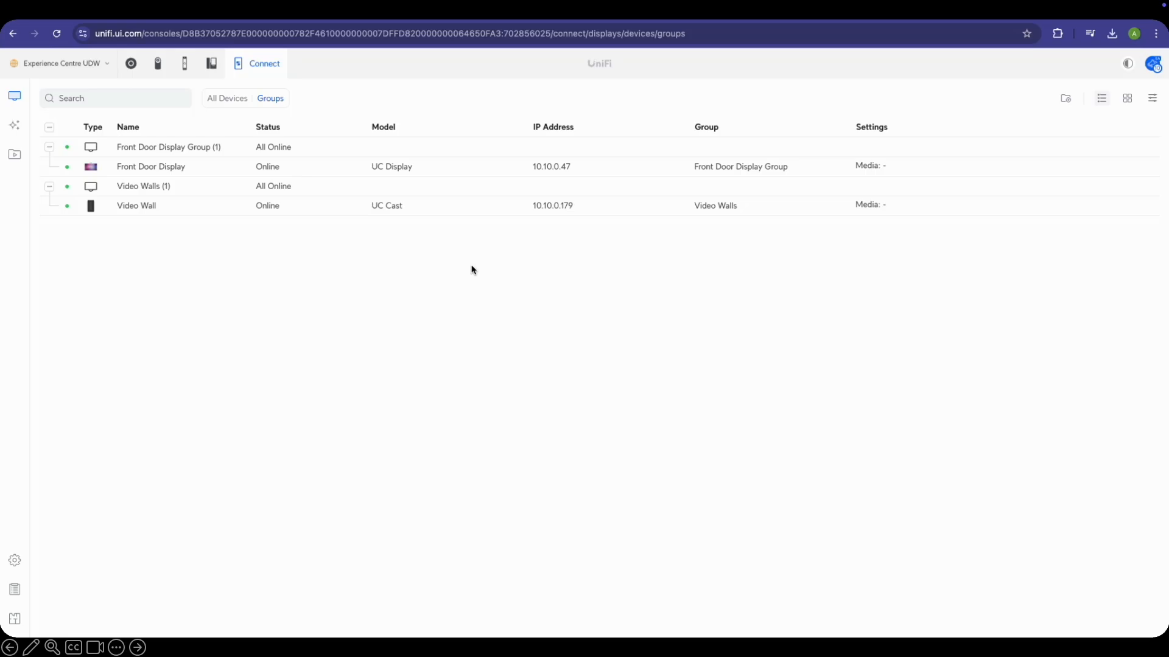
# Create a new landscape 1920×1080 layout named Main Layout in My Media
pyautogui.click(15, 154)
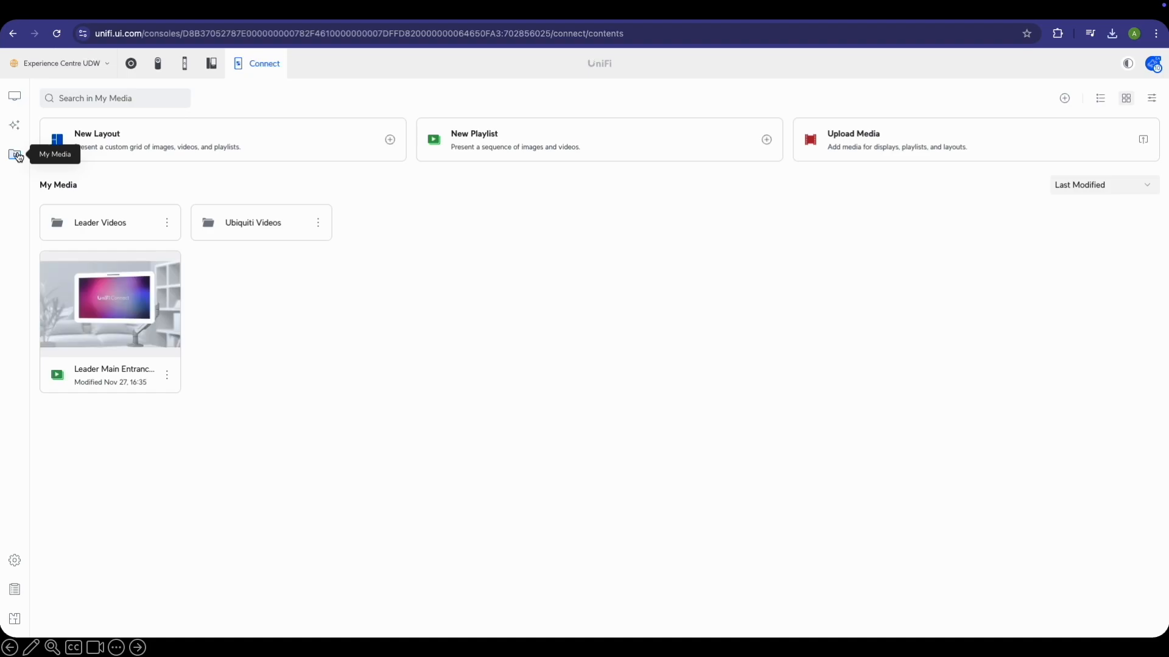
pyautogui.click(257, 151)
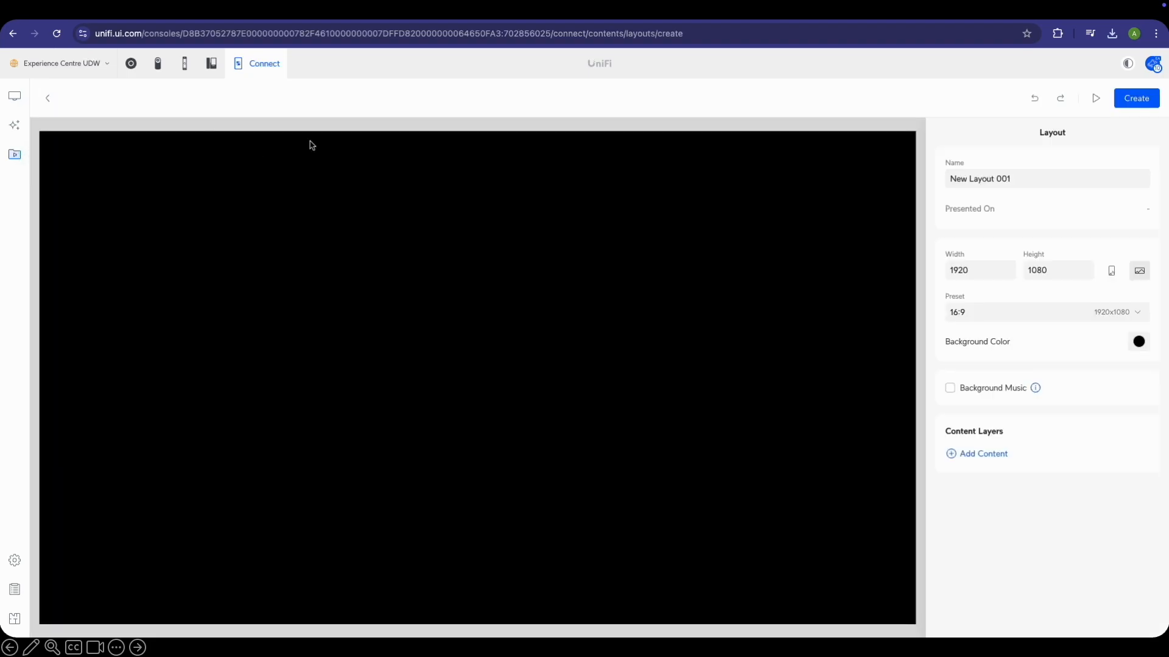
pyautogui.click(1082, 179)
pyautogui.hotkey('ctrl', 'a')
pyautogui.write('M')
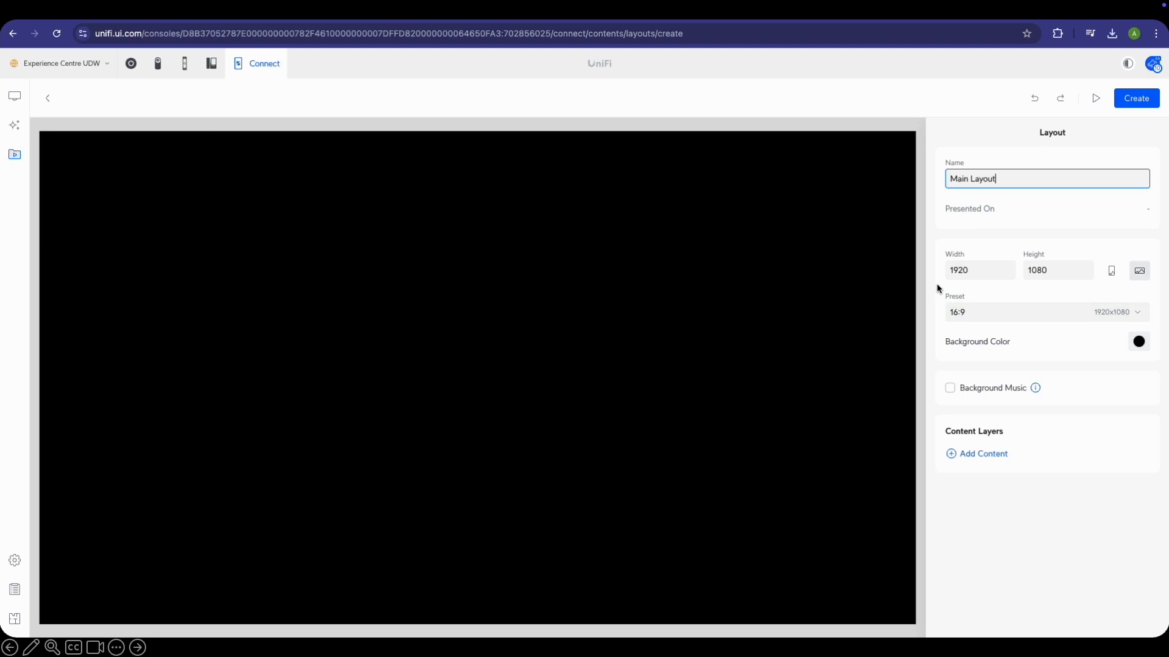
pyautogui.click(1111, 275)
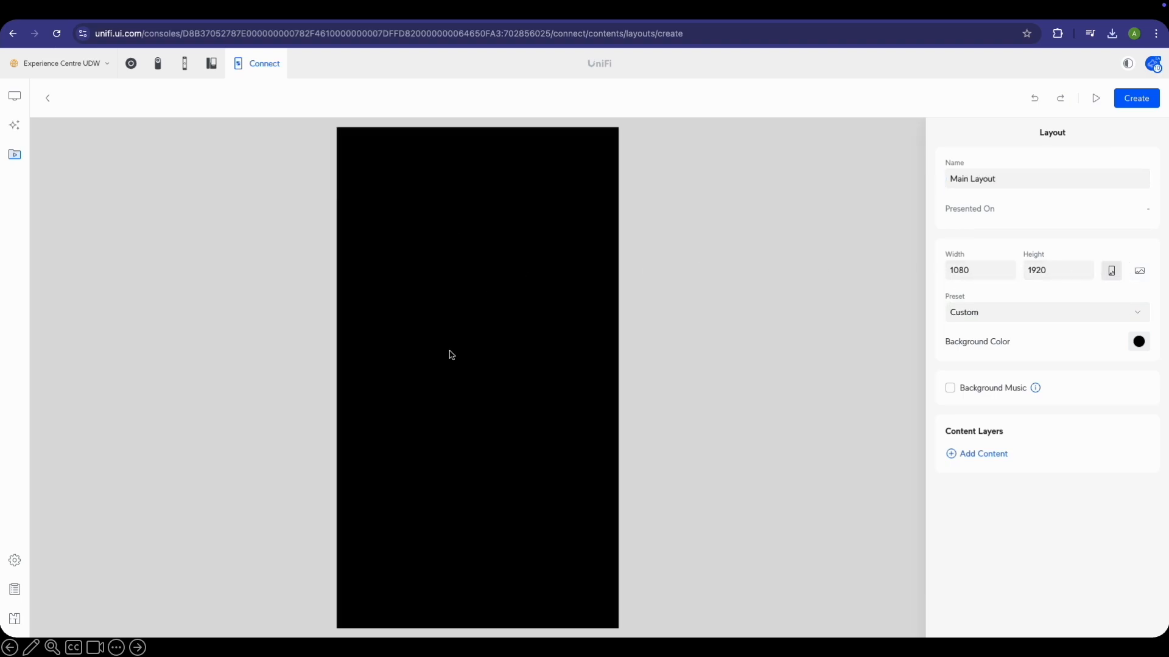
pyautogui.click(1139, 271)
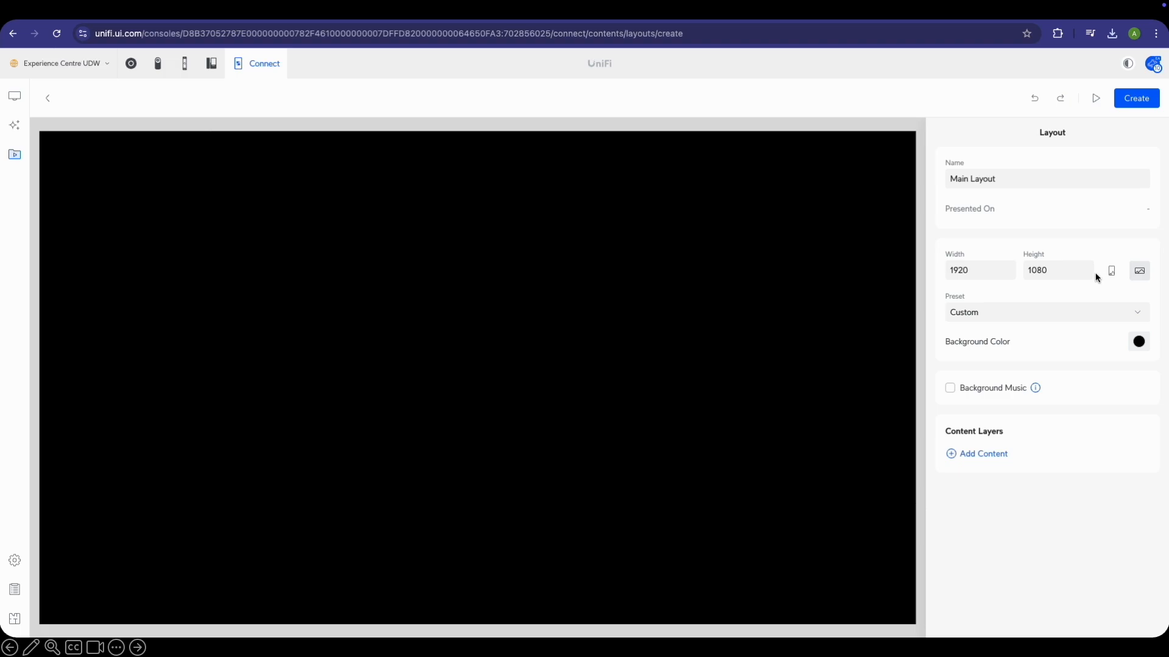
# Set Soothing BG Music.mp3 from Leader Videos as the layout's background music
pyautogui.click(958, 390)
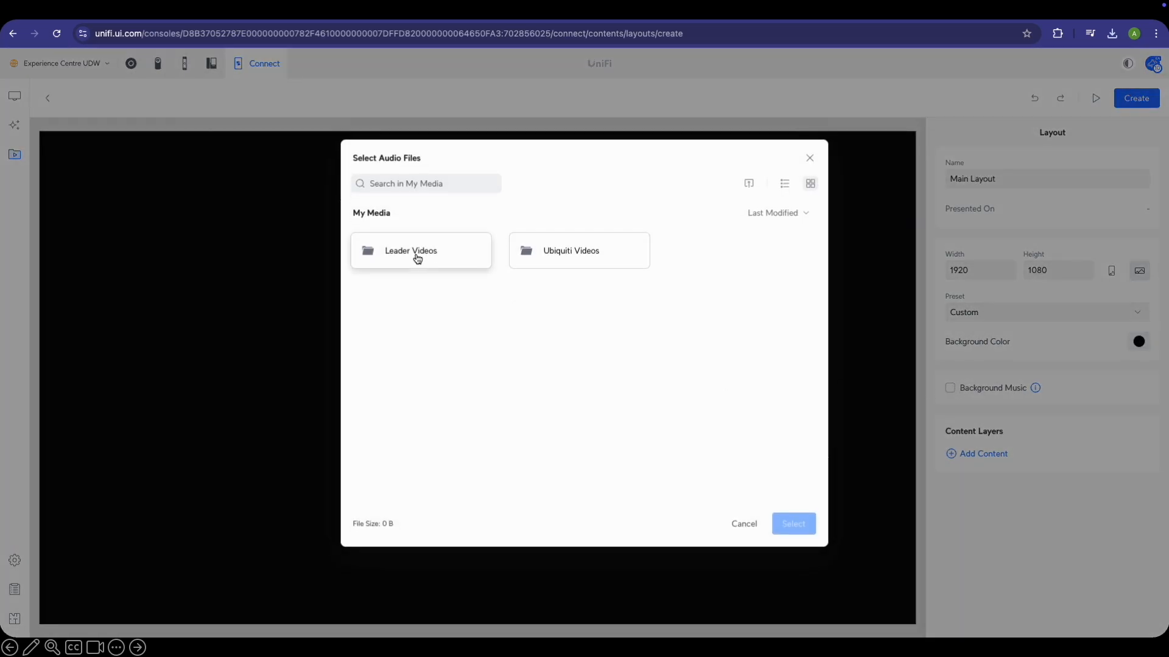
pyautogui.click(439, 260)
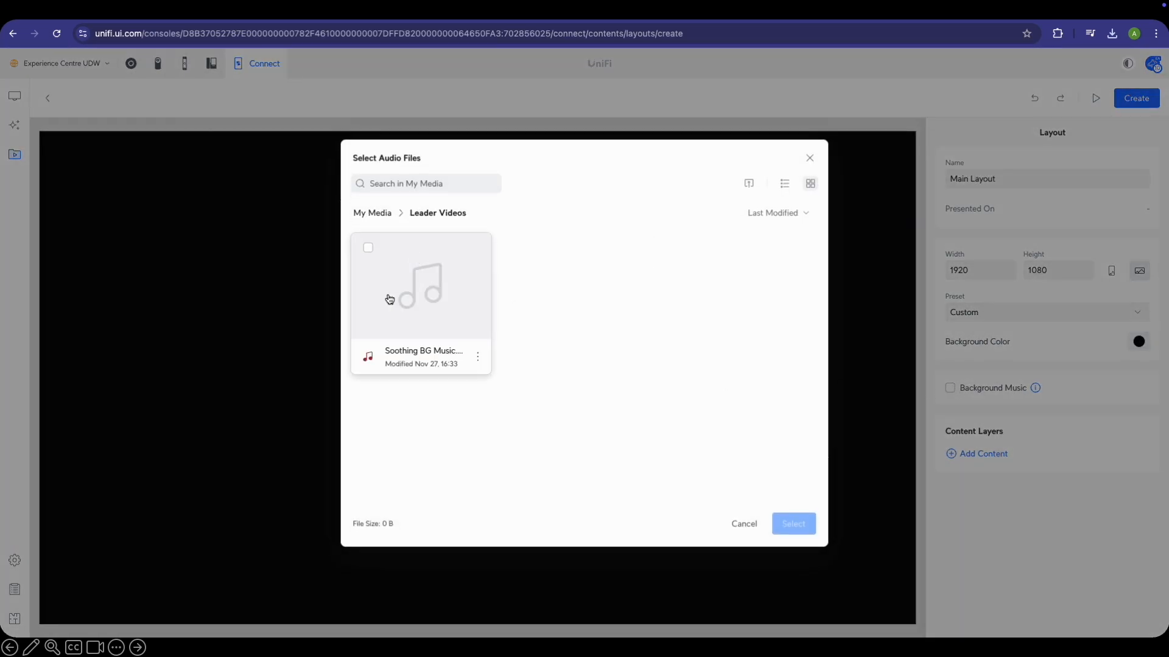
pyautogui.click(373, 340)
pyautogui.click(793, 523)
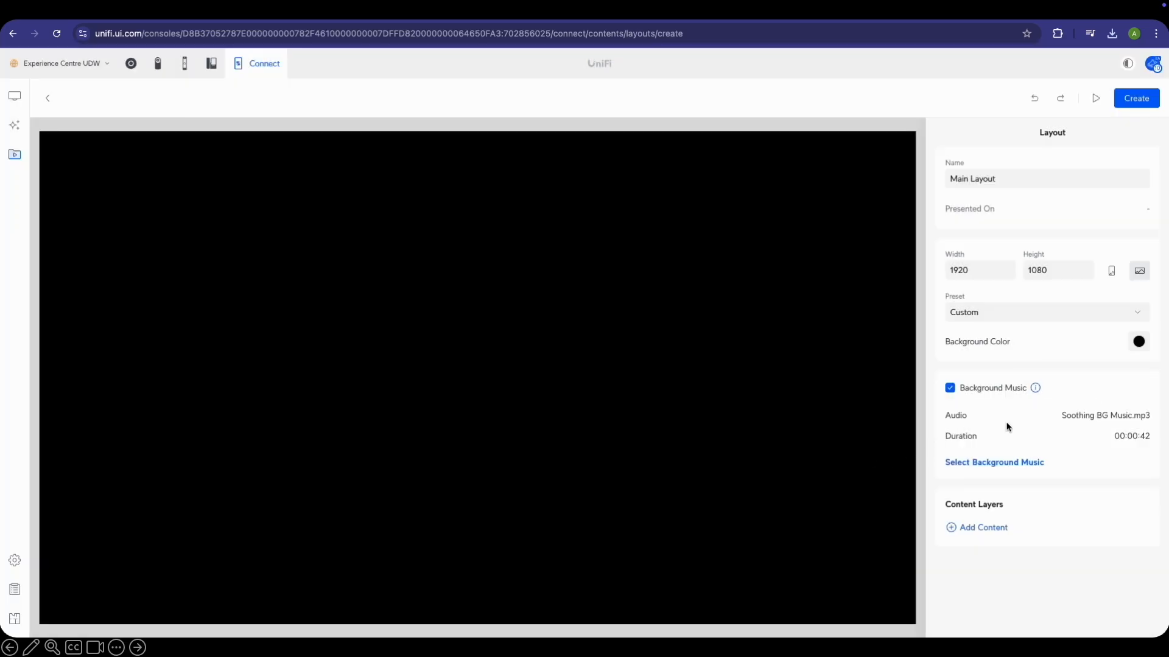
# Add the media-playback video from Leader Videos, moved and shrunk into the top-left corner
pyautogui.click(976, 528)
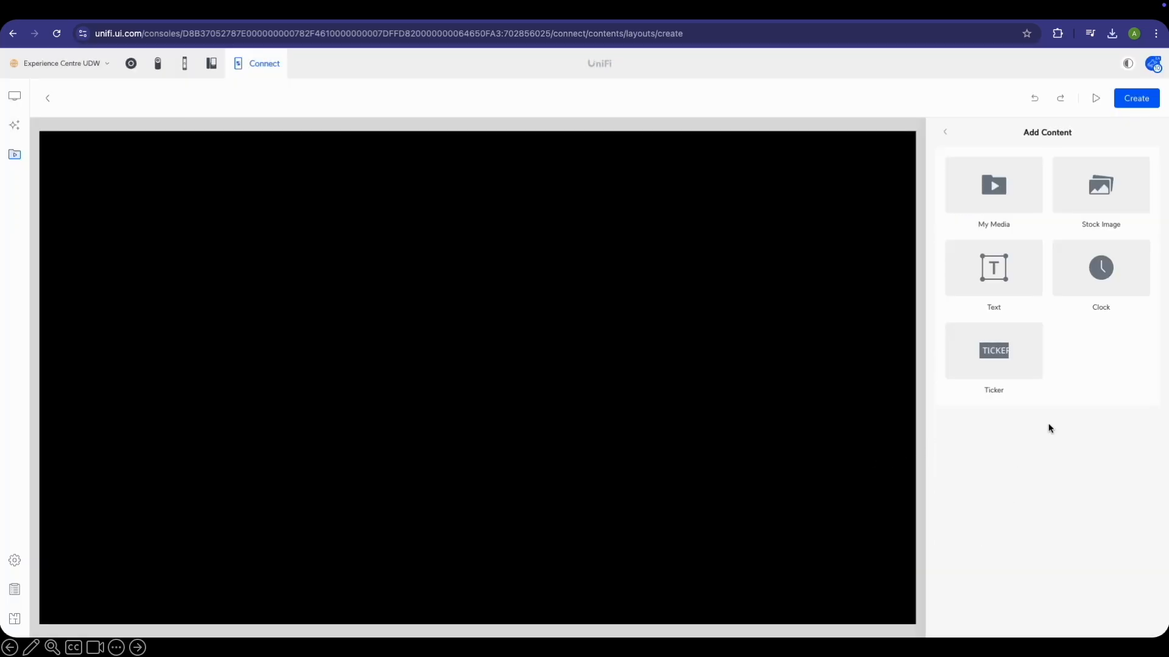
pyautogui.click(1004, 198)
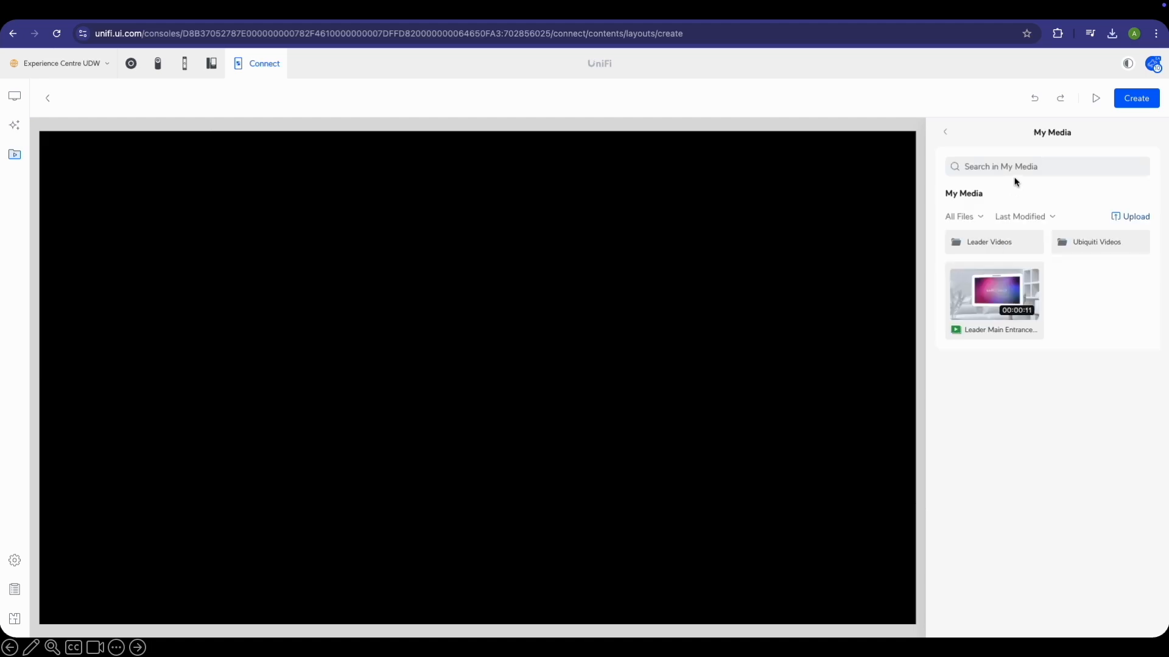
pyautogui.click(1030, 249)
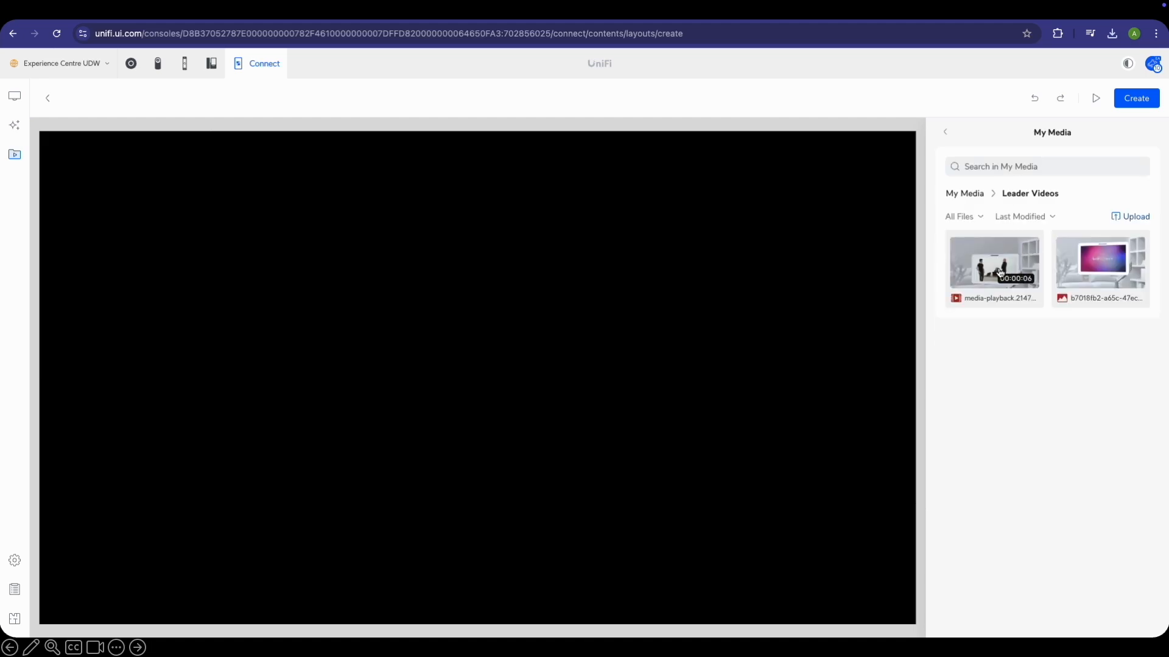
pyautogui.click(981, 280)
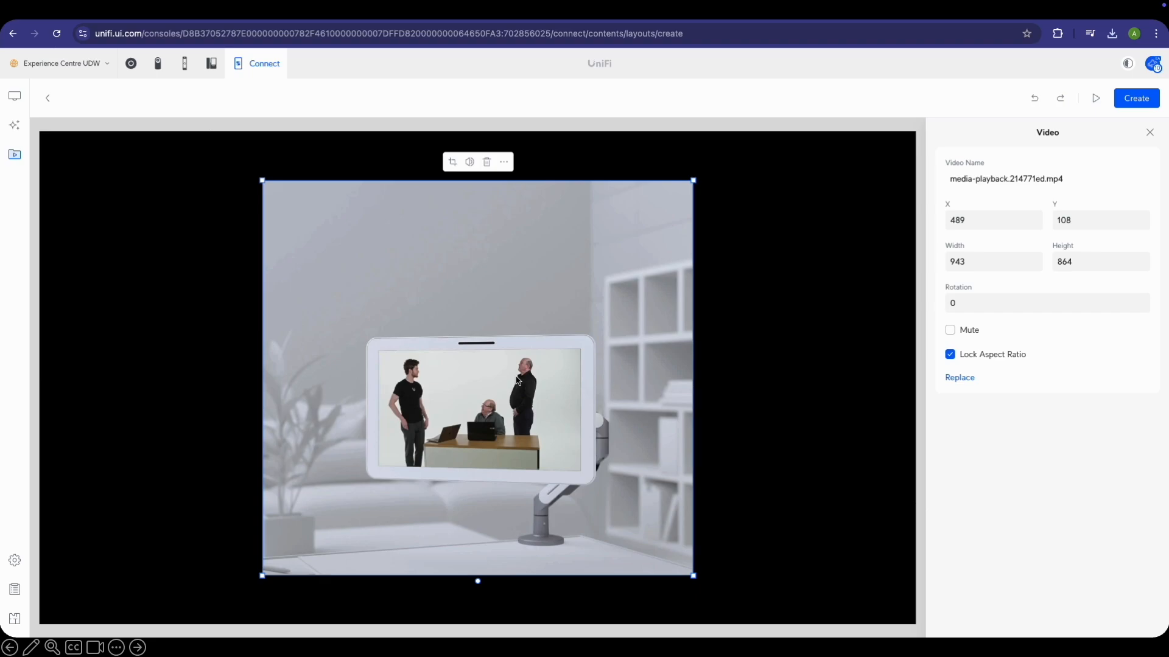
pyautogui.moveTo(426, 387); pyautogui.dragTo(199, 338)
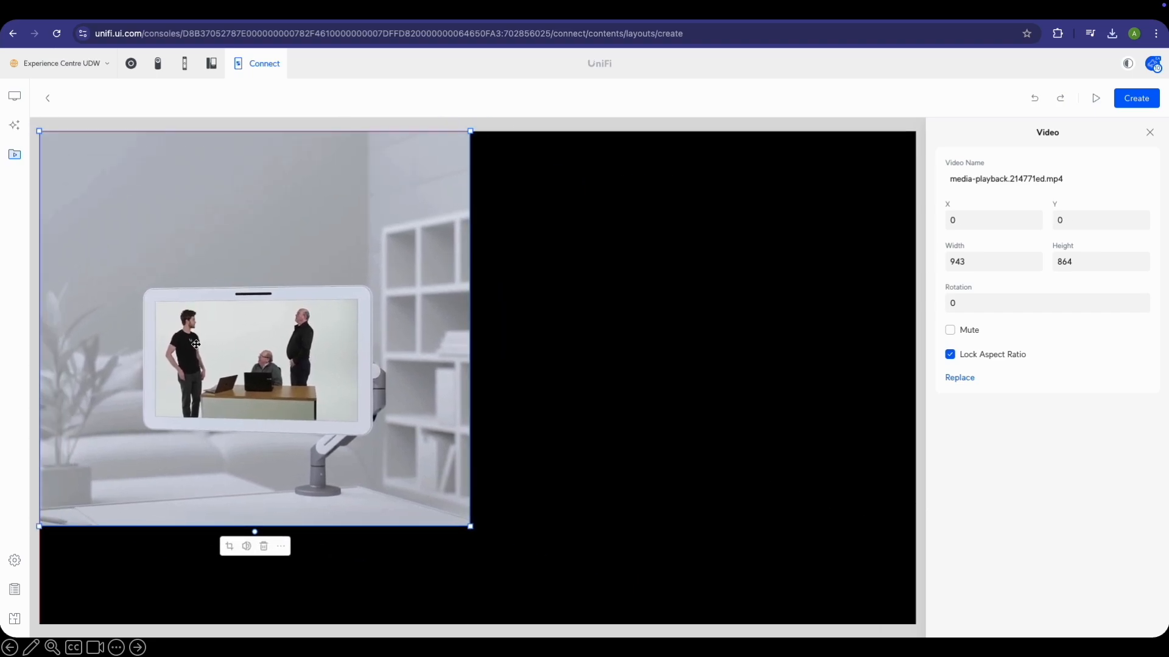
pyautogui.moveTo(470, 529); pyautogui.dragTo(352, 417)
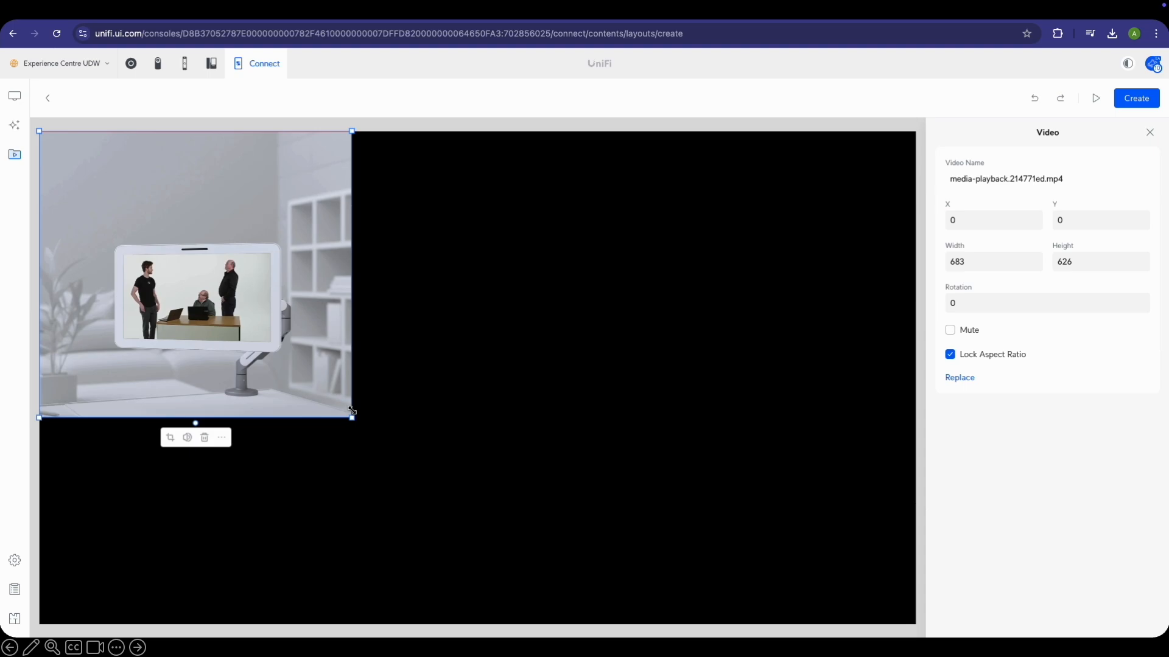
# Mute the video with its aspect ratio locked, and add the tablet image
pyautogui.click(1069, 357)
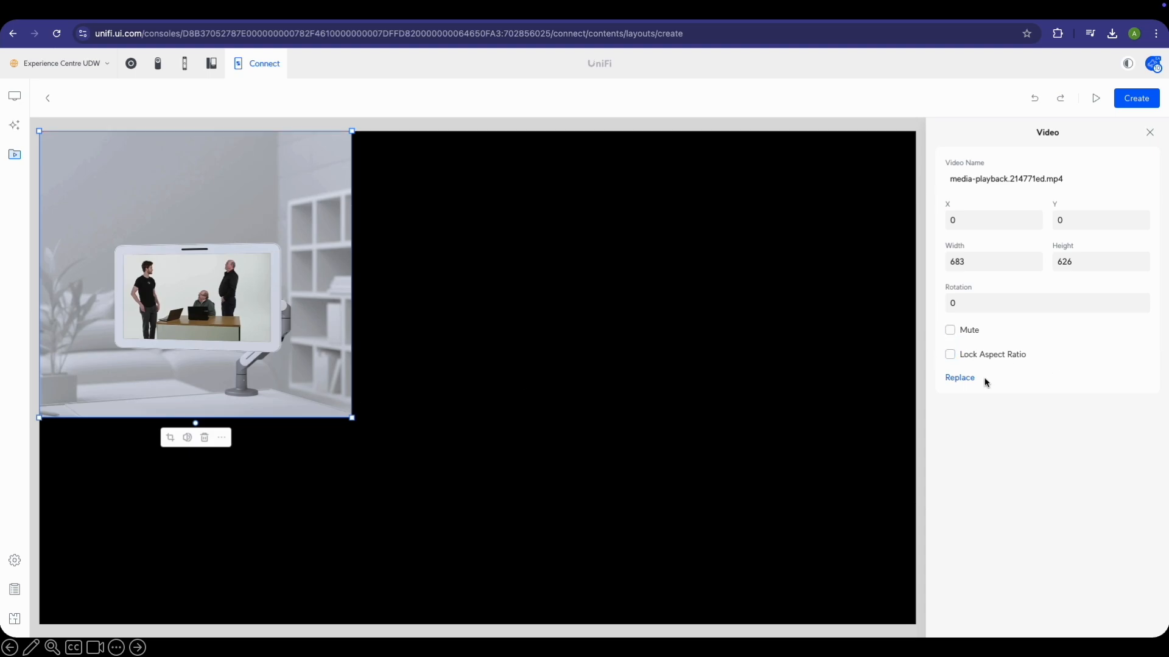
pyautogui.click(987, 357)
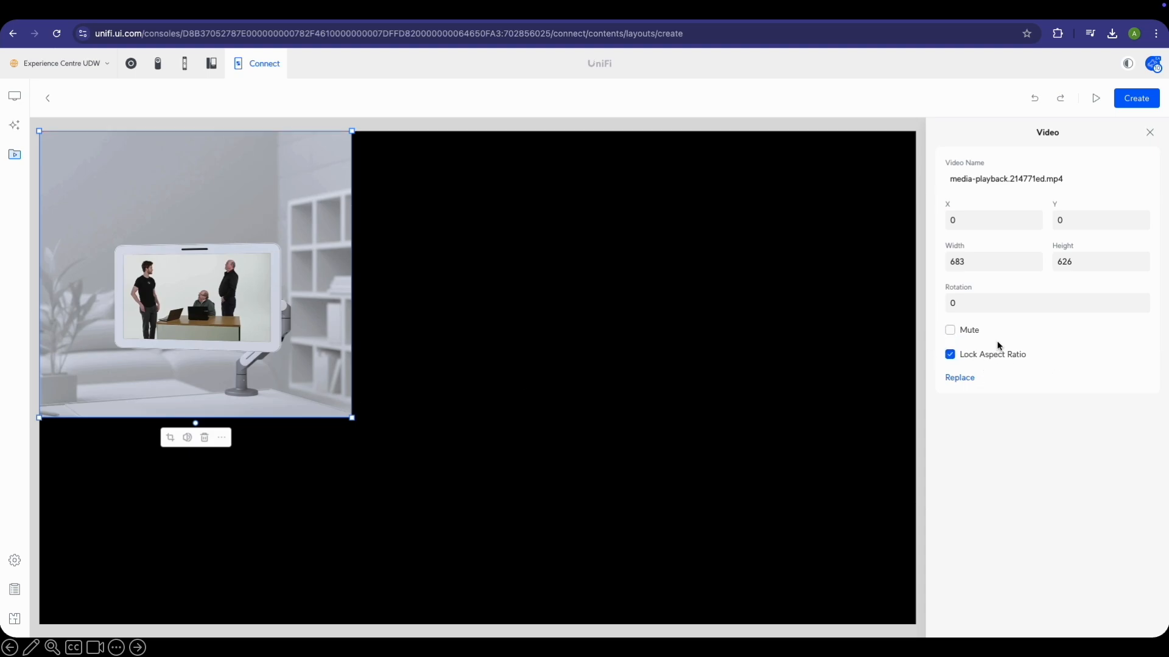
pyautogui.click(954, 334)
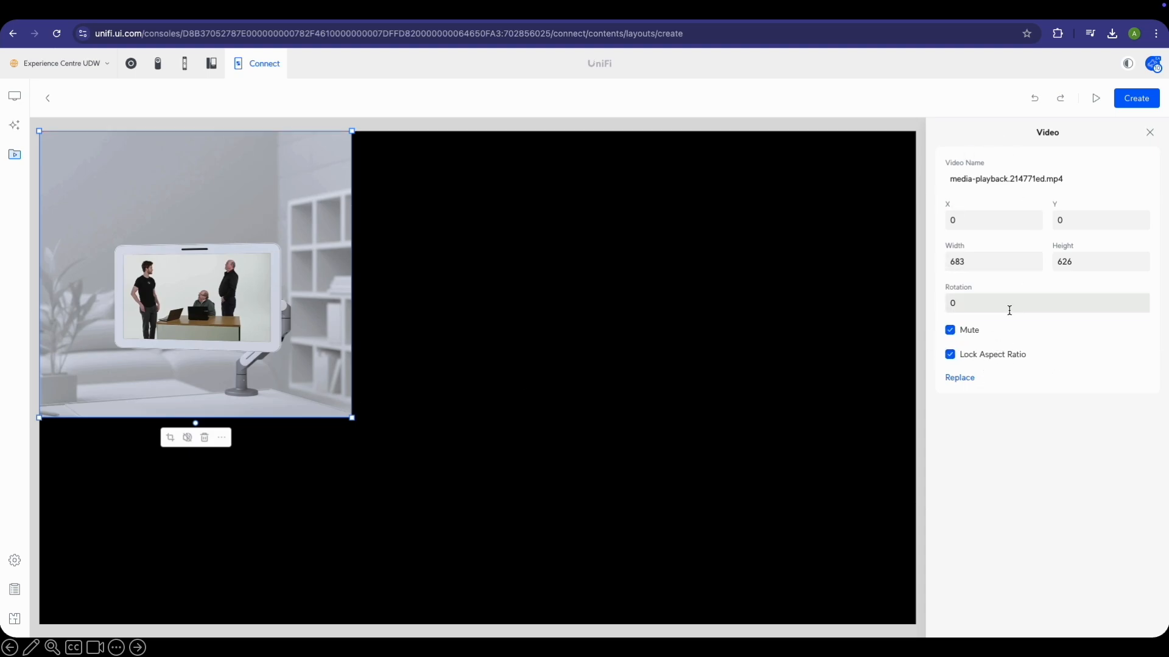
pyautogui.click(1152, 132)
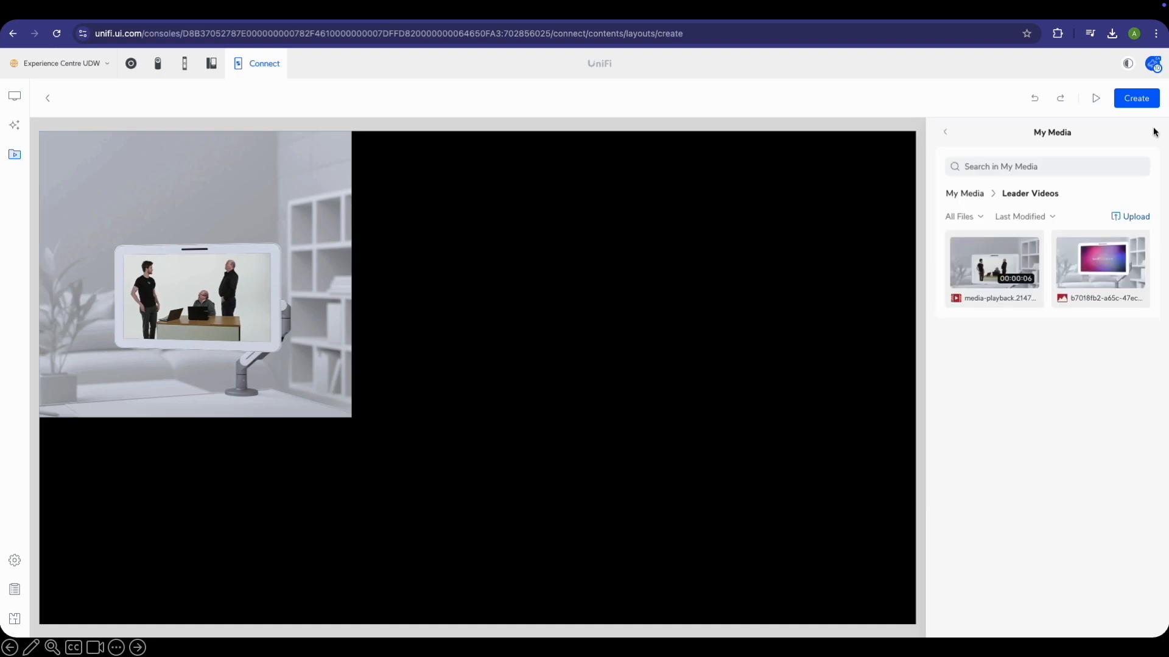
pyautogui.click(1130, 268)
# Place the pink display image at X 683, Y 0, enlarged to 1237×767
pyautogui.moveTo(384, 436); pyautogui.dragTo(524, 343)
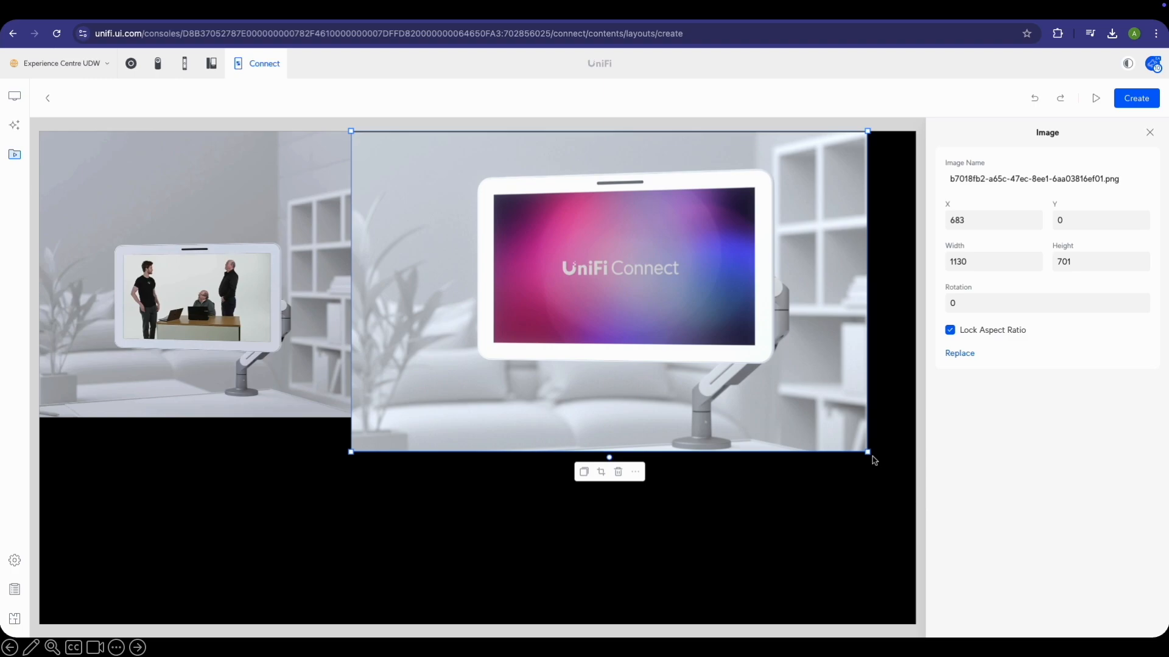
pyautogui.moveTo(913, 485); pyautogui.dragTo(910, 480)
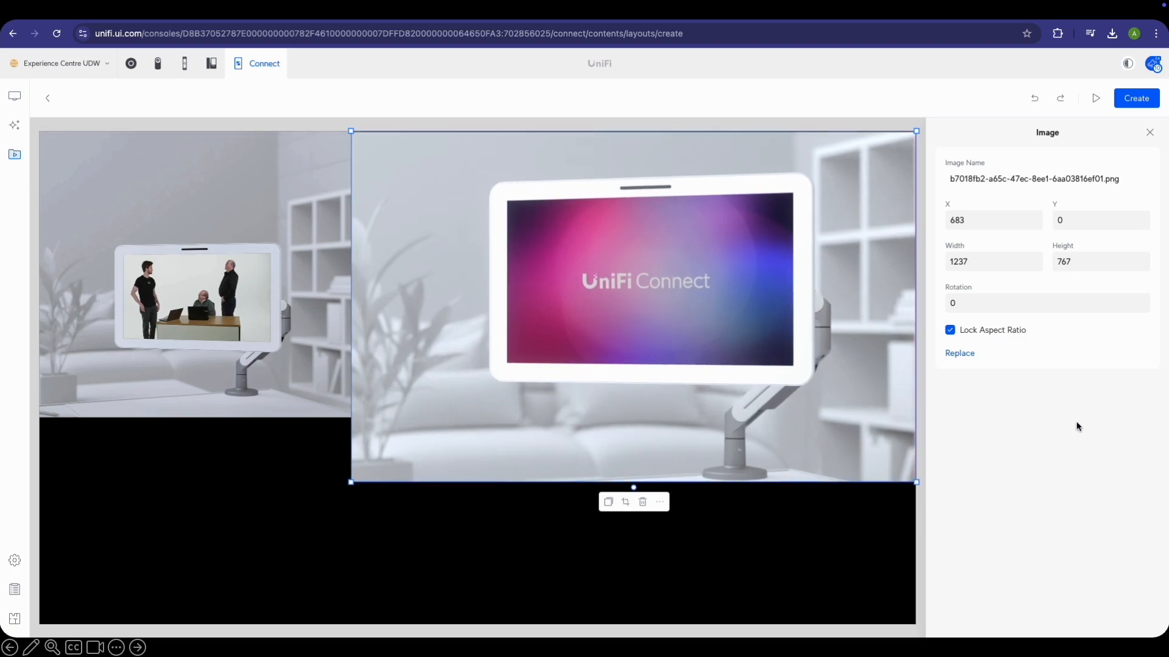
pyautogui.click(1149, 132)
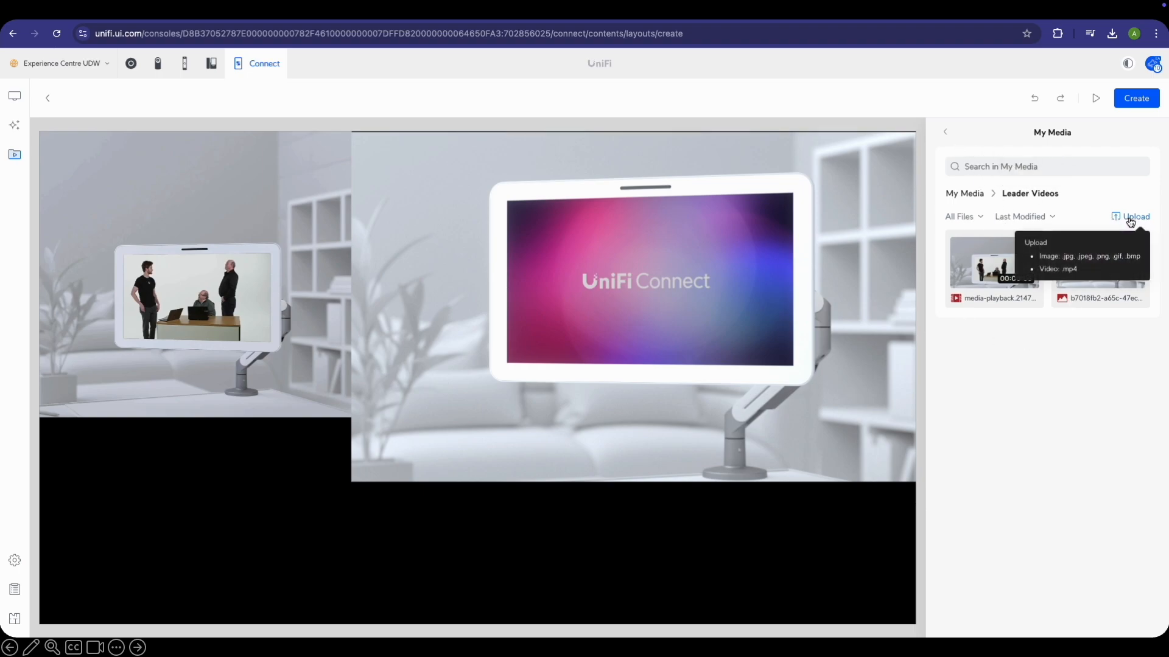
pyautogui.click(946, 135)
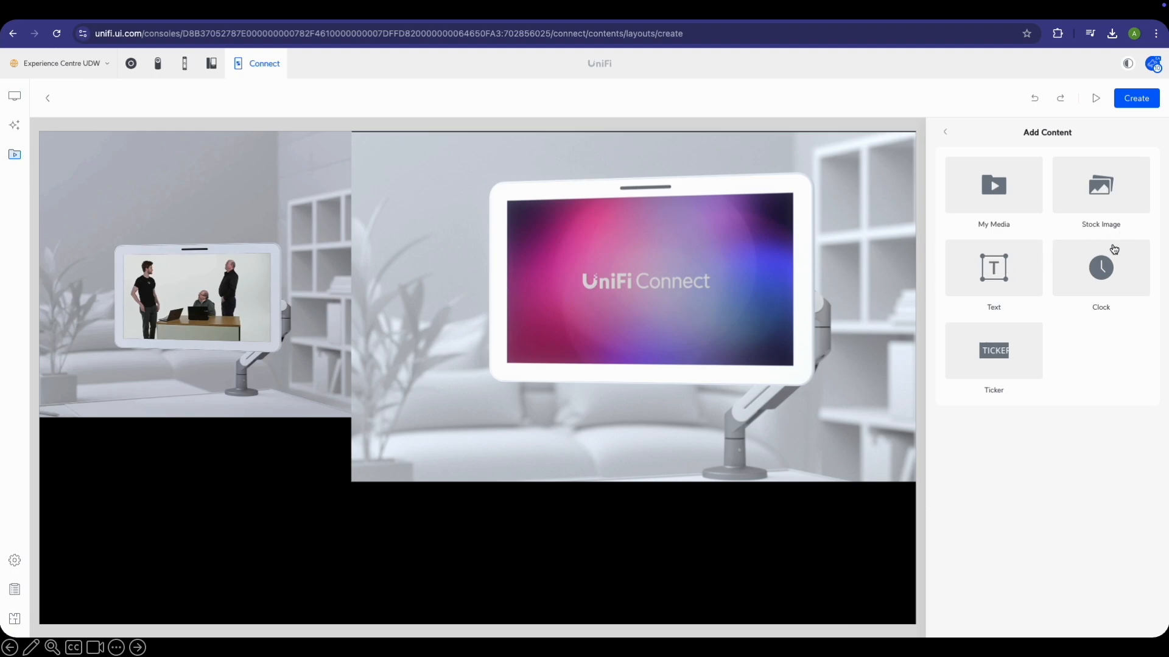
pyautogui.click(1101, 282)
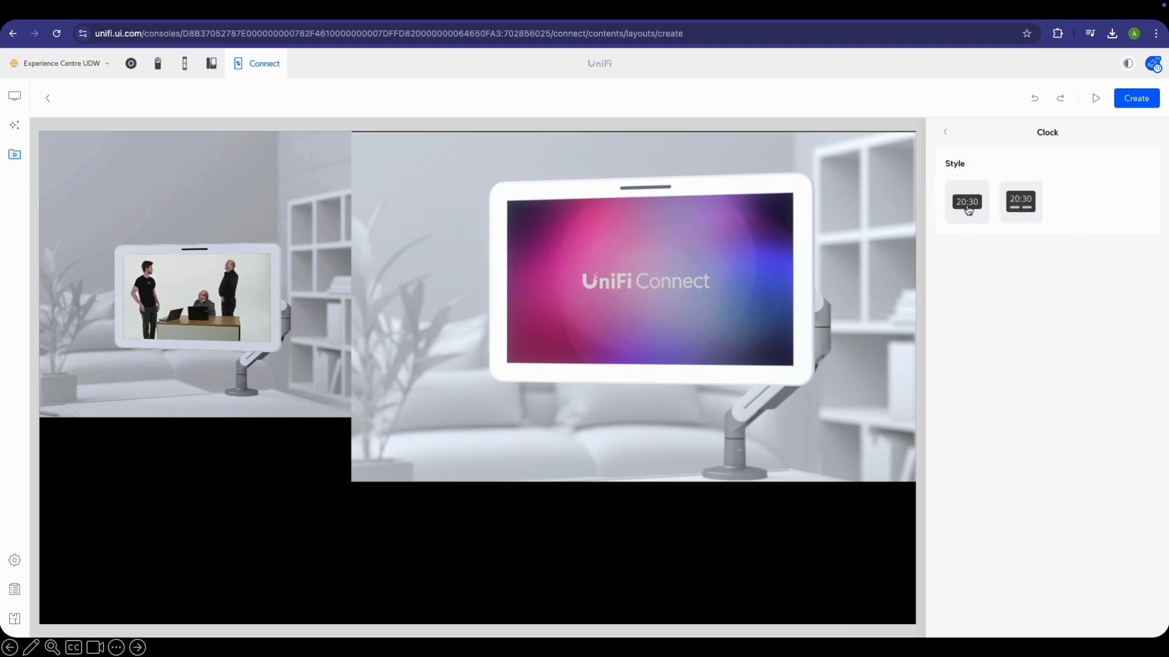
# Add a 24-hour date-and-time clock at X 287, Y 855, sized 1426×168
pyautogui.click(970, 211)
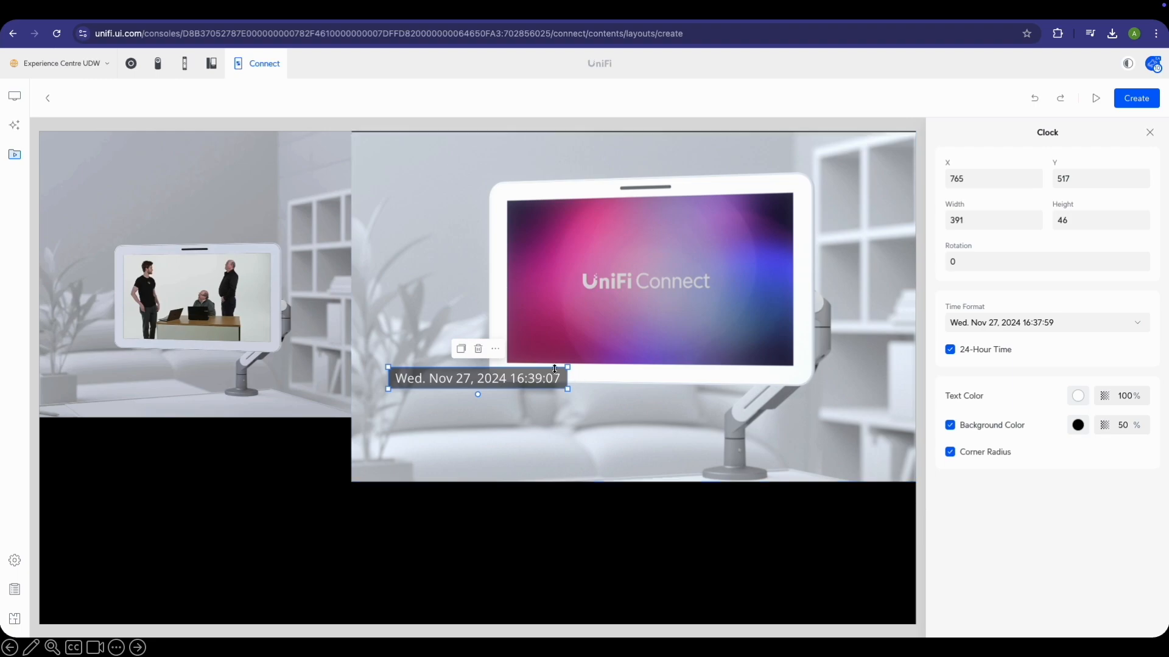
pyautogui.moveTo(533, 372); pyautogui.dragTo(533, 554)
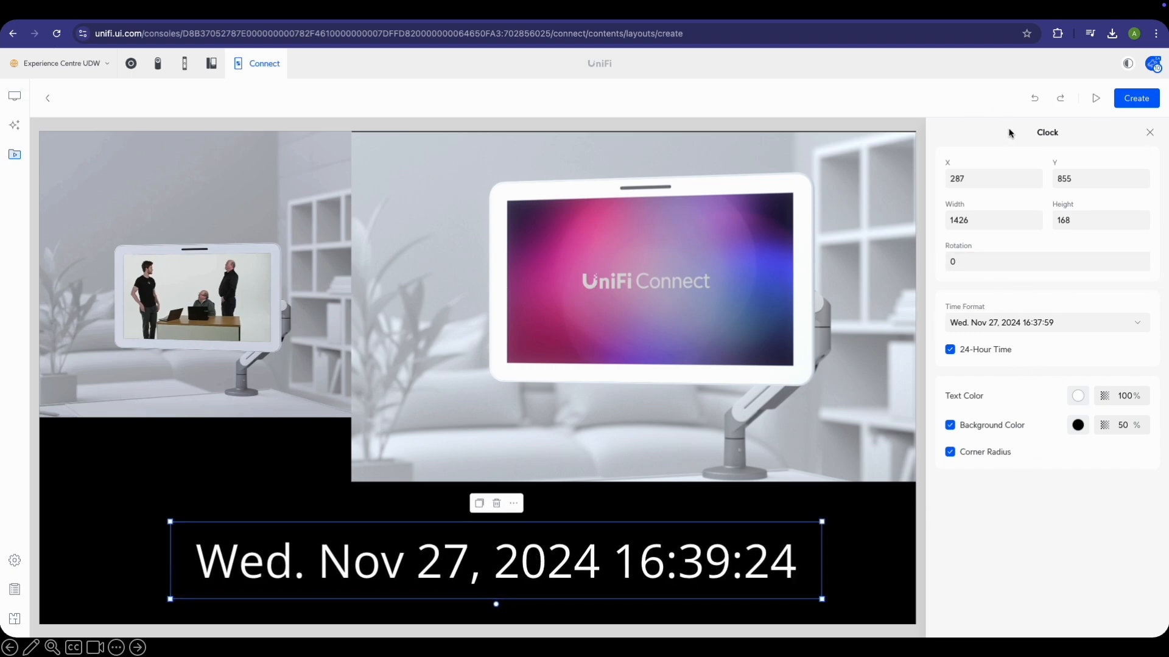
pyautogui.click(1150, 133)
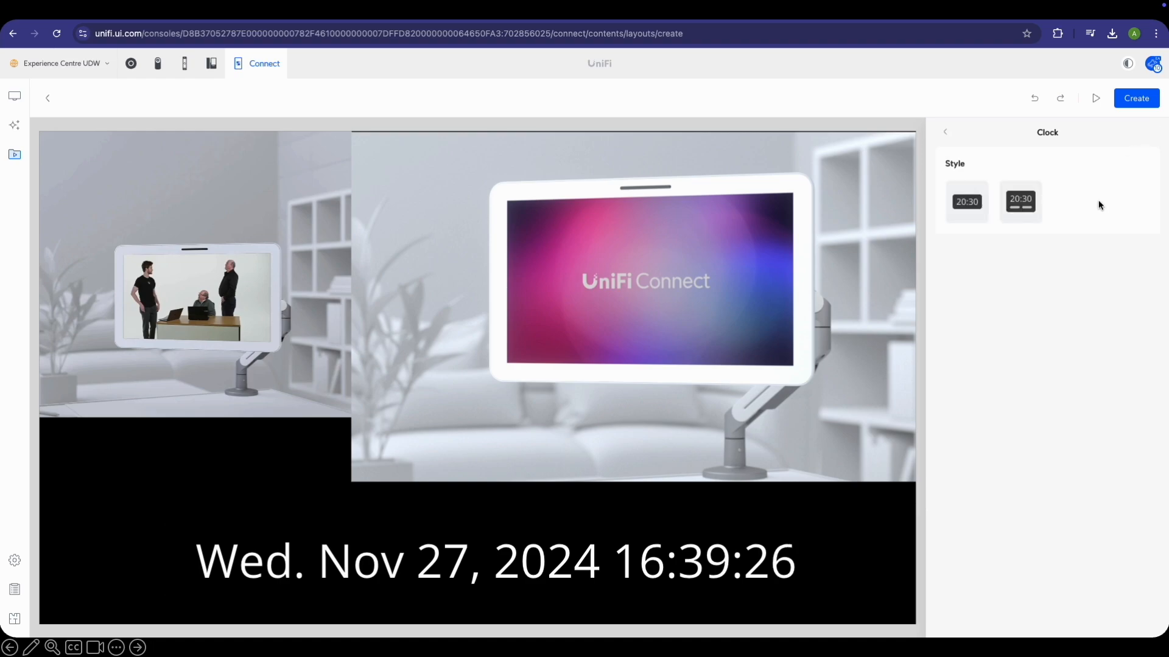
pyautogui.click(946, 133)
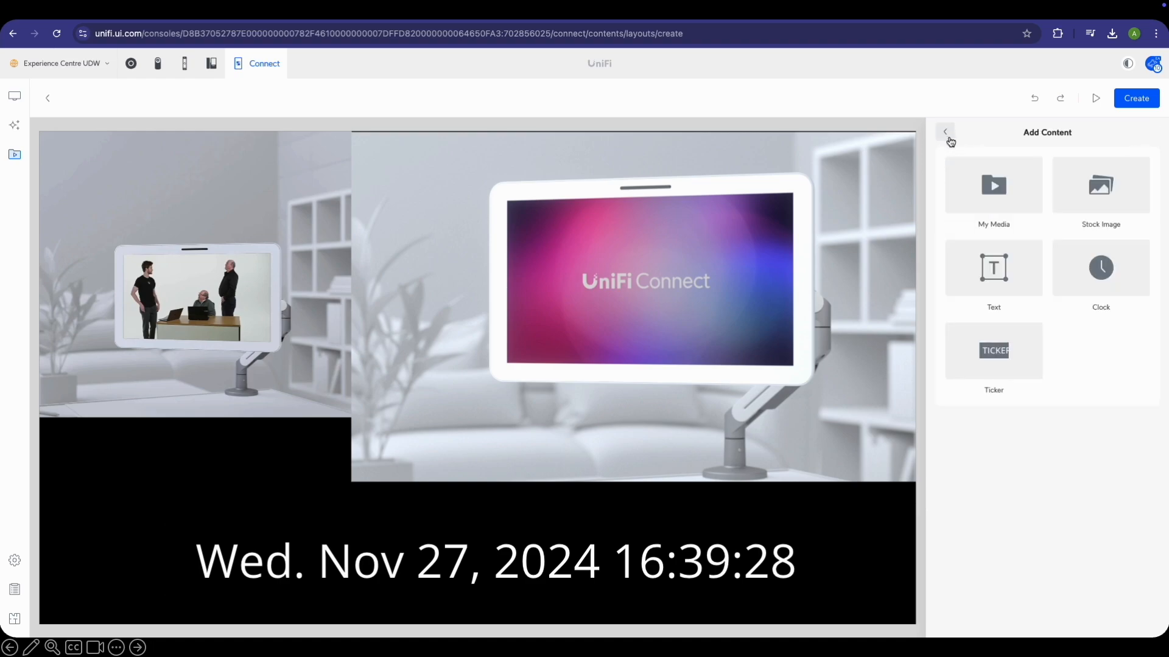
# Add a ticker whose text feed reads 'Buy one get one free!'
pyautogui.click(1015, 366)
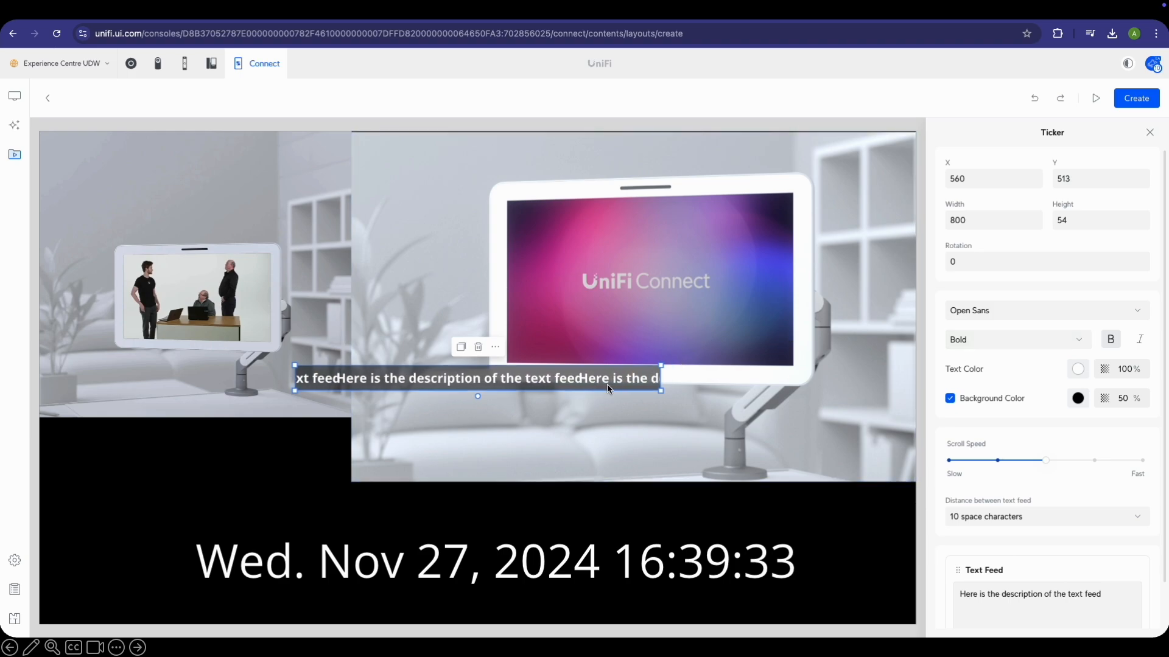
pyautogui.scroll(-1, 1047, 327)
pyautogui.click(1044, 603)
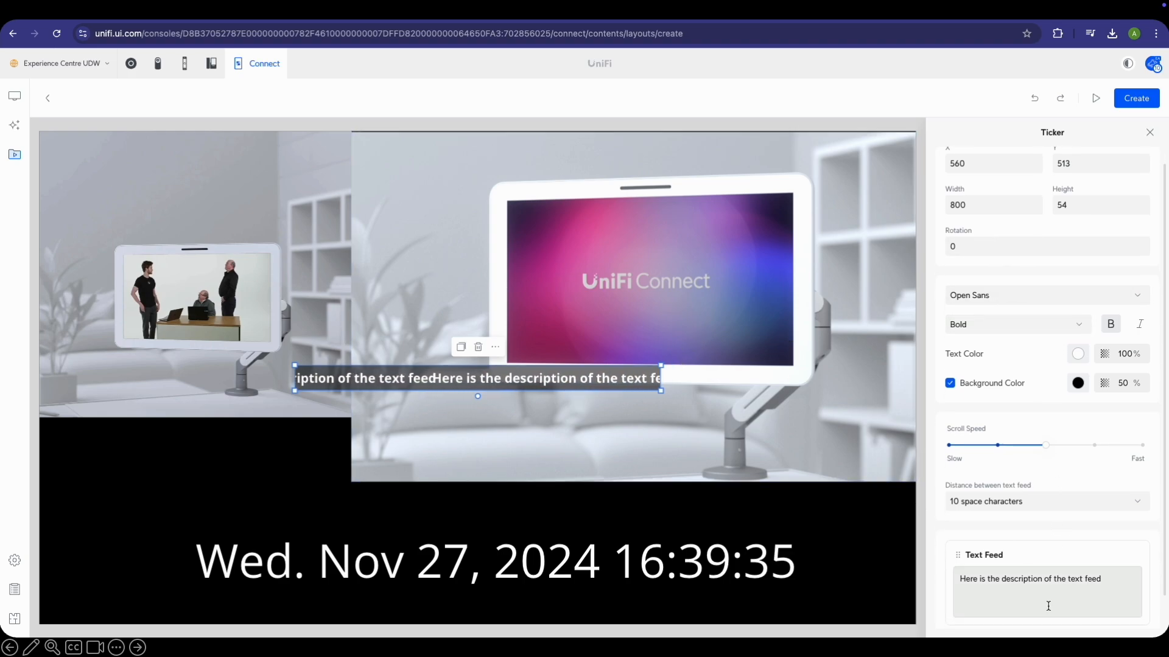
pyautogui.tripleClick(1087, 577)
pyautogui.write('Buy on')
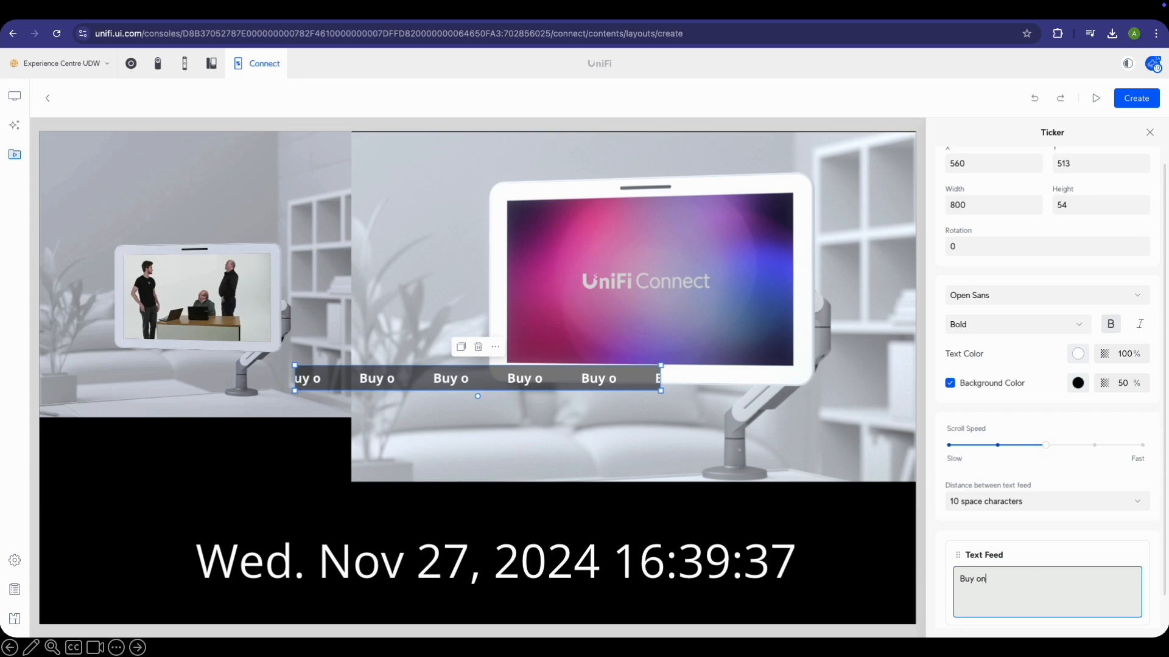
pyautogui.write('e get one fr')
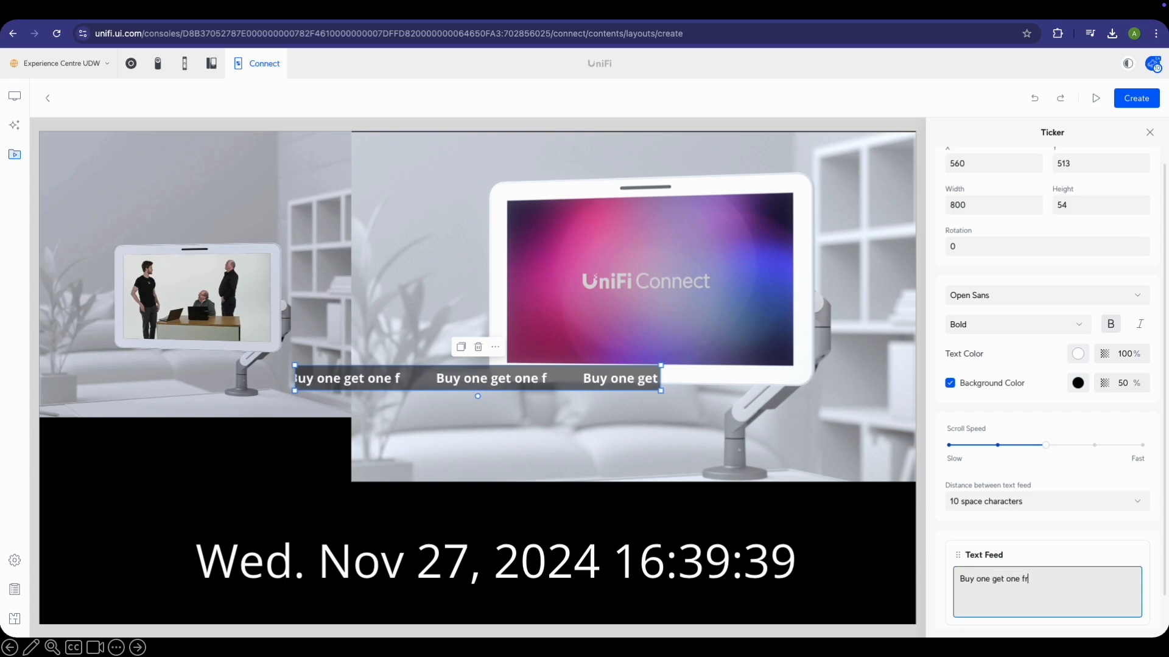
pyautogui.write('ee!')
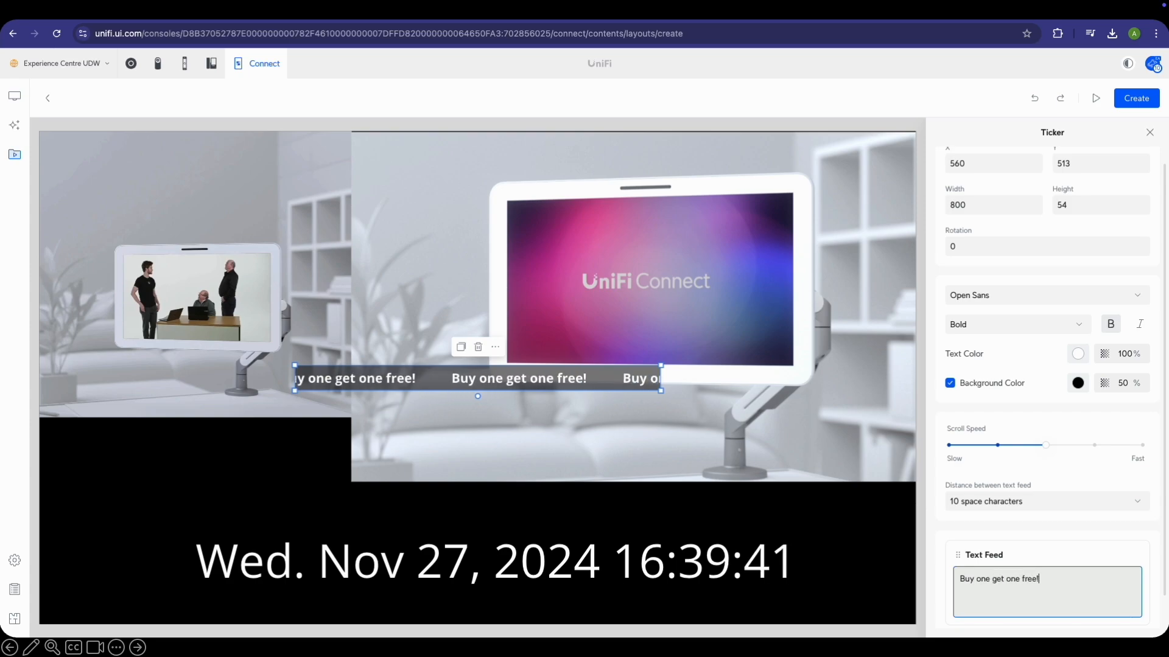
pyautogui.click(1118, 532)
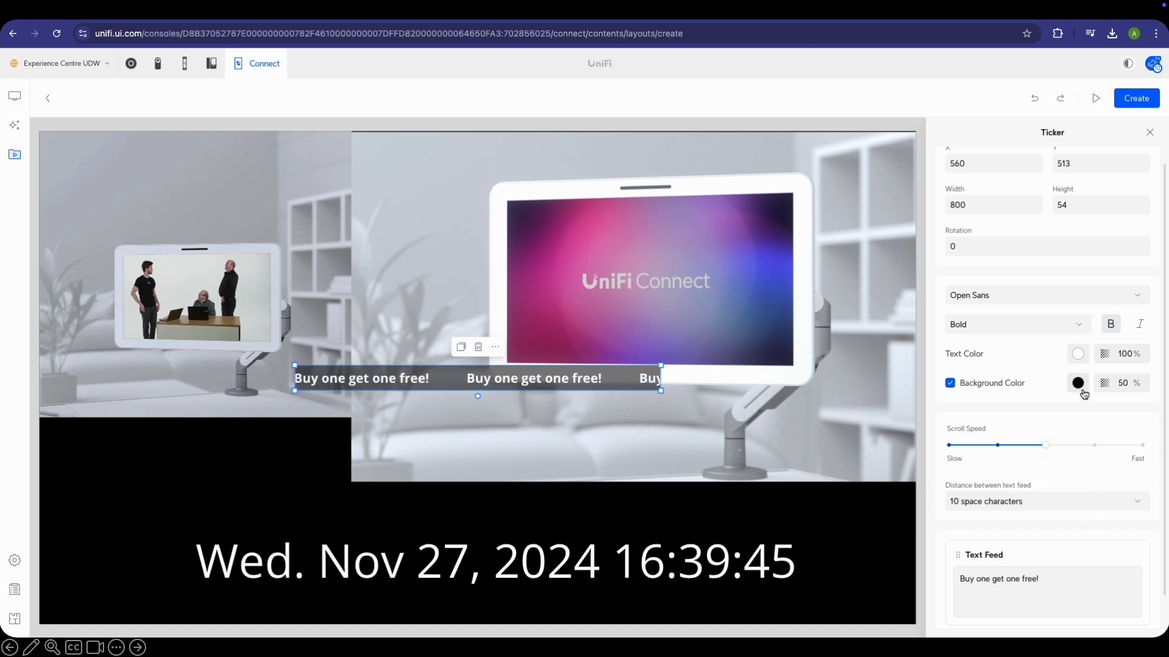
# Set the ticker font to Roboto and rotate it 90 degrees
pyautogui.click(1060, 296)
pyautogui.click(1034, 326)
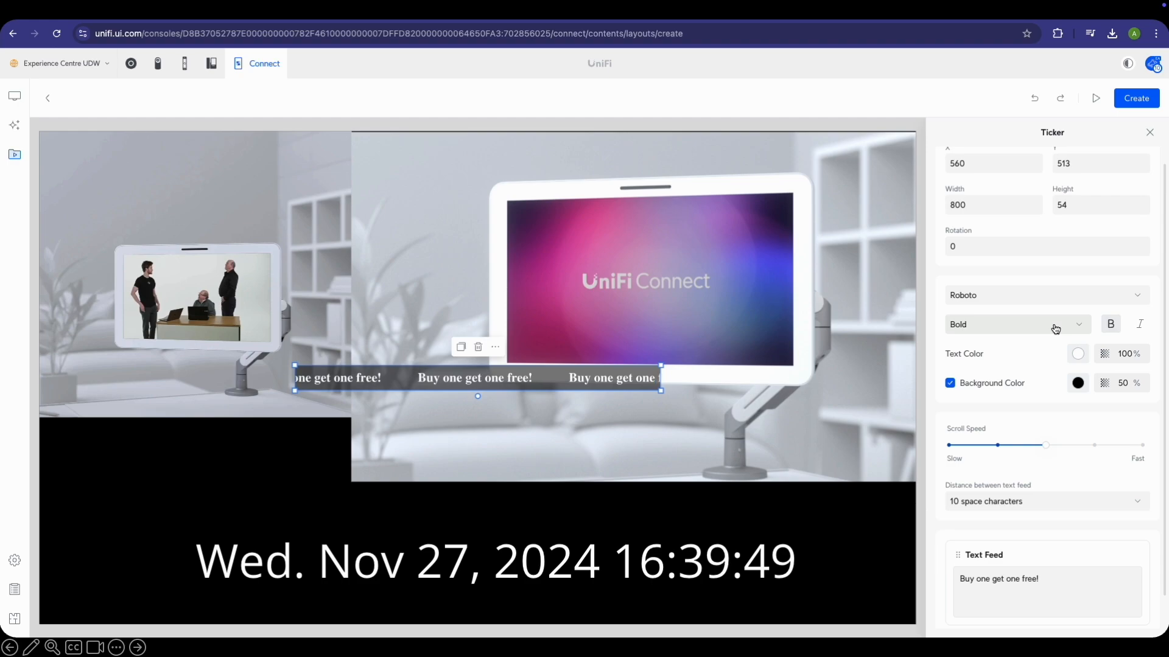
pyautogui.scroll(1, 1023, 342)
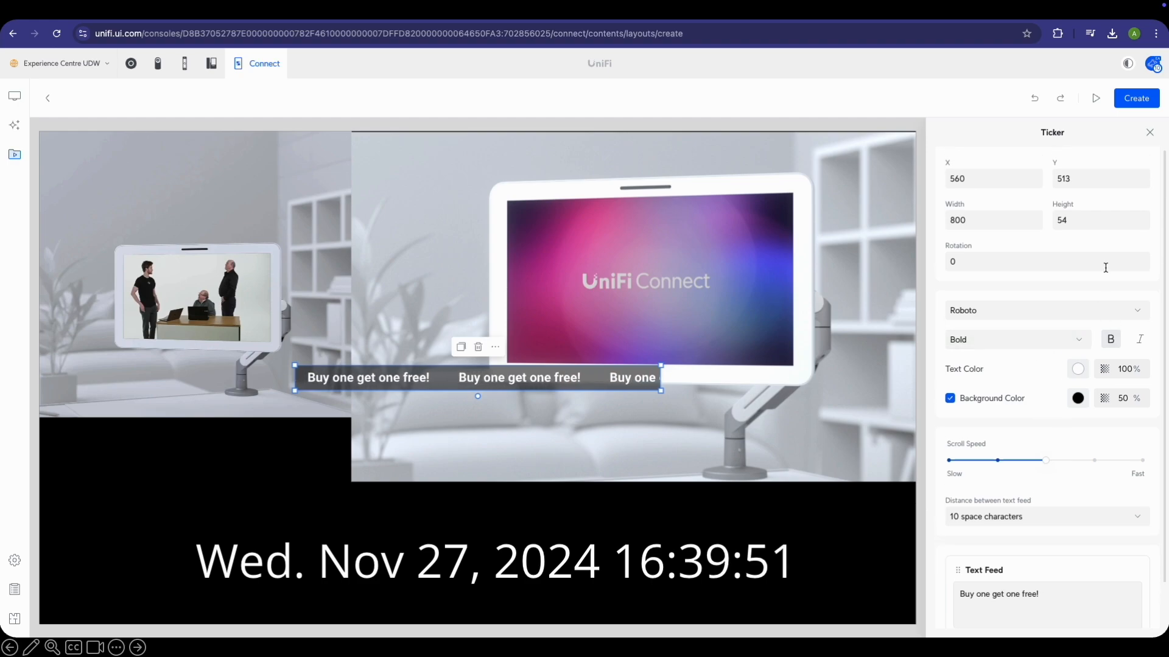
pyautogui.click(1019, 264)
pyautogui.doubleClick(1009, 261)
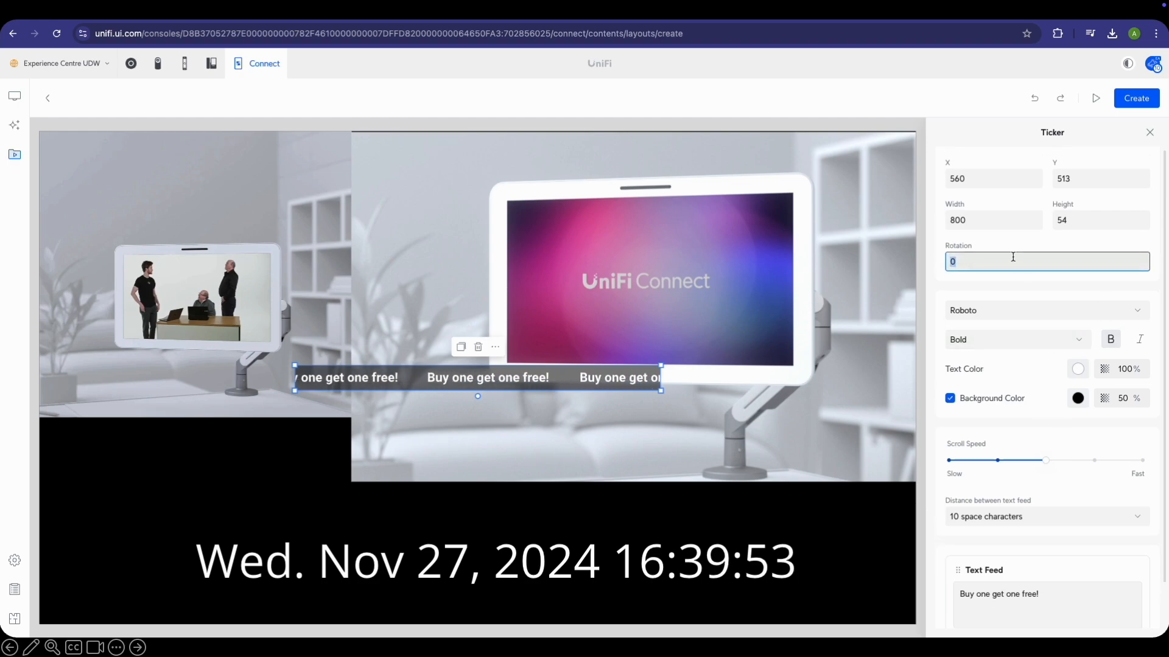
pyautogui.write('90')
pyautogui.press('Return')
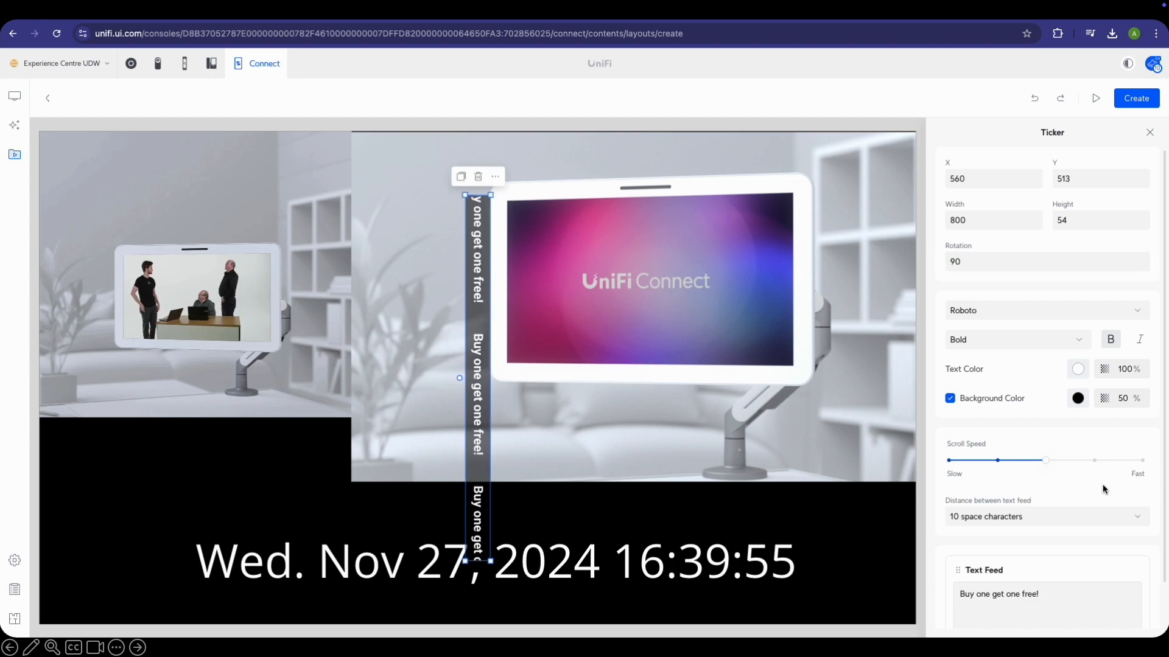
# Move the vertical ticker to the layout's right edge and shorten it to fit beside the image
pyautogui.moveTo(483, 240); pyautogui.dragTo(905, 174)
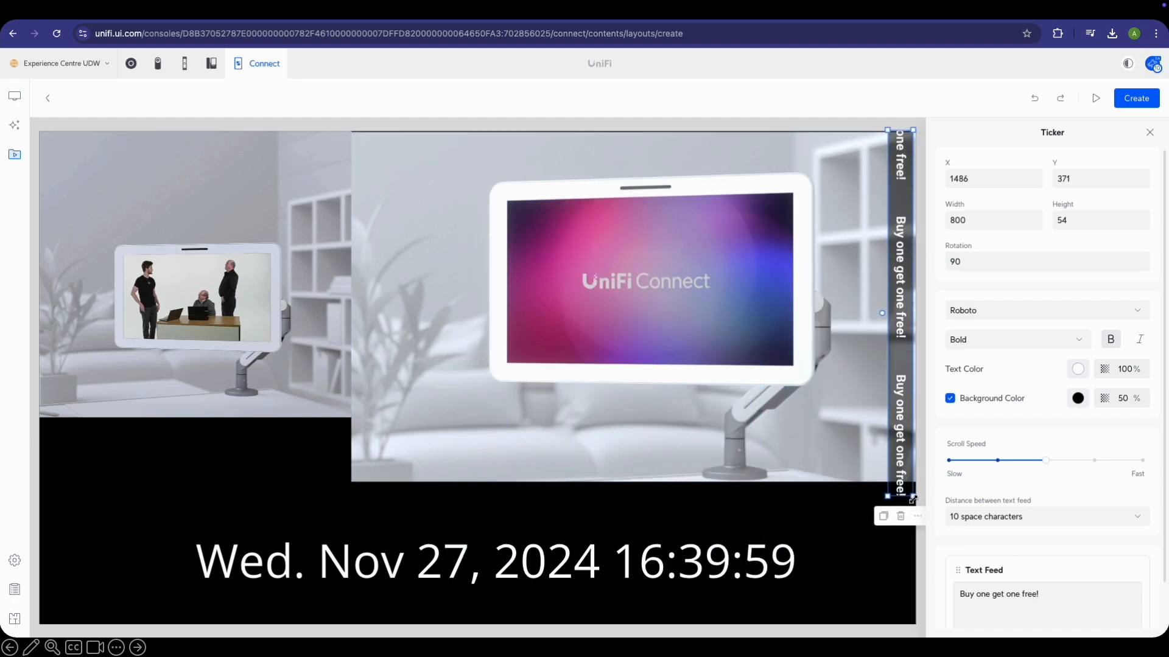
pyautogui.moveTo(912, 499); pyautogui.dragTo(913, 479)
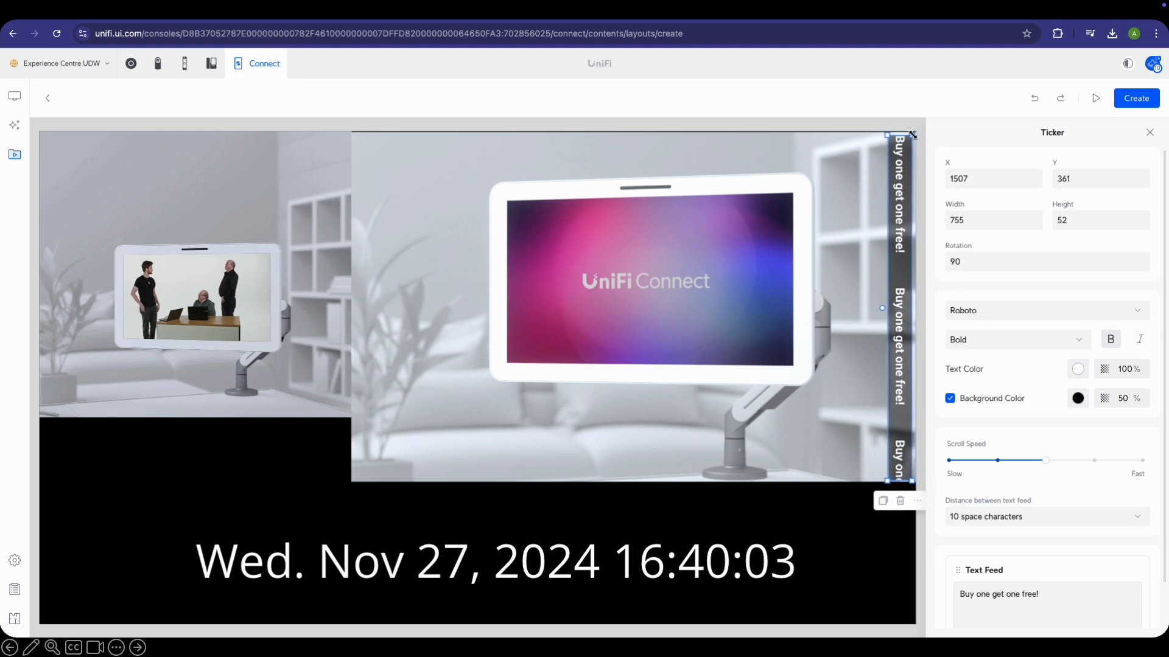
pyautogui.click(892, 542)
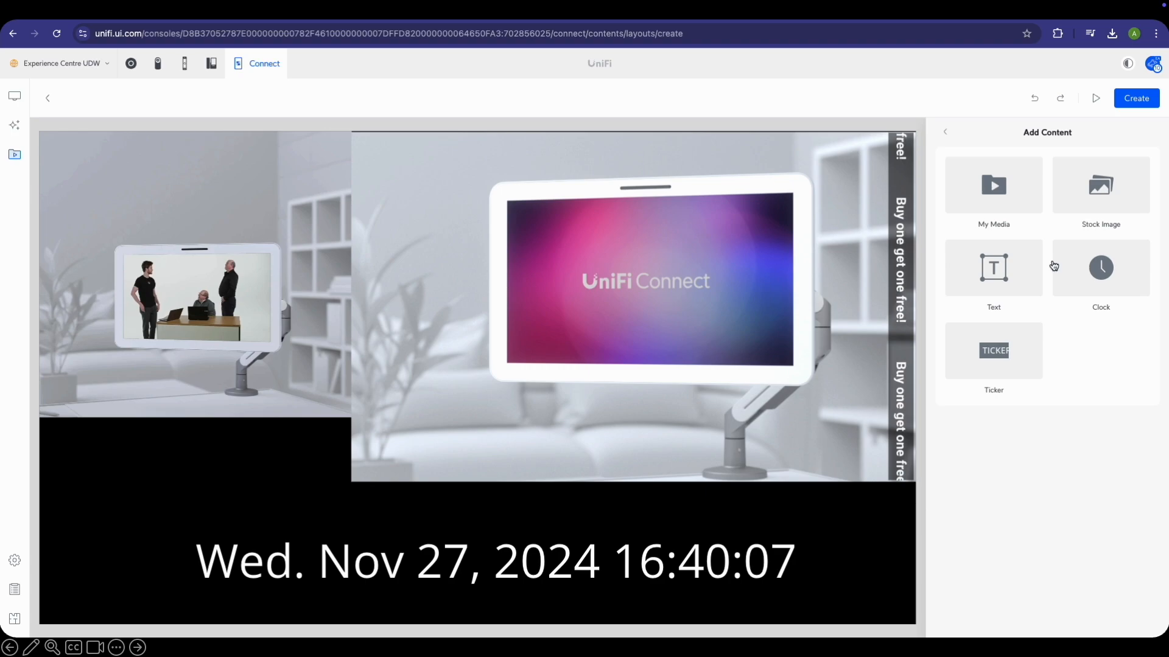
pyautogui.click(989, 278)
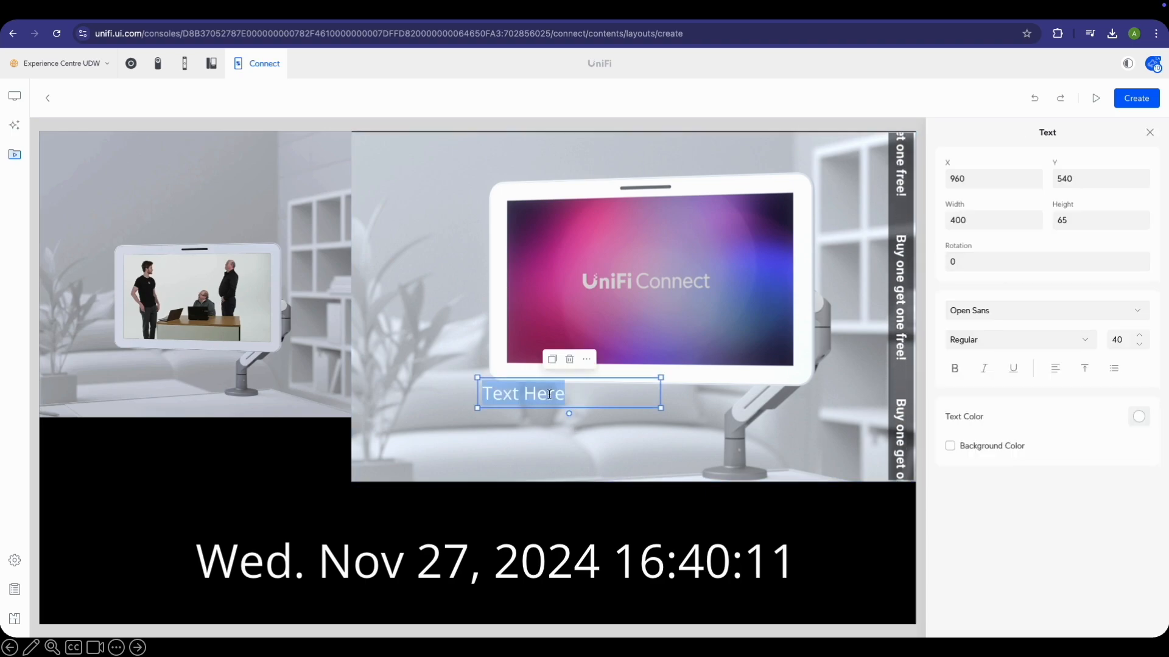
# Enter 'Leader = Best Service' as a one-line caption at the main video's lower left
pyautogui.write('Leader =')
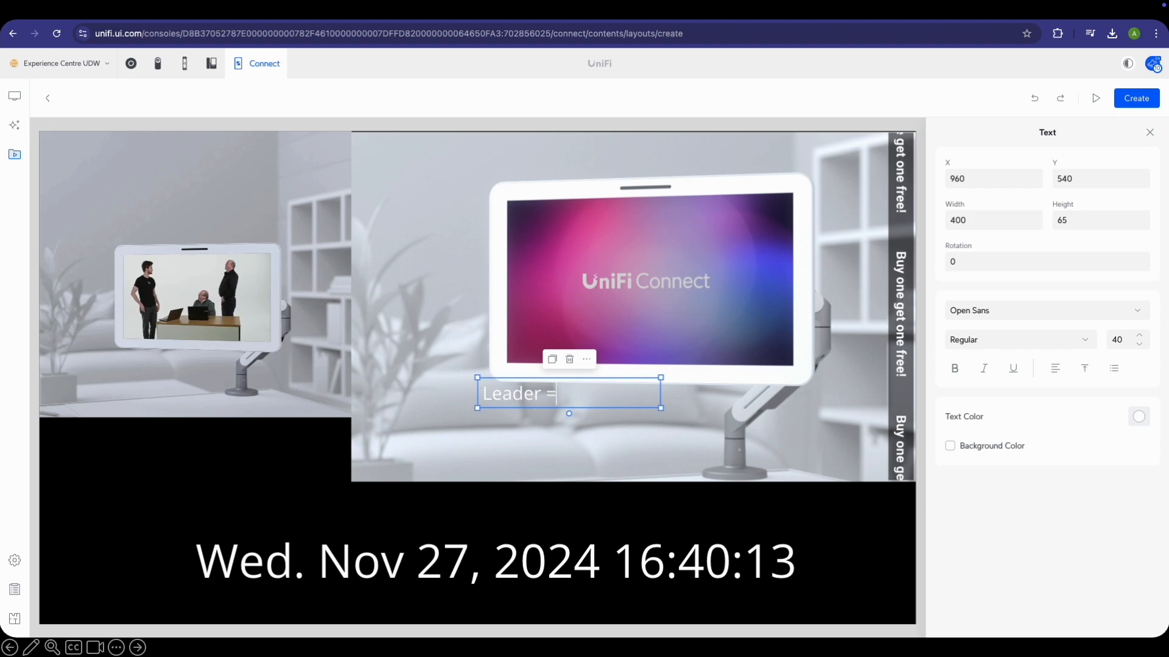
pyautogui.write(' Best Service')
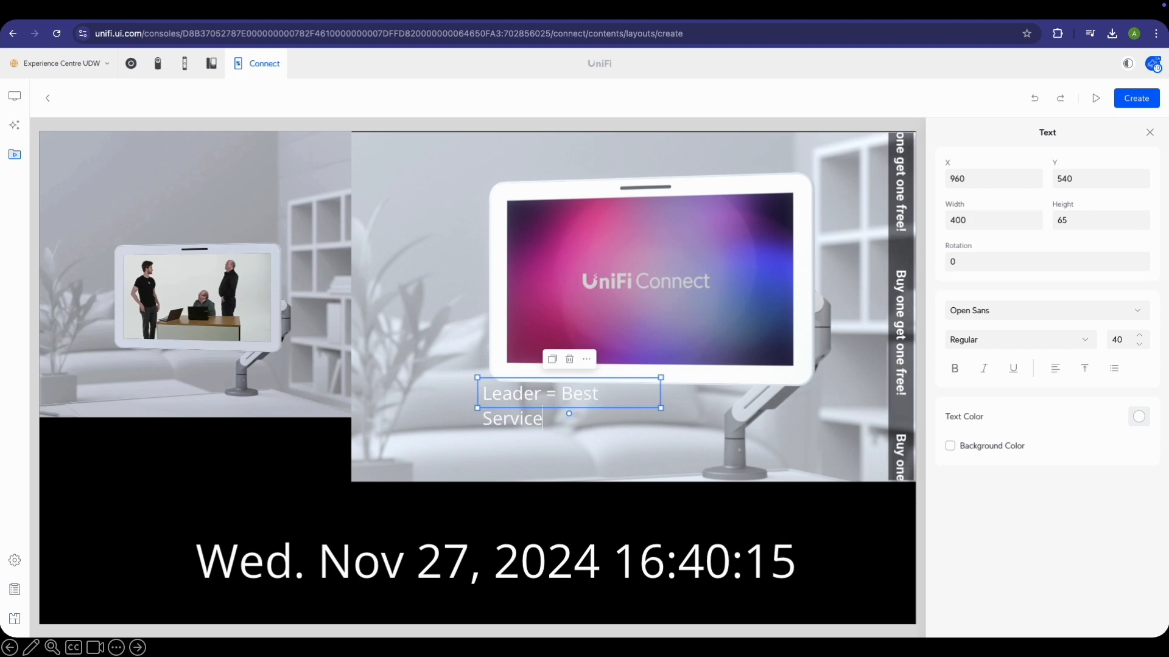
pyautogui.moveTo(660, 408); pyautogui.dragTo(752, 471)
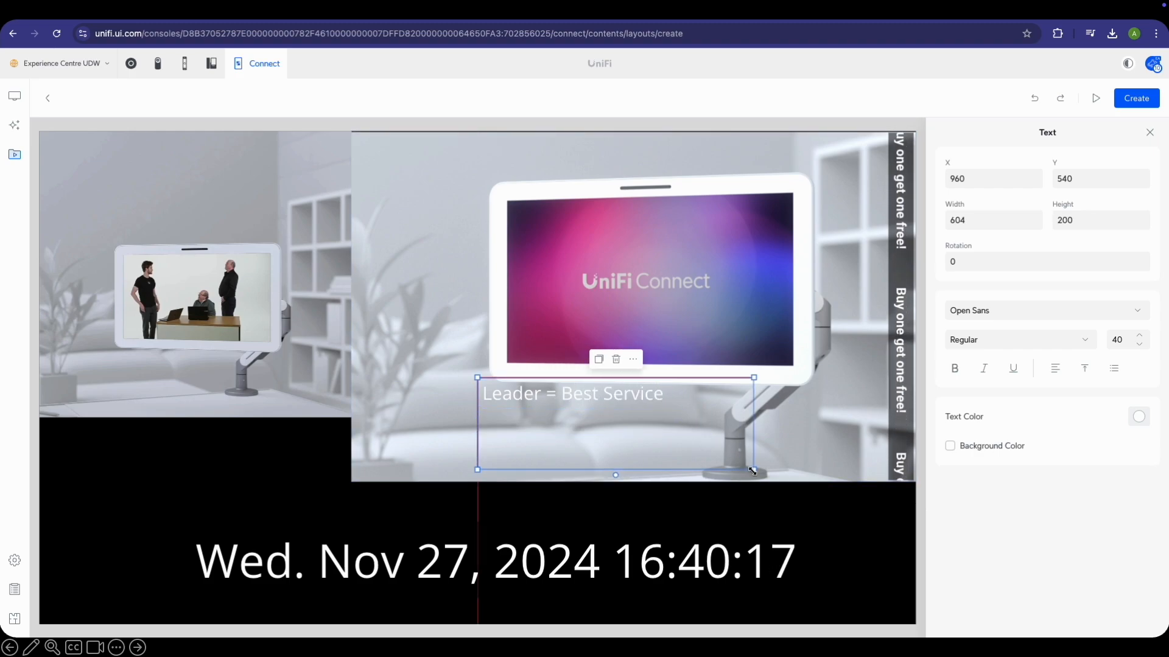
pyautogui.click(667, 395)
pyautogui.press('super+a')
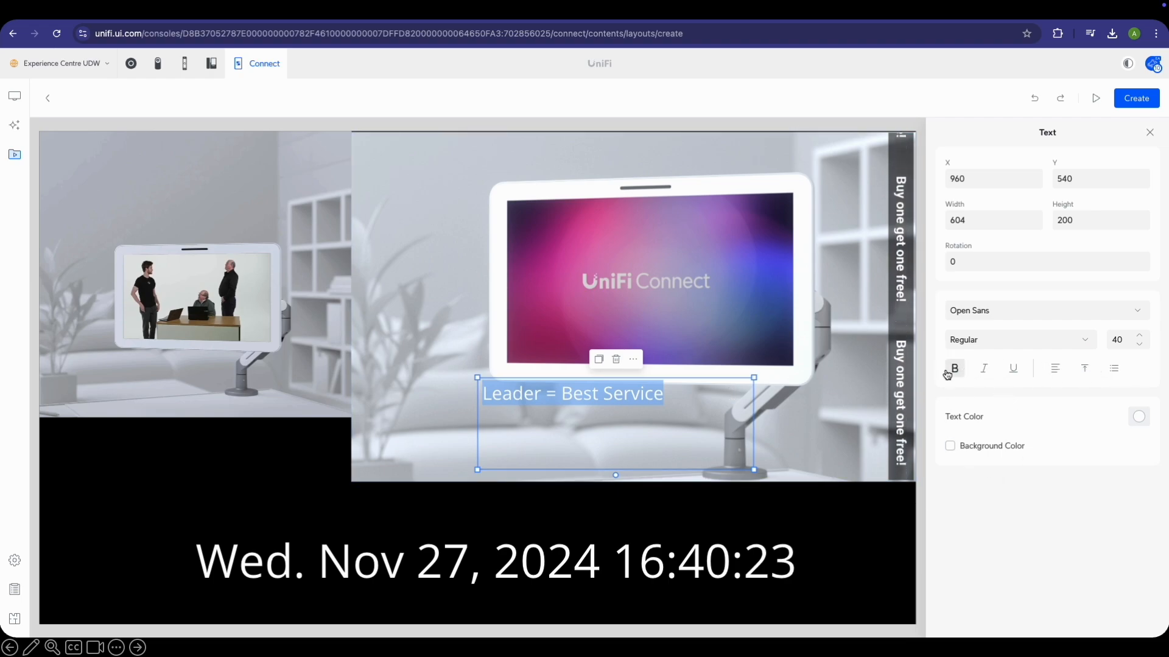
pyautogui.click(639, 391)
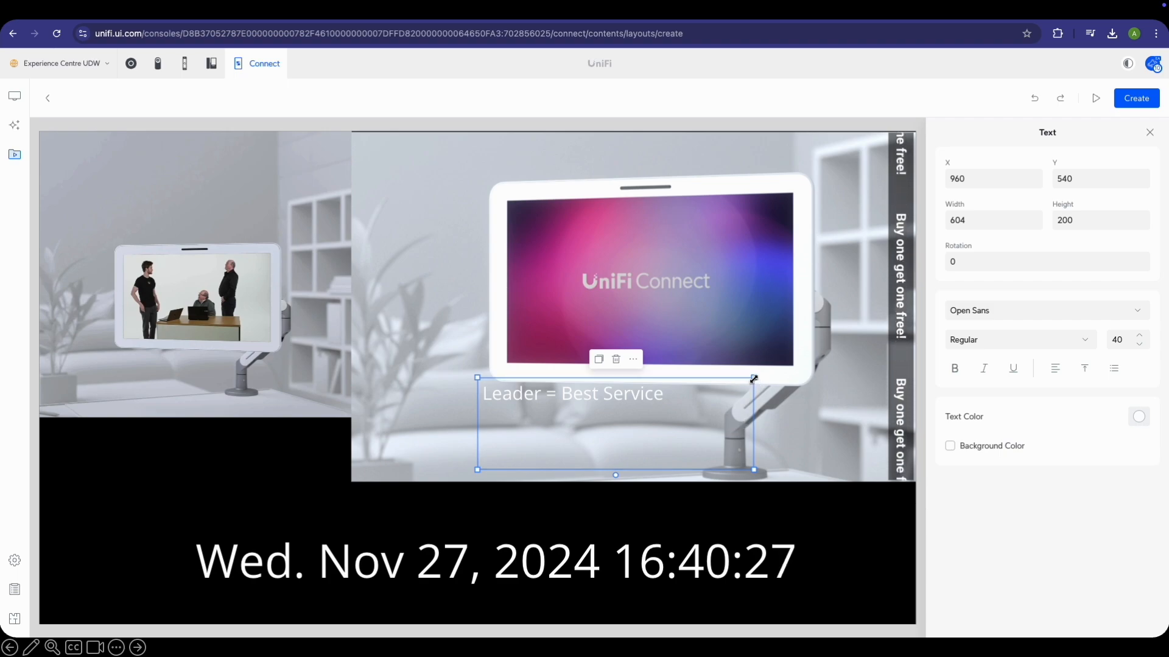
pyautogui.moveTo(753, 379); pyautogui.dragTo(522, 458)
pyautogui.click(805, 427)
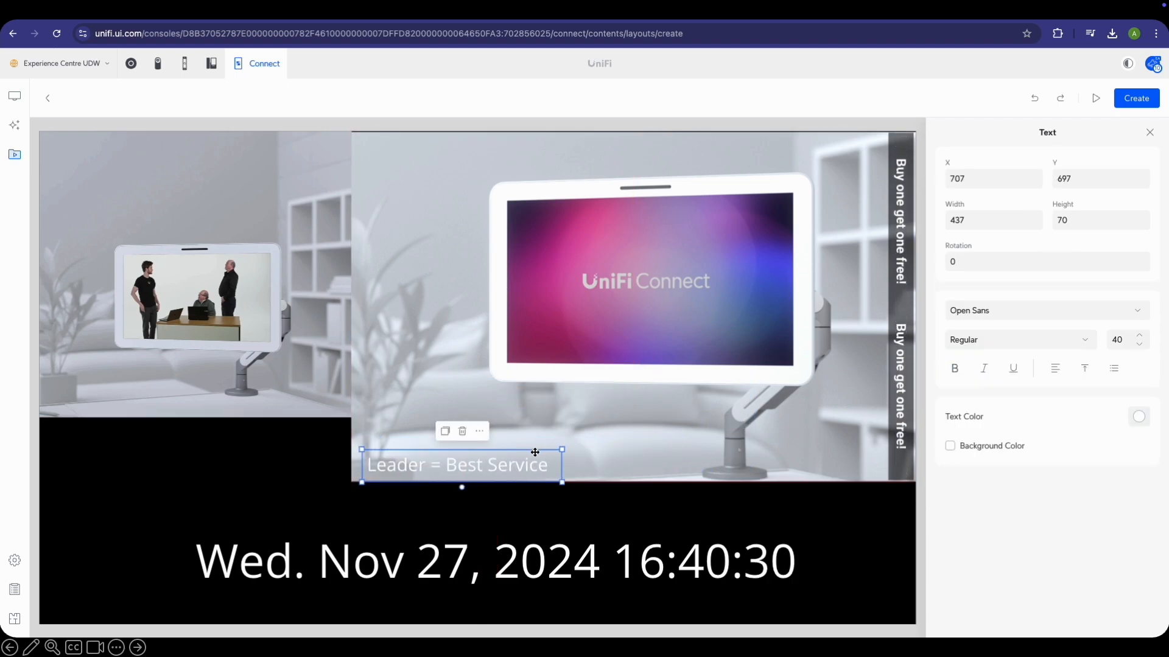
pyautogui.click(669, 524)
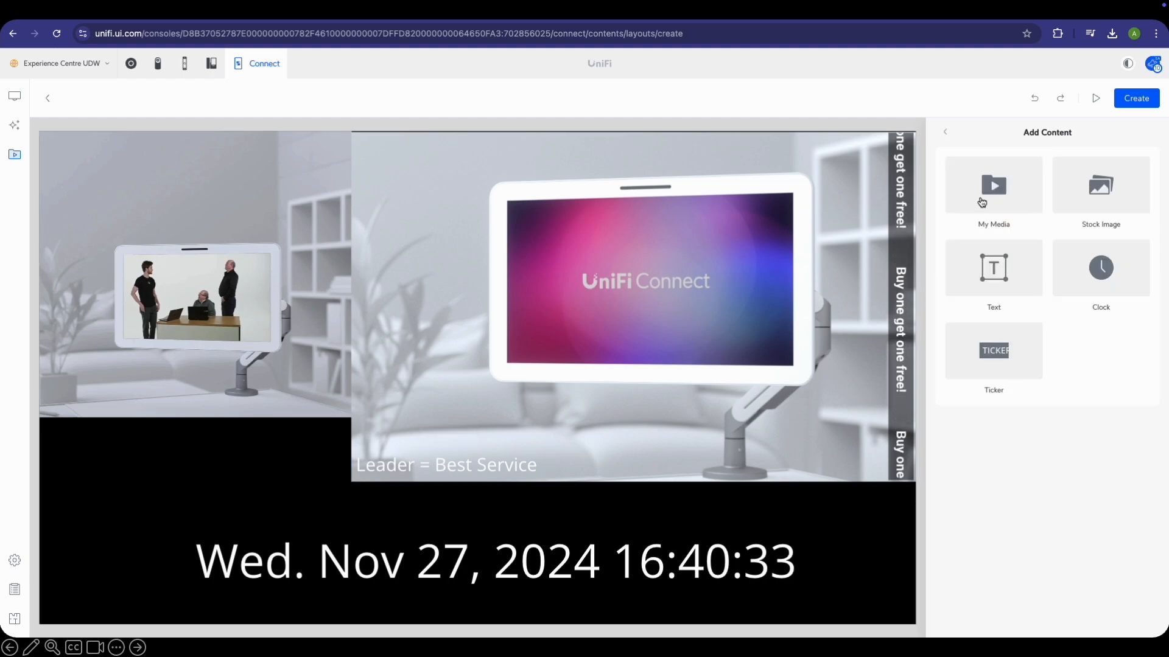
# Add the abstract swirl stock image and stretch it to cover the canvas
pyautogui.click(1106, 199)
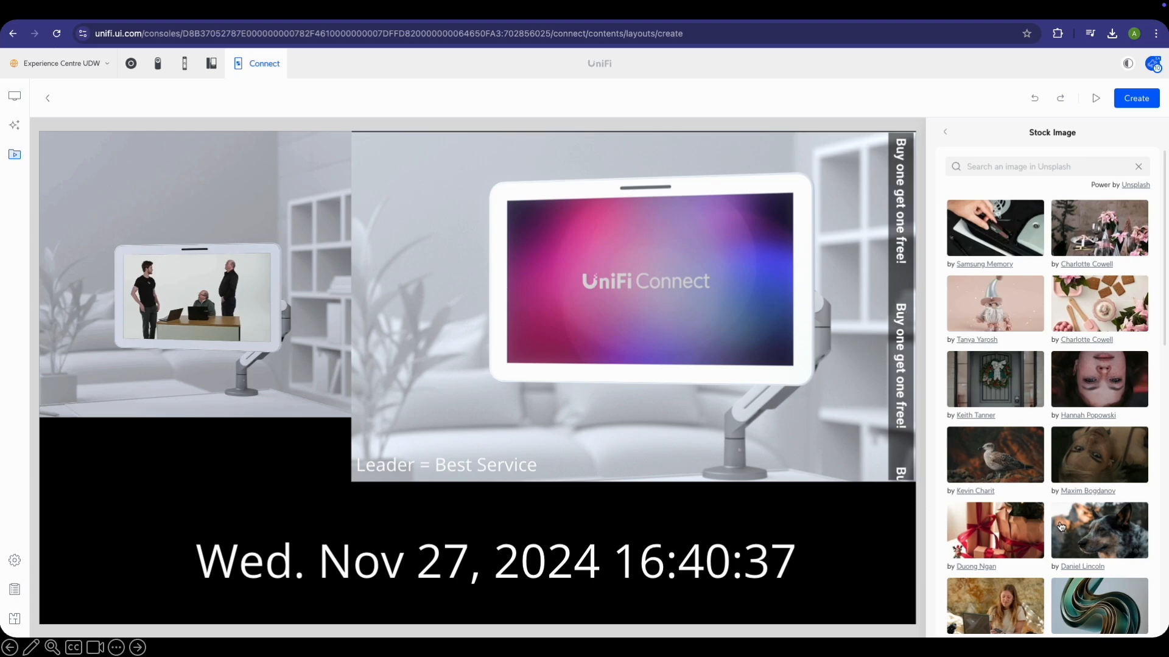
pyautogui.scroll(-3, 1062, 523)
pyautogui.click(1115, 494)
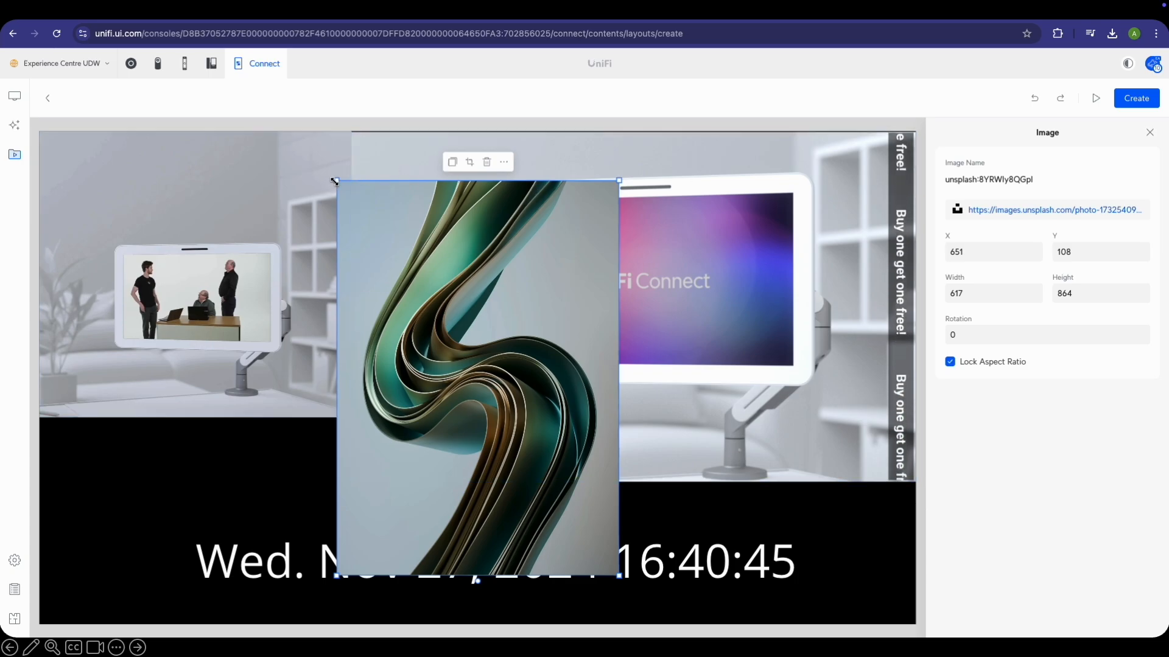
pyautogui.moveTo(334, 181); pyautogui.dragTo(38, 142)
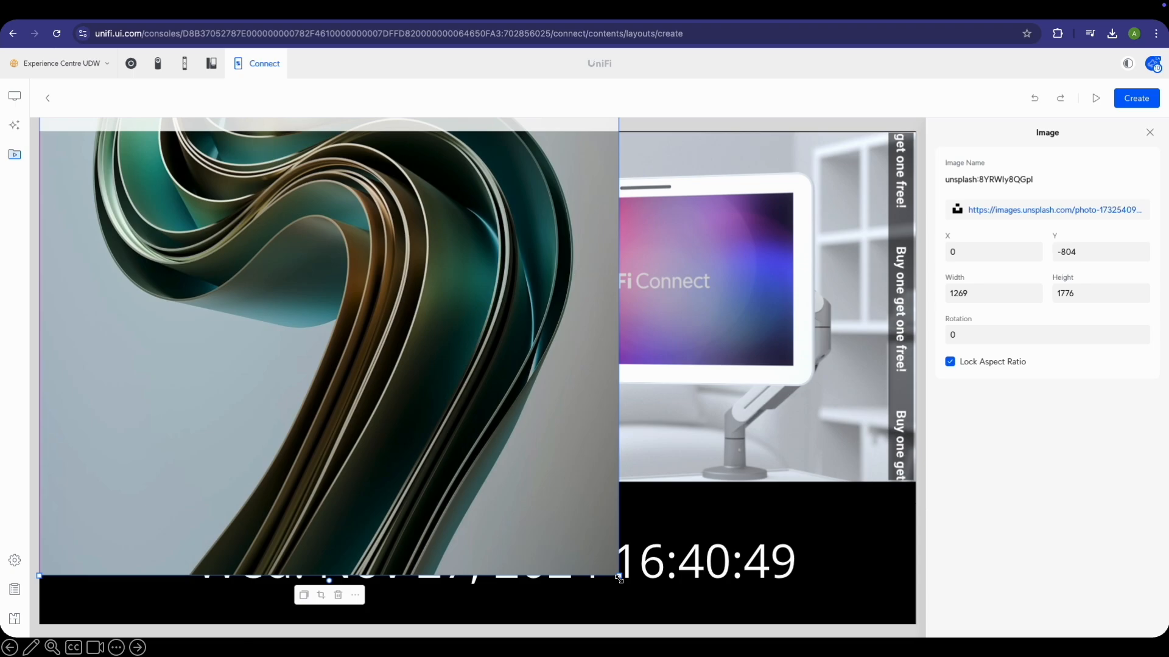
pyautogui.moveTo(619, 578); pyautogui.dragTo(905, 614)
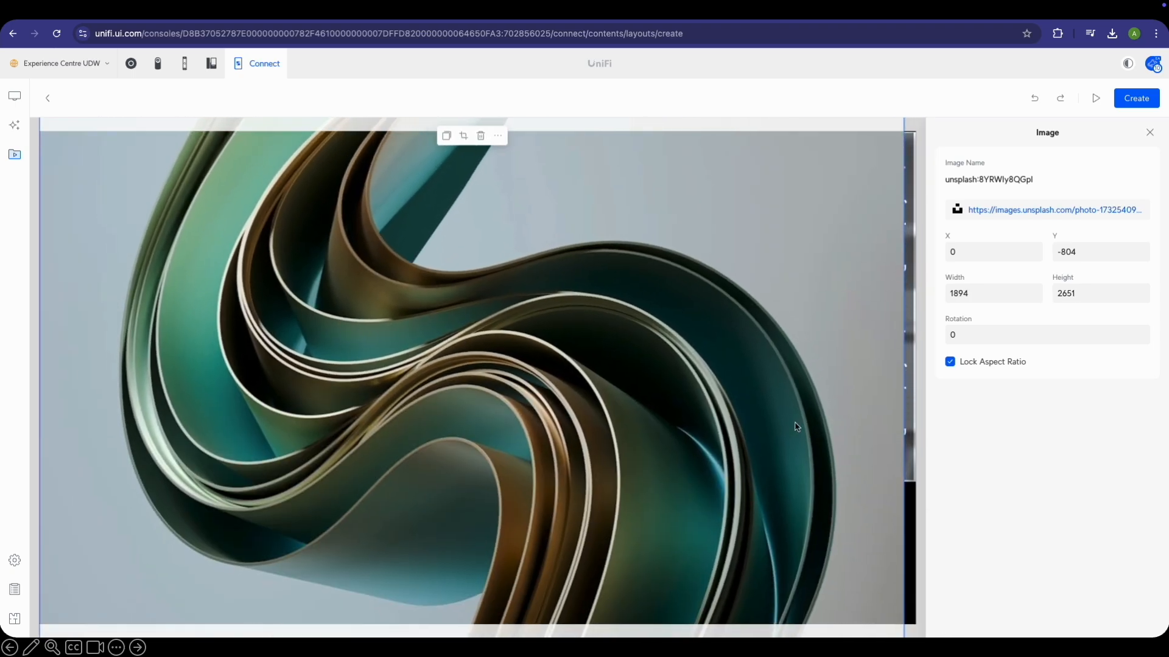
# Send the swirl image to the back, behind all other layers
pyautogui.click(496, 136)
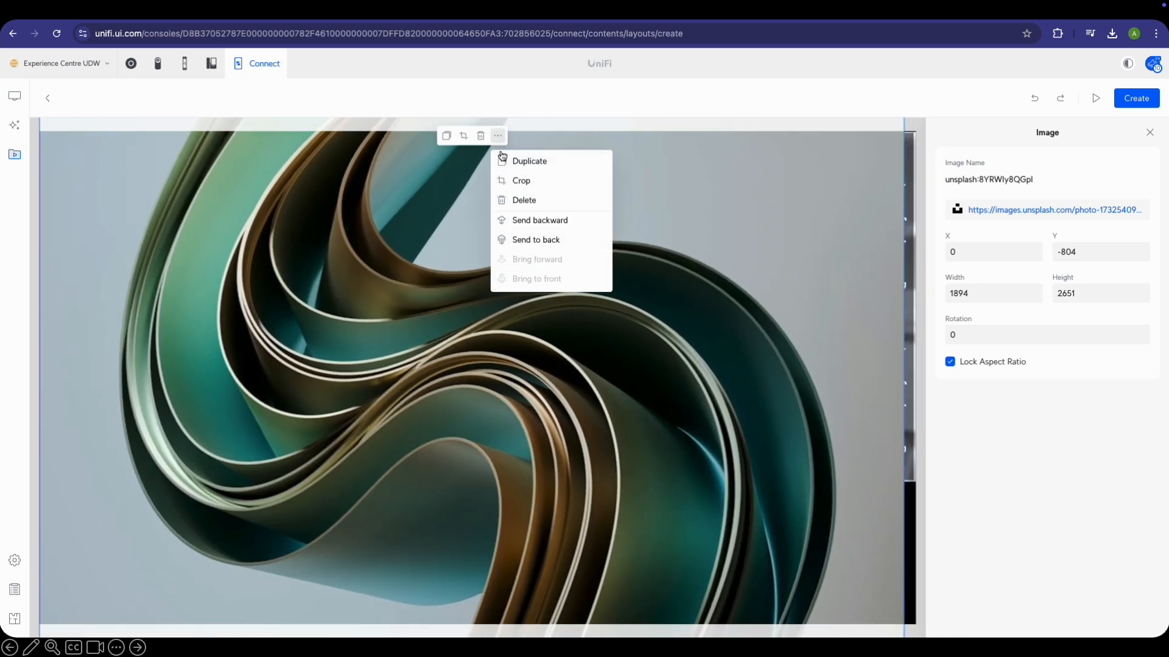
pyautogui.click(561, 220)
pyautogui.click(496, 140)
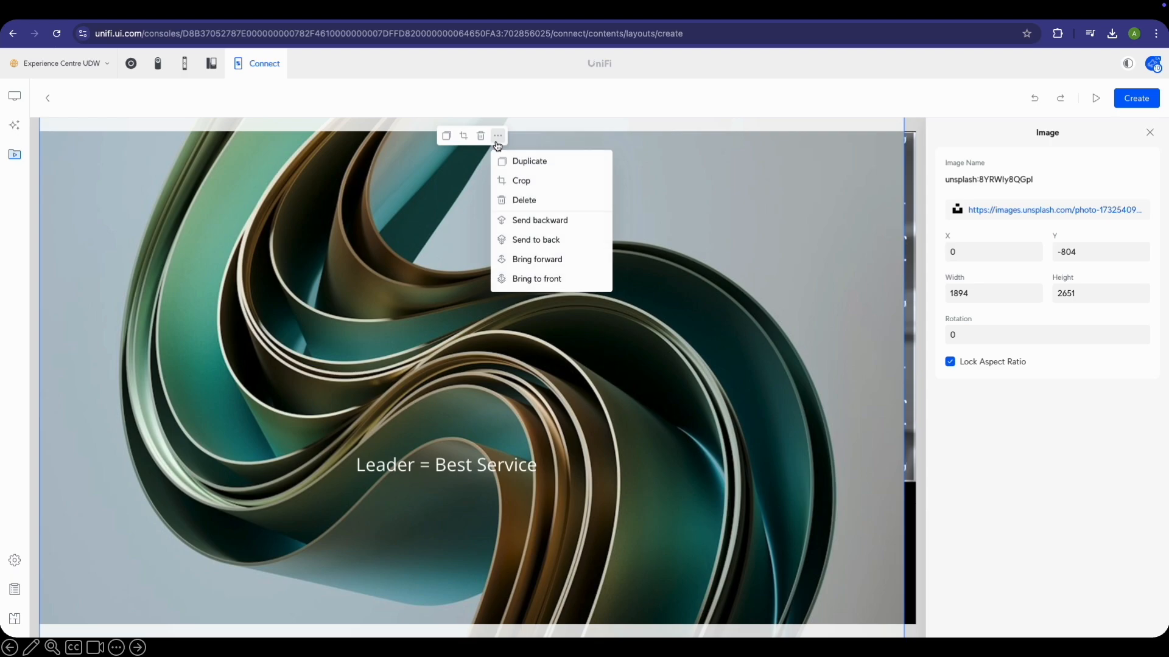
pyautogui.click(496, 141)
pyautogui.click(496, 139)
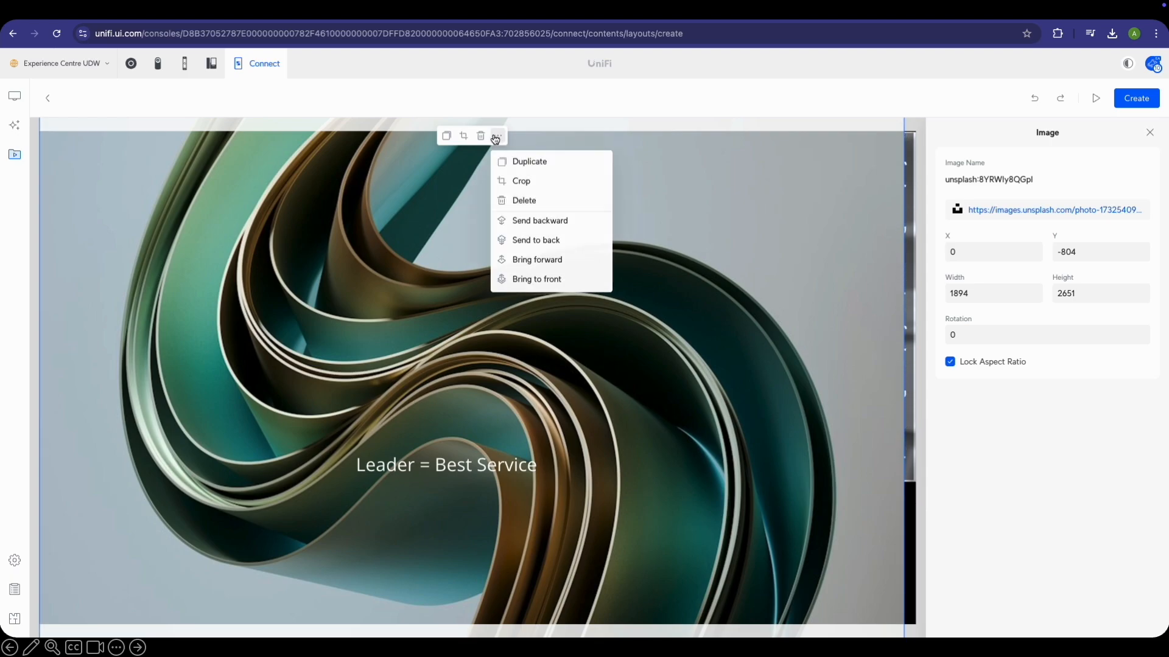
pyautogui.click(556, 241)
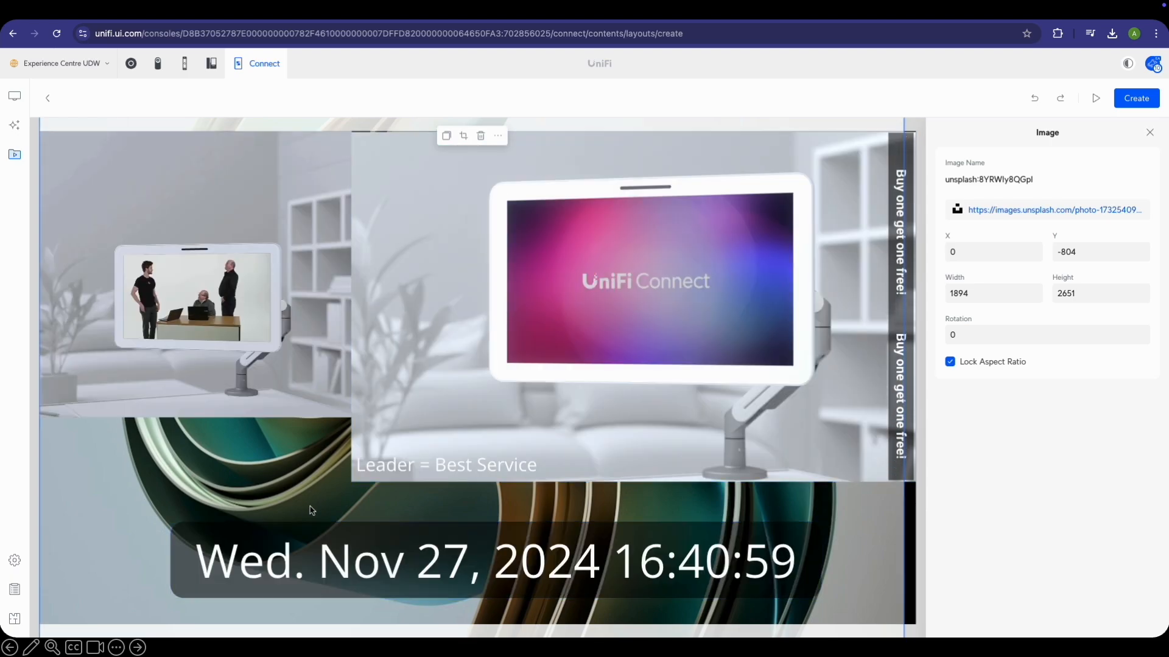
# Align the background image to 1920 pixels wide and save the layout
pyautogui.moveTo(224, 473)
pyautogui.mouseDown()
pyautogui.moveTo(239, 470)
pyautogui.moveTo(224, 468)
pyautogui.mouseUp()
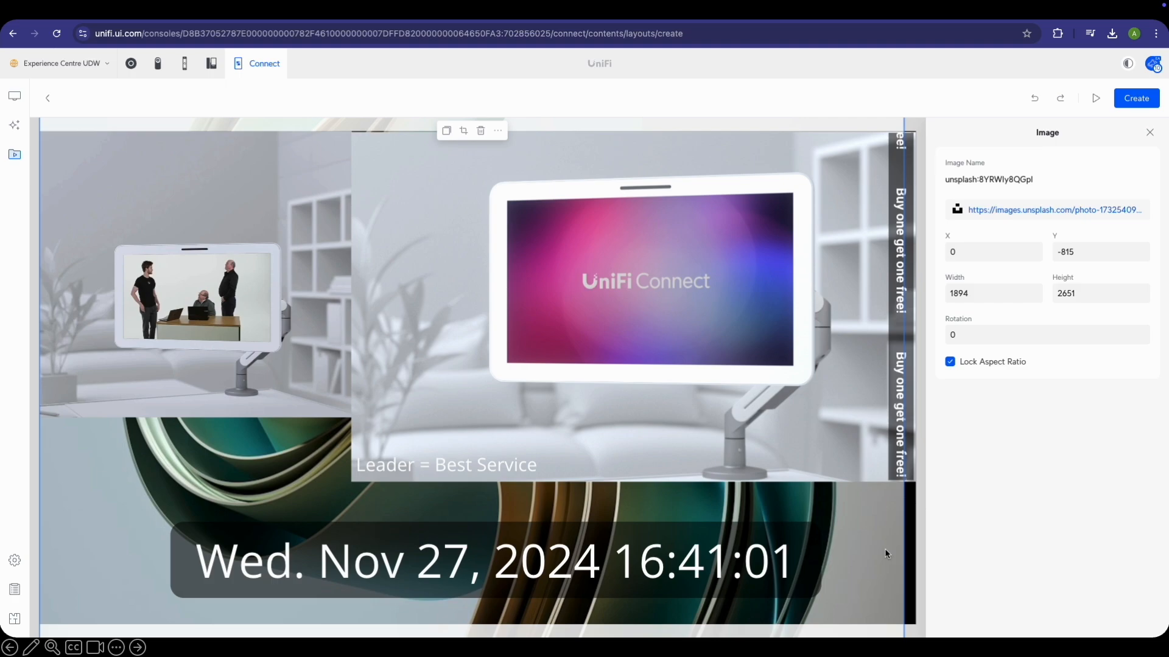
pyautogui.moveTo(905, 577); pyautogui.dragTo(918, 590)
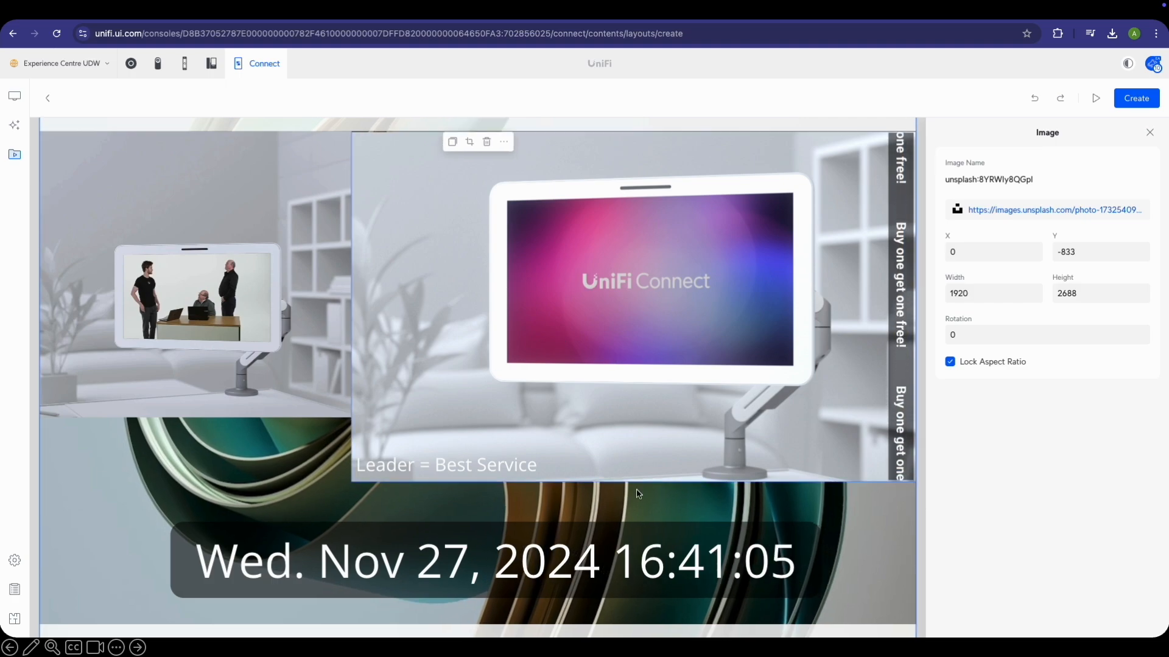
pyautogui.click(1149, 132)
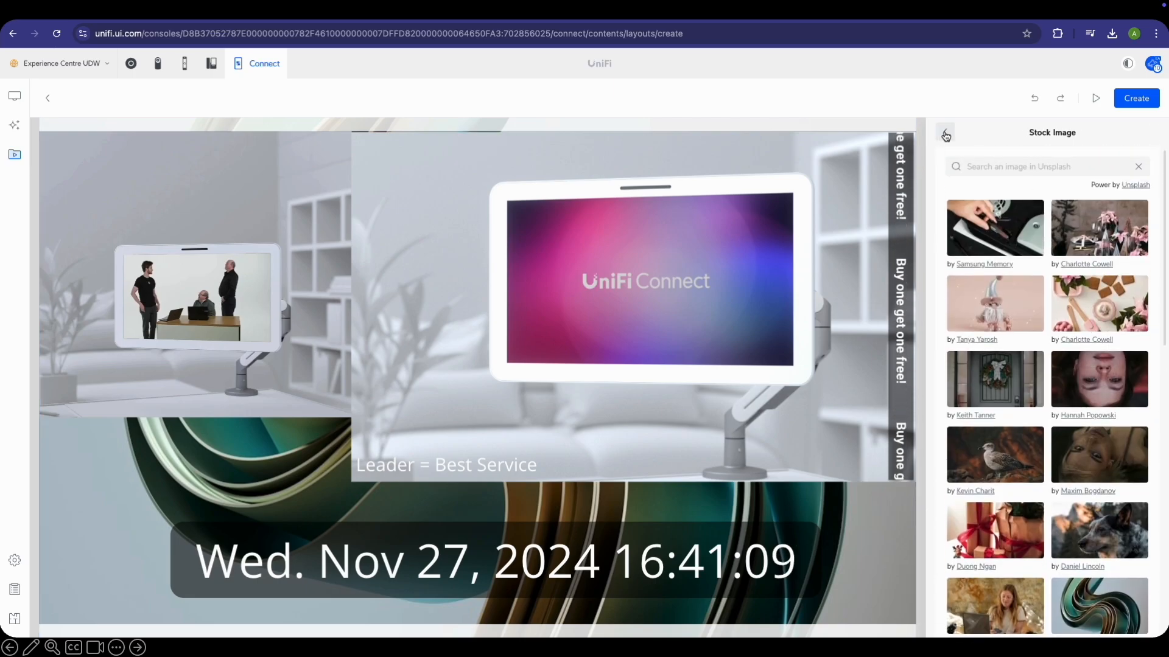
pyautogui.click(945, 132)
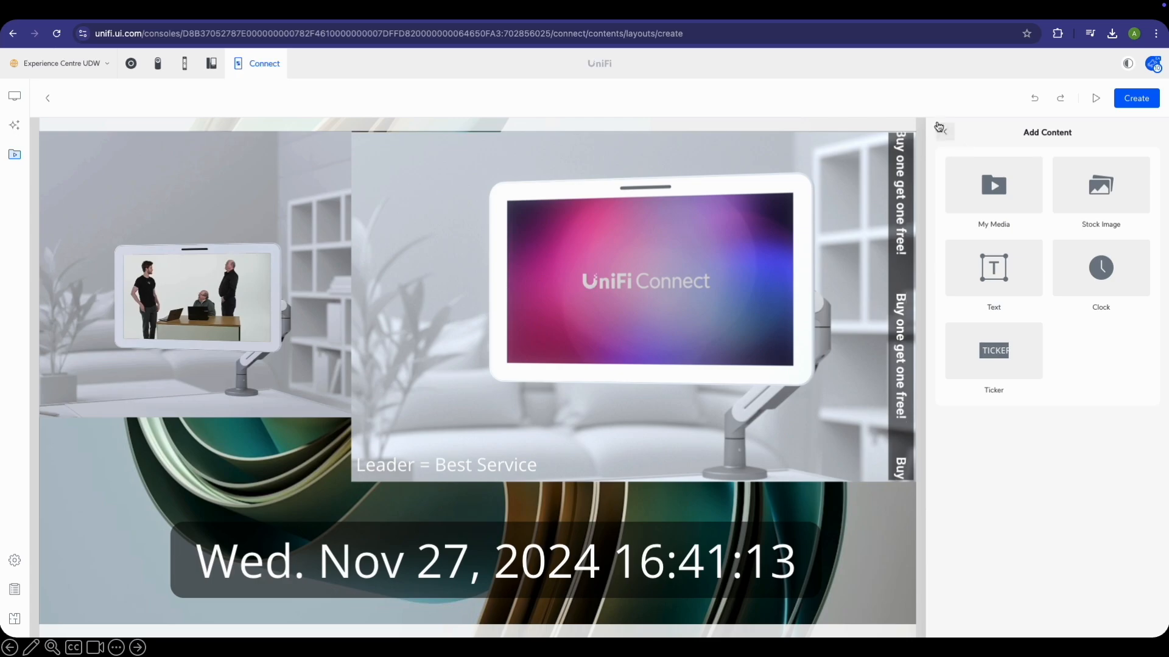
pyautogui.click(1133, 99)
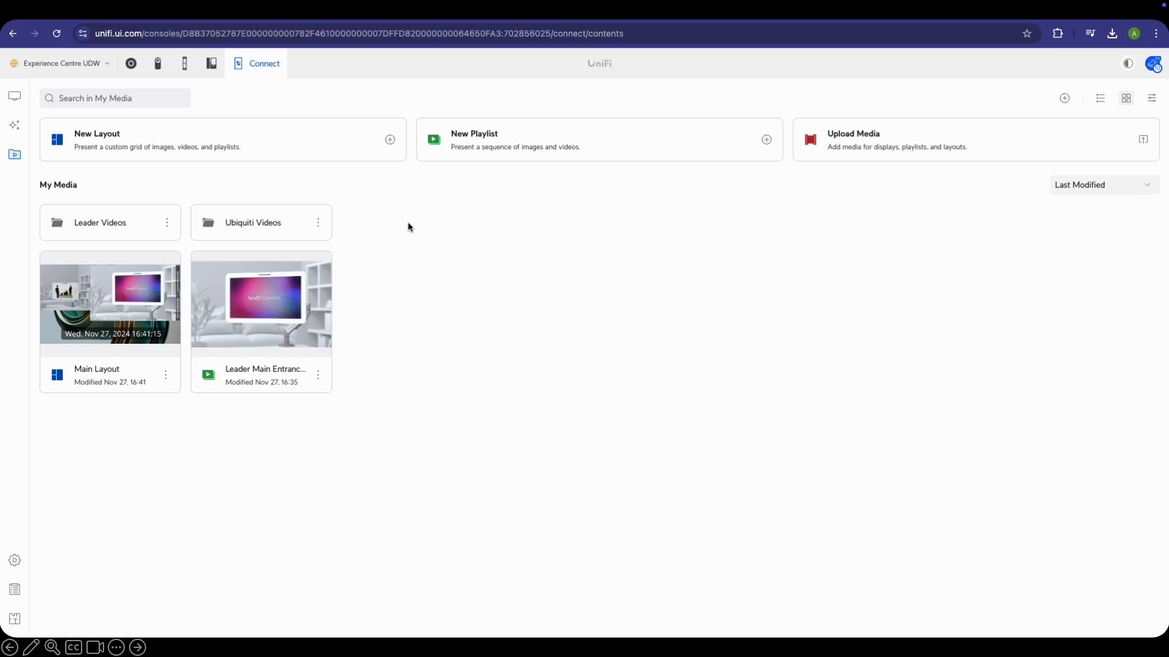
# Go to the Automations page from the left sidebar
pyautogui.click(16, 126)
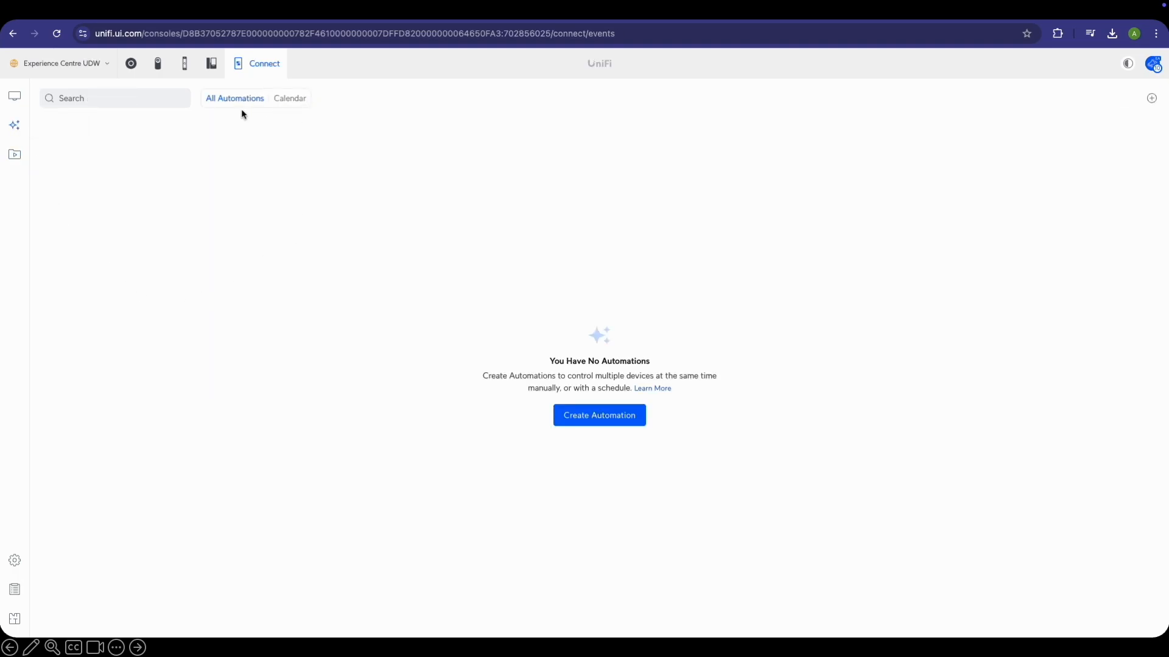
# Create an automation named 'Display UI Content' scheduled Nov 27–30, excluding Saturday and Sunday
pyautogui.click(606, 415)
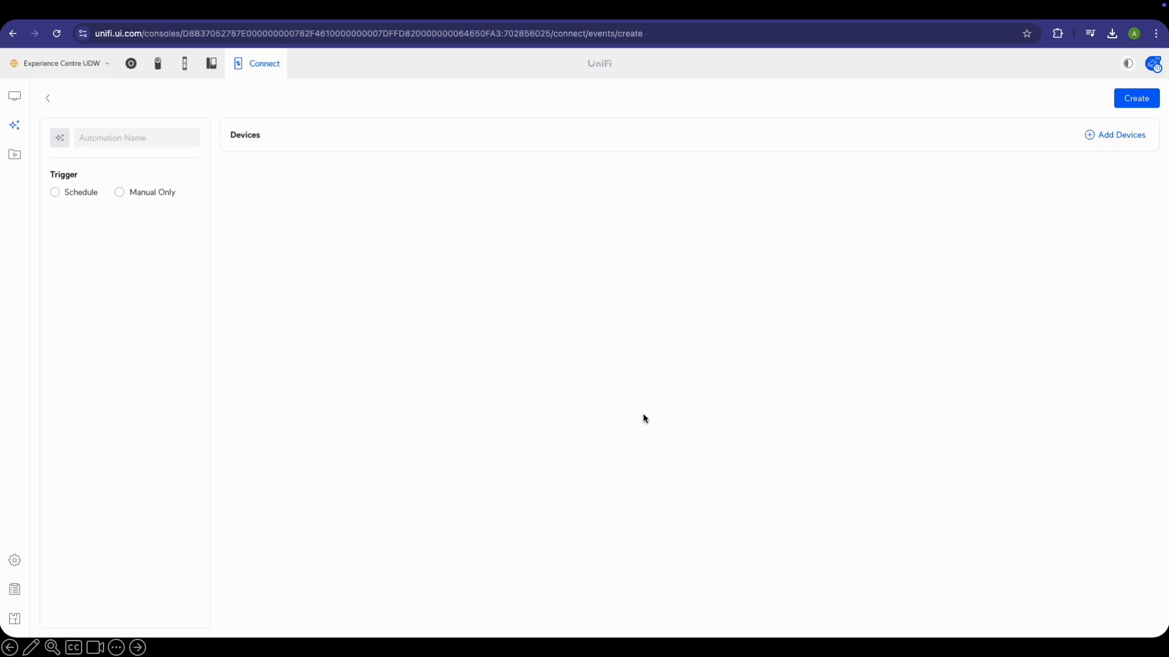
pyautogui.click(140, 139)
pyautogui.write('Display')
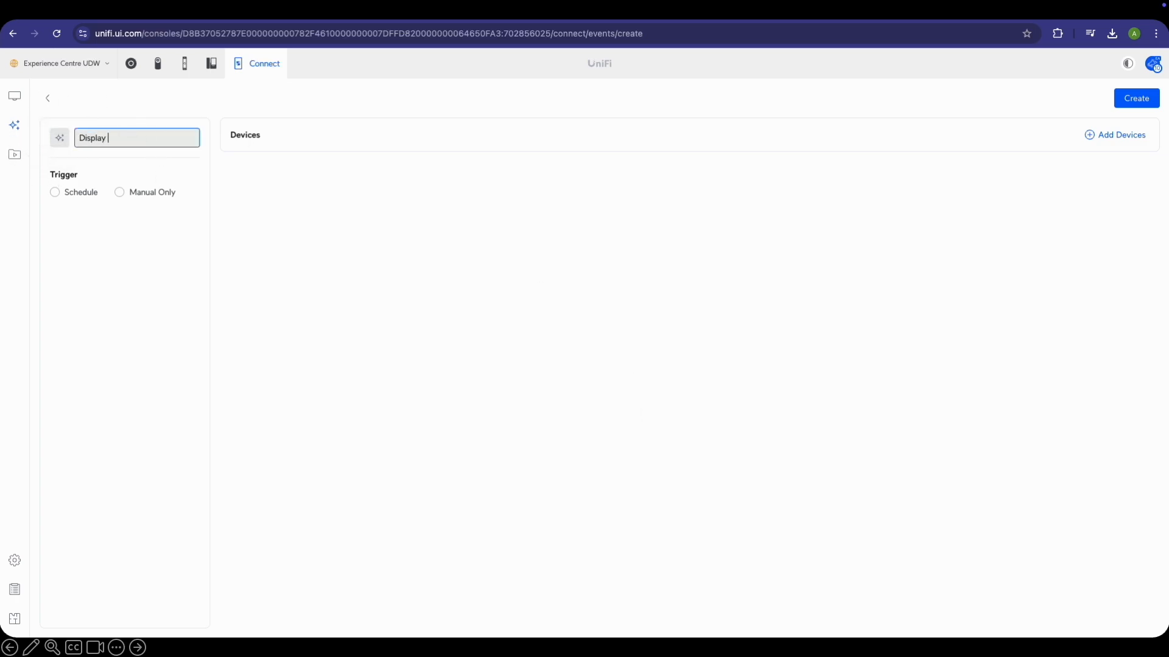
pyautogui.write(' UI Content')
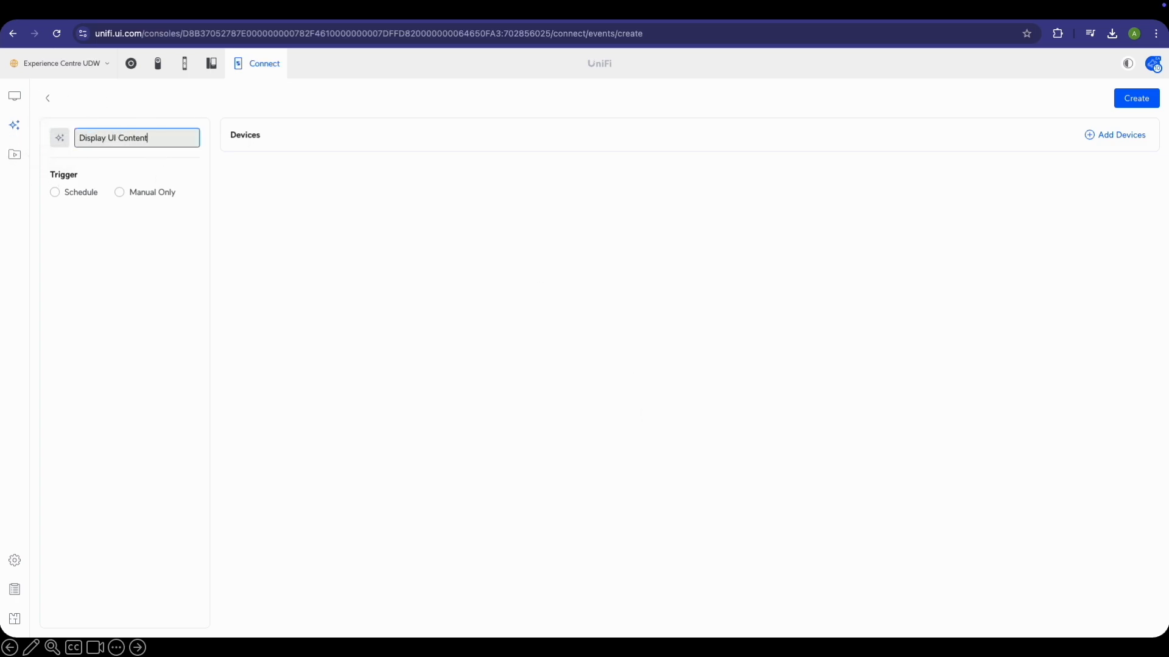
pyautogui.click(72, 194)
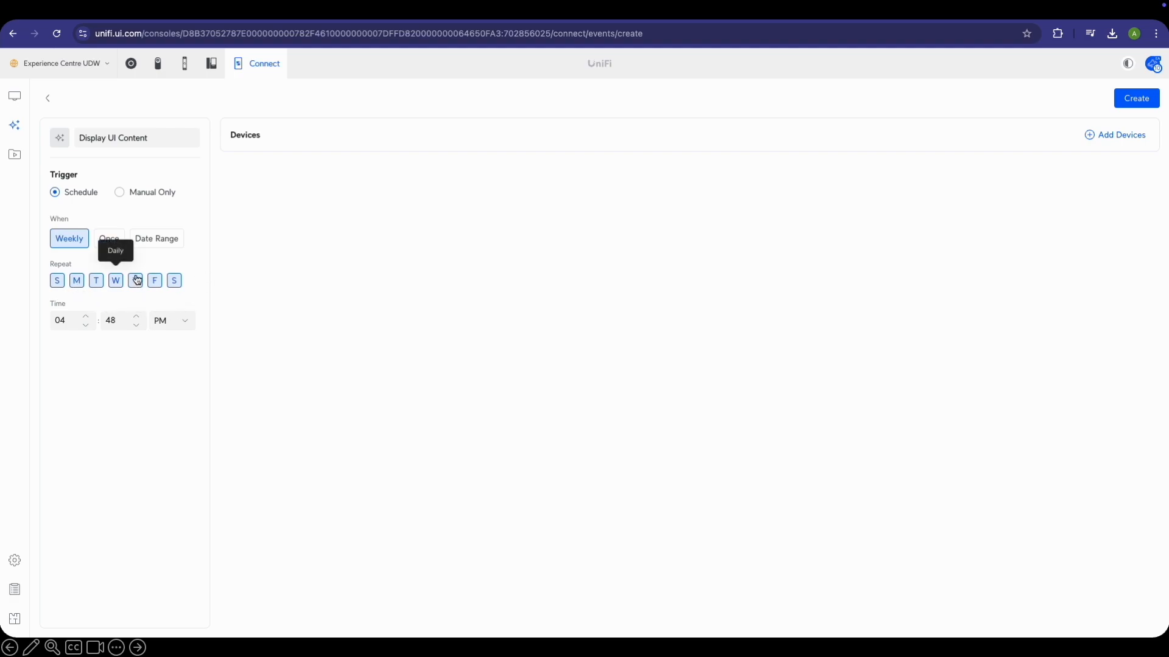
pyautogui.click(168, 244)
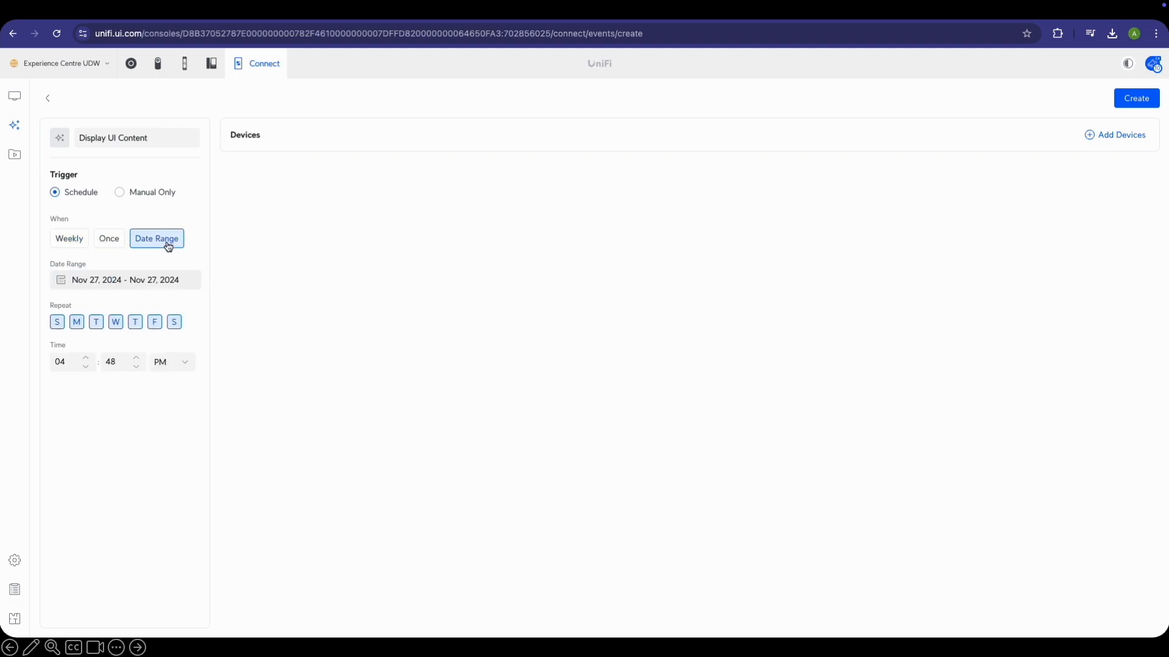
pyautogui.click(175, 280)
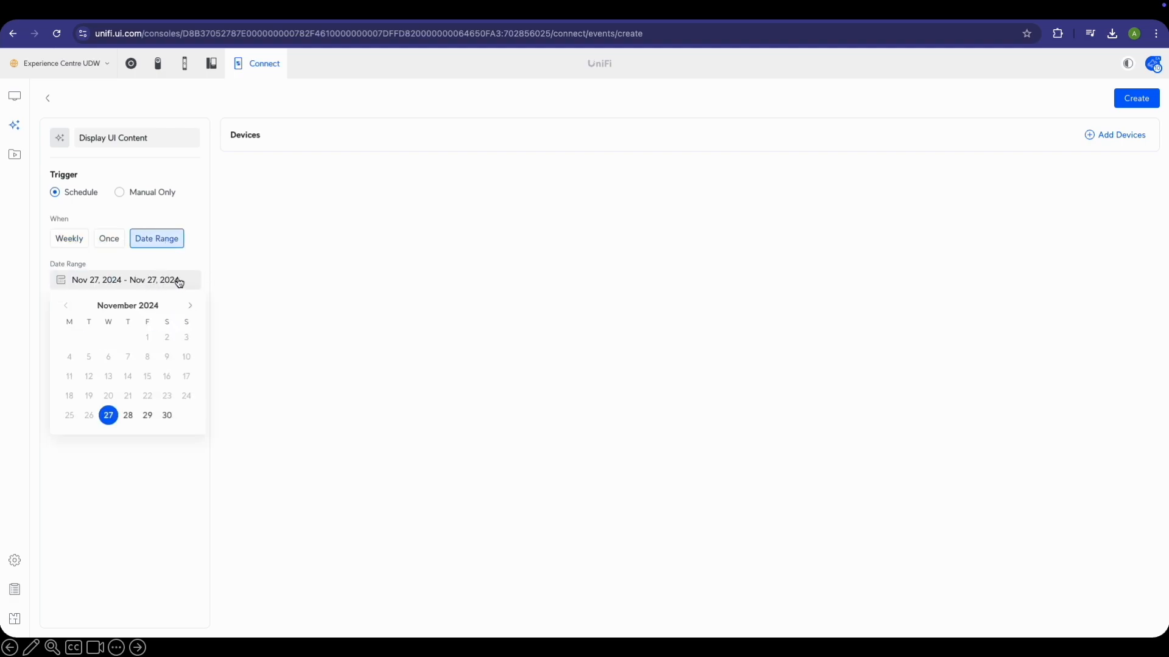
pyautogui.click(109, 416)
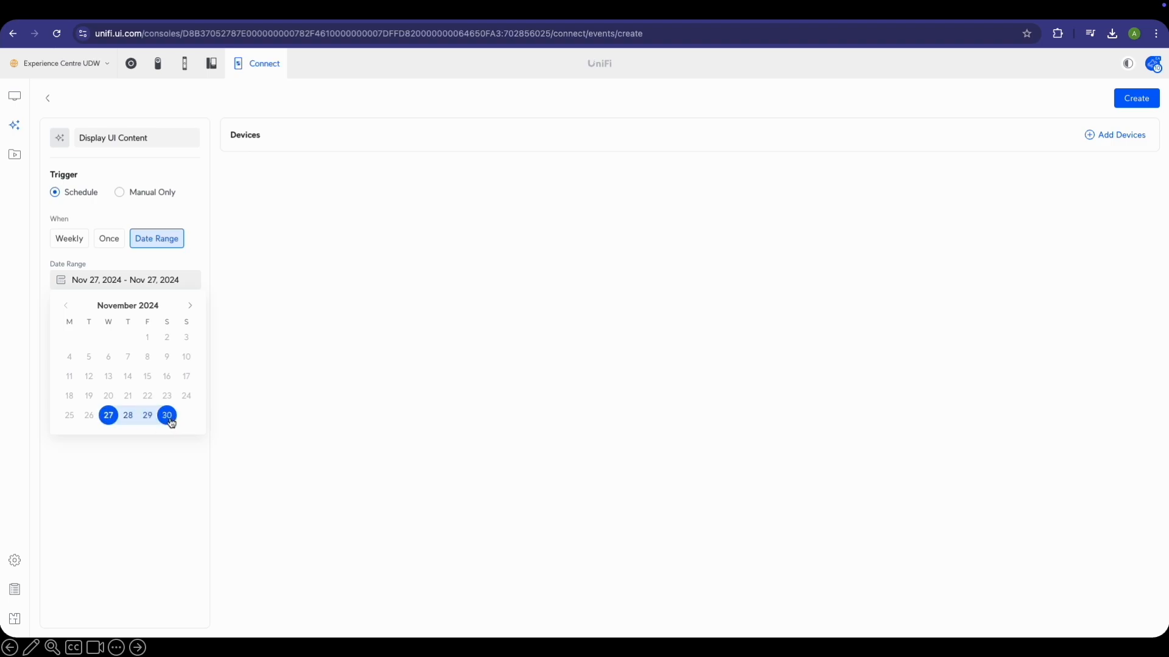
pyautogui.click(167, 416)
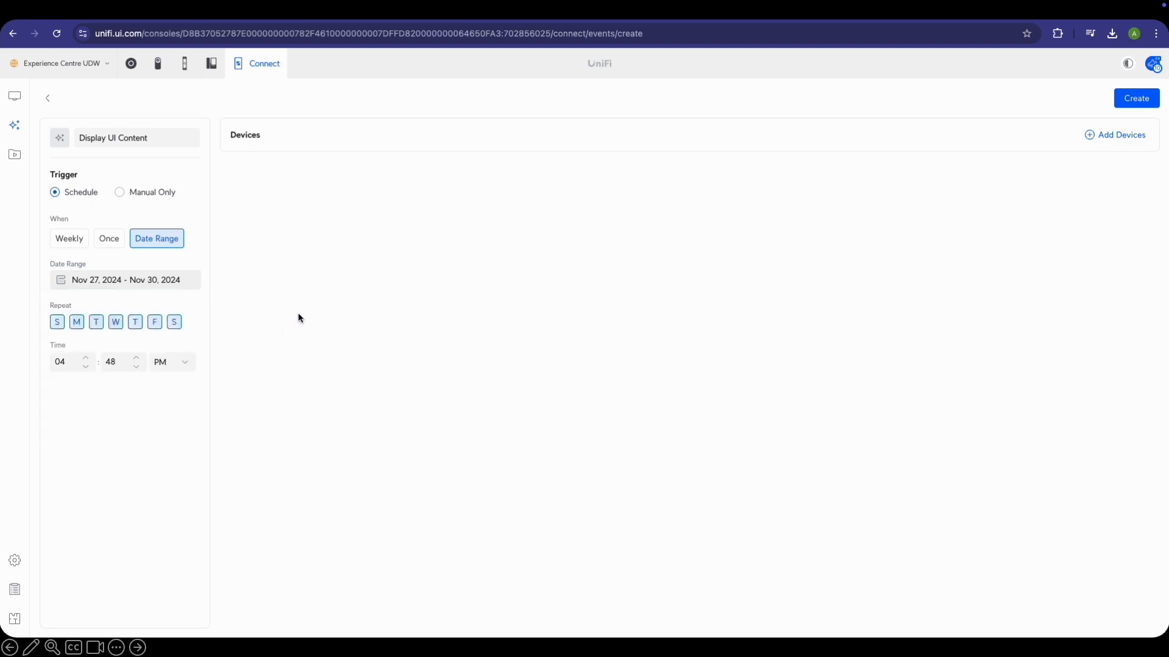
pyautogui.click(57, 323)
pyautogui.click(174, 322)
# Set the automation's start time to 05:05 PM
pyautogui.click(75, 363)
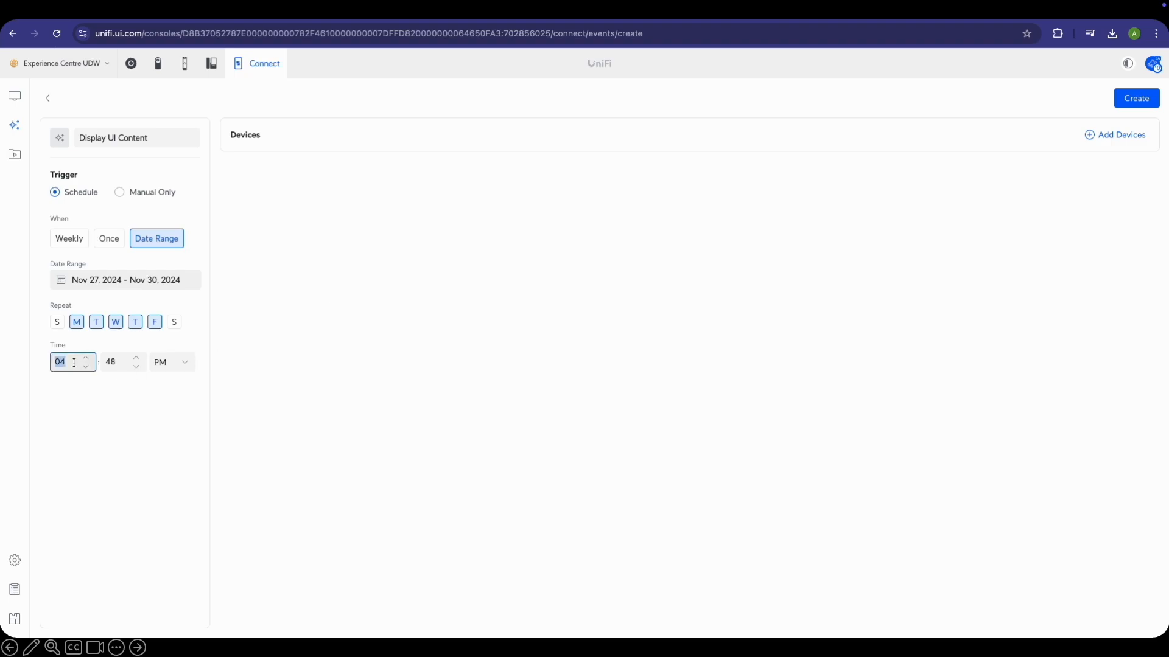
pyautogui.write('1203')
pyautogui.click(121, 359)
pyautogui.write('05')
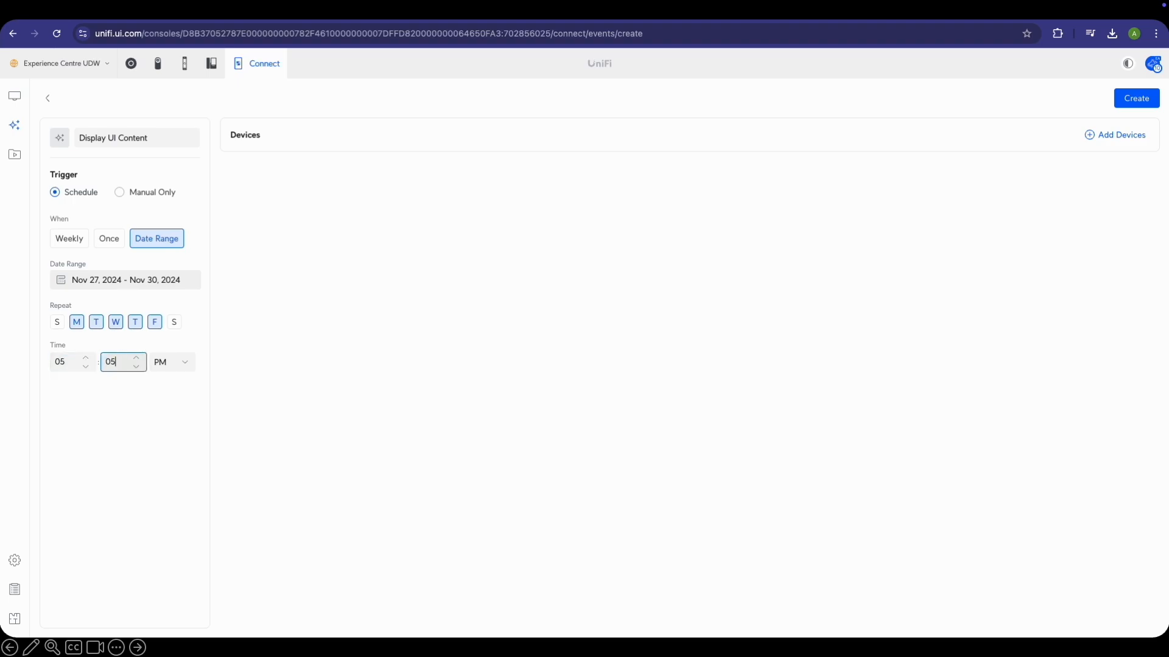
pyautogui.click(328, 370)
pyautogui.click(1106, 136)
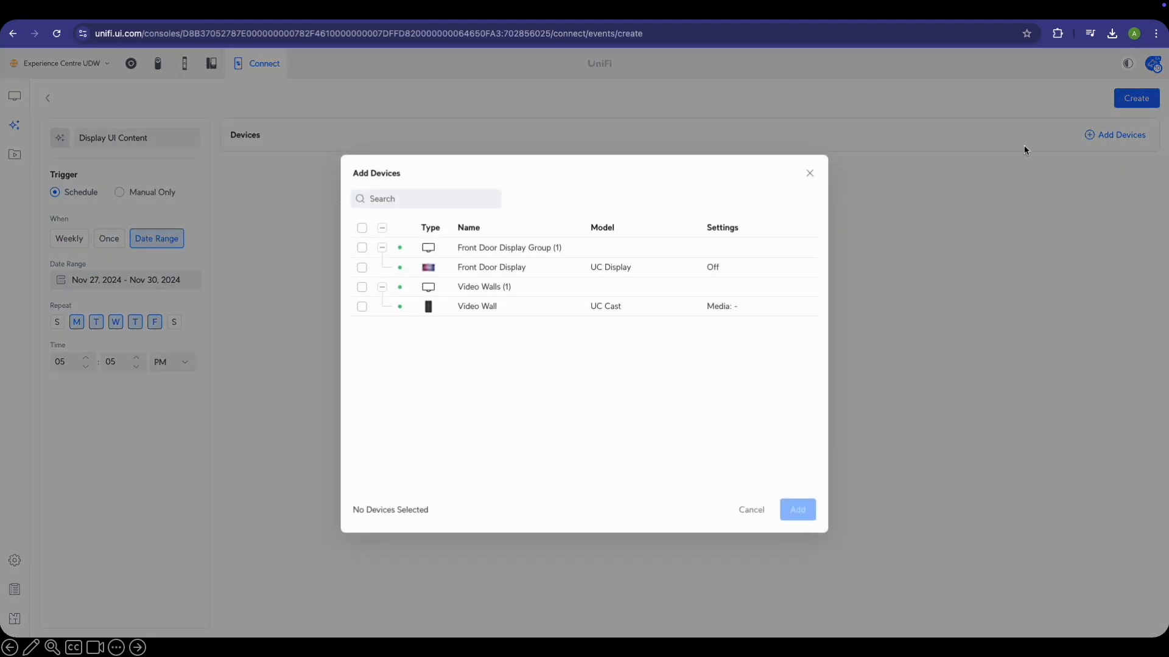
# Add the Video Wall with volume 5 and Landscape orientation, then create the automation
pyautogui.click(362, 306)
pyautogui.click(796, 513)
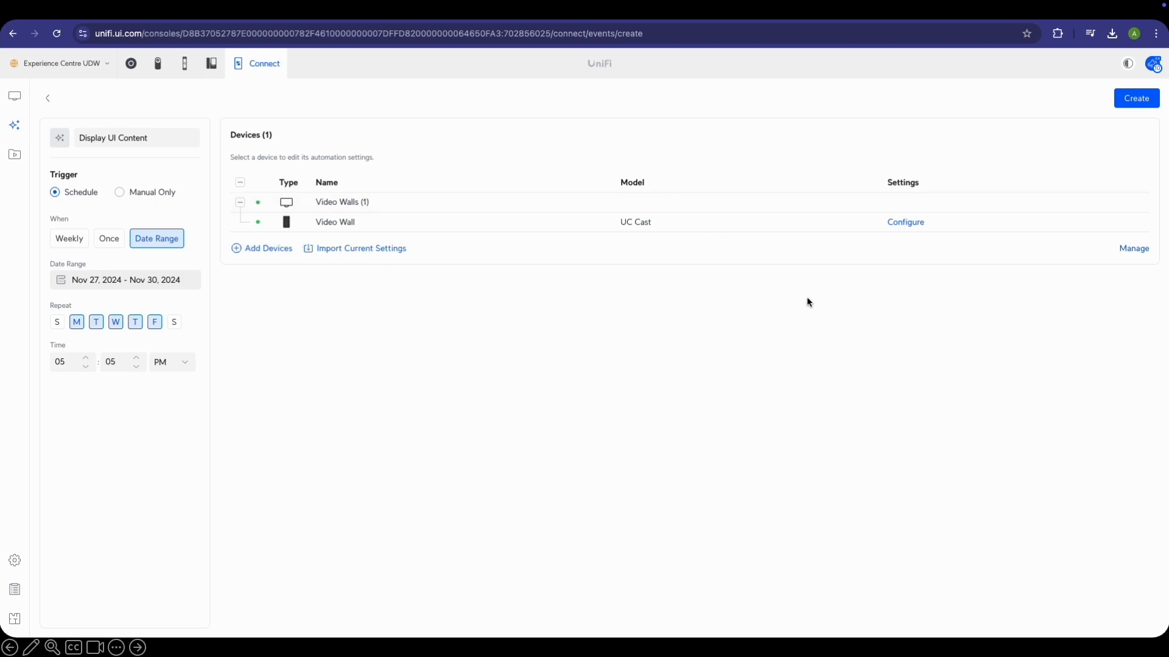
pyautogui.click(907, 223)
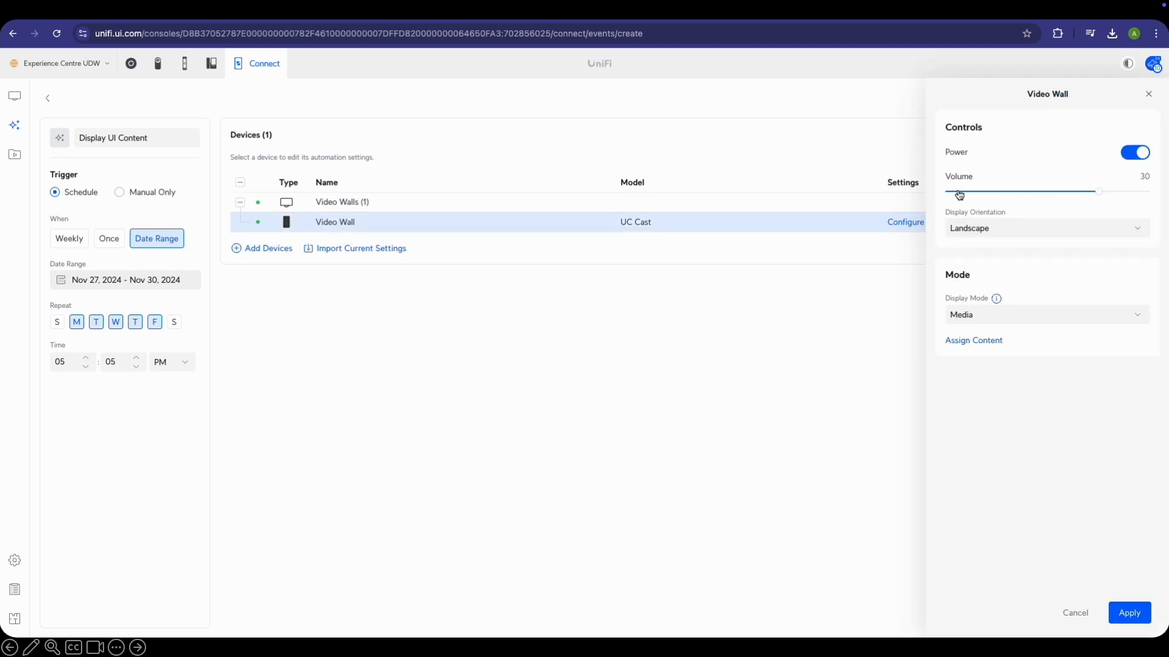
pyautogui.moveTo(1093, 195); pyautogui.dragTo(975, 207)
pyautogui.click(1041, 235)
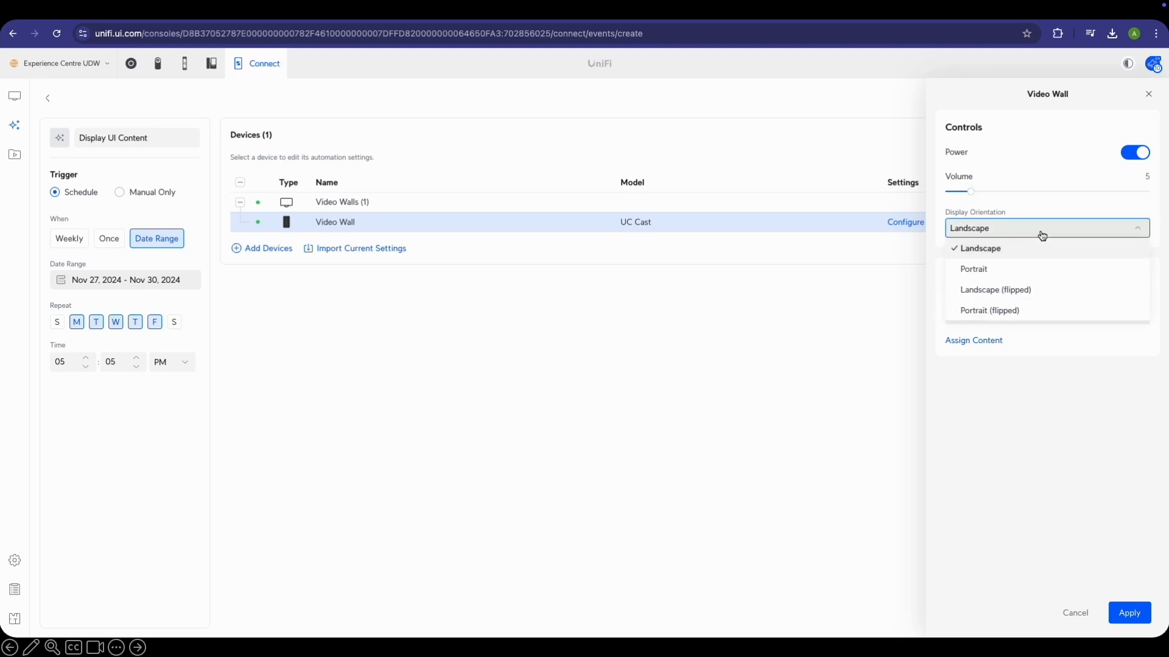
pyautogui.click(1036, 275)
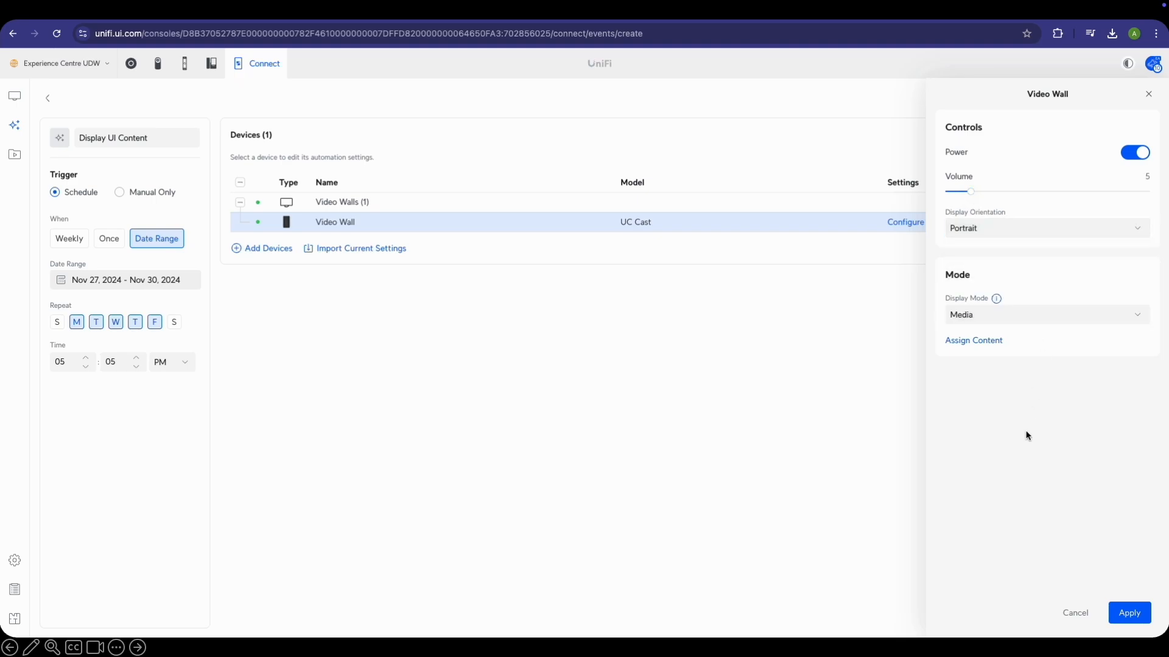
pyautogui.click(1013, 229)
pyautogui.click(1007, 247)
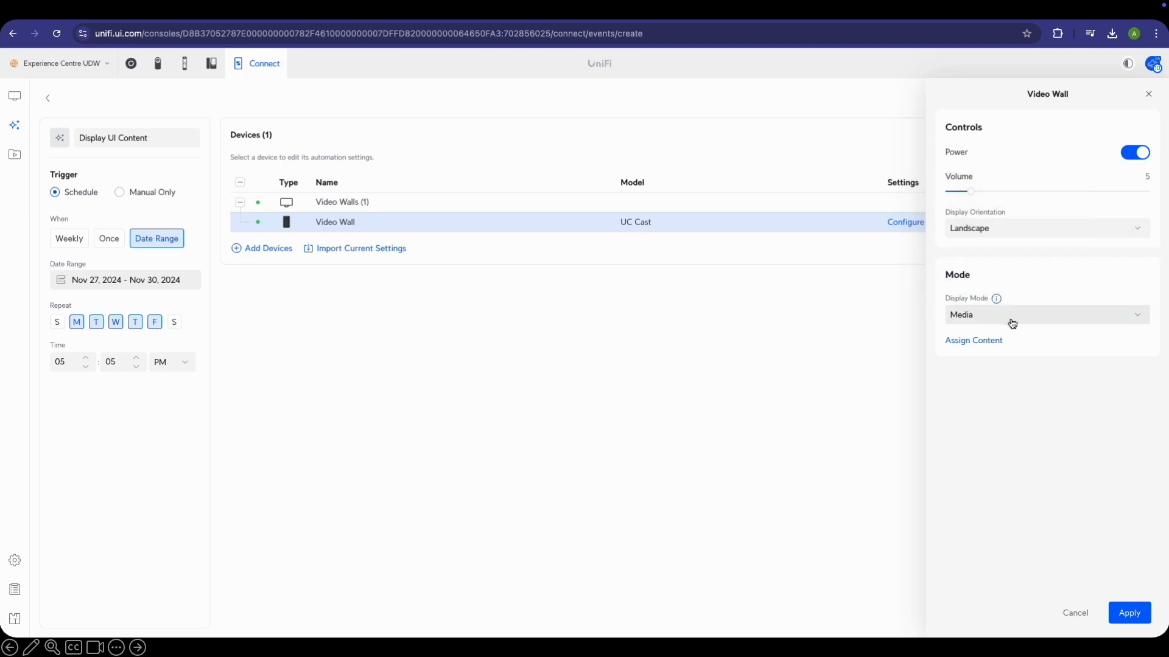
pyautogui.click(1131, 615)
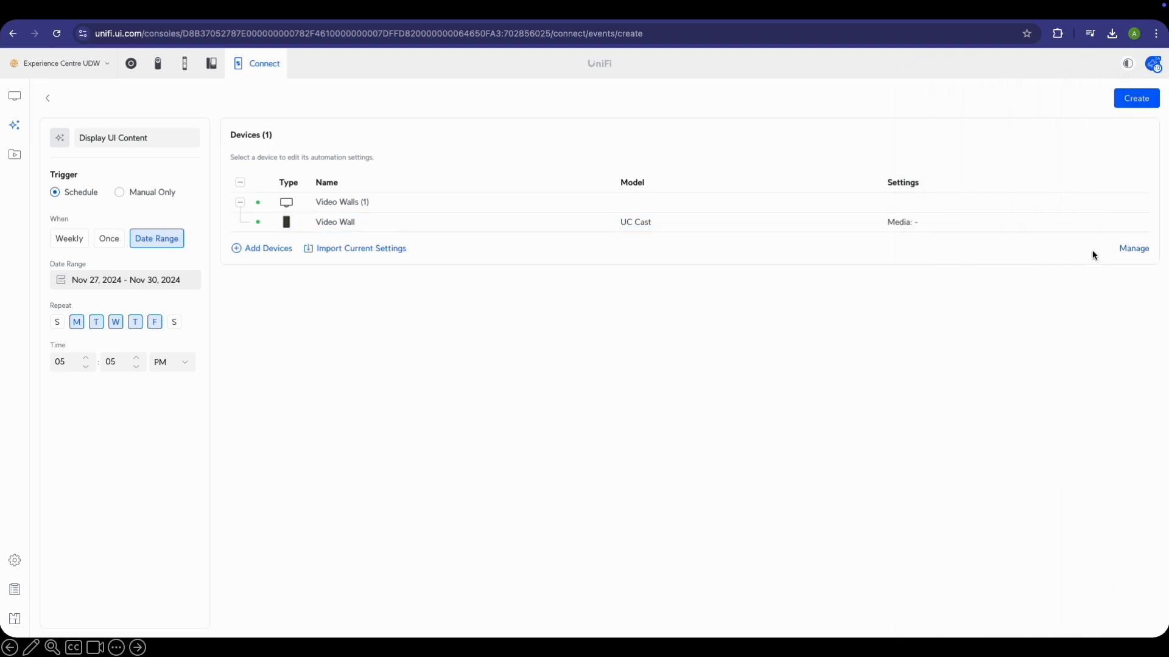
pyautogui.click(1137, 101)
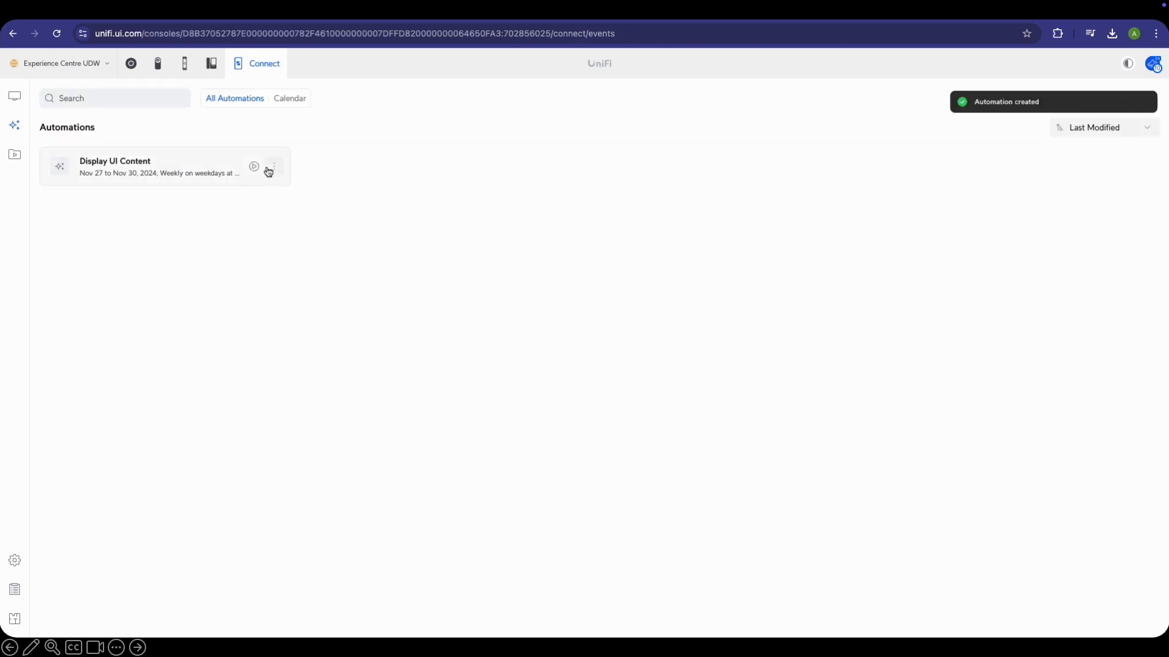
# Browse the November 2024 month calendar and open the Nov 29 Display UI Content run
pyautogui.click(290, 99)
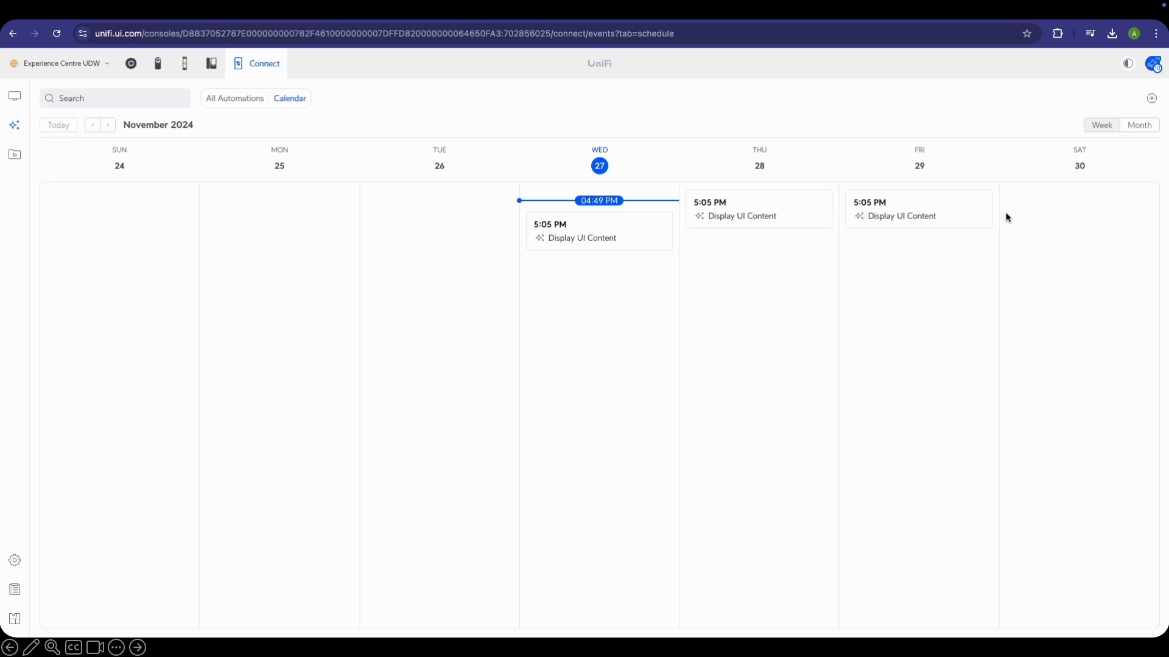
pyautogui.click(1140, 126)
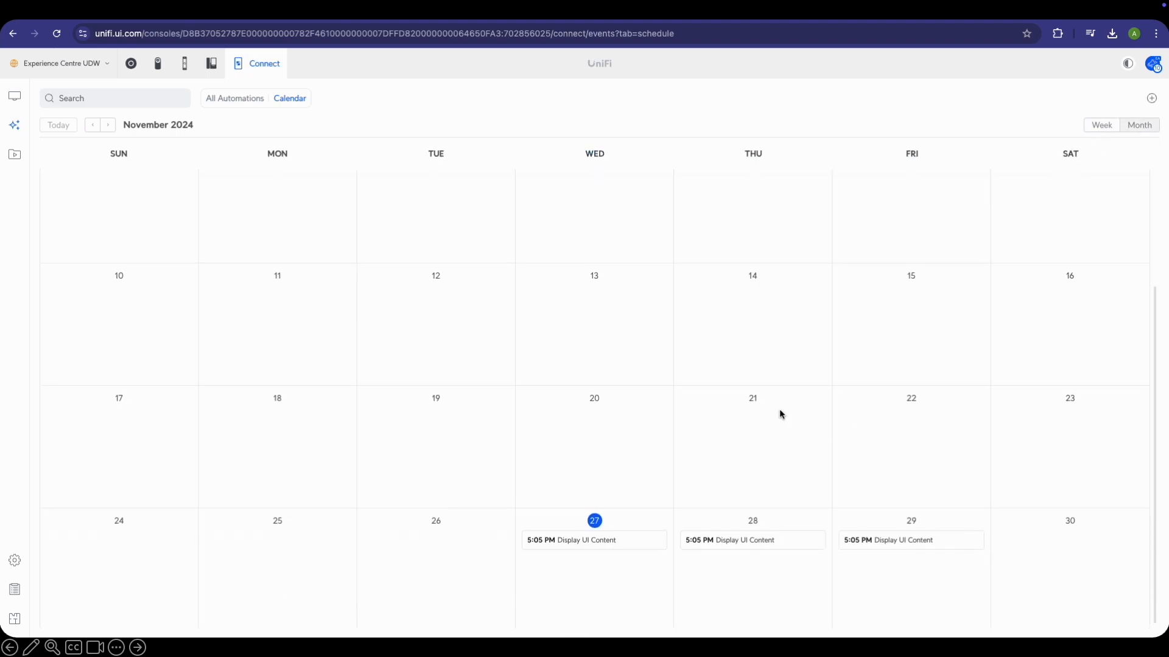
pyautogui.click(109, 127)
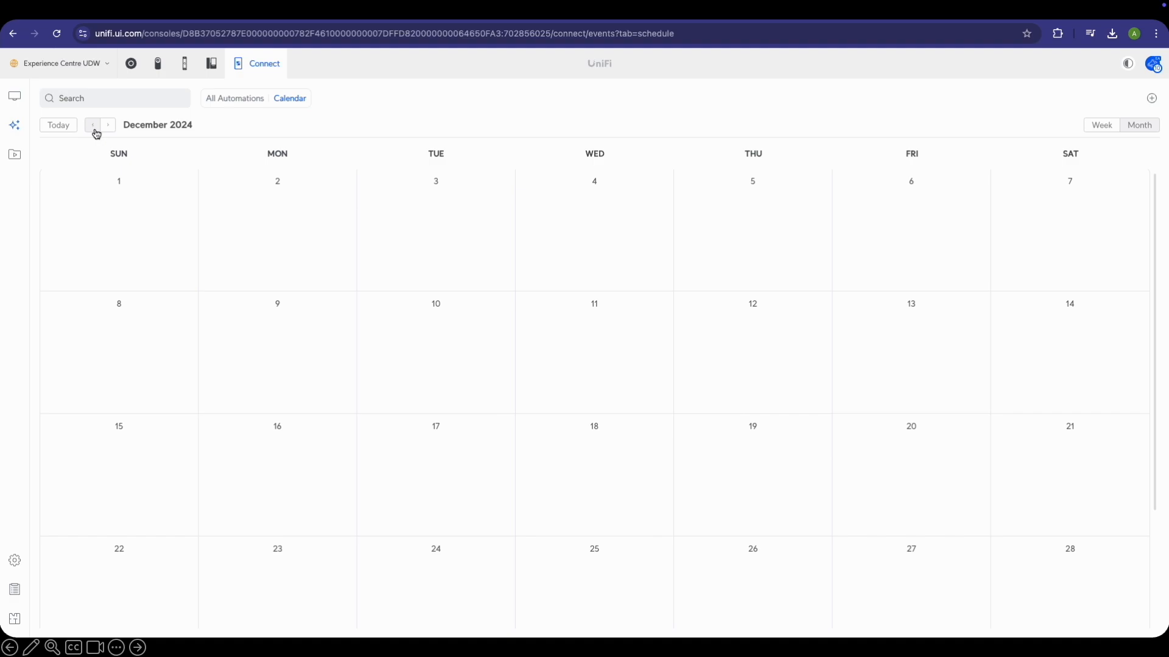
pyautogui.click(95, 129)
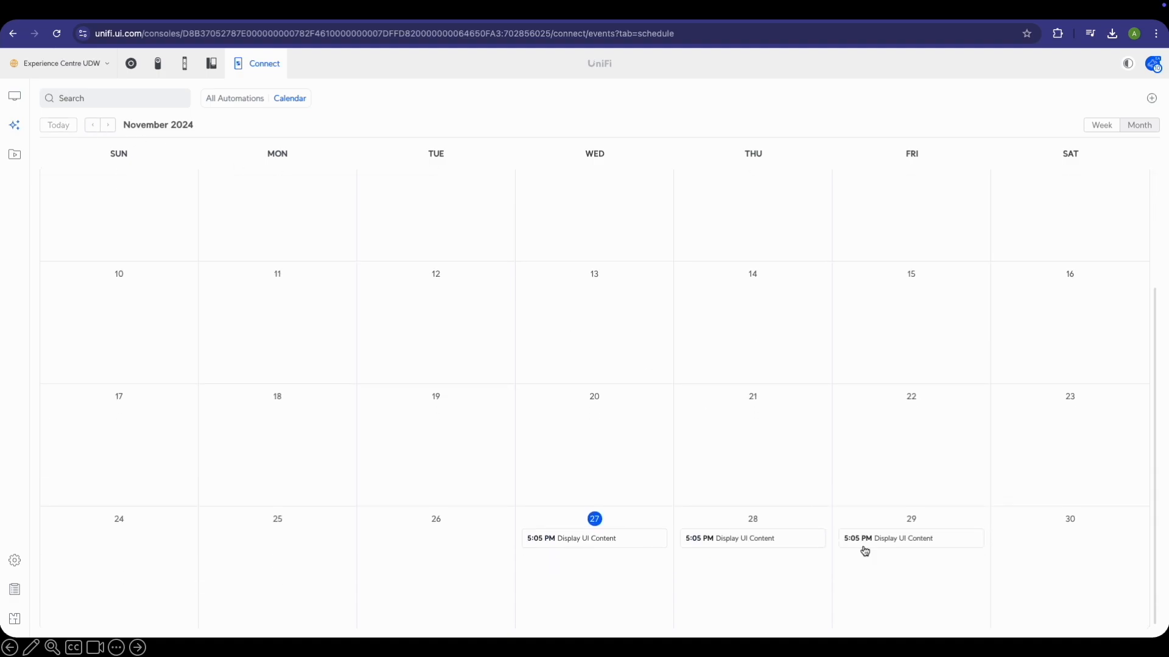
pyautogui.click(929, 538)
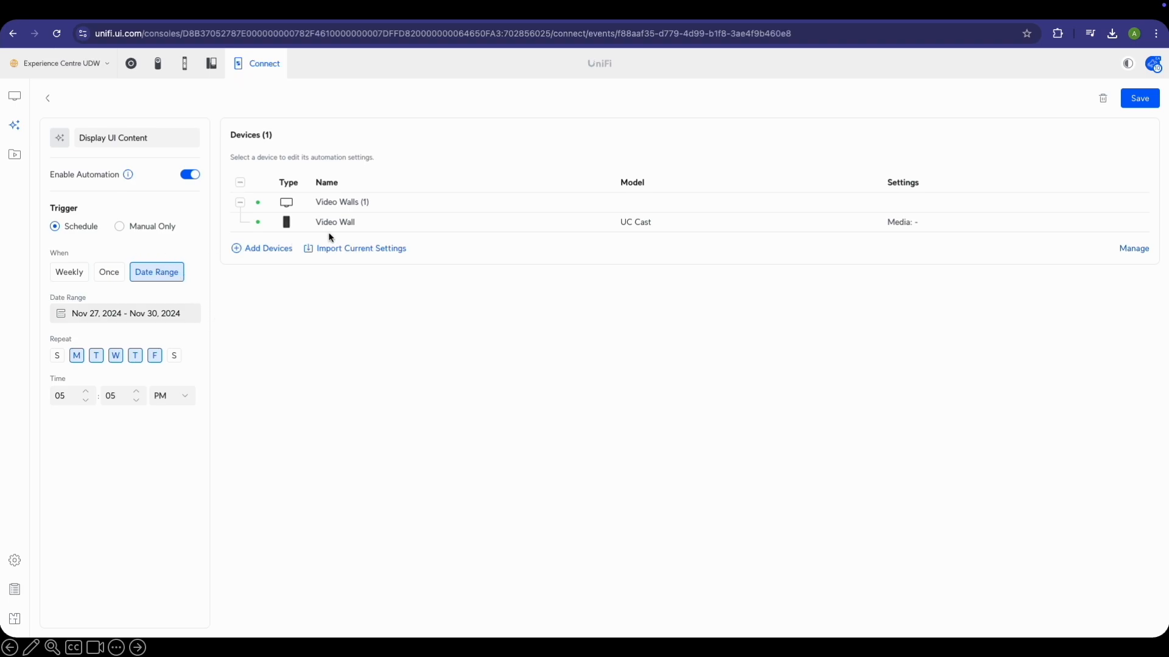
# Add the Front Door Display to the automation with its power set to off
pyautogui.click(263, 251)
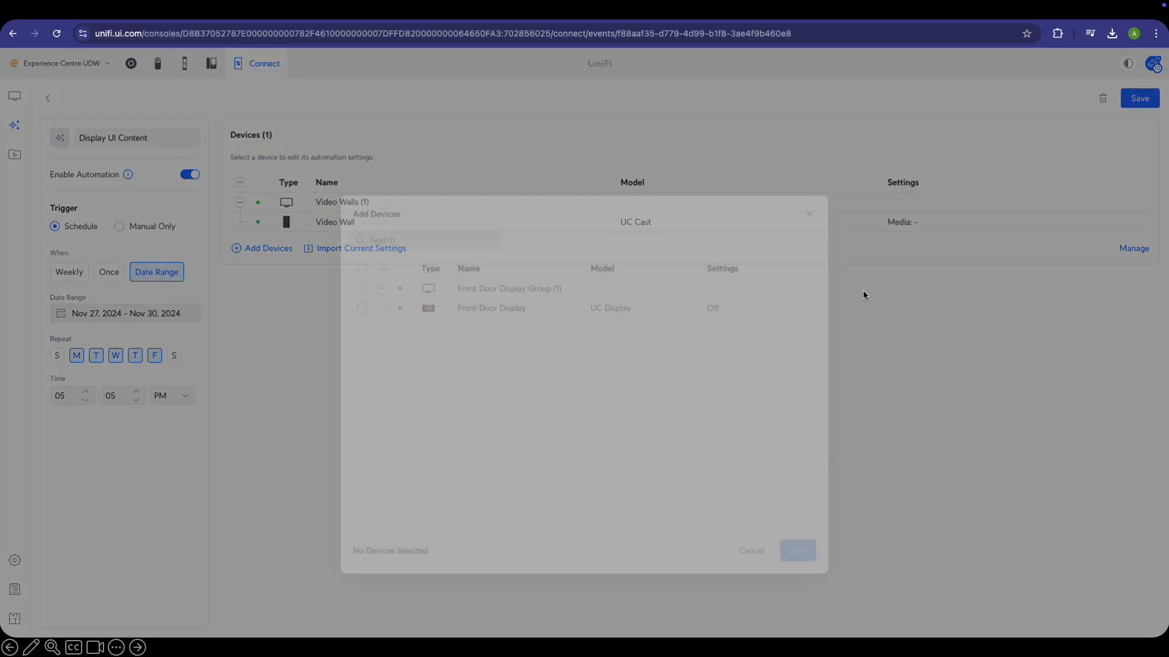
pyautogui.click(362, 267)
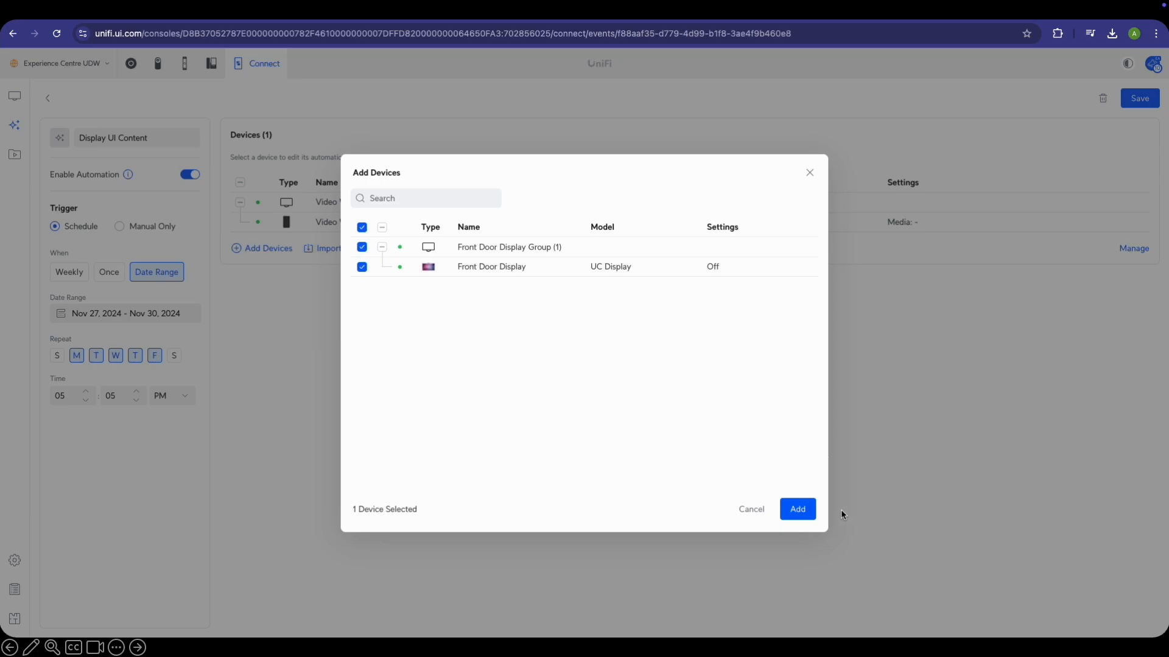
pyautogui.click(797, 509)
pyautogui.click(528, 264)
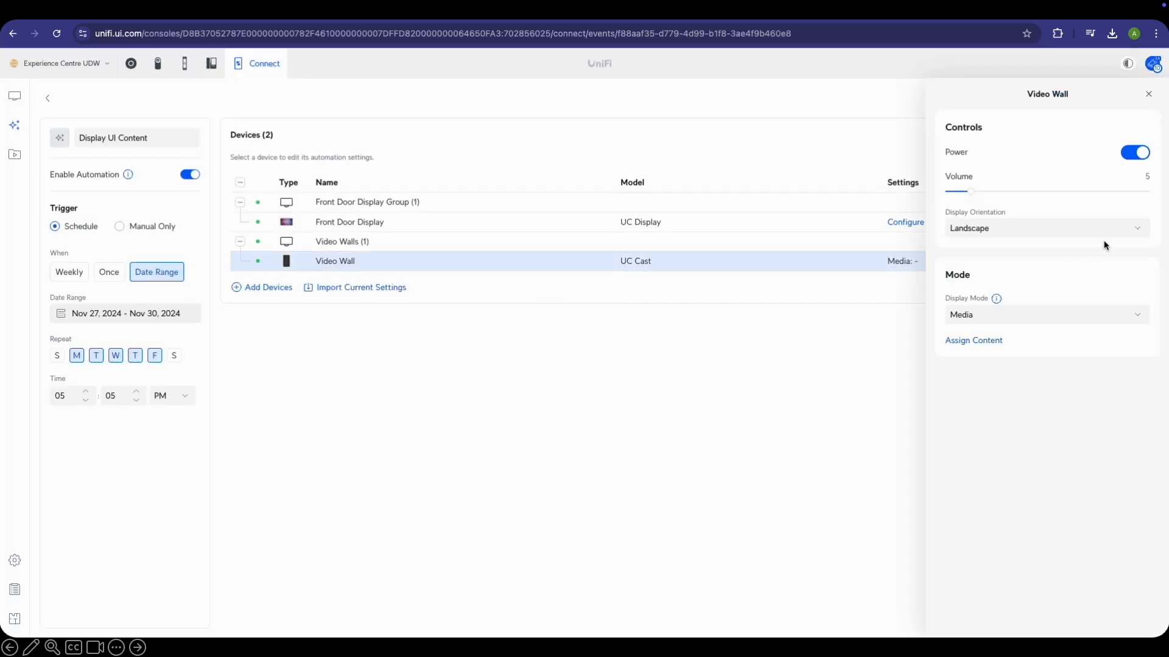
pyautogui.click(642, 227)
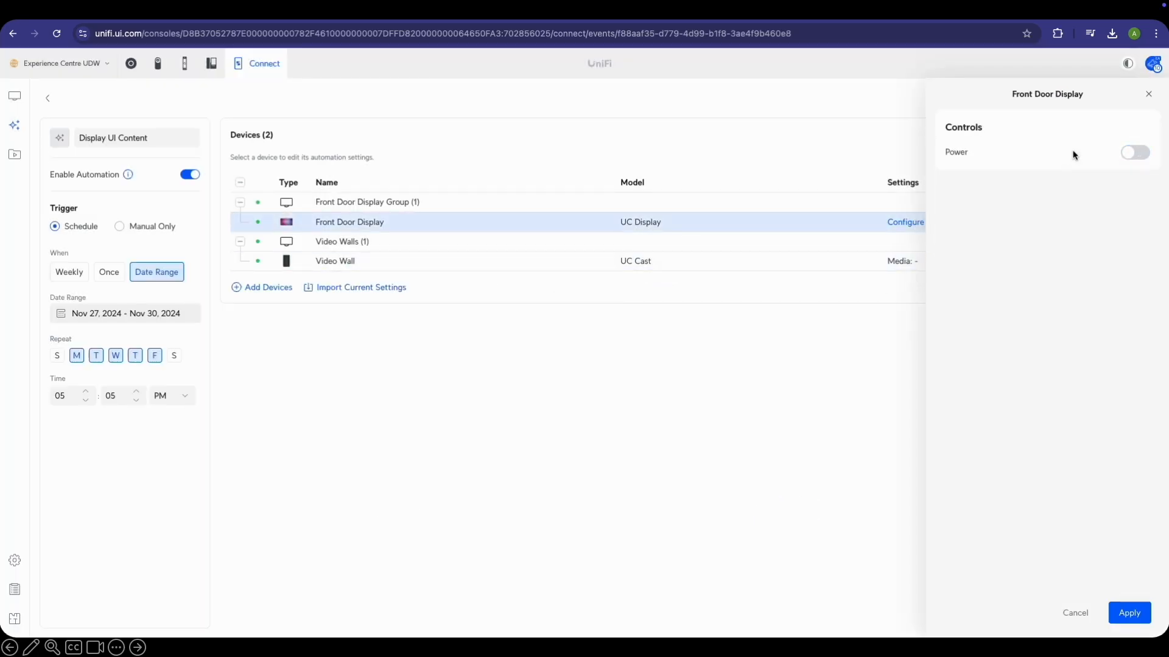
pyautogui.click(1132, 154)
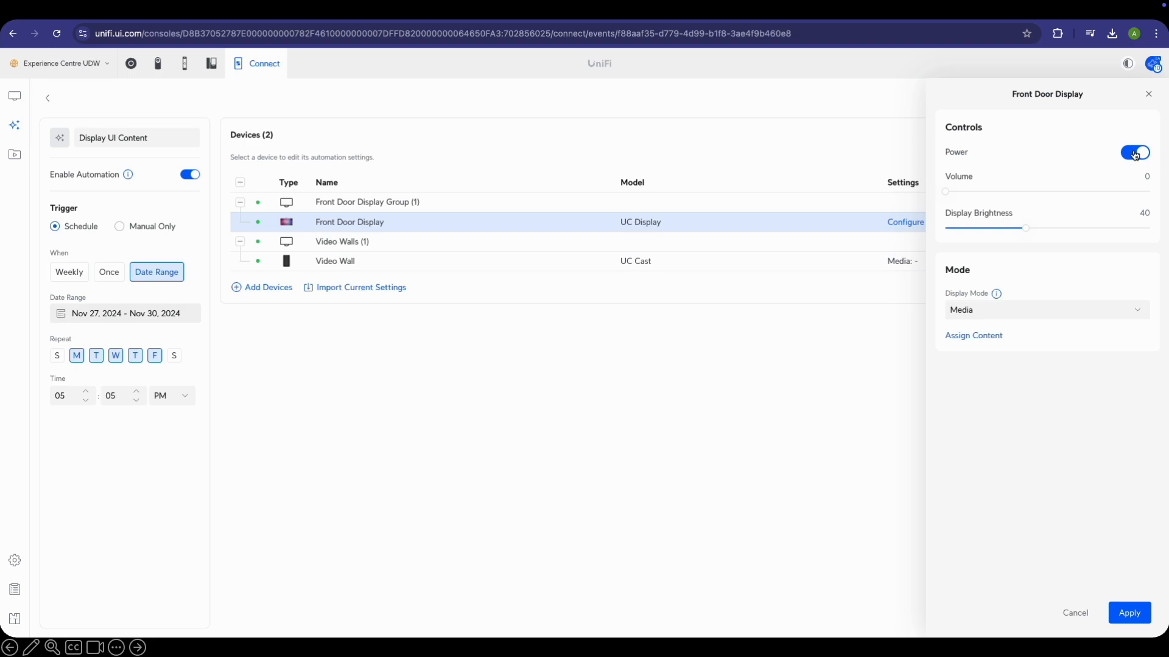
pyautogui.click(1135, 154)
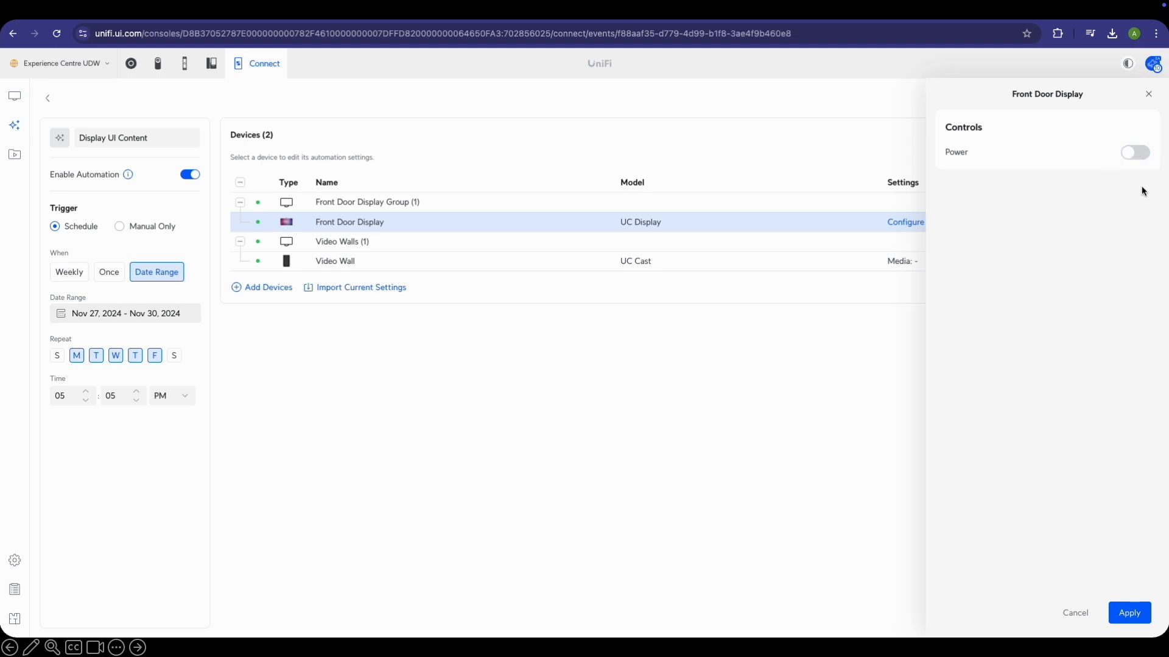
pyautogui.click(1129, 612)
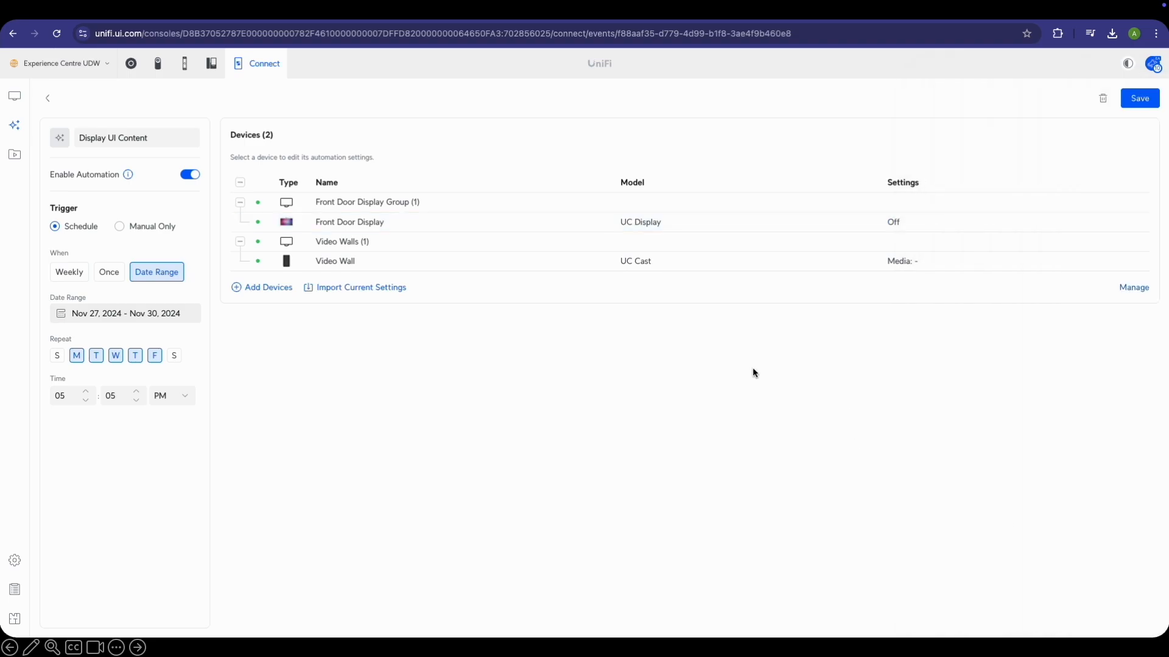
# Assign Main Layout to the Video Wall and save the automation
pyautogui.click(943, 268)
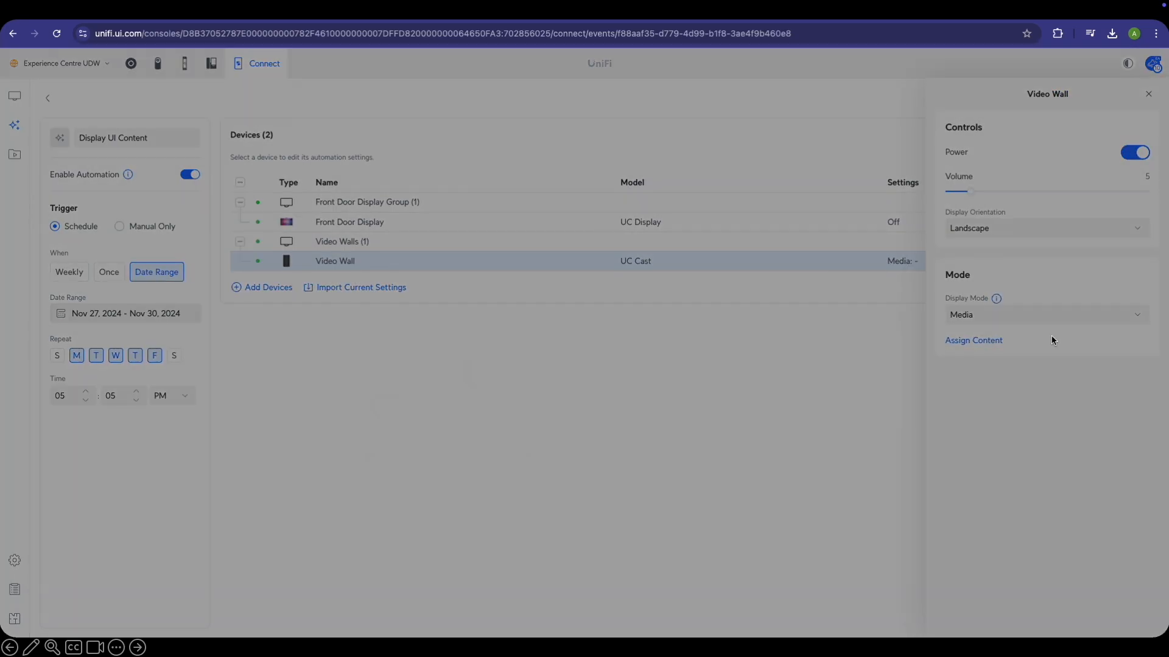
pyautogui.click(973, 340)
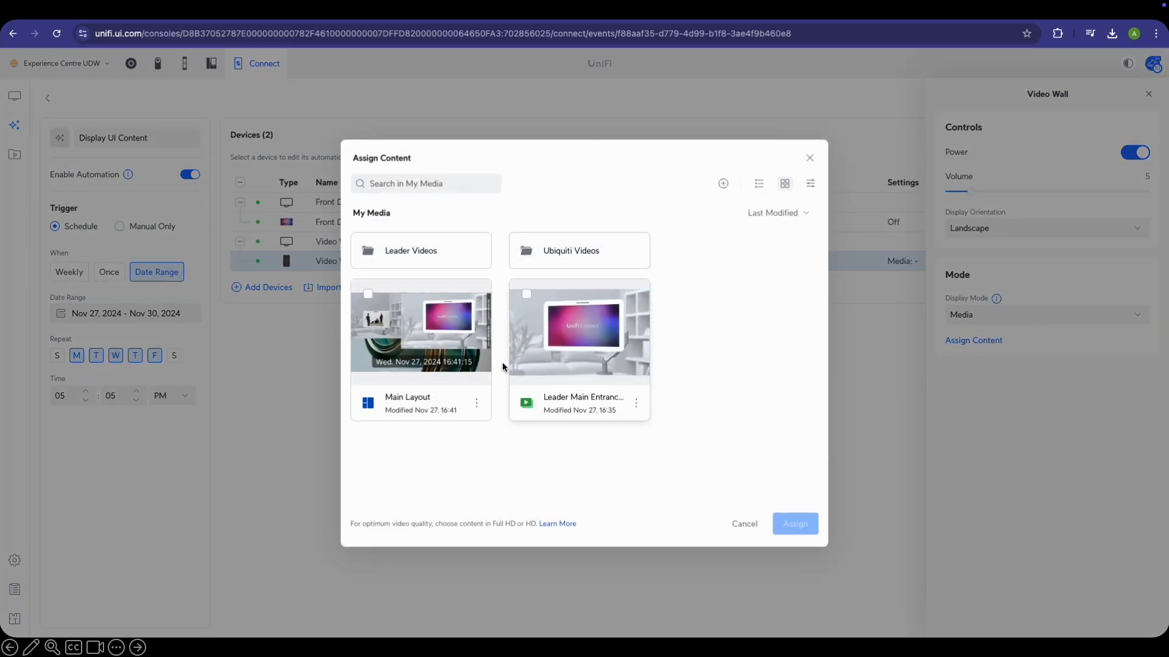
pyautogui.click(435, 407)
pyautogui.click(797, 523)
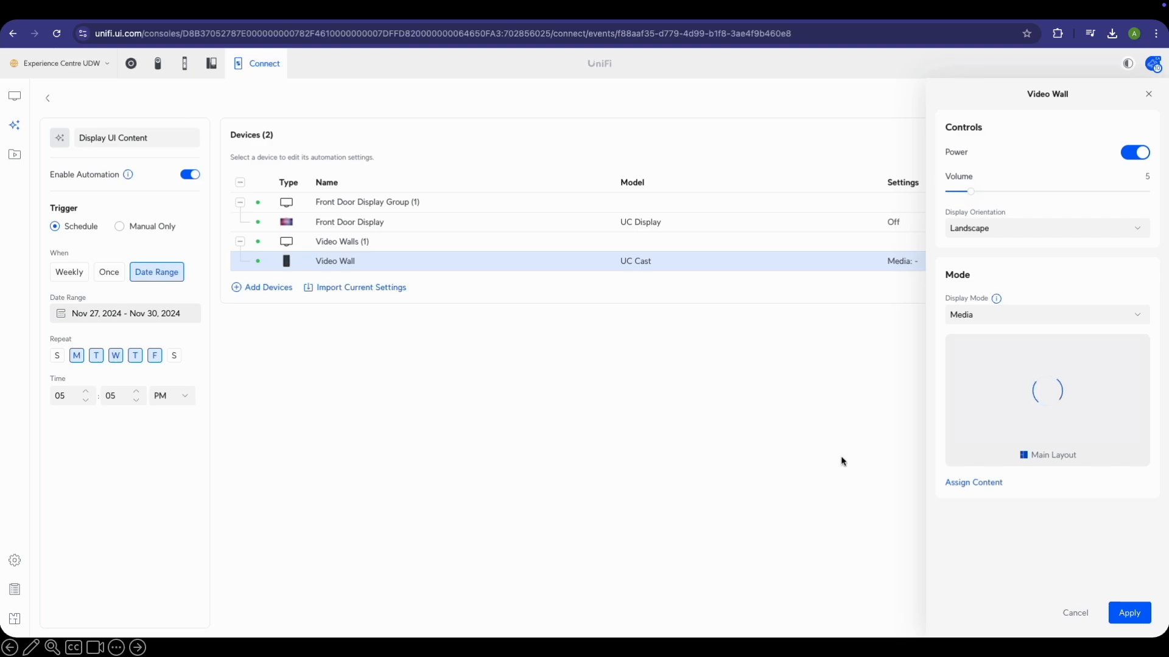
pyautogui.click(1127, 615)
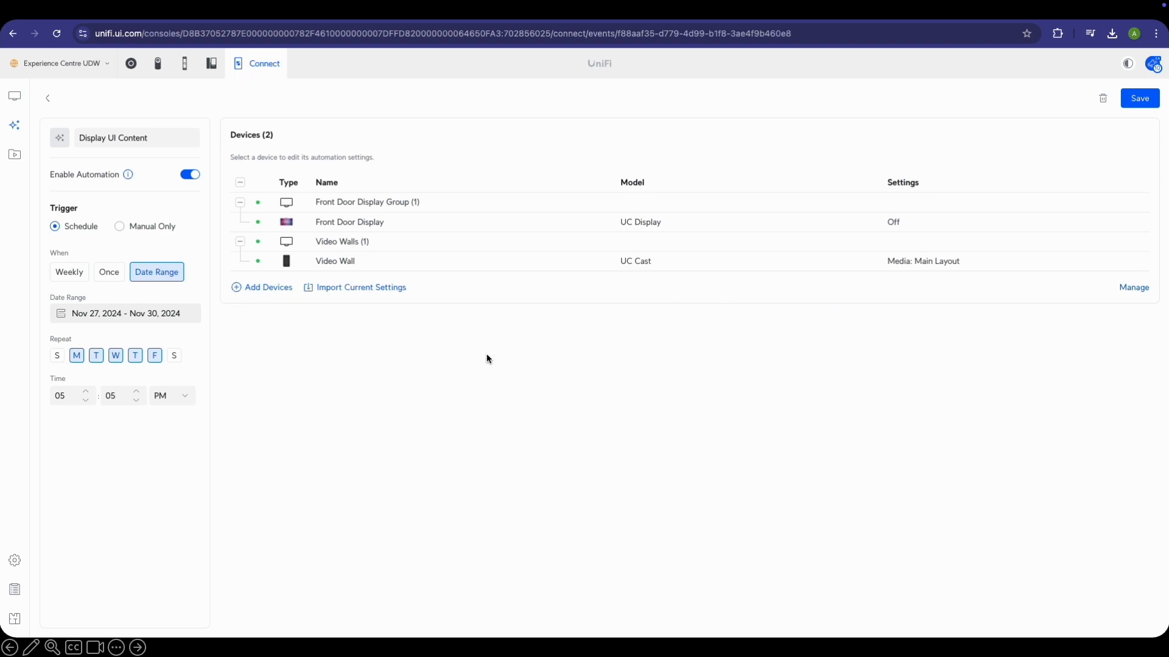
pyautogui.click(1139, 100)
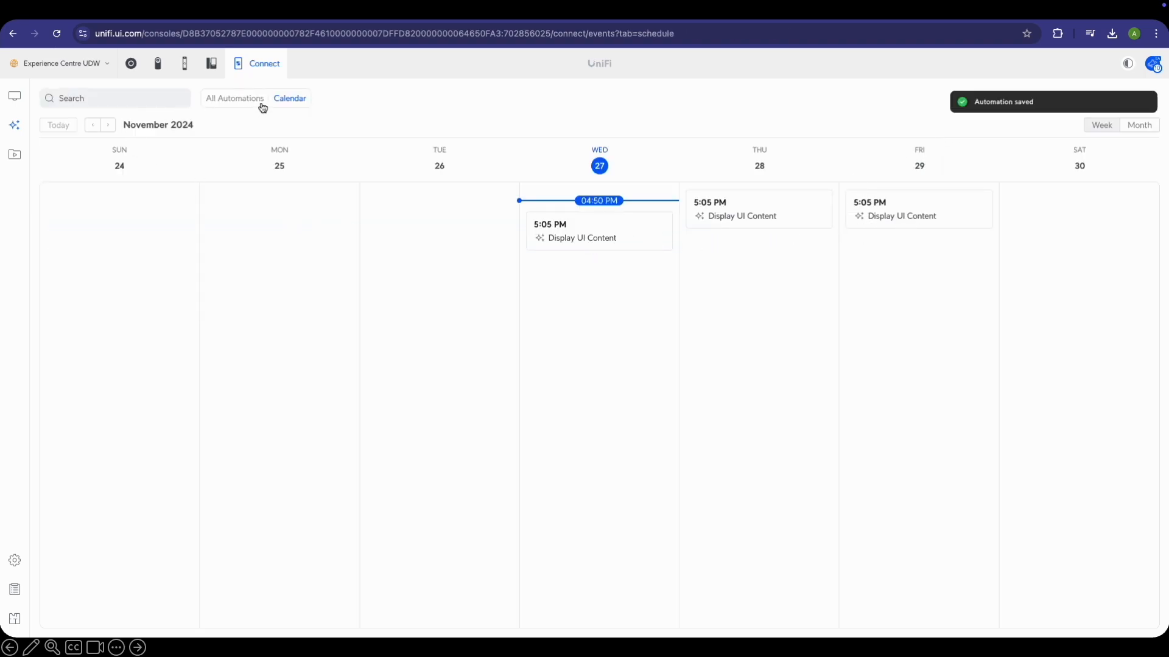
# Run Display UI Content immediately from the All Automations list, then open it for editing
pyautogui.click(1139, 125)
pyautogui.scroll(-2, 669, 244)
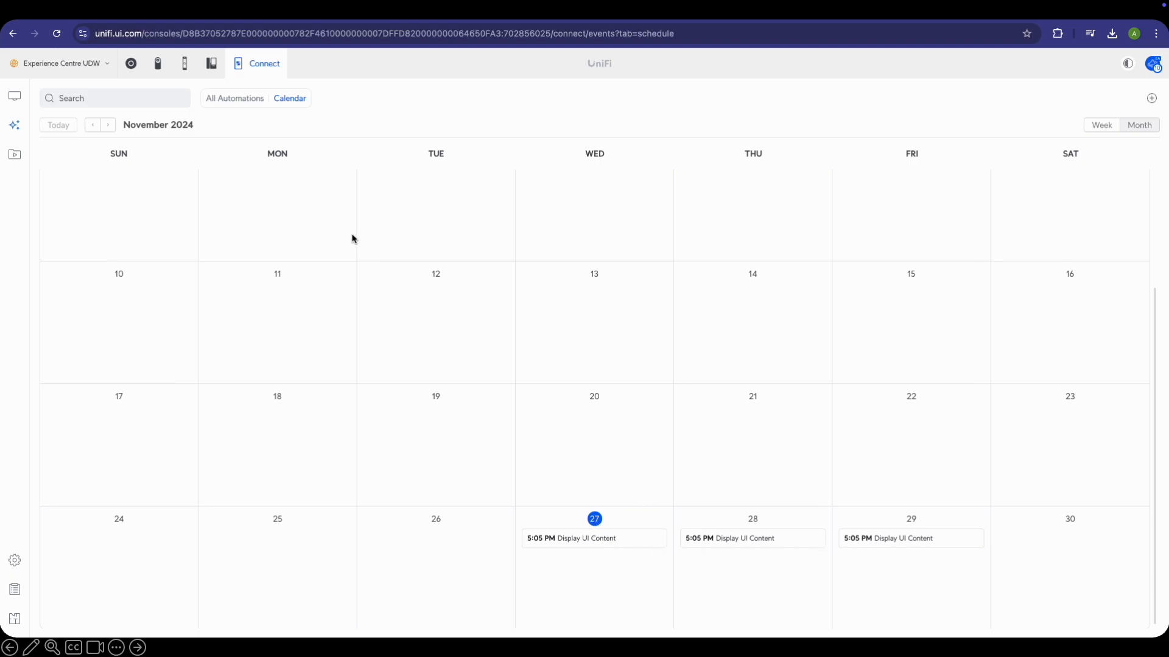
pyautogui.click(248, 99)
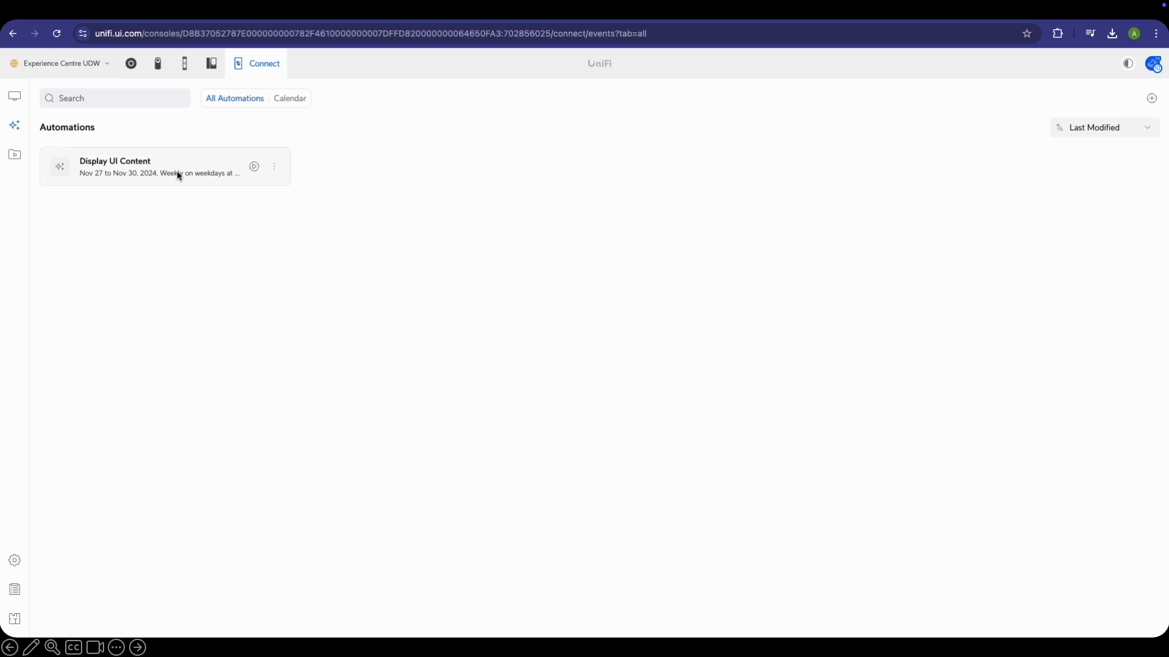
pyautogui.click(254, 168)
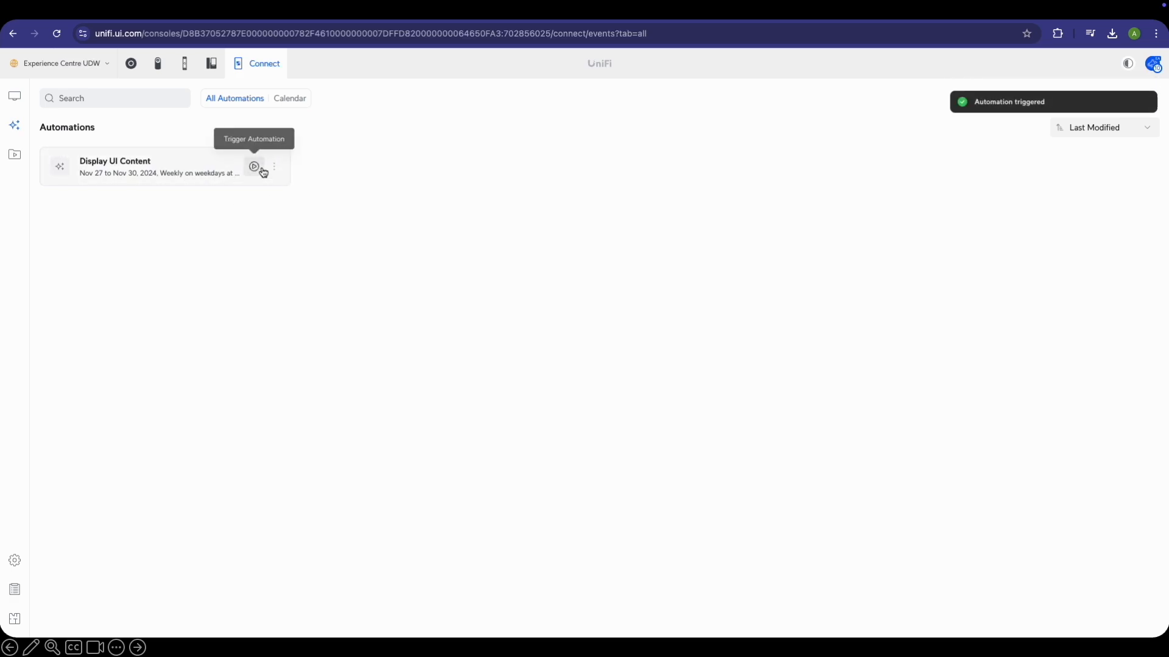
pyautogui.click(274, 168)
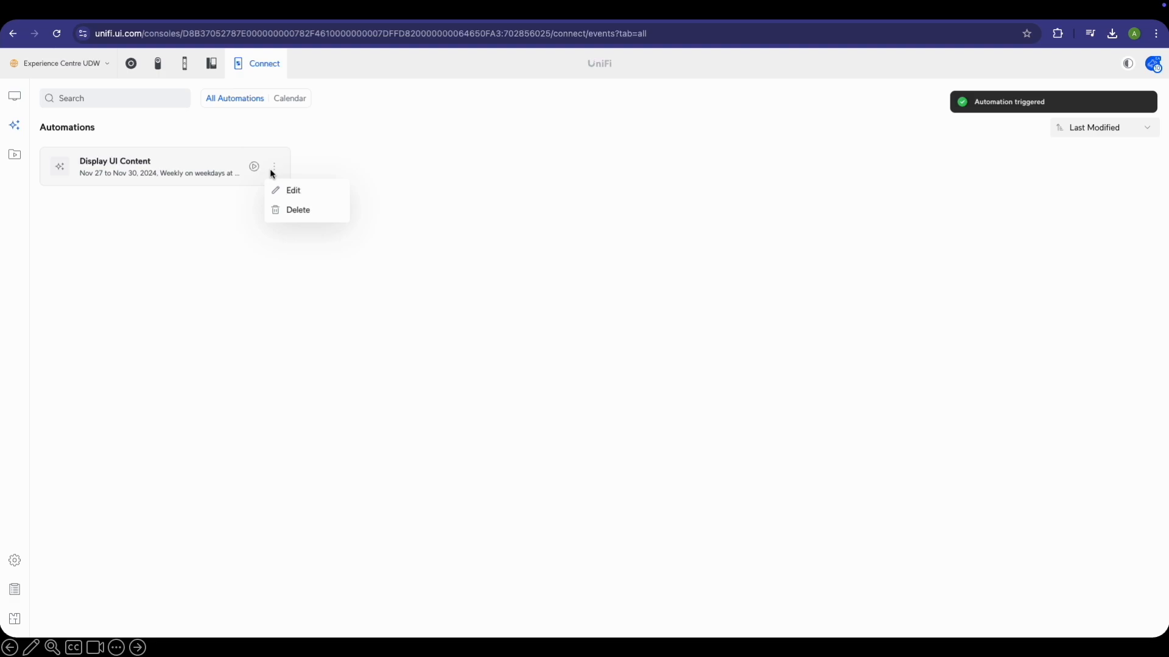
pyautogui.click(284, 194)
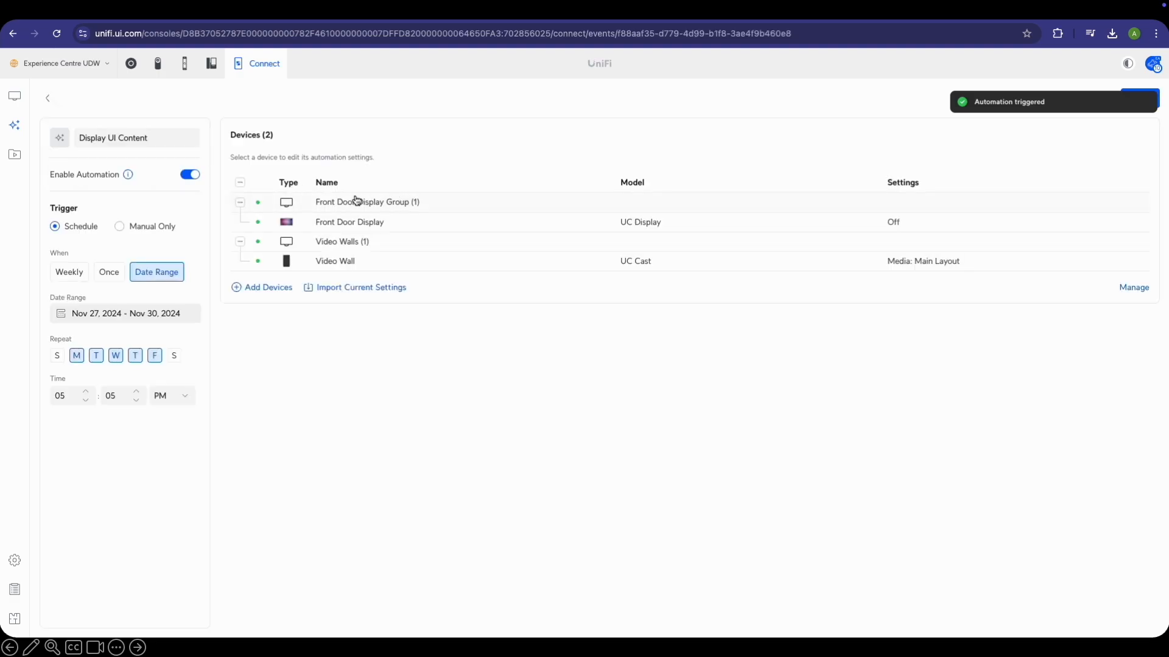
# Check the Video Wall's details and Settings tab on the Displays page
pyautogui.click(14, 97)
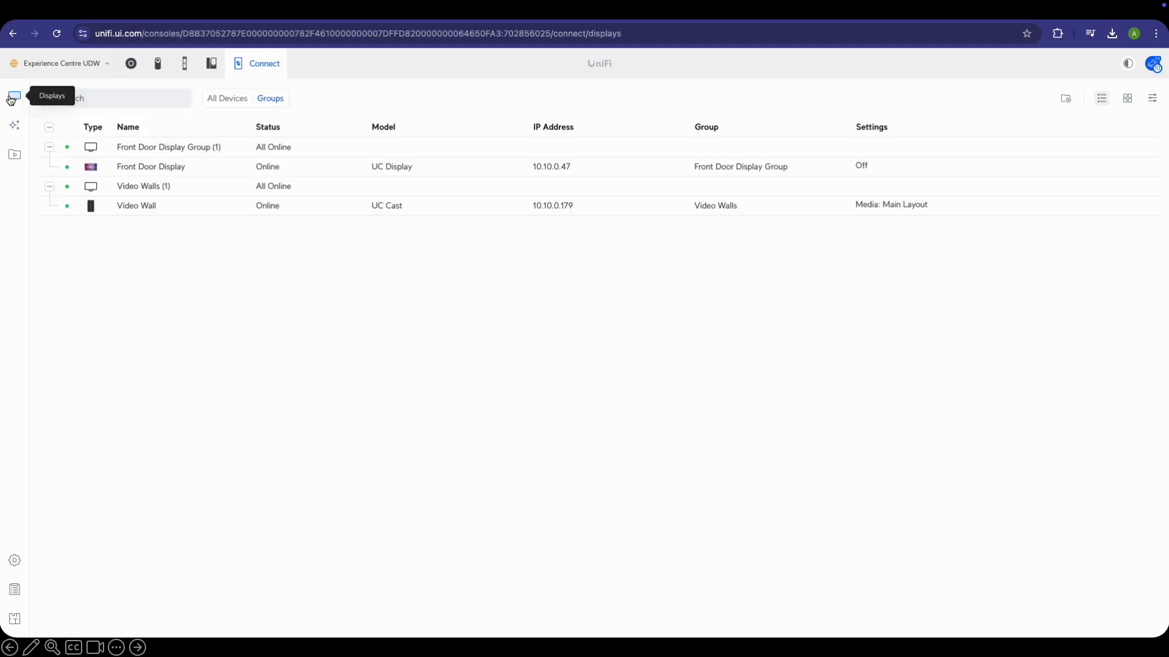
pyautogui.click(180, 214)
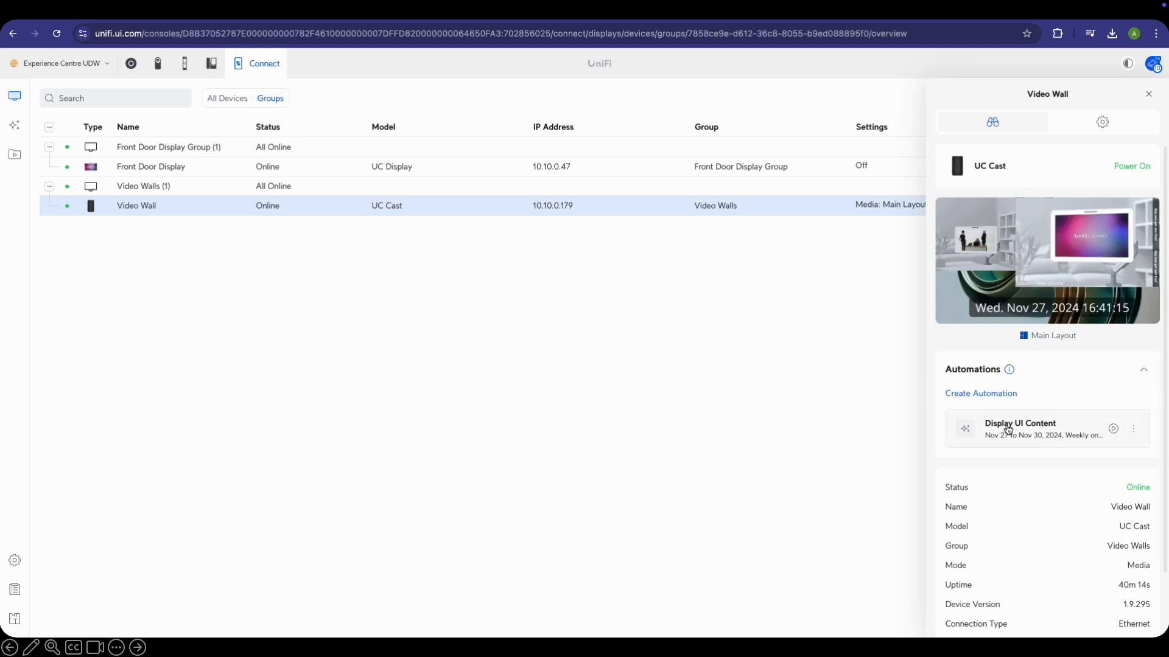
pyautogui.scroll(-2, 1122, 397)
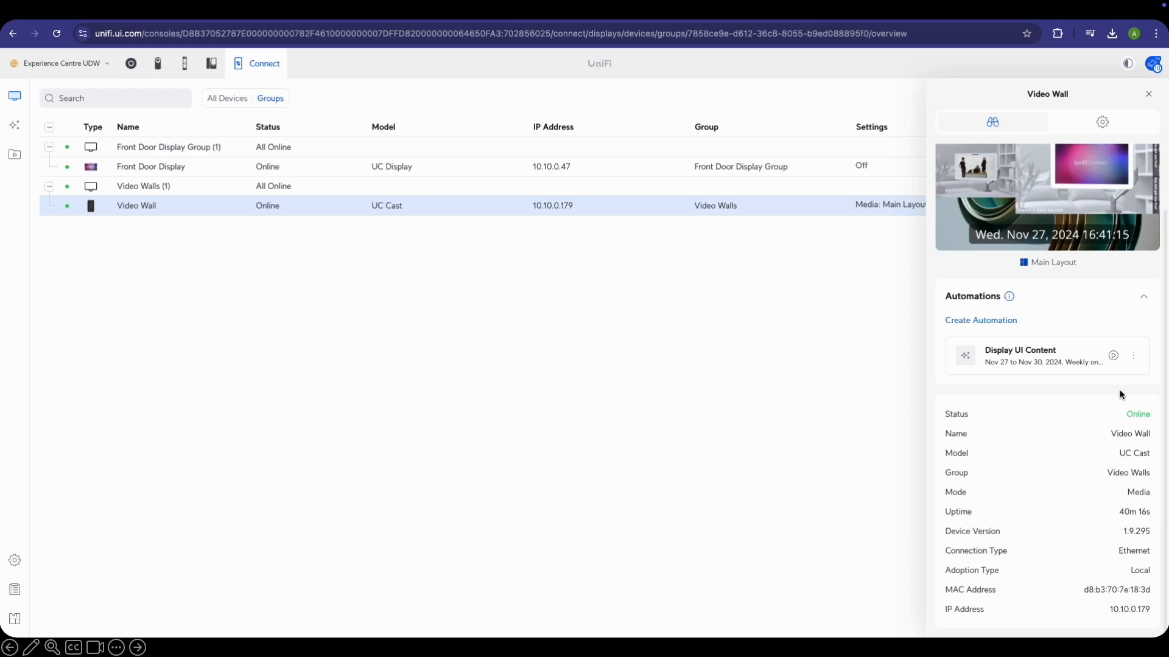
pyautogui.scroll(2, 1122, 398)
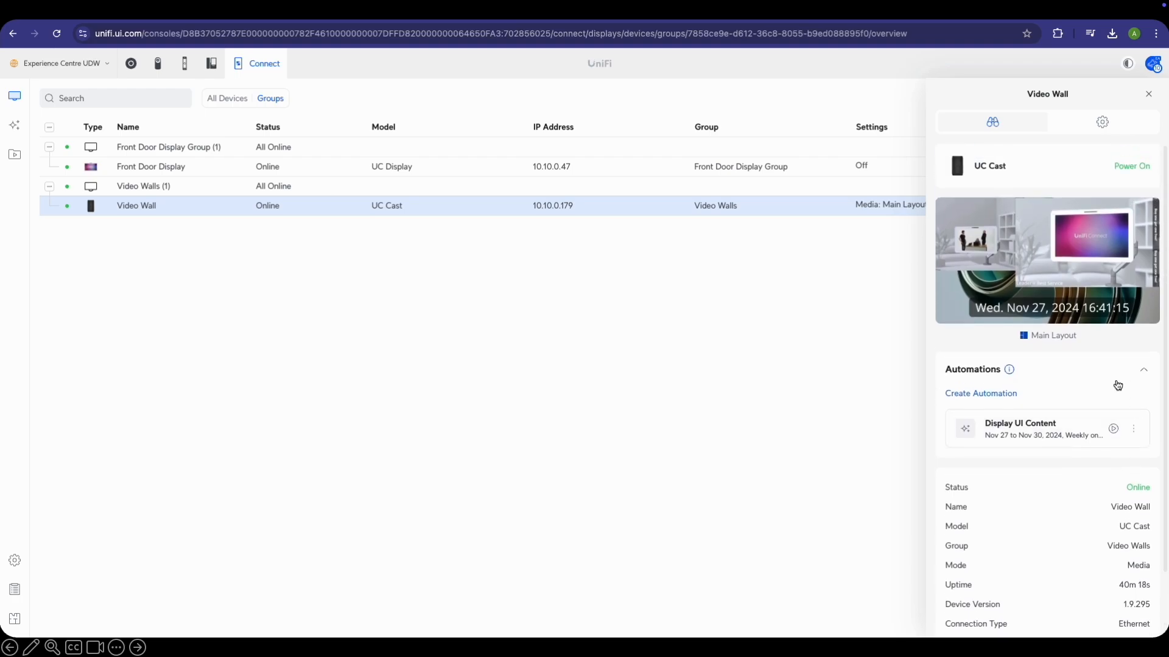
pyautogui.click(1103, 124)
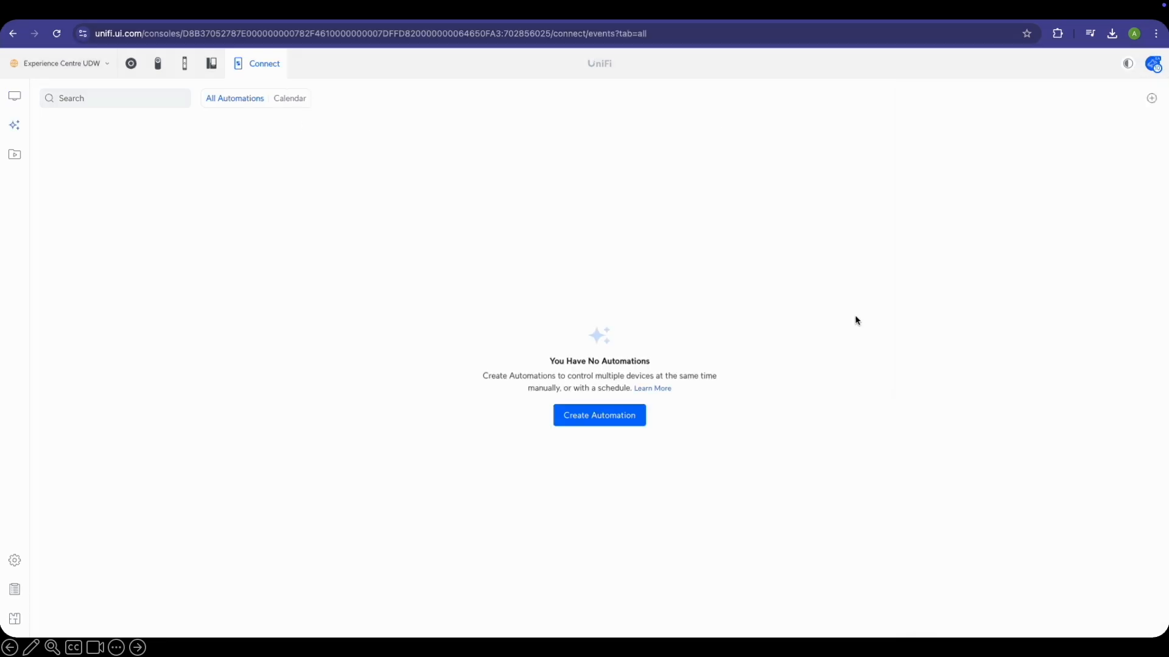
pyautogui.click(589, 417)
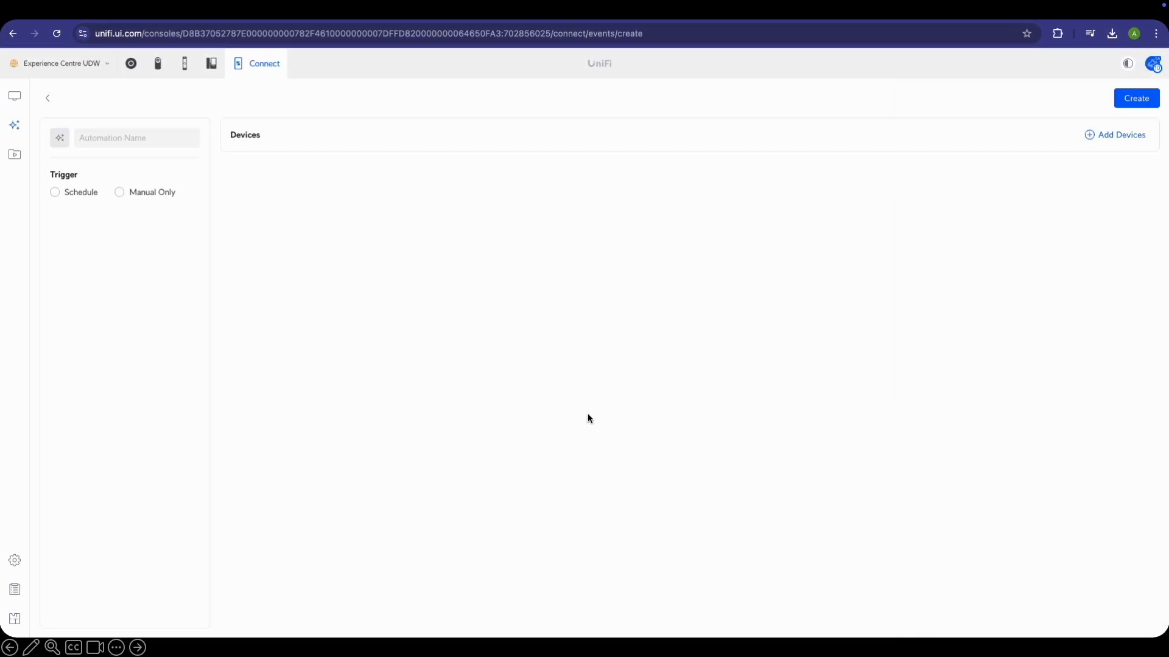
# Name the automation 'Web Page Login During Day' and schedule it weekly, Monday–Friday at 08:00 AM
pyautogui.click(157, 139)
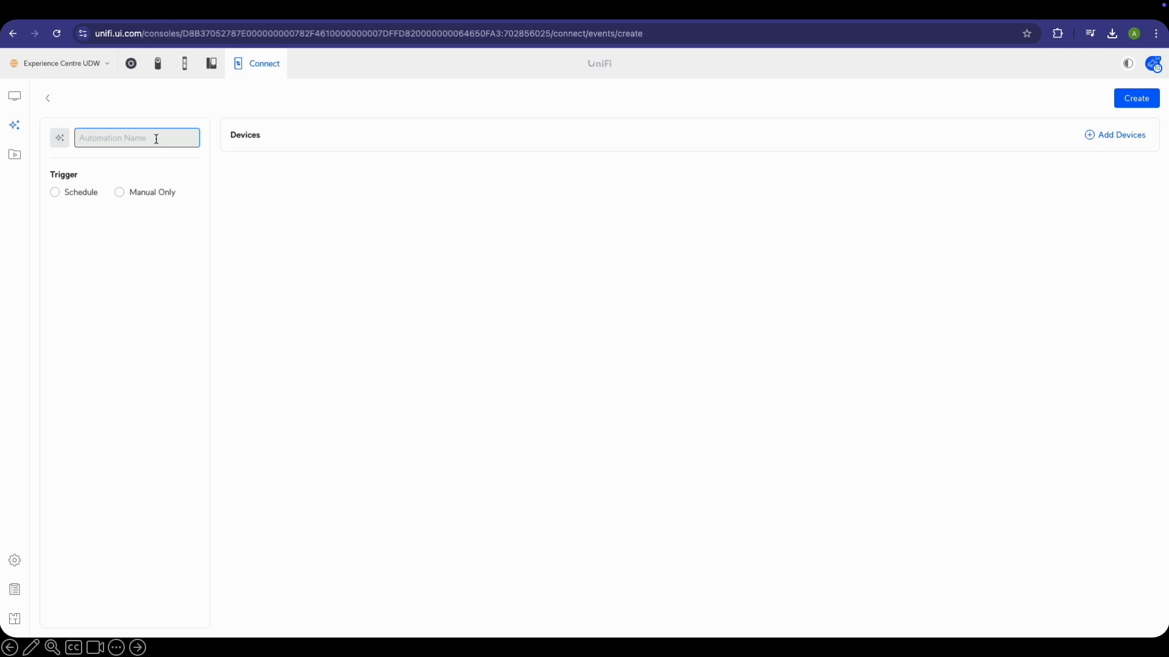
pyautogui.write('Web Page Login During Day')
pyautogui.click(76, 196)
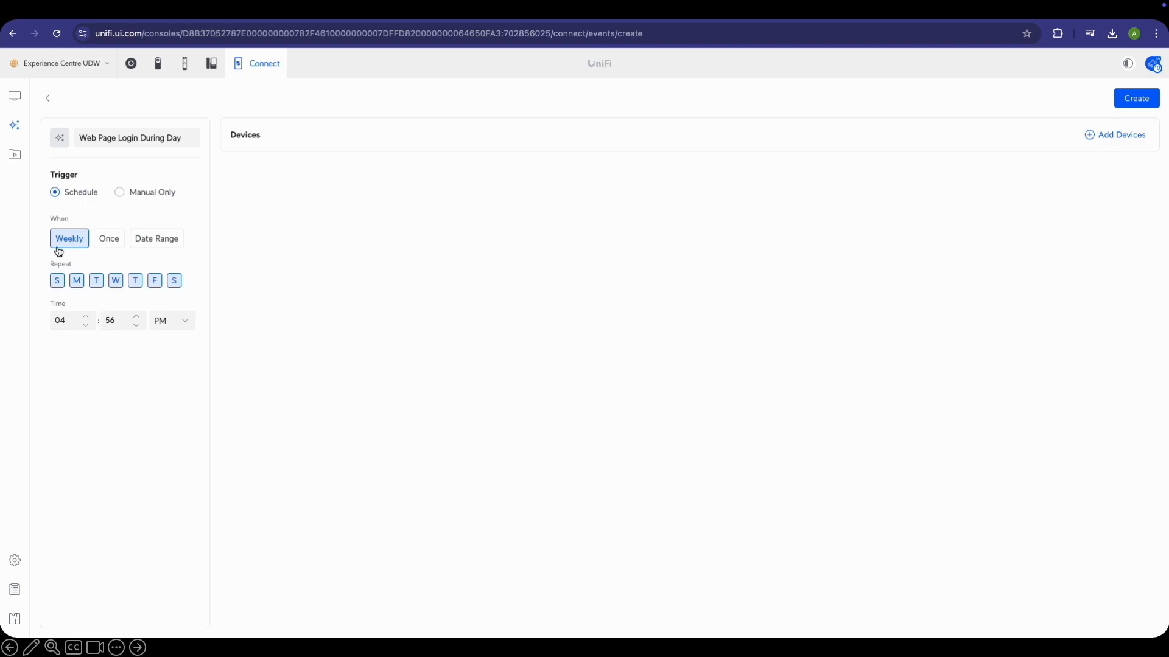
pyautogui.click(74, 322)
pyautogui.write('01')
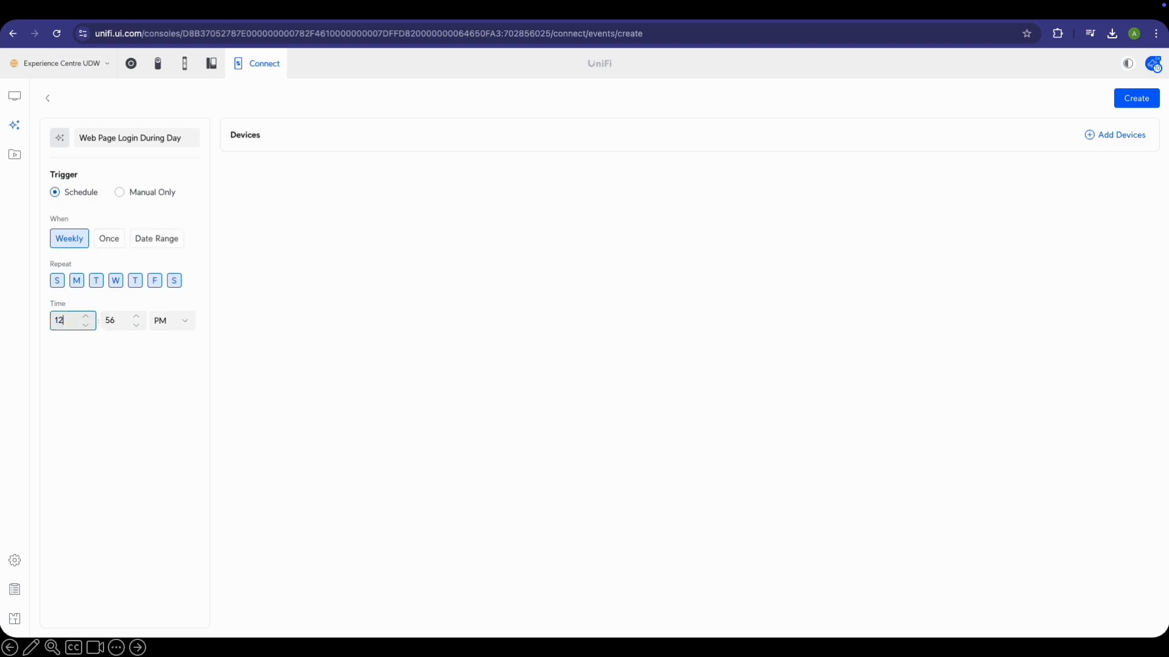
pyautogui.click(86, 326)
pyautogui.click(86, 326)
pyautogui.click(86, 325)
pyautogui.click(86, 325)
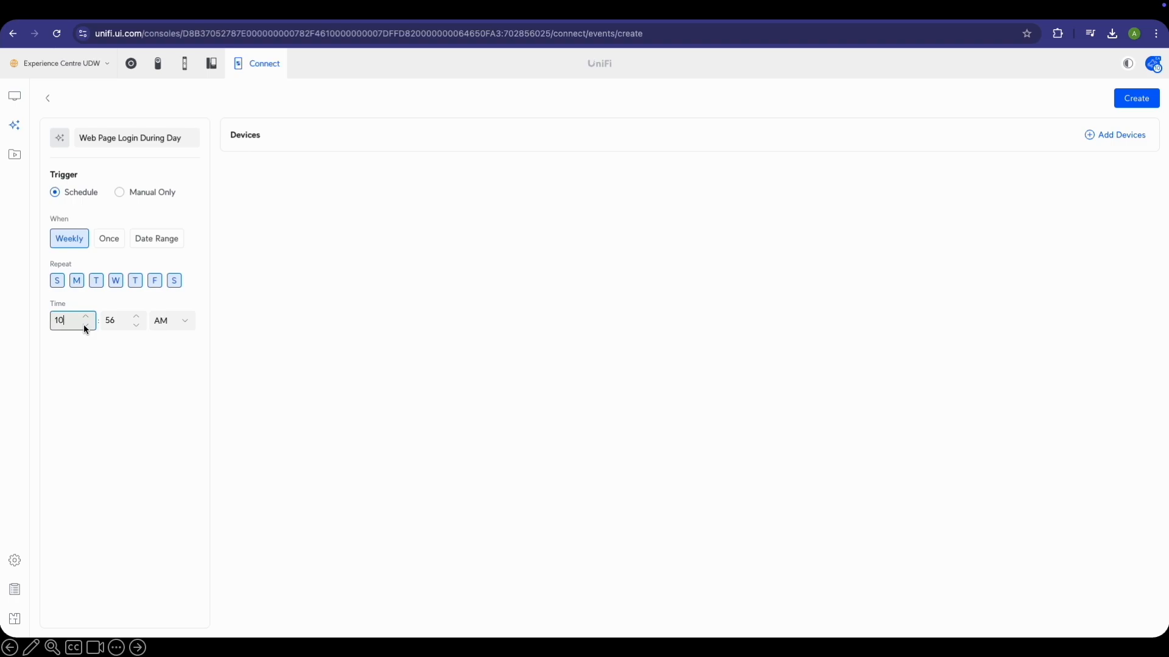
pyautogui.click(119, 323)
pyautogui.write('00')
pyautogui.click(57, 281)
pyautogui.click(174, 281)
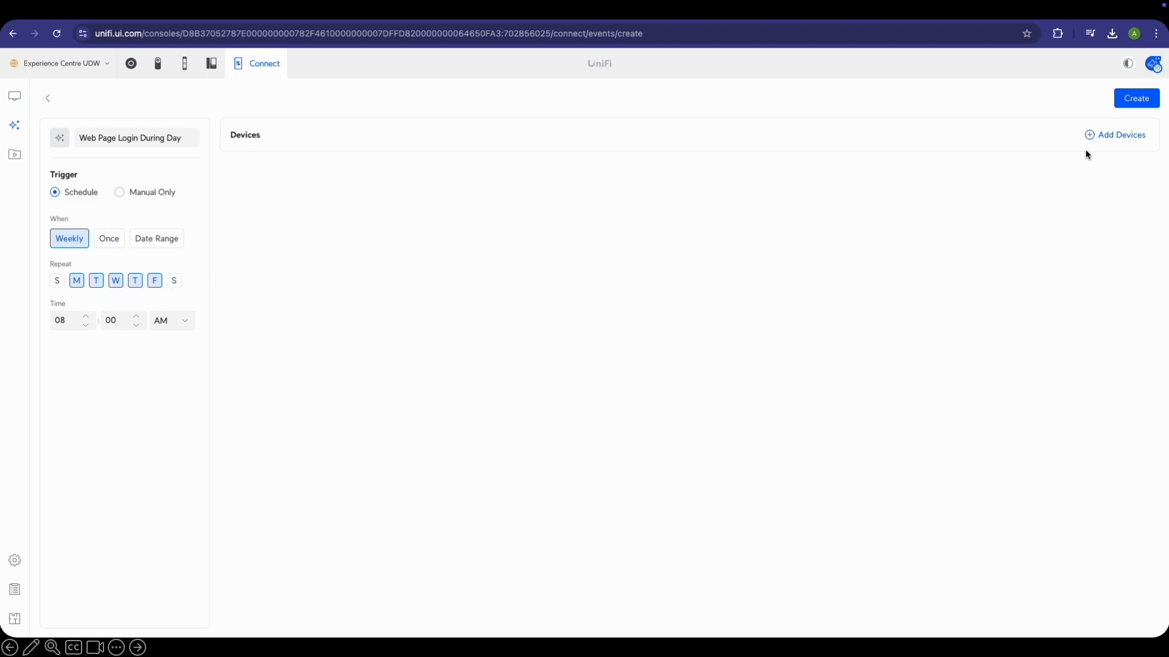
# Add the Front Door Display to the automation and open its display settings
pyautogui.click(1107, 136)
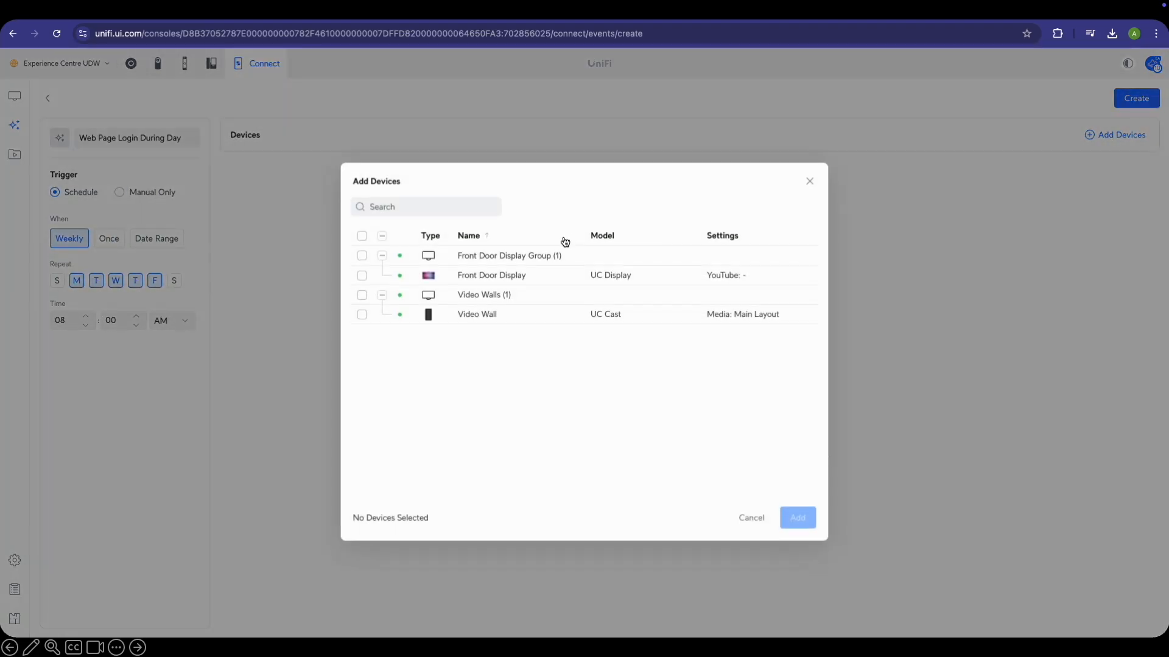
pyautogui.click(362, 267)
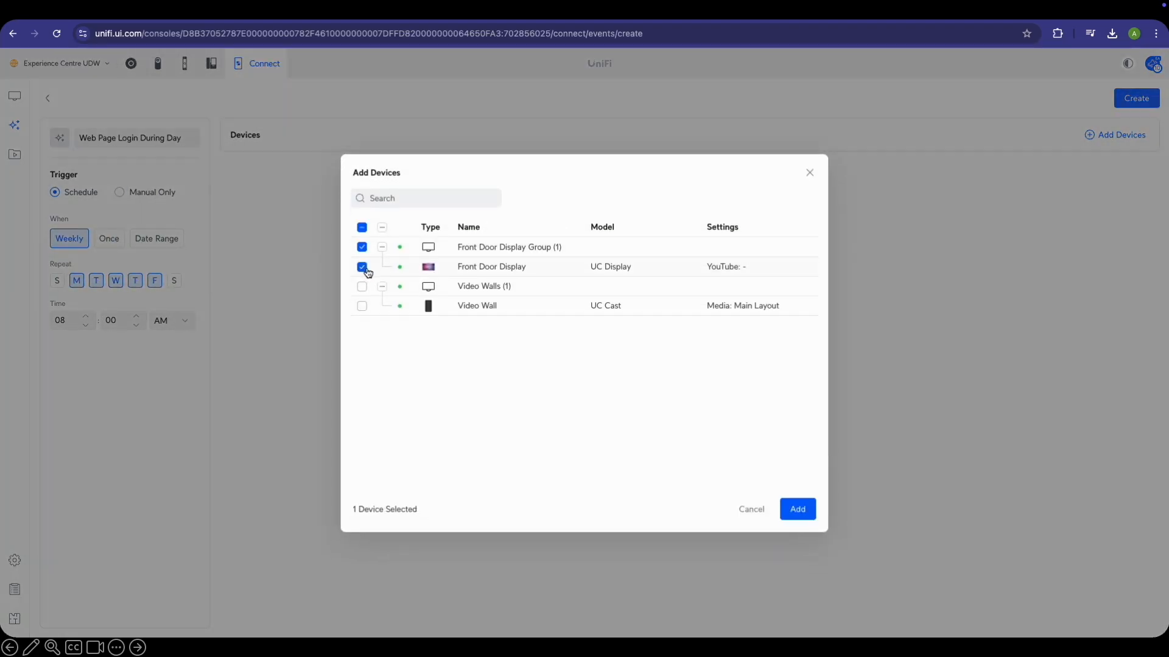
pyautogui.click(793, 514)
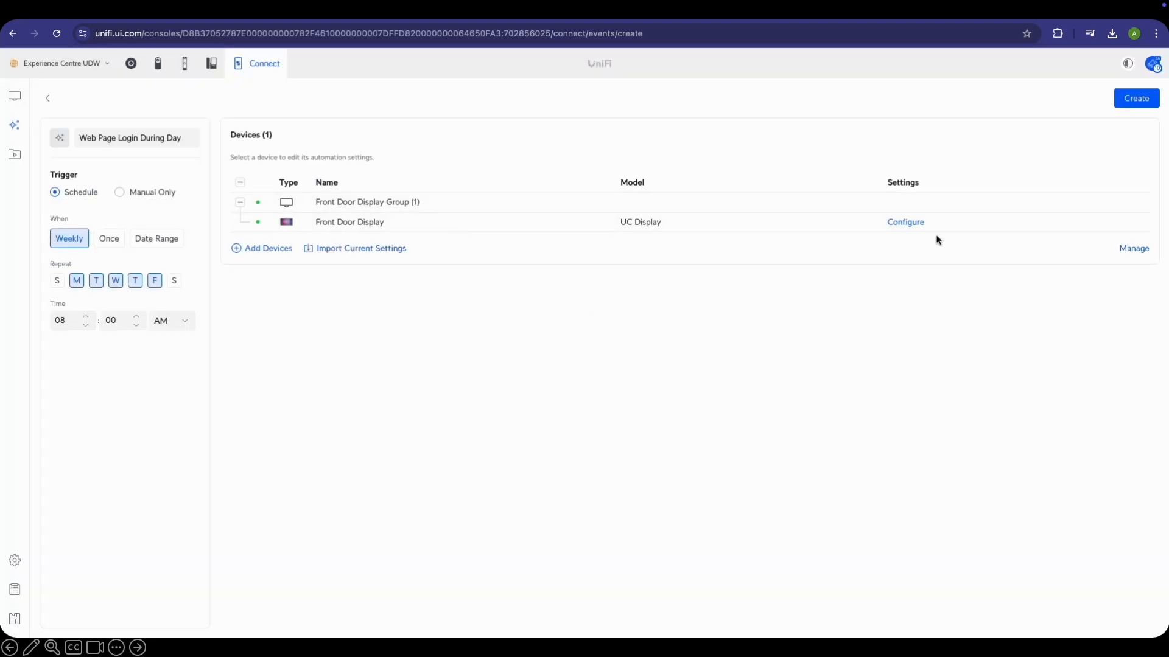
pyautogui.click(913, 223)
# Set the Front Door Display to Web mode with the Leader Academy events page URL and Auto-Reload on
pyautogui.click(1048, 310)
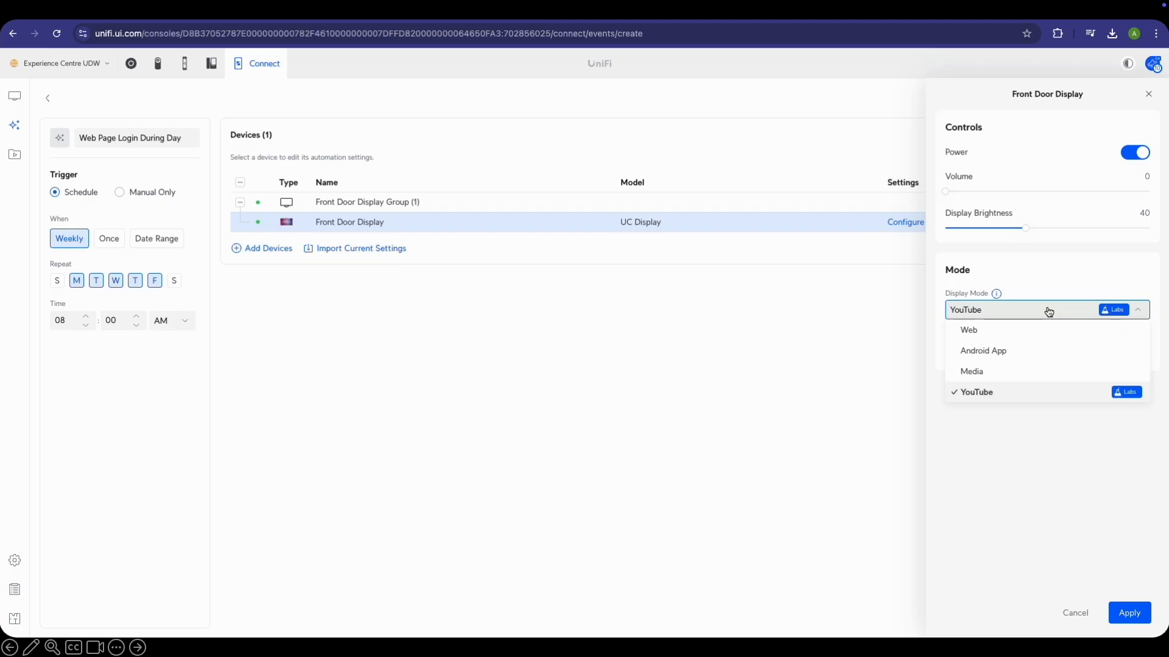
pyautogui.click(984, 336)
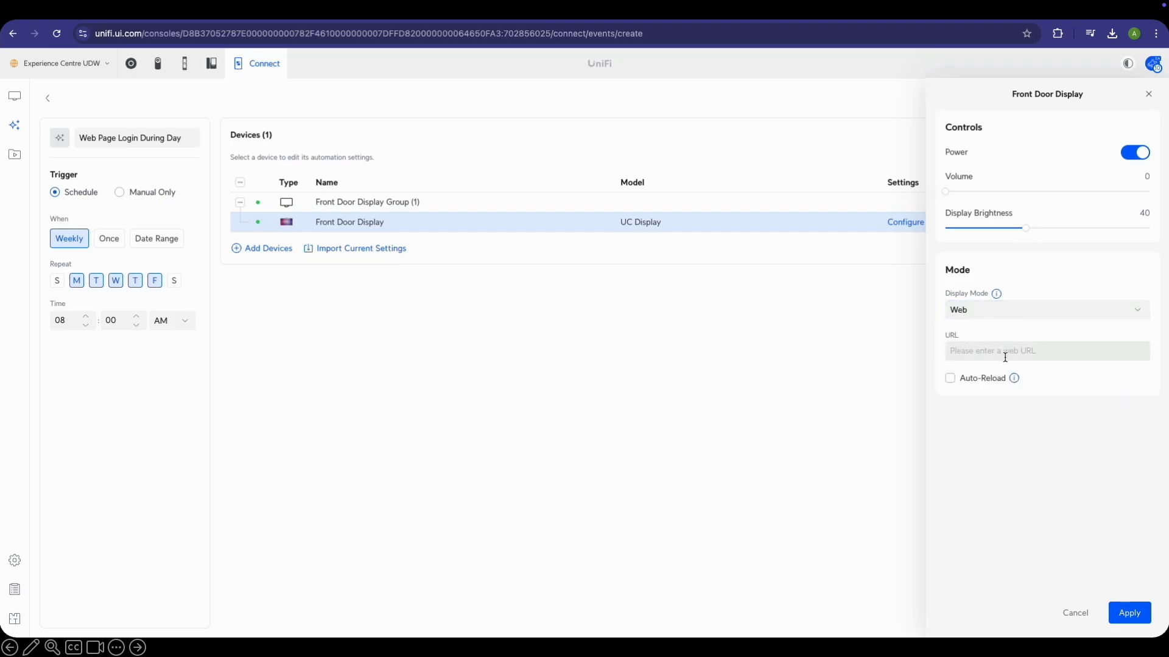
pyautogui.click(339, 18)
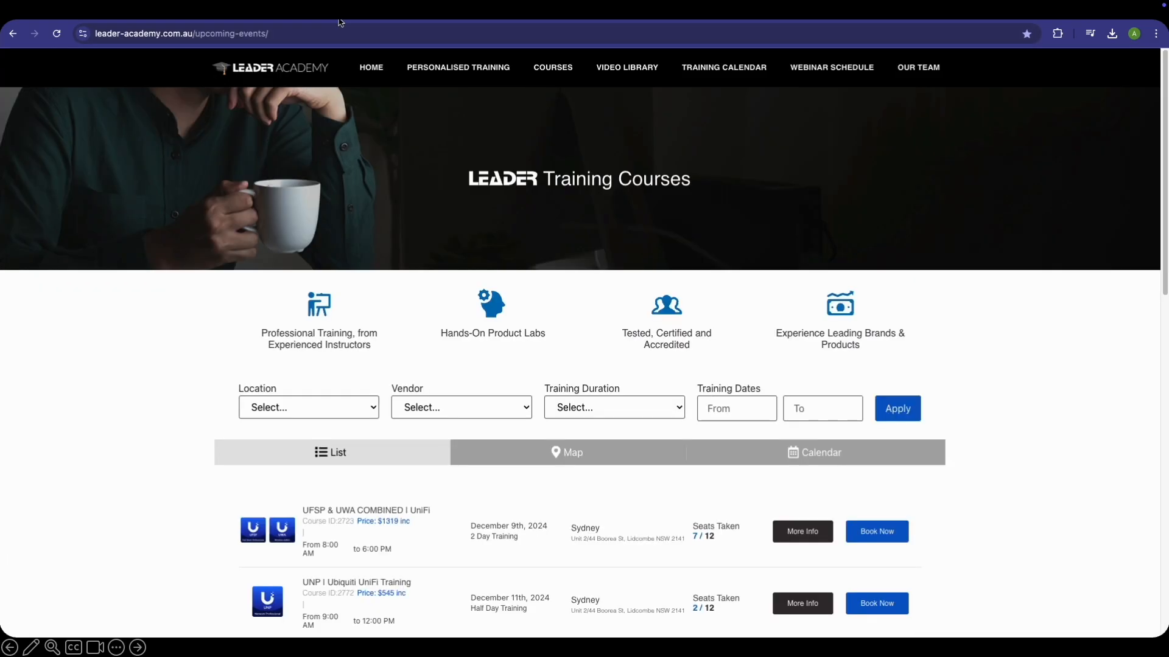
pyautogui.click(290, 35)
pyautogui.hotkey('ctrl', 'c')
pyautogui.click(218, 17)
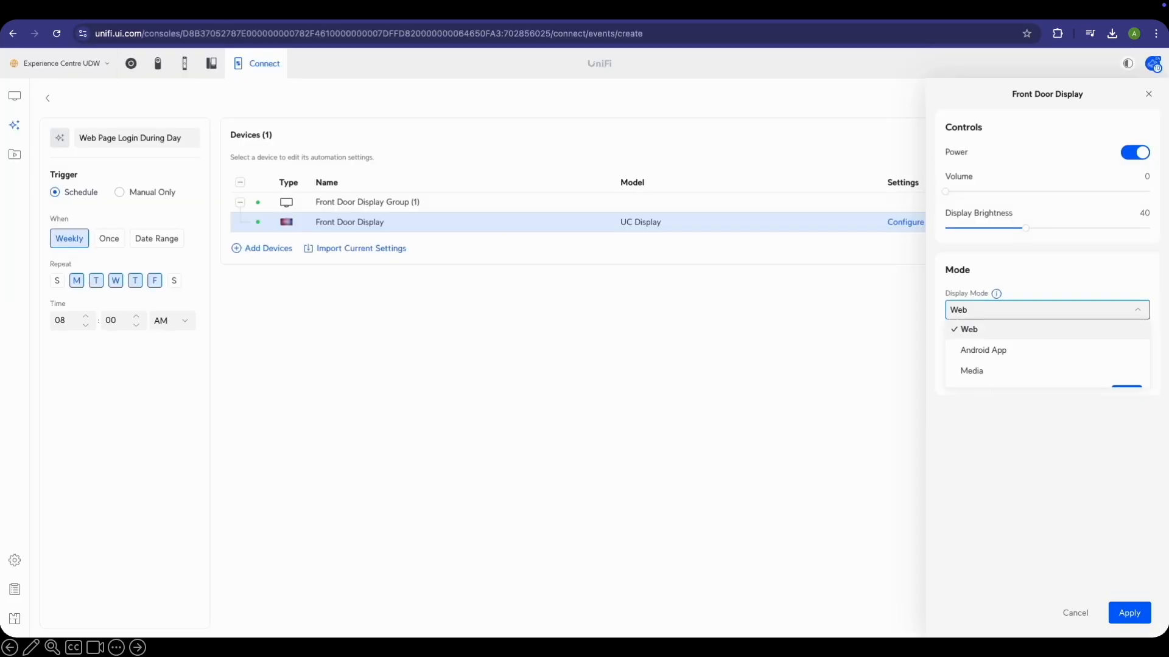
pyautogui.click(990, 333)
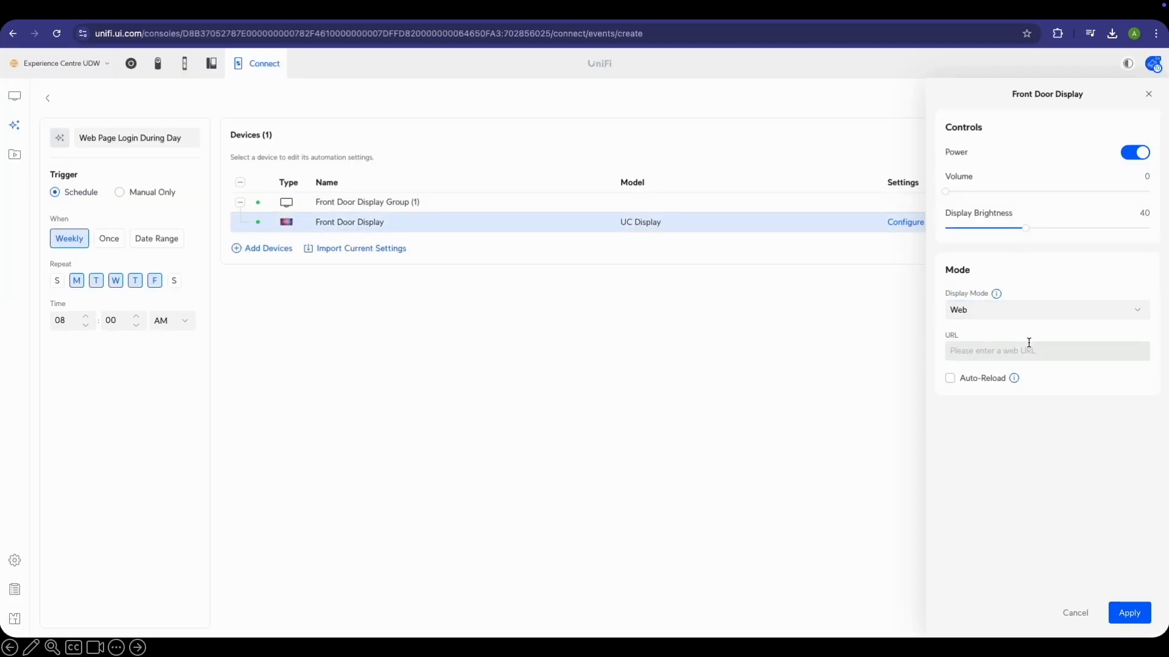
pyautogui.click(1028, 347)
pyautogui.hotkey('ctrl', 'v')
pyautogui.click(990, 378)
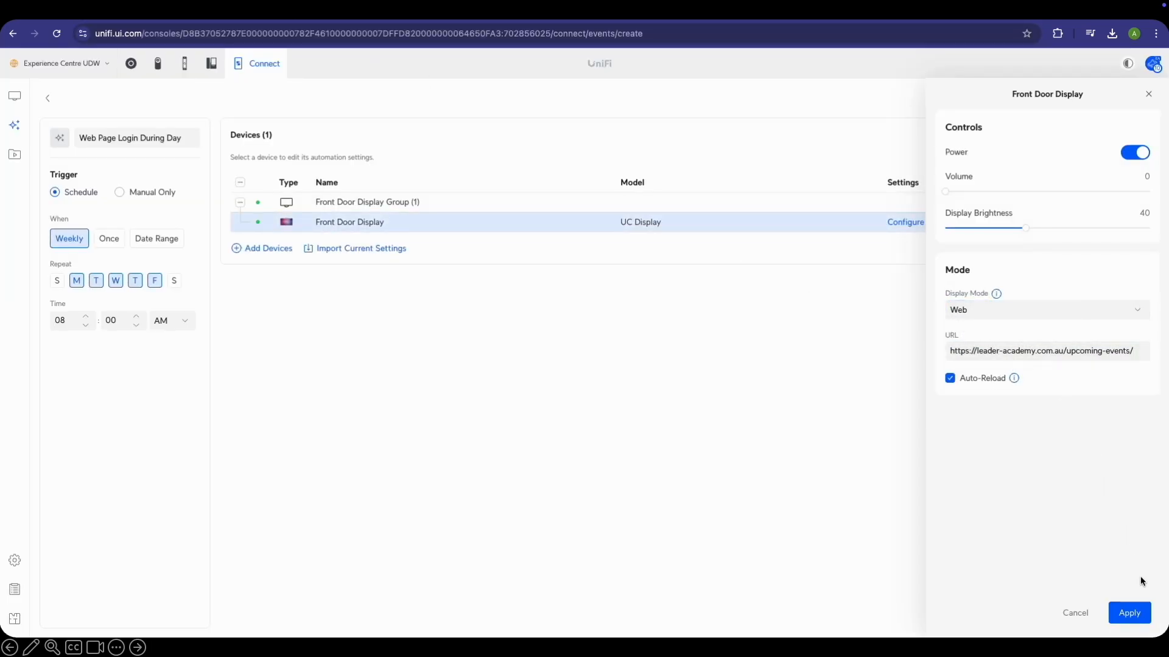
# Apply the web settings and create the Web Page Login During Day automation
pyautogui.click(1130, 614)
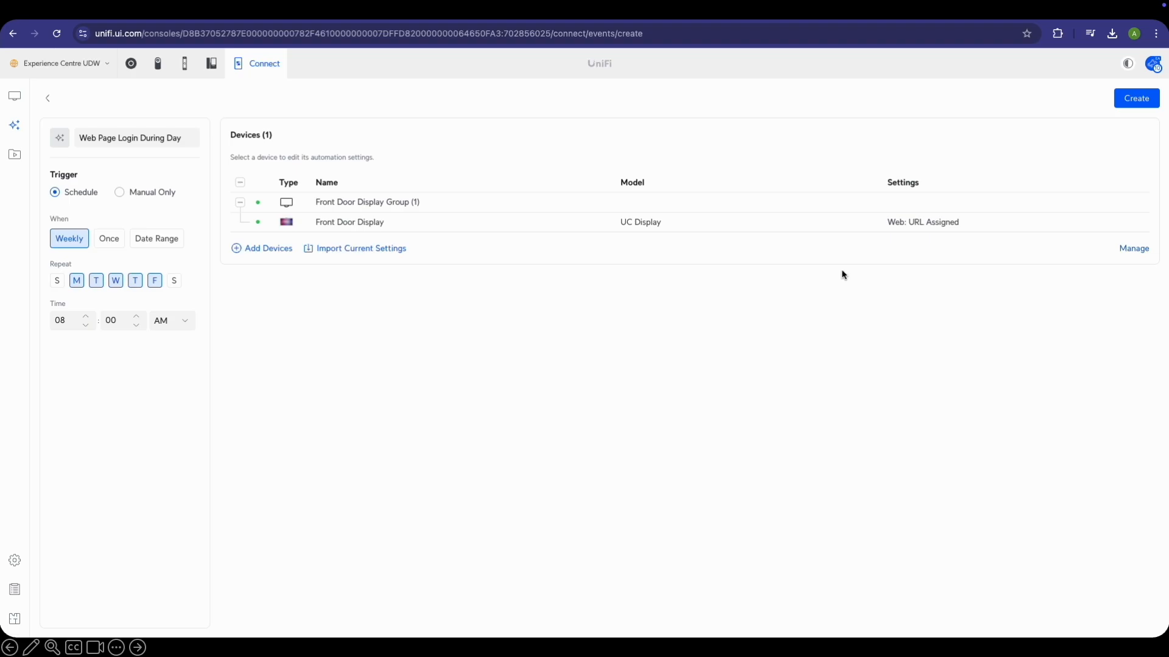
pyautogui.click(1136, 98)
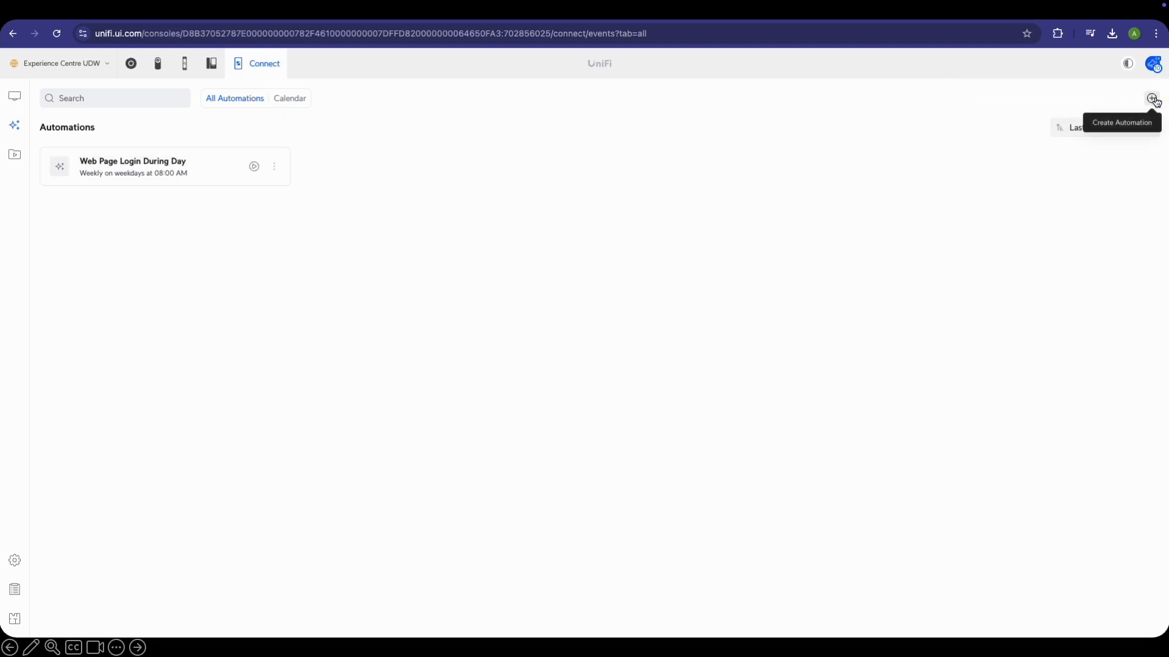
pyautogui.click(1149, 97)
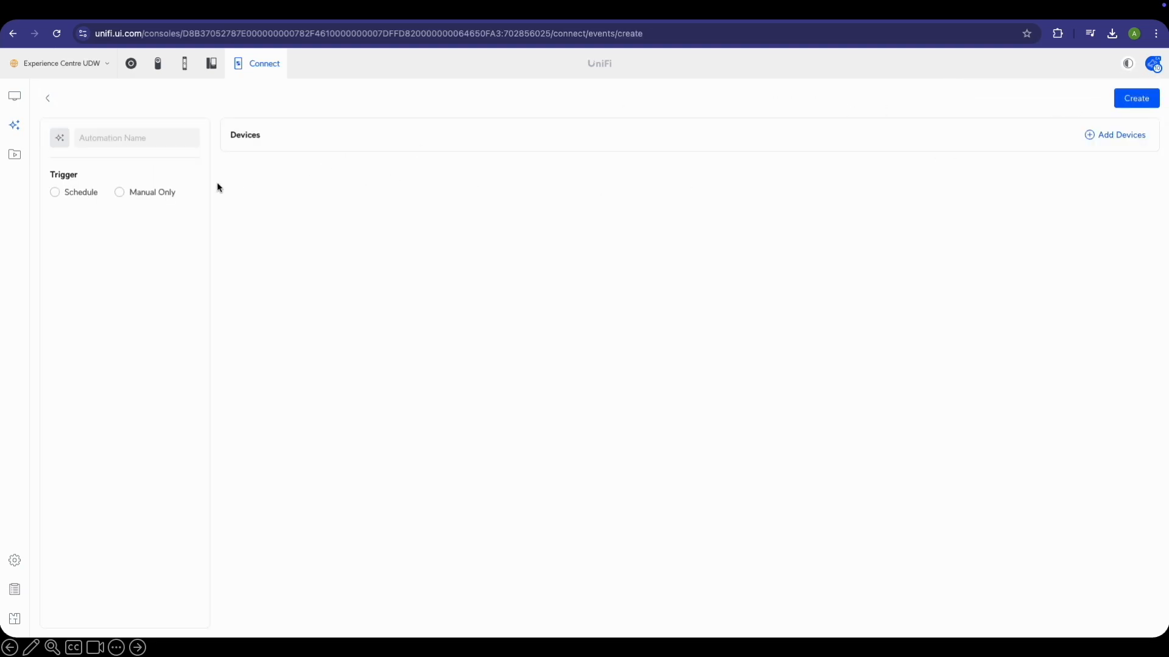
# Schedule the new automation weekly, Monday–Friday at 05:00 PM
pyautogui.click(74, 193)
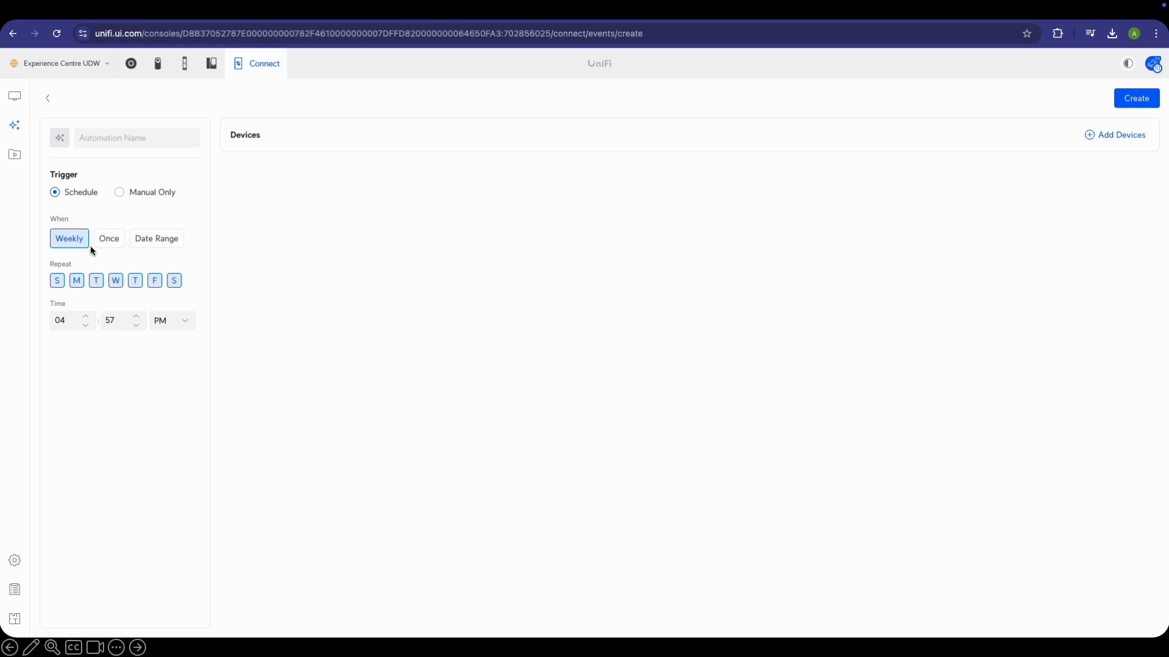
pyautogui.click(67, 322)
pyautogui.click(85, 318)
pyautogui.click(128, 317)
pyautogui.click(57, 280)
pyautogui.click(174, 281)
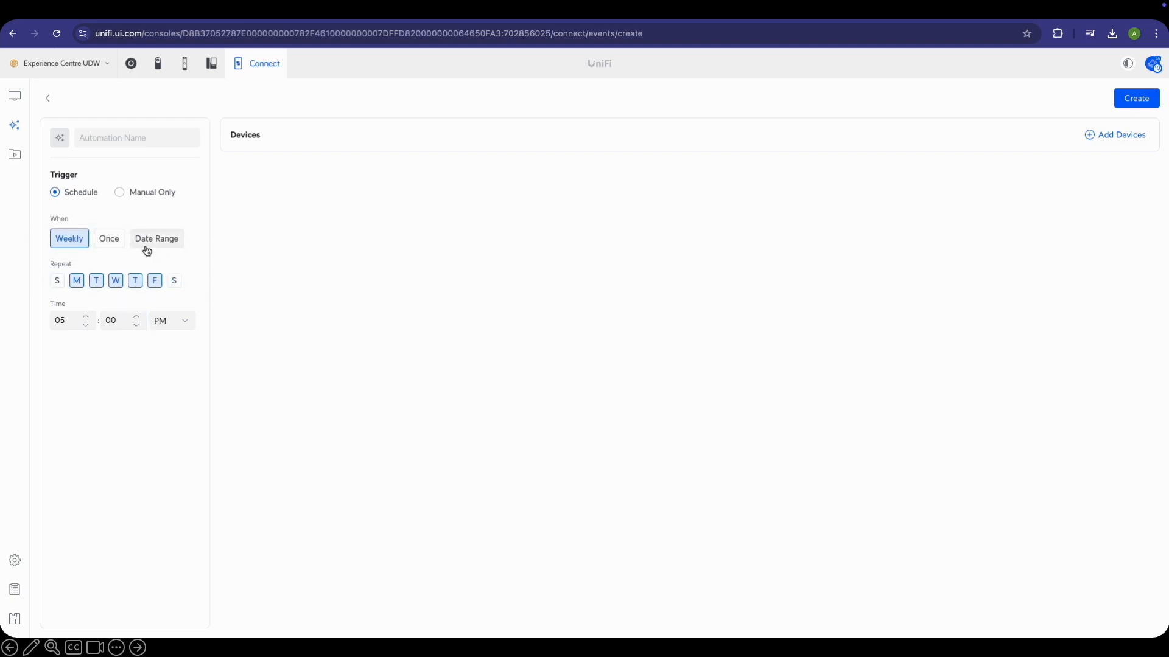
# Add the Front Door Display, name the automation 'Video Showcase', and open the display's settings
pyautogui.click(1095, 141)
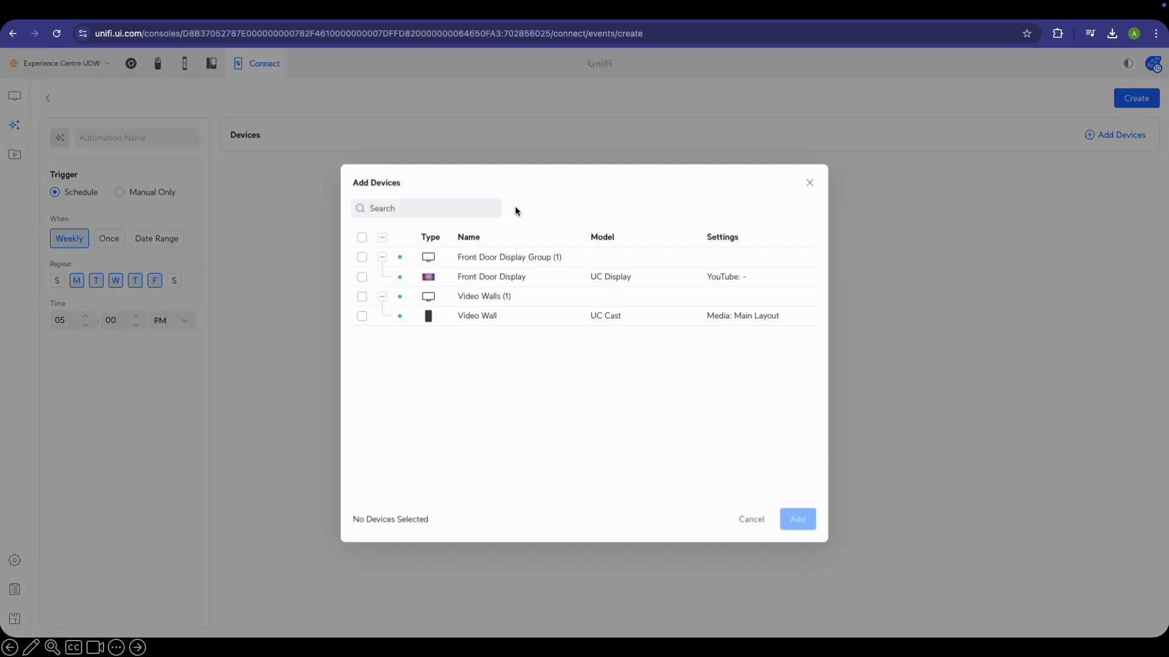
pyautogui.click(435, 270)
pyautogui.click(796, 509)
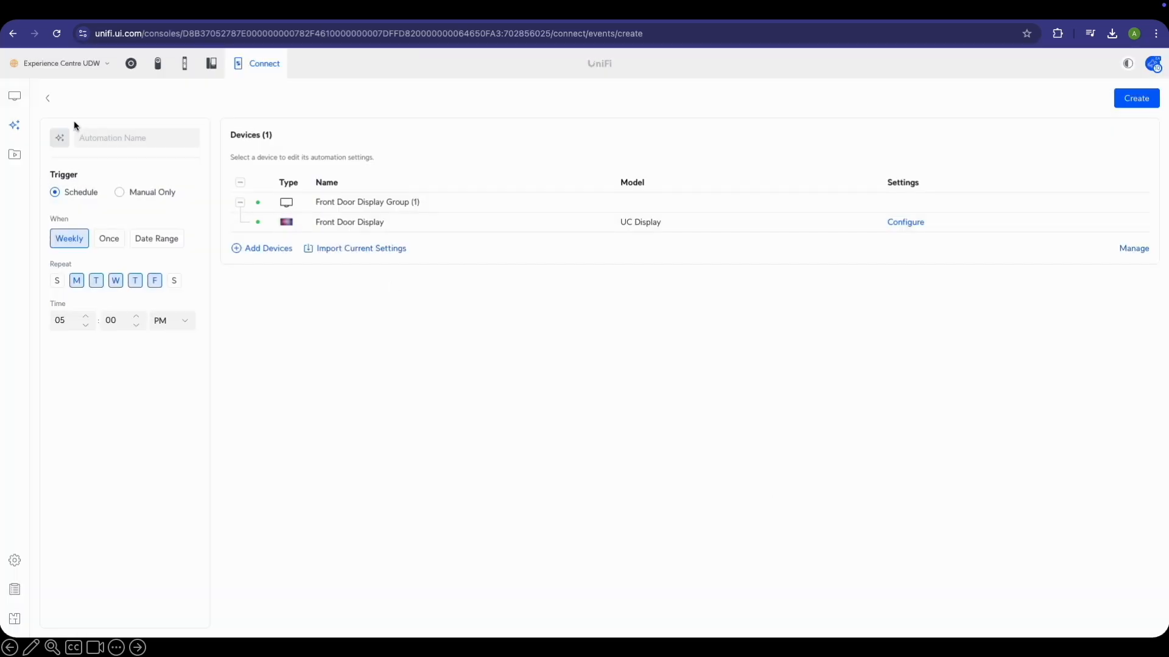
pyautogui.click(120, 143)
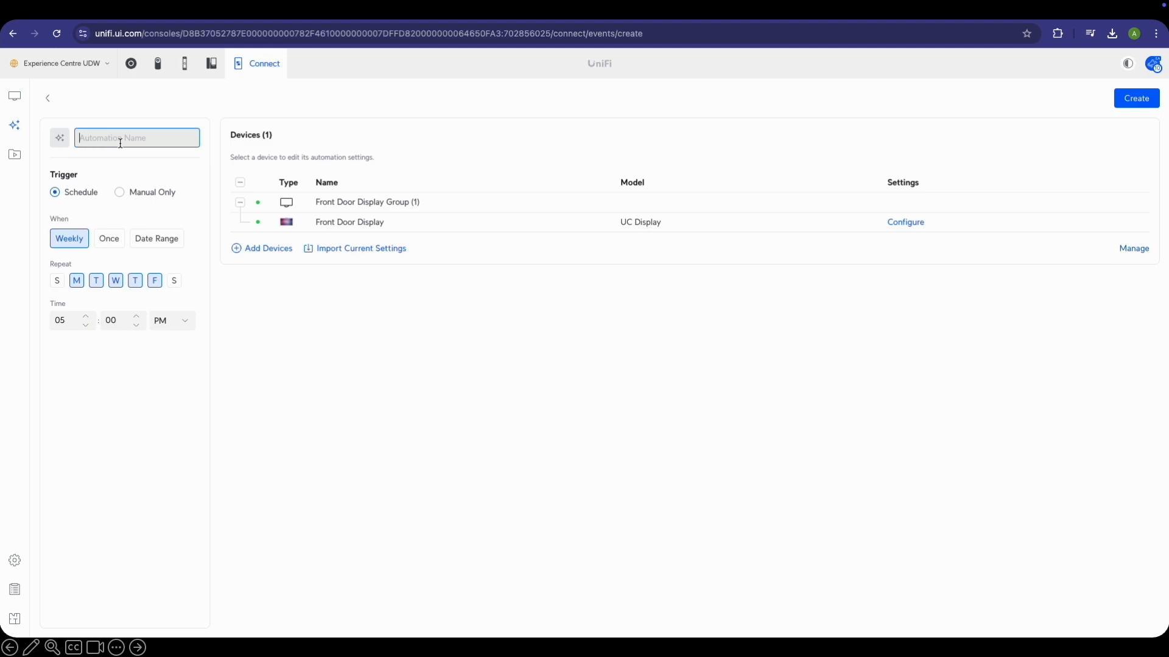
pyautogui.write('Vu')
pyautogui.click(322, 310)
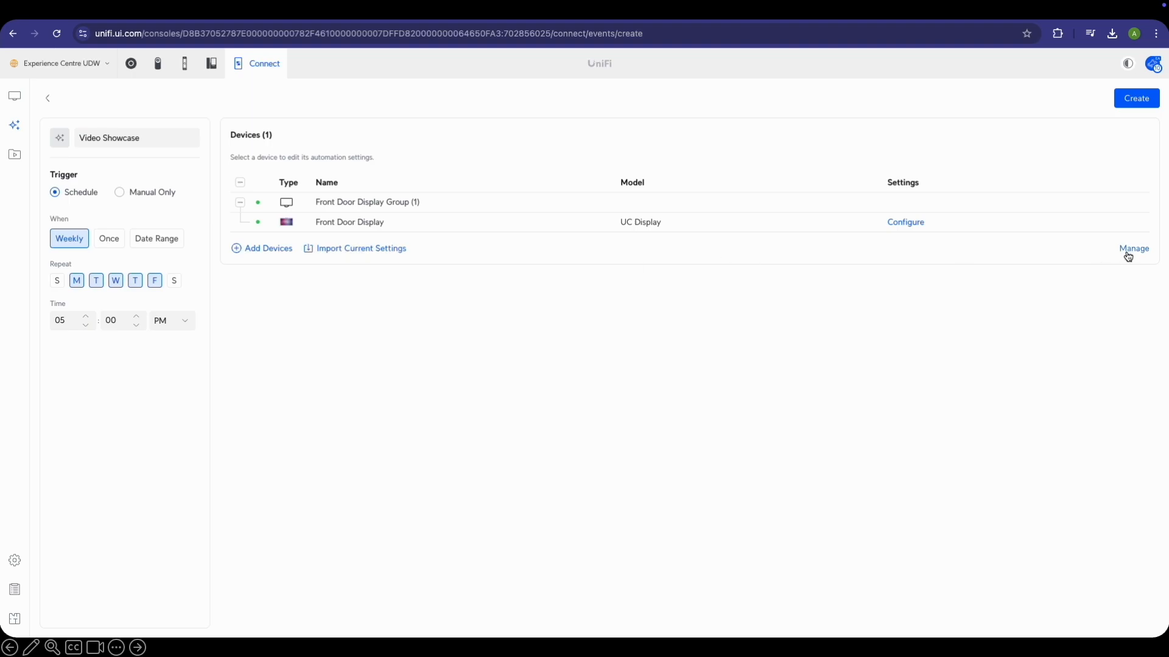
pyautogui.click(905, 222)
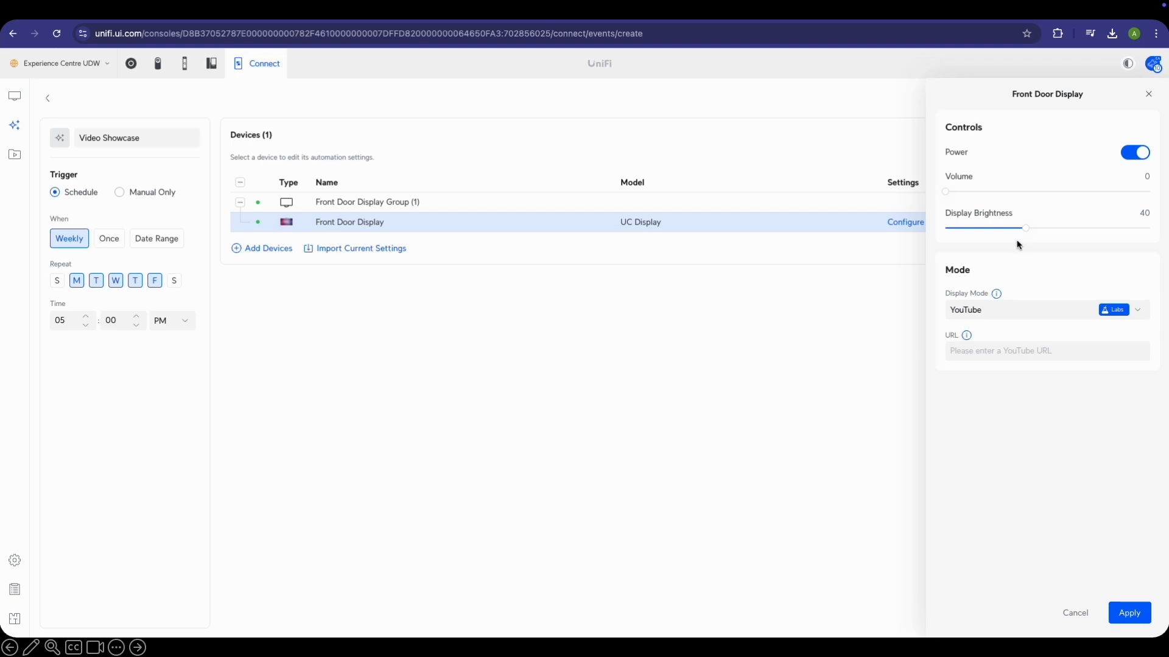
# Set the Front Door Display to YouTube mode with the Ubiquiti 2024 Setup Guide share link, then create the automation
pyautogui.click(1036, 313)
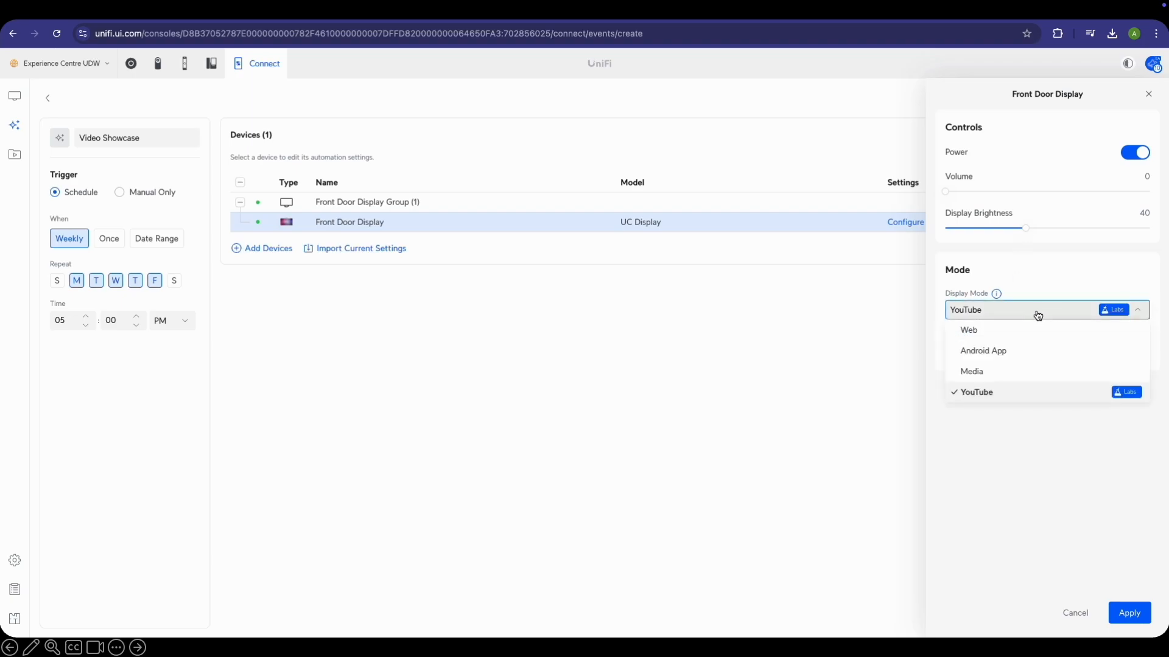
pyautogui.click(1003, 392)
pyautogui.click(990, 351)
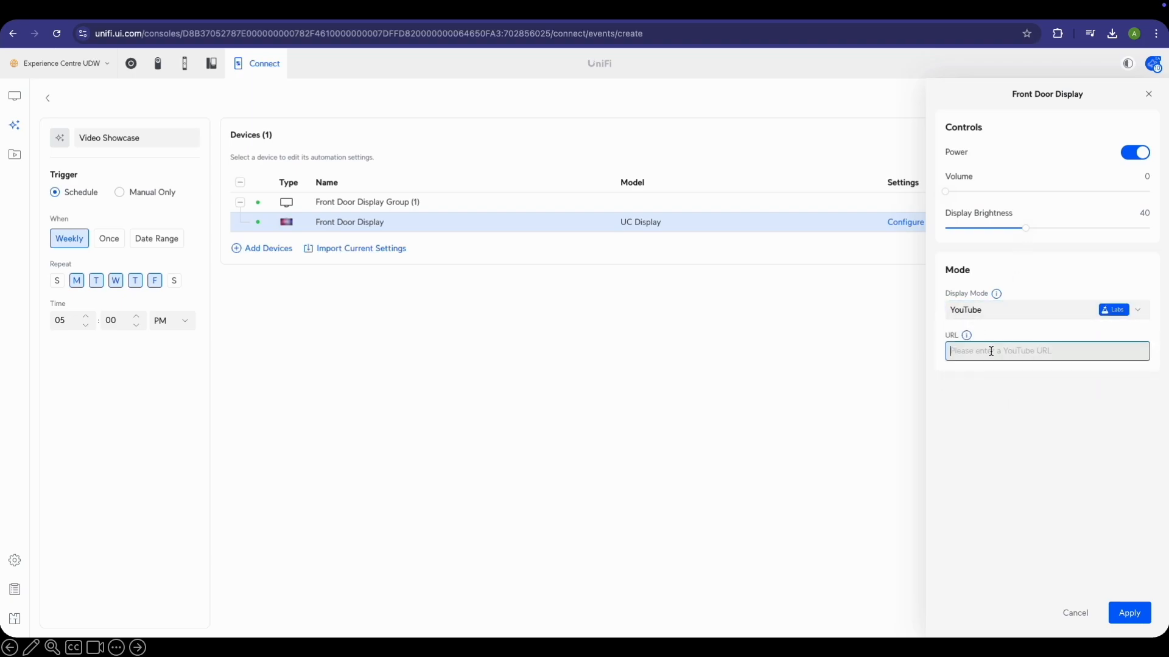
pyautogui.click(510, 17)
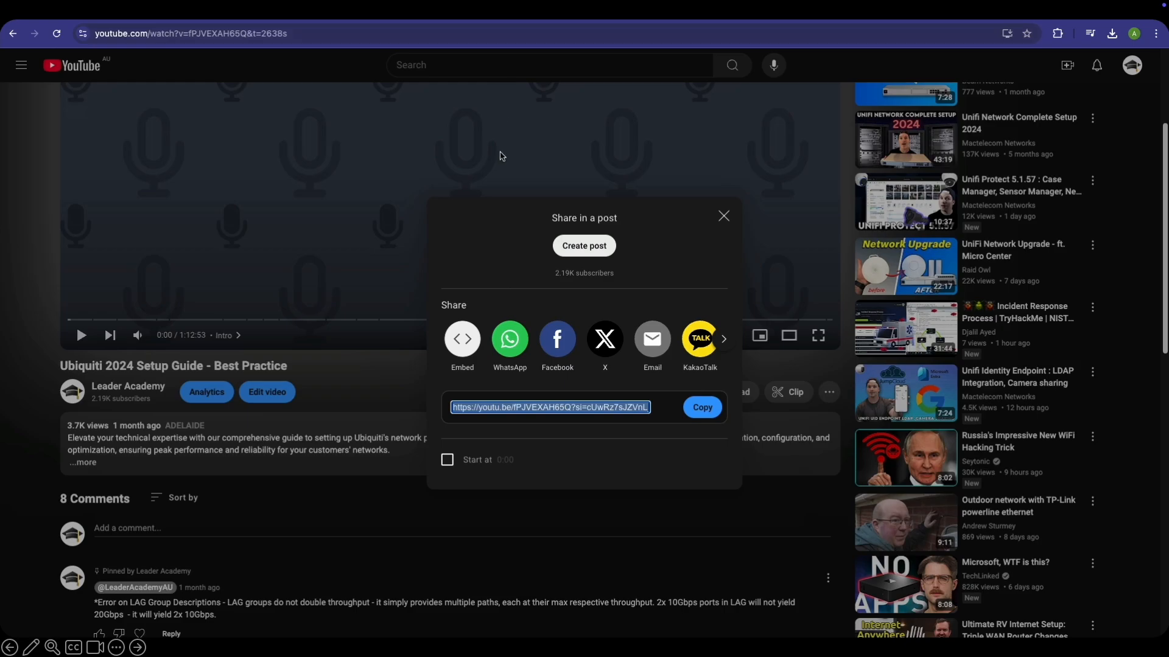
pyautogui.click(706, 414)
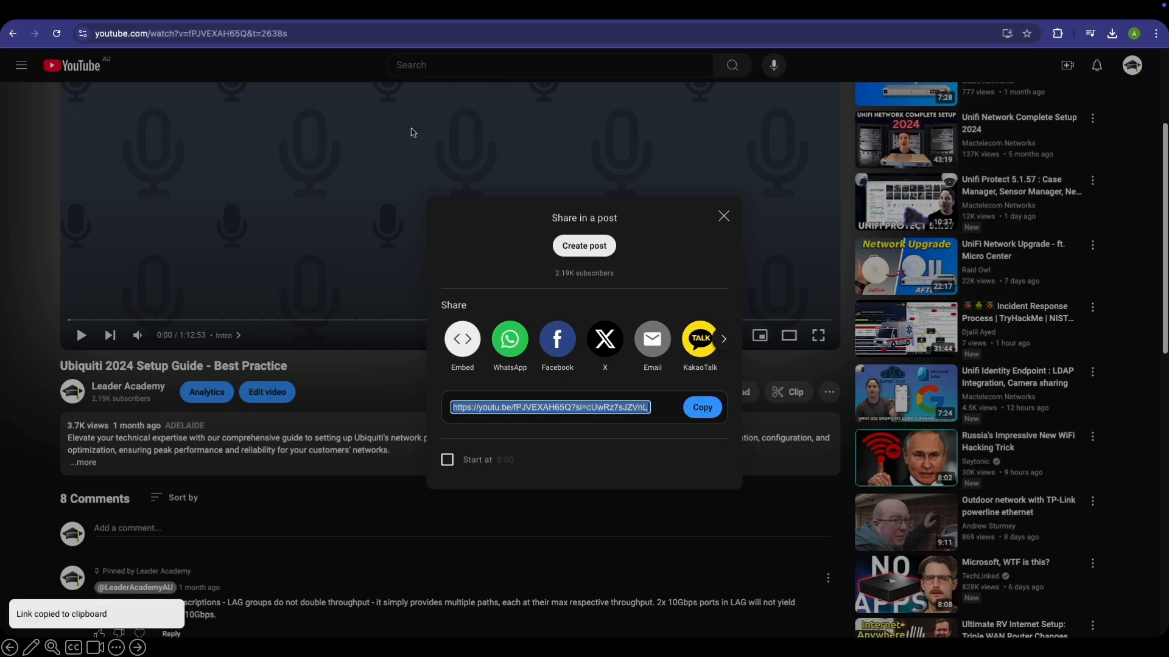
pyautogui.click(373, 14)
pyautogui.click(420, 14)
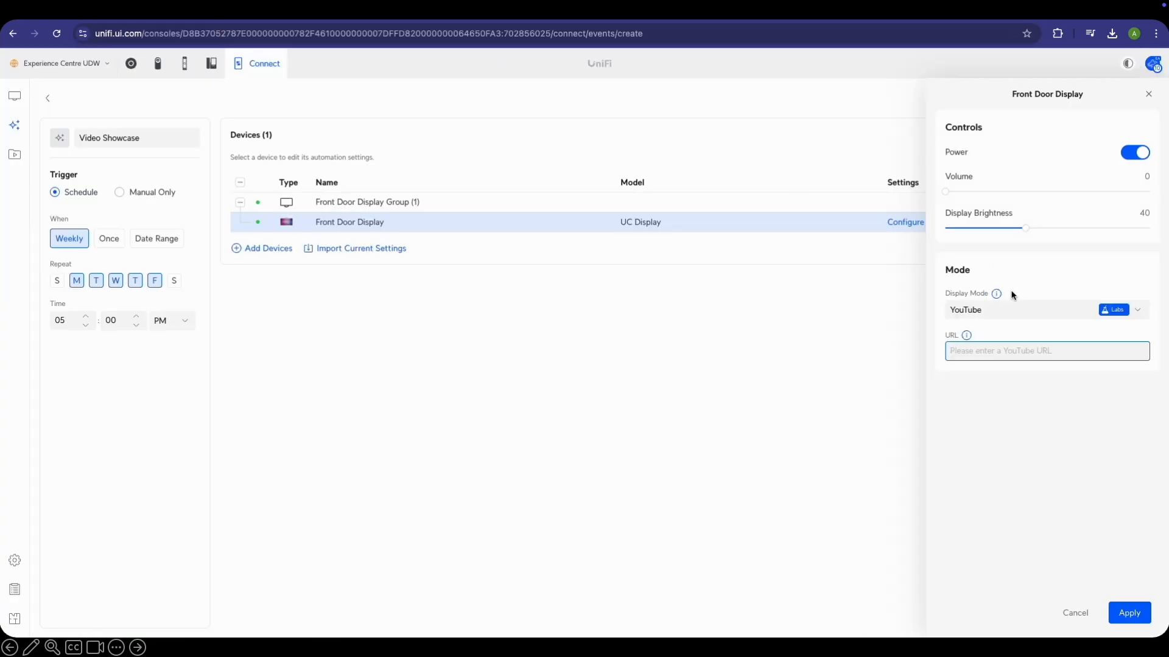
pyautogui.hotkey('ctrl', 'v')
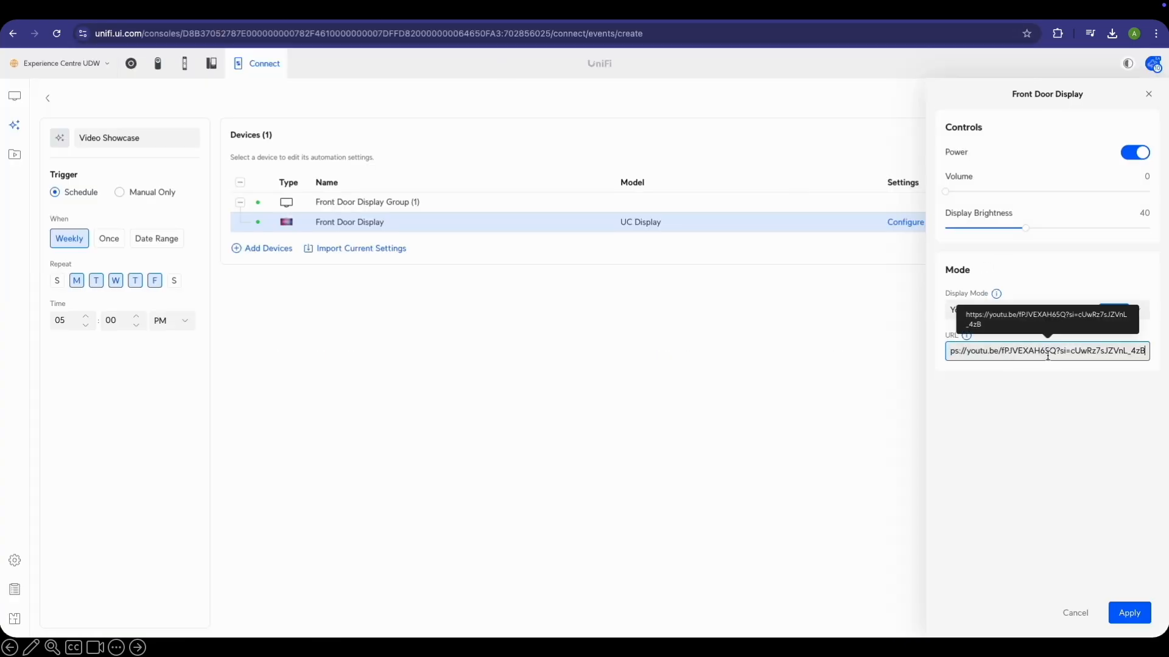
pyautogui.click(1128, 617)
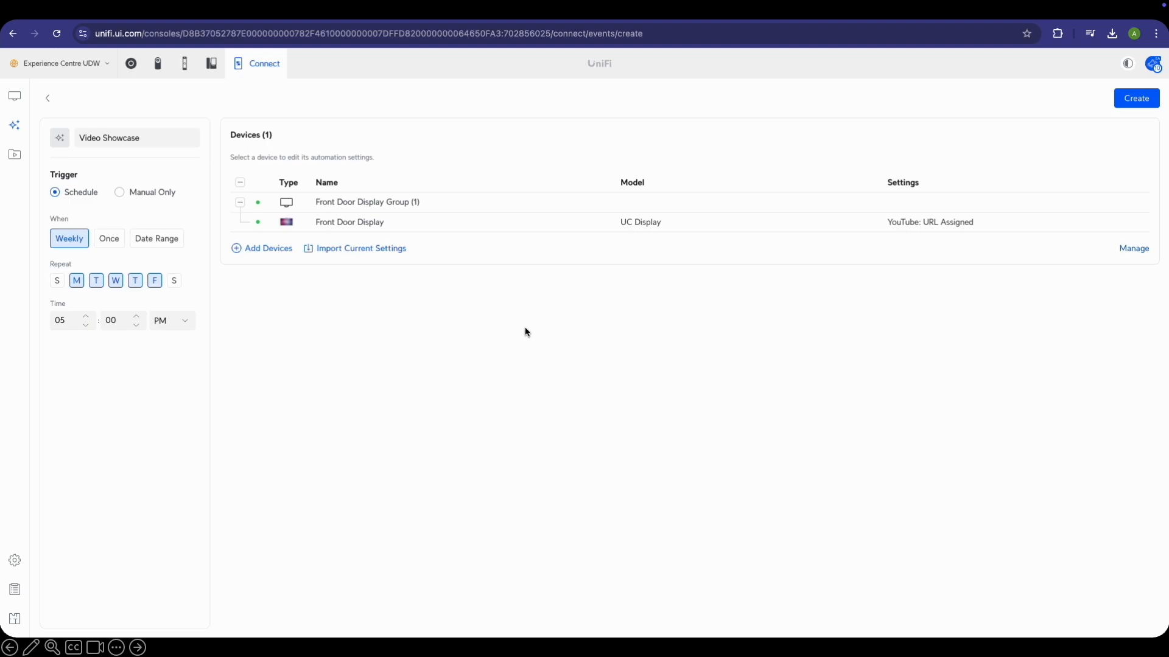
pyautogui.click(1122, 100)
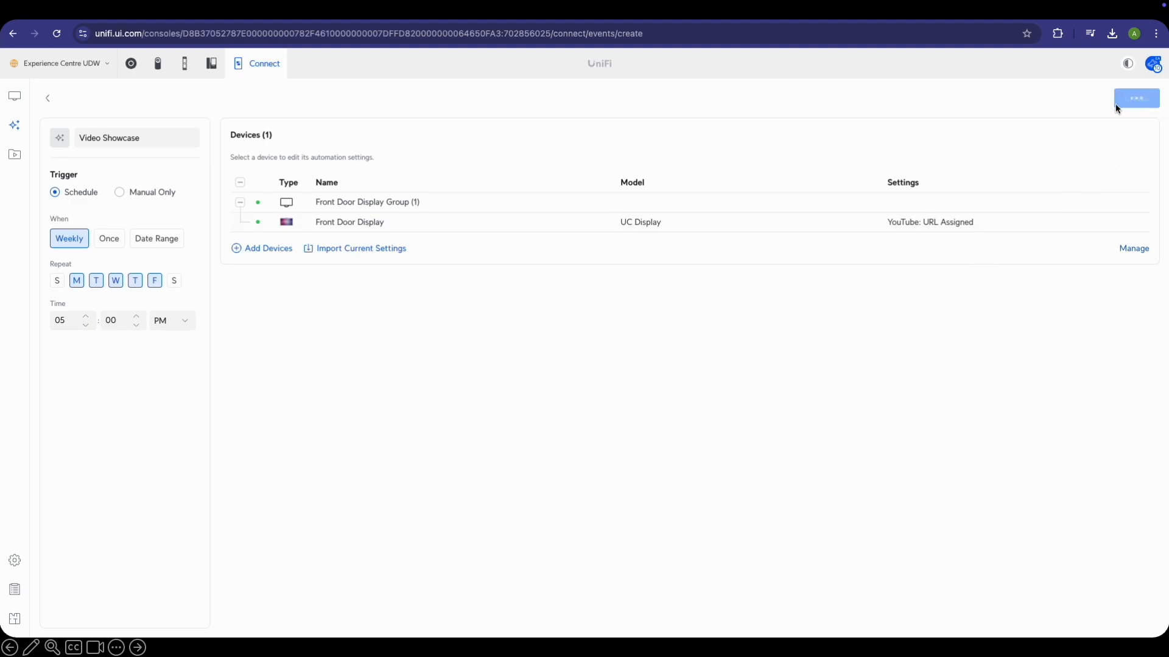
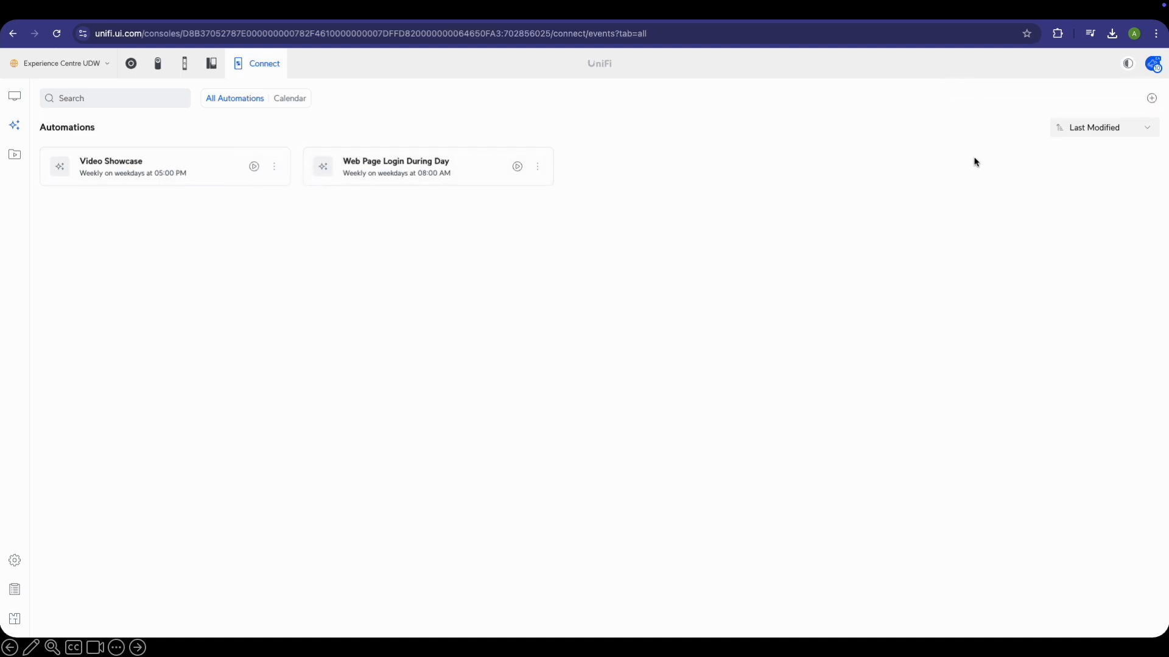
# Create a new automation named 'View Cameras Over Weekend' and make it schedule-based
pyautogui.click(1151, 98)
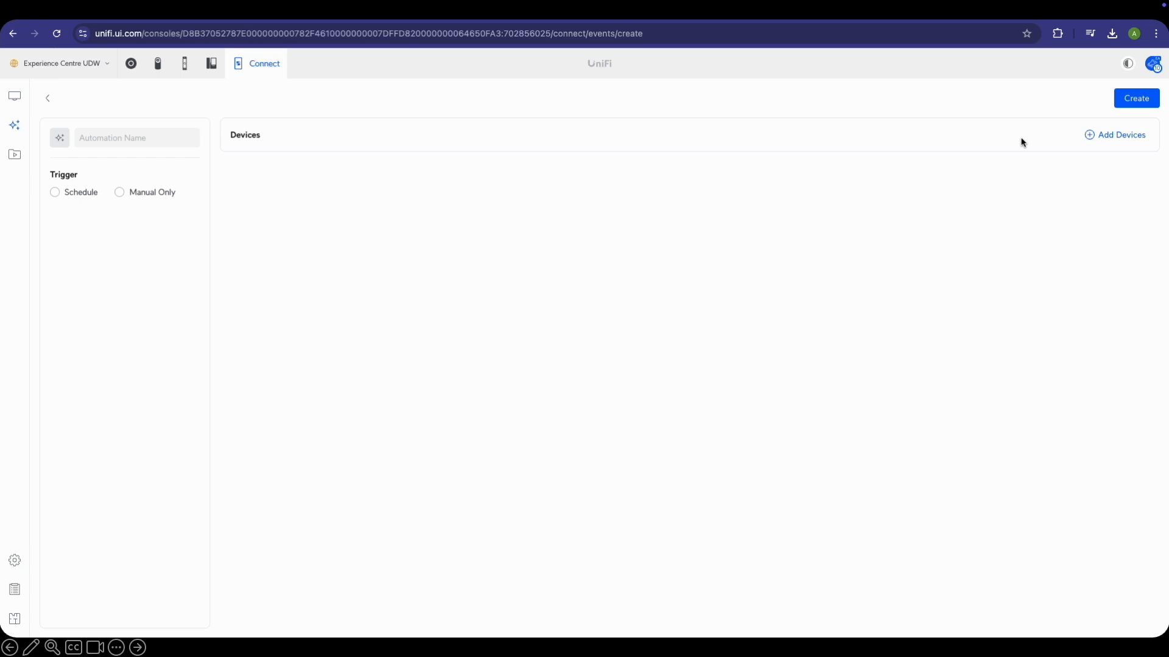
pyautogui.click(169, 139)
pyautogui.write('View Cameras Over Weekend')
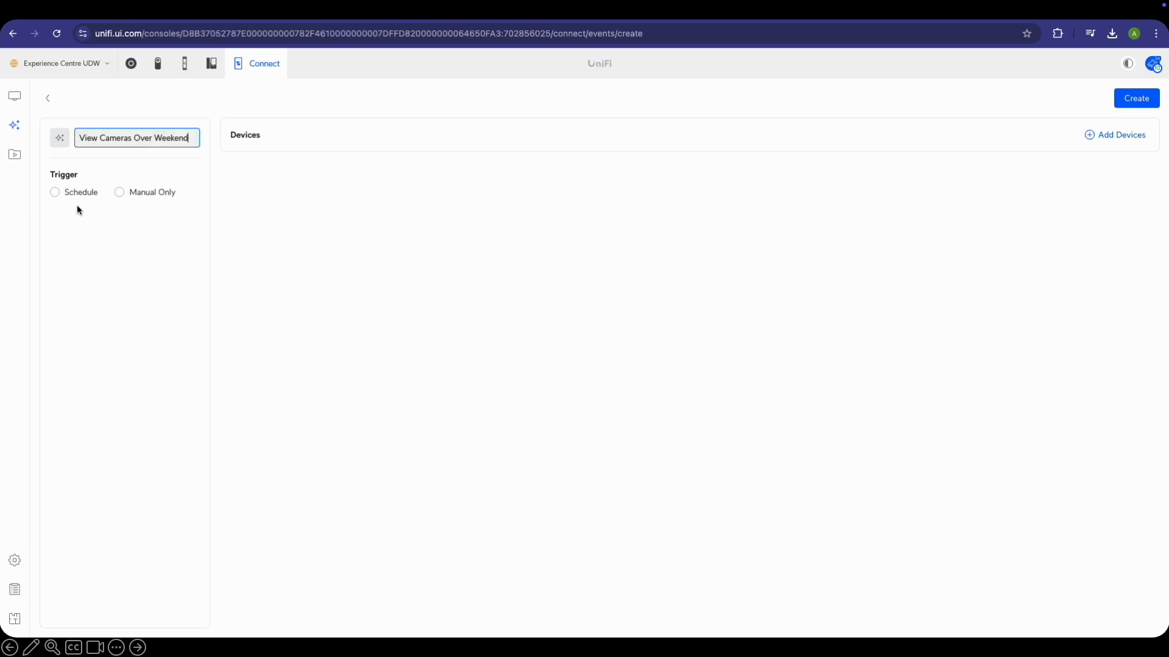
pyautogui.click(93, 194)
# Limit the weekly repeat to Saturday and Sunday, starting at 01:00 AM
pyautogui.click(77, 284)
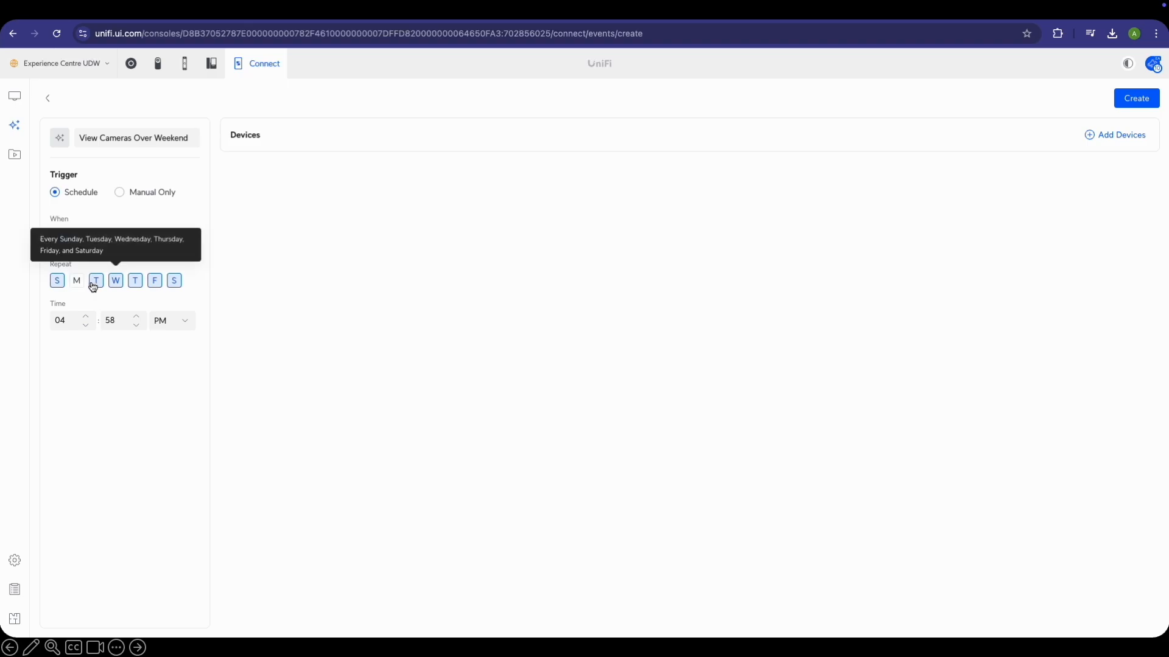
pyautogui.click(97, 282)
pyautogui.click(116, 283)
pyautogui.click(136, 282)
pyautogui.click(155, 281)
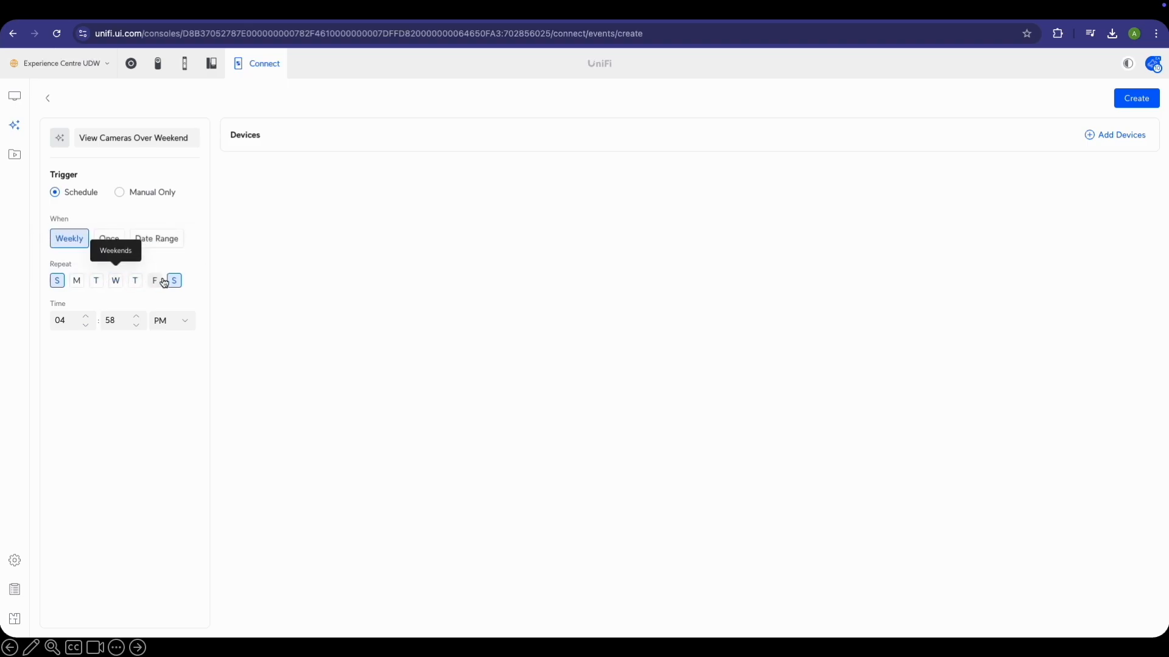
pyautogui.click(72, 325)
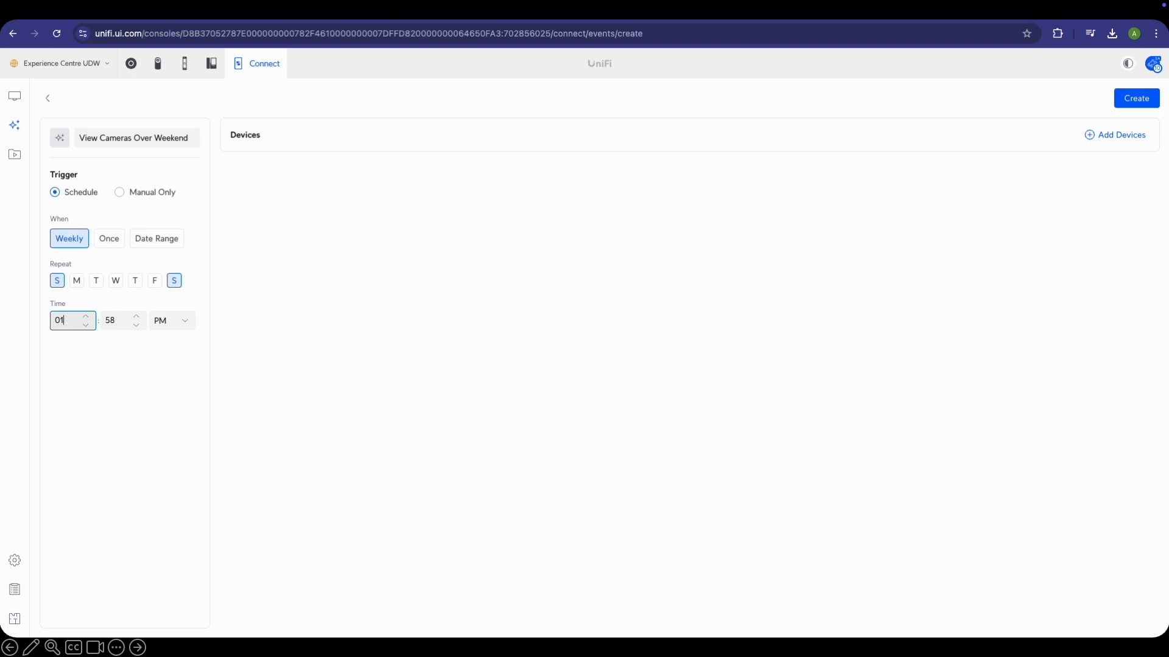
pyautogui.press('Tab')
pyautogui.write('00')
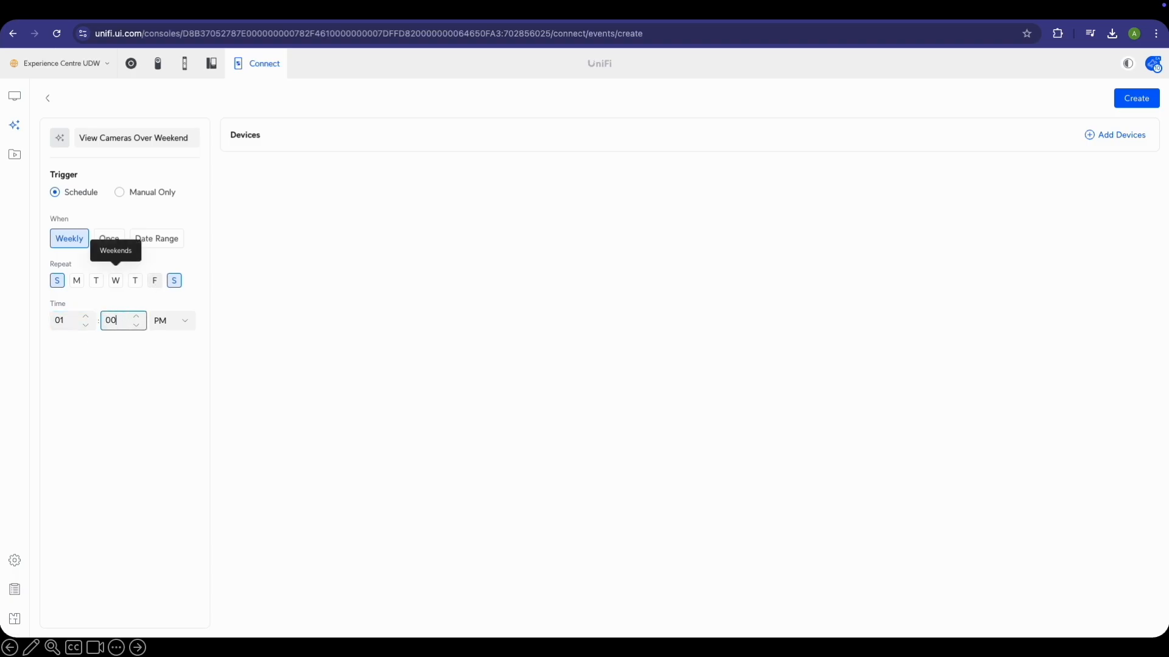
pyautogui.click(183, 321)
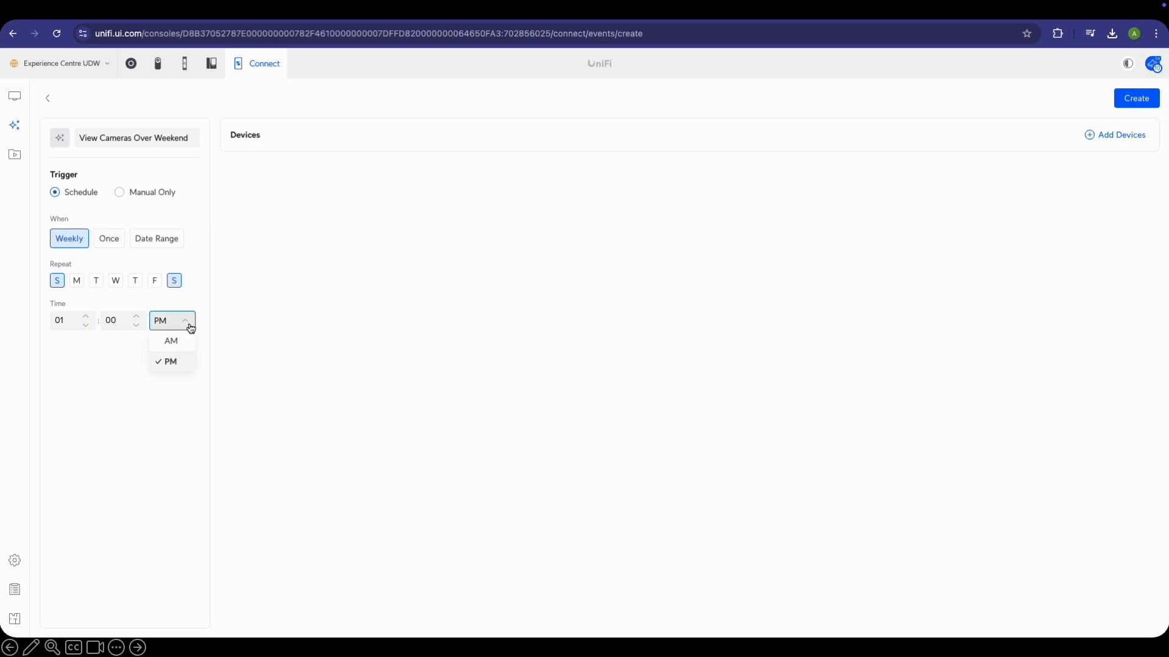
pyautogui.click(165, 340)
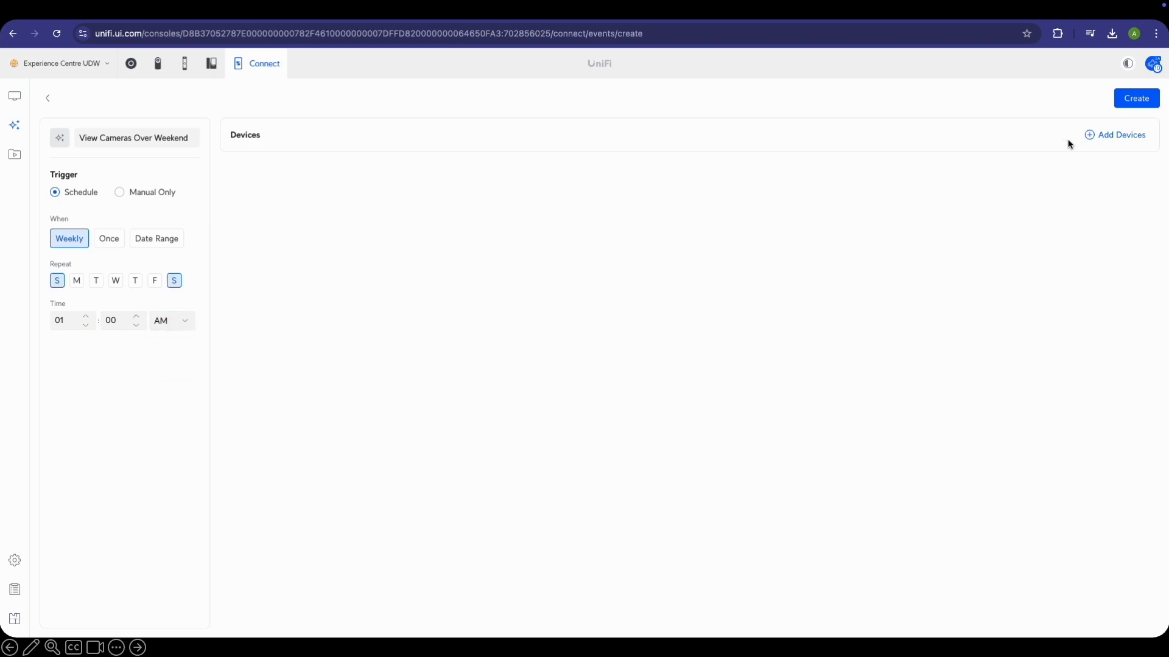
pyautogui.click(1129, 136)
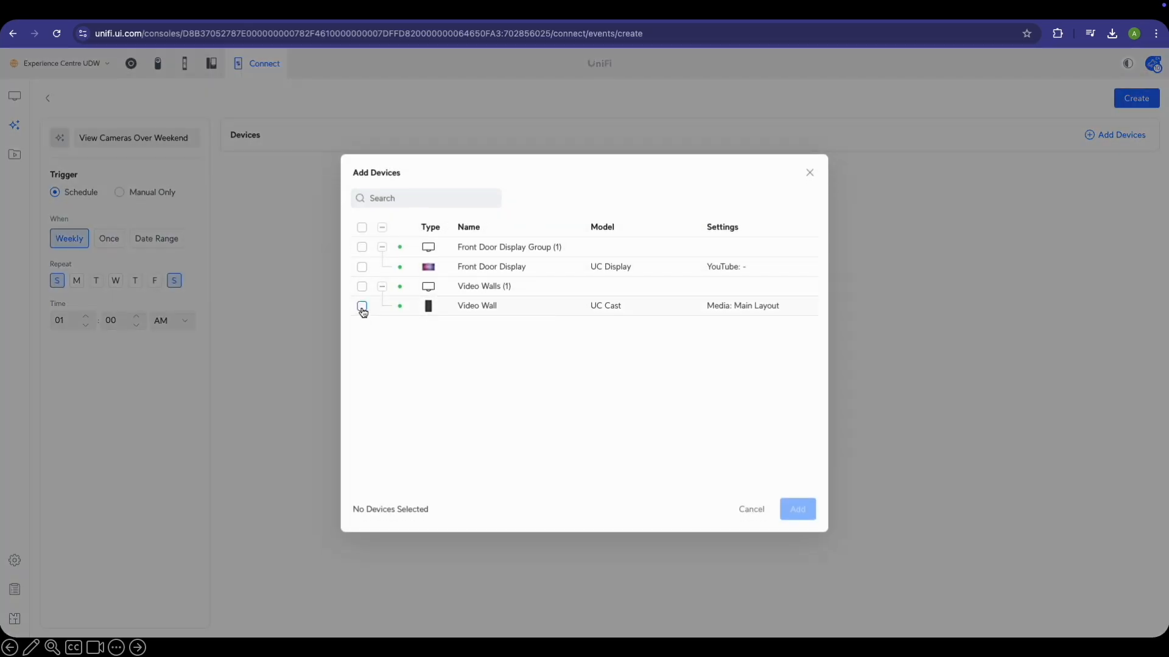
# Add the Video Wall as the weekend automation's device
pyautogui.click(361, 306)
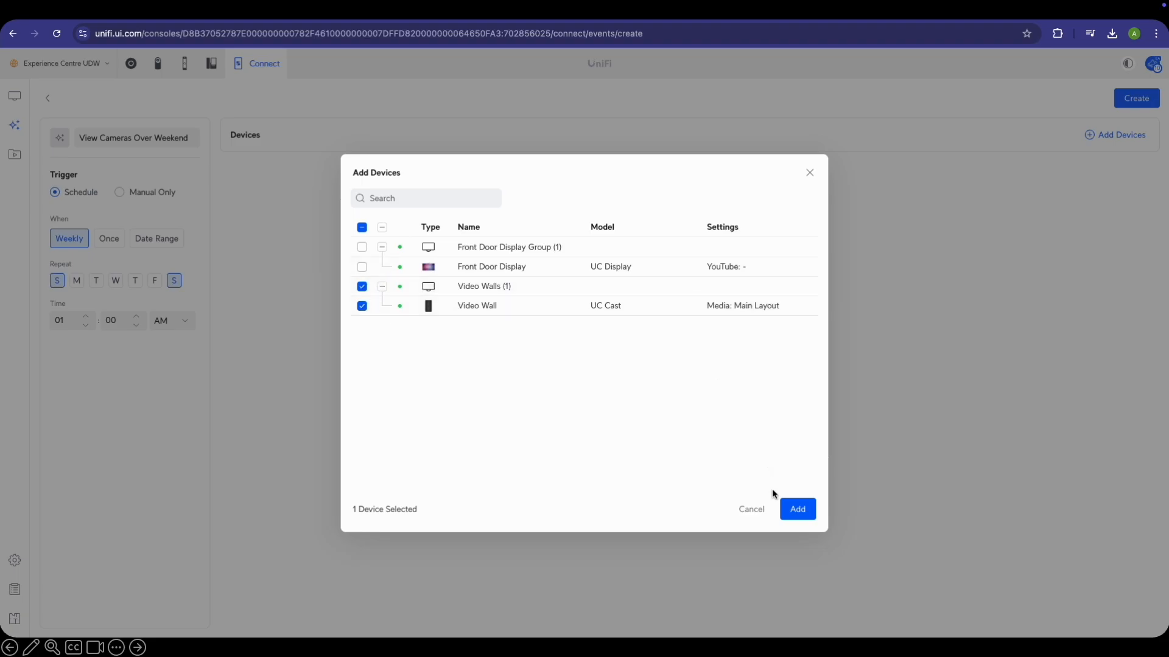
pyautogui.click(796, 509)
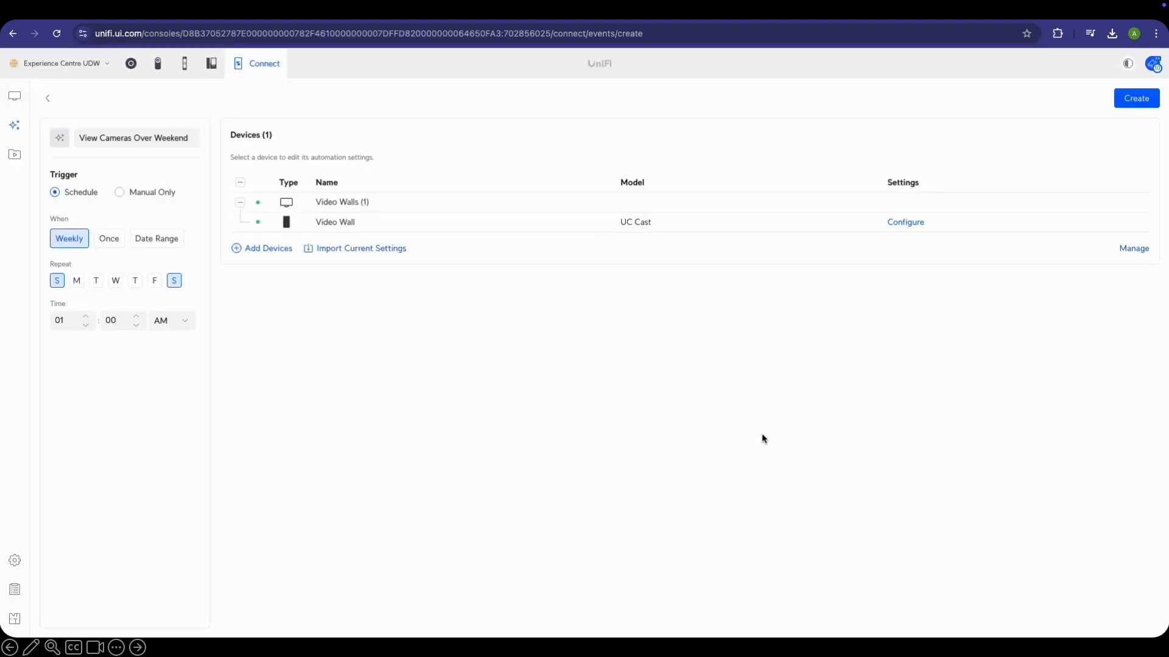
pyautogui.click(906, 226)
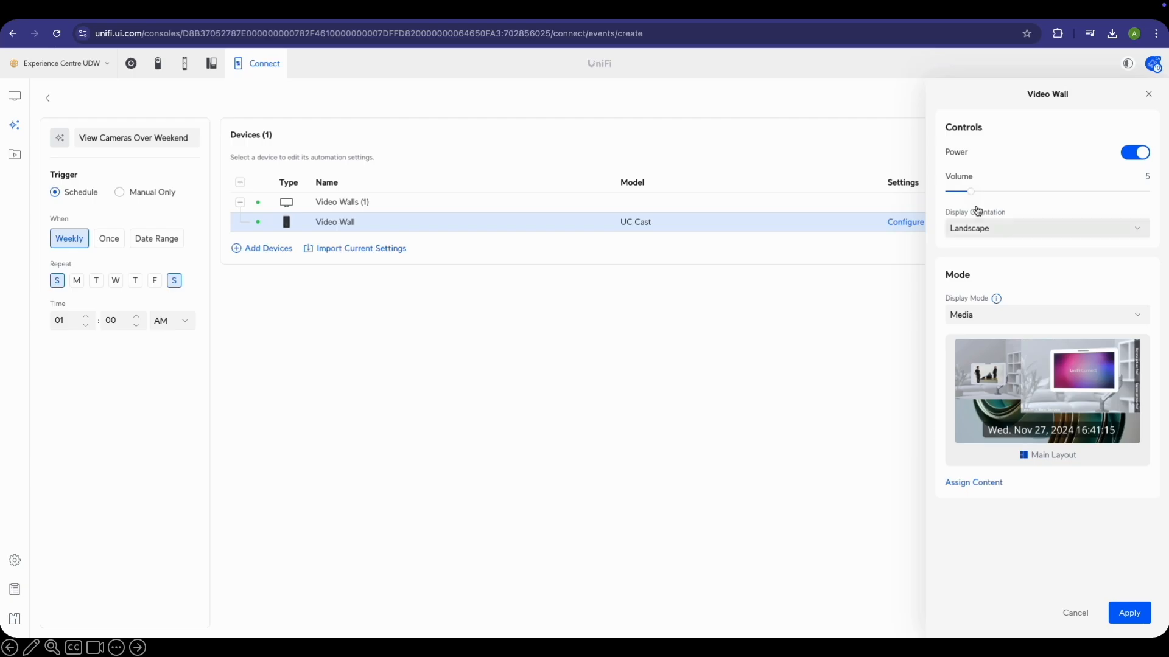
# Look through the Video Wall's volume, orientation, content and display mode options, then cancel without changes
pyautogui.moveTo(969, 192); pyautogui.dragTo(945, 192)
pyautogui.click(1014, 230)
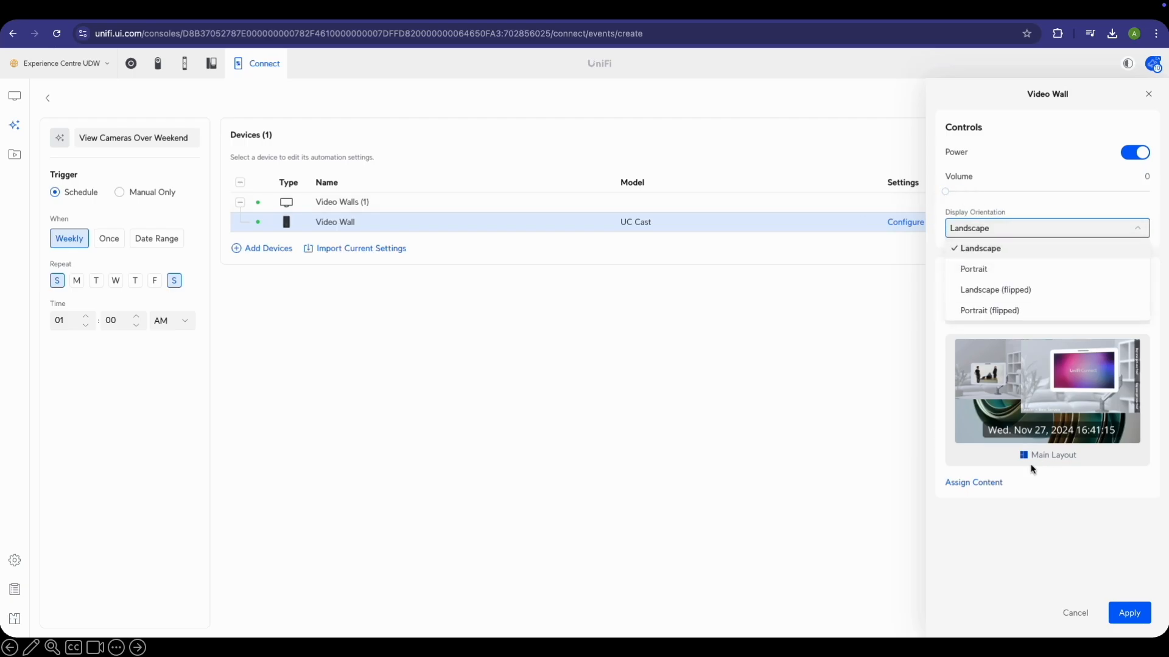
pyautogui.click(980, 484)
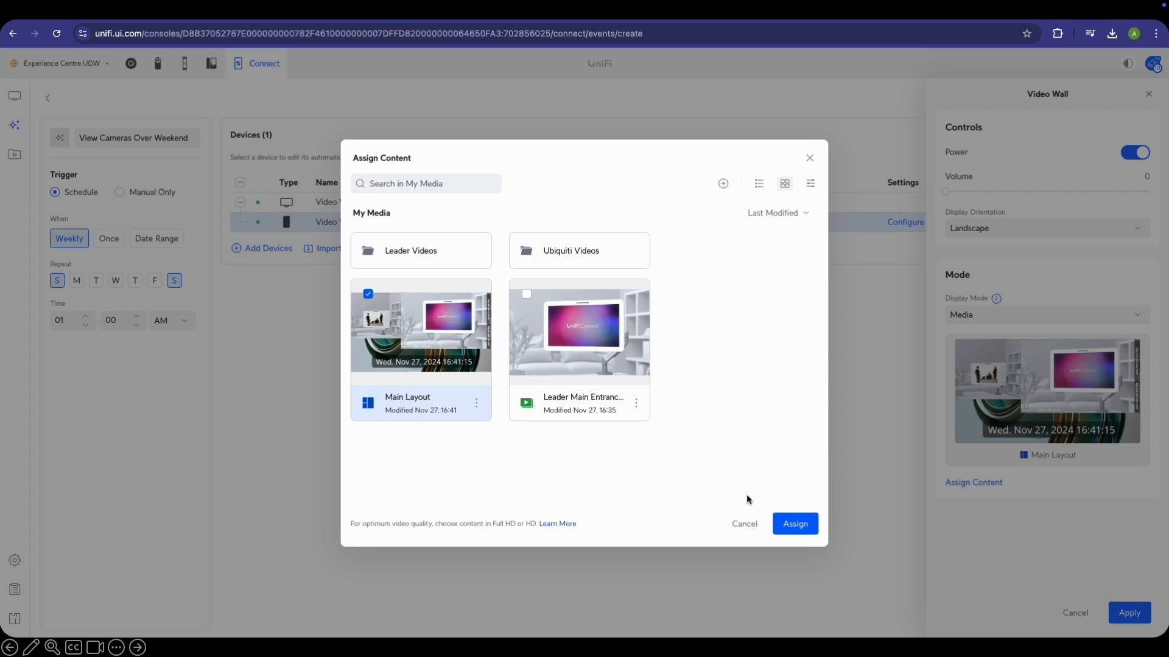
pyautogui.click(743, 524)
pyautogui.click(1077, 313)
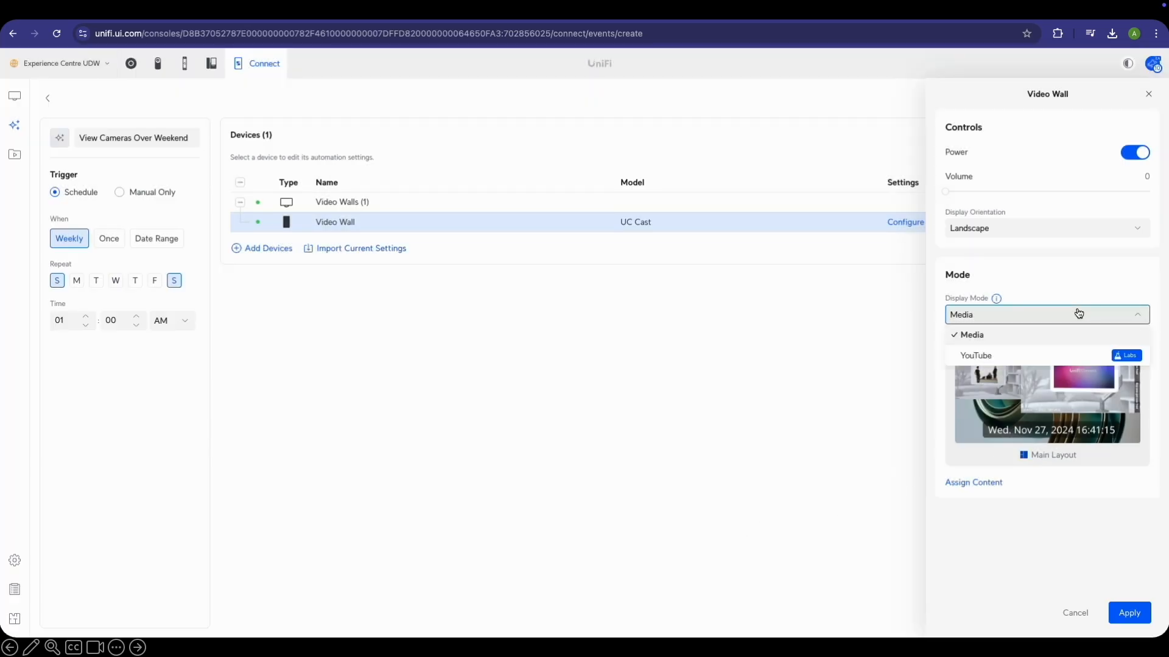
pyautogui.click(1074, 612)
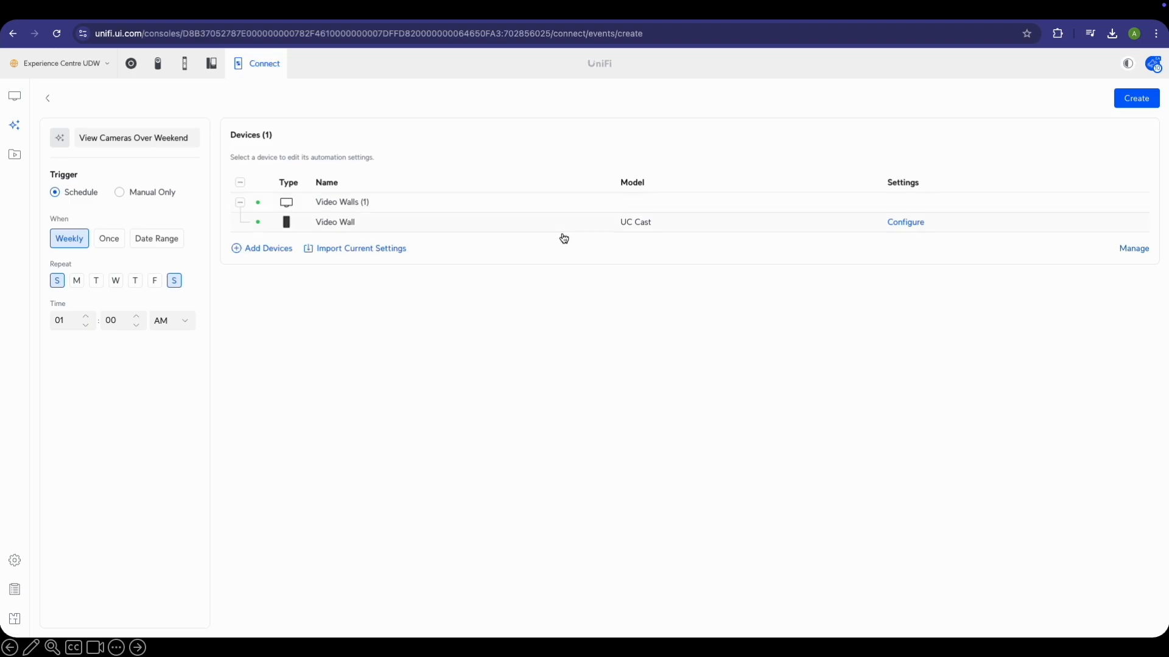
pyautogui.click(1131, 250)
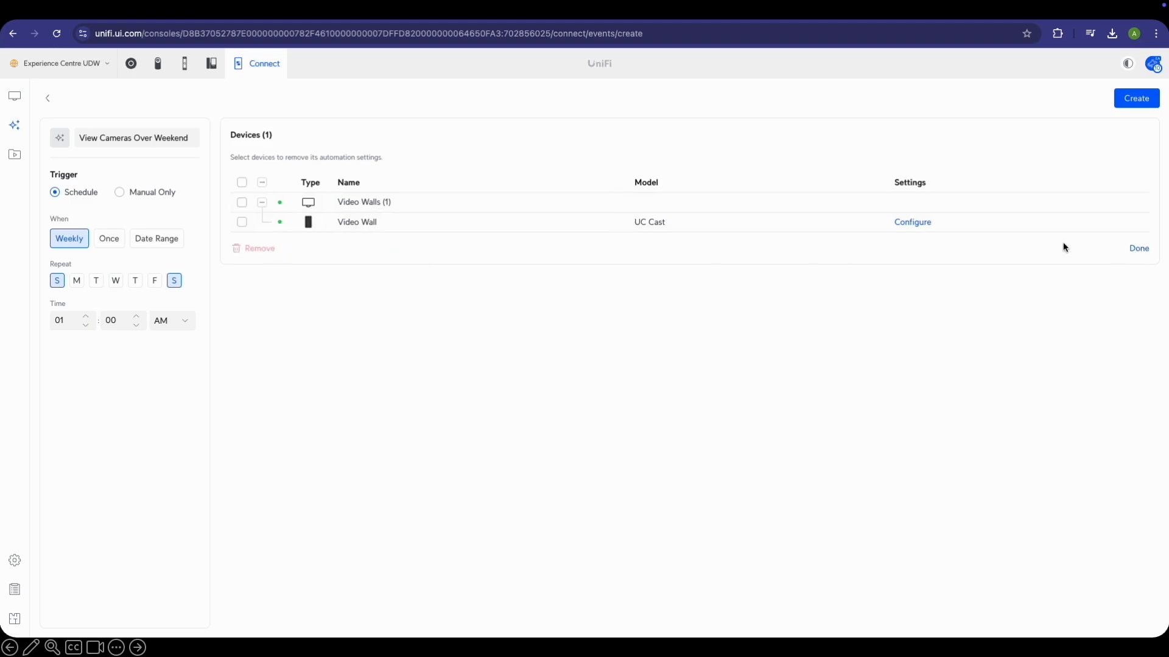
pyautogui.click(242, 222)
pyautogui.click(251, 248)
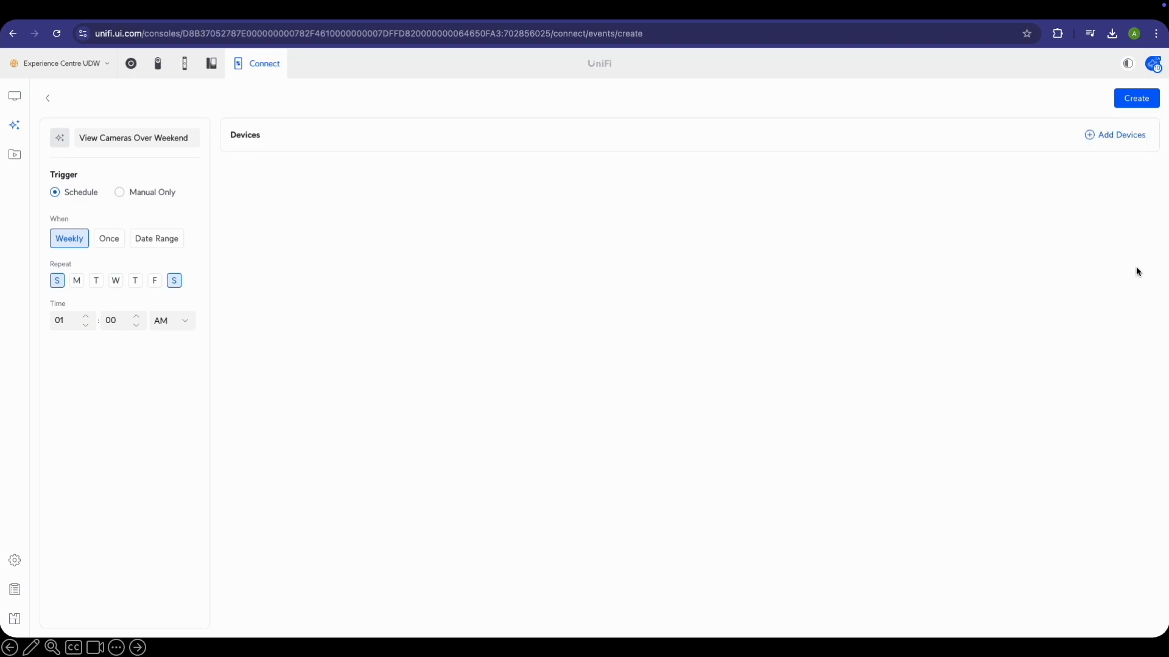
pyautogui.rightClick(1109, 143)
pyautogui.click(1133, 135)
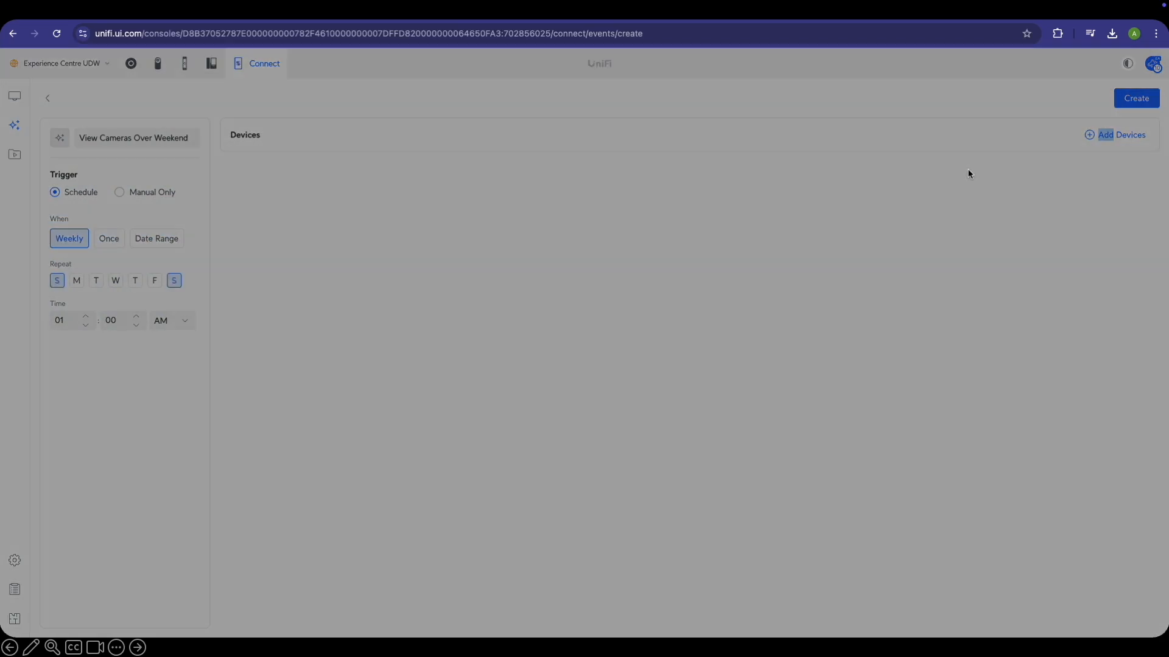
pyautogui.click(489, 266)
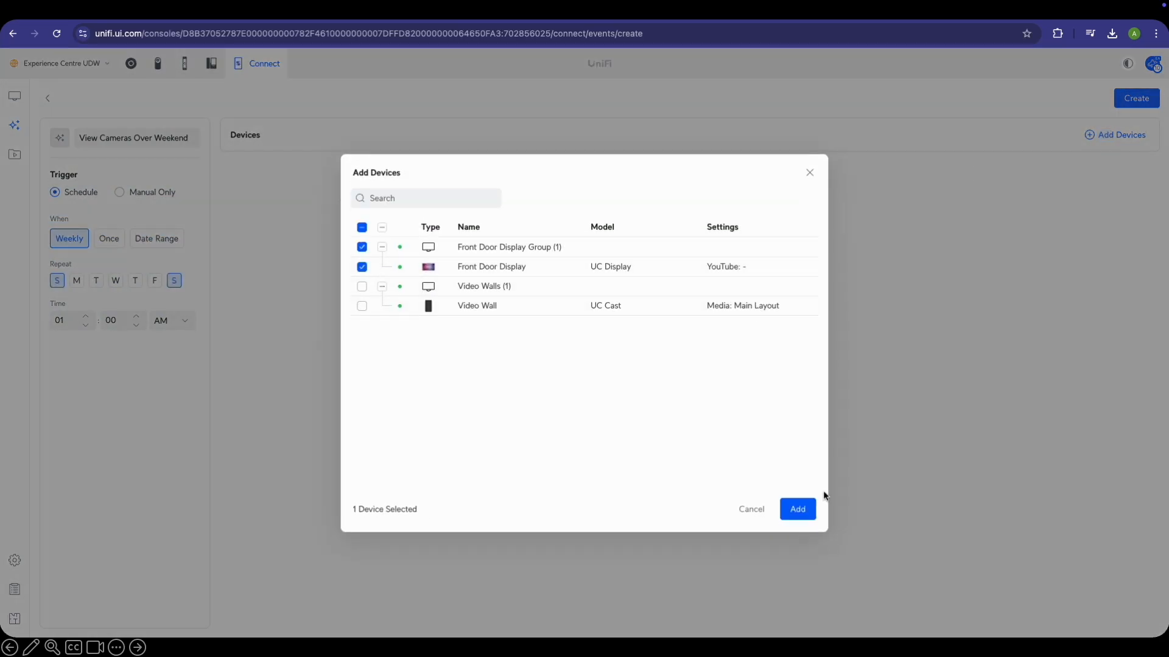
pyautogui.click(794, 511)
pyautogui.click(902, 225)
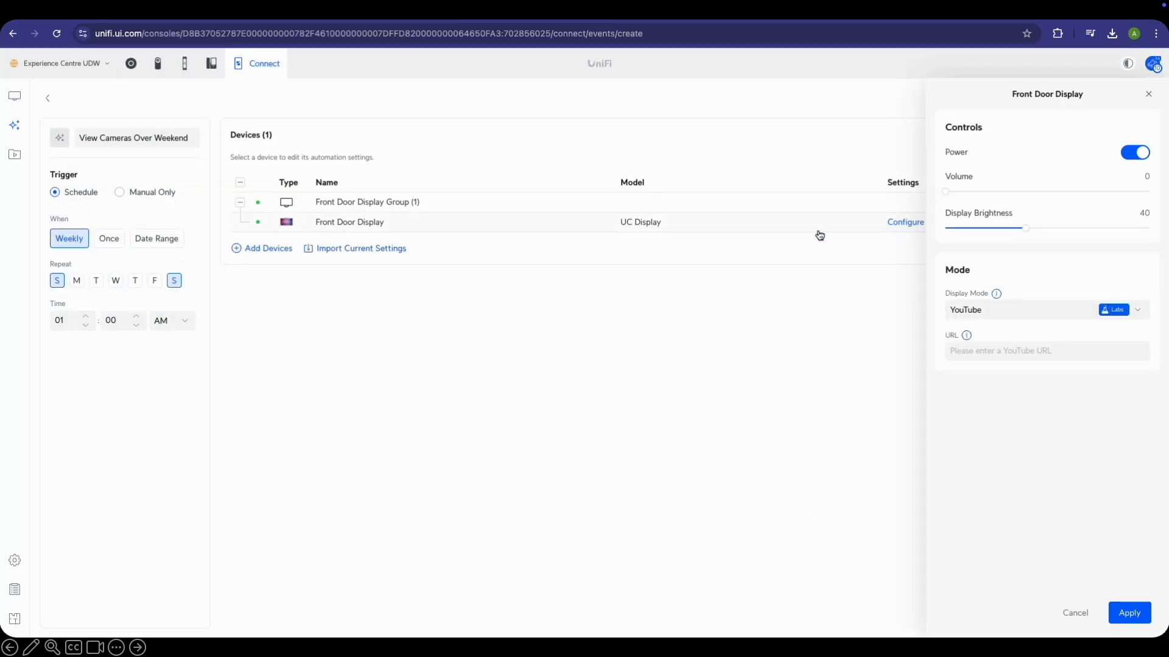
pyautogui.click(1059, 317)
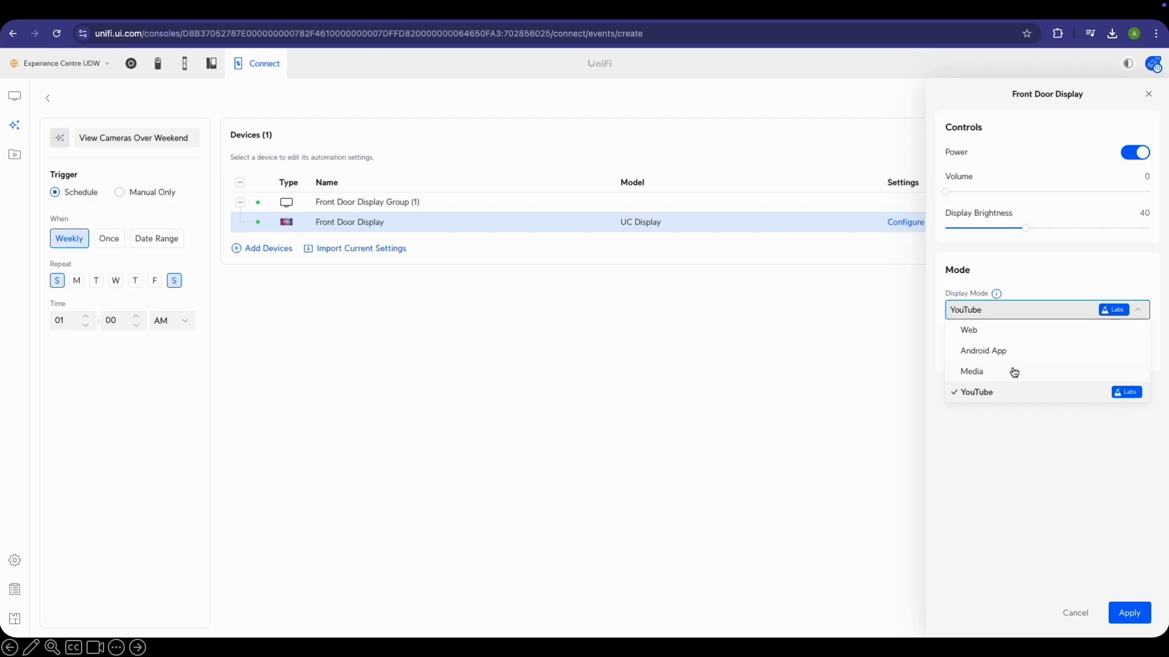
pyautogui.click(1012, 353)
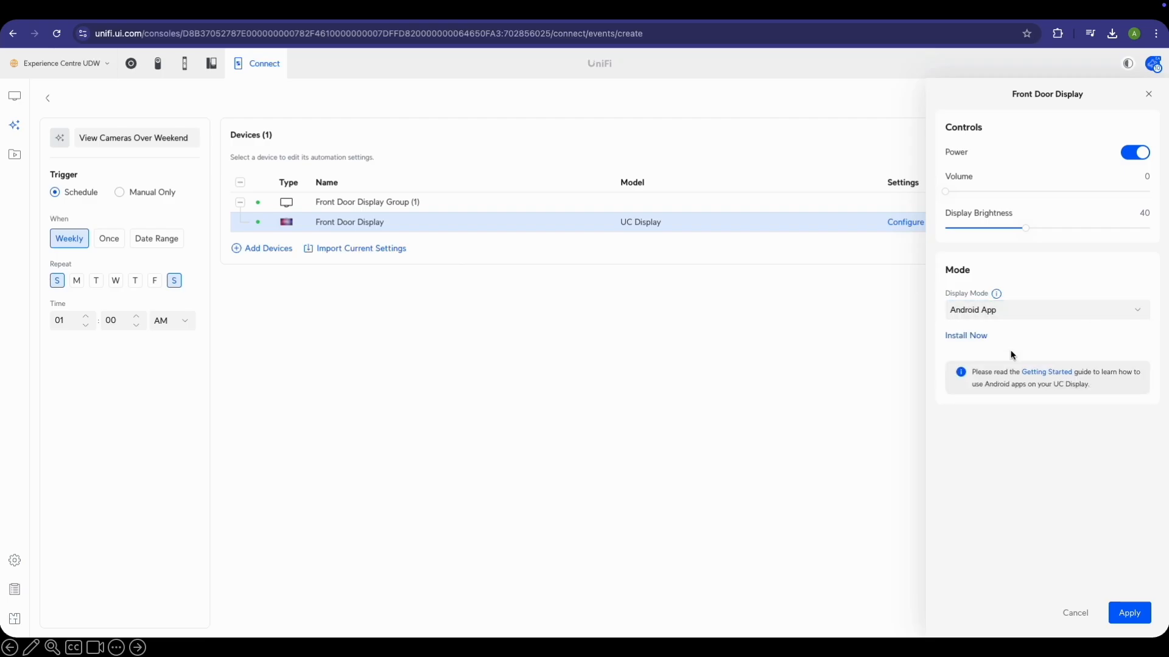
pyautogui.click(945, 336)
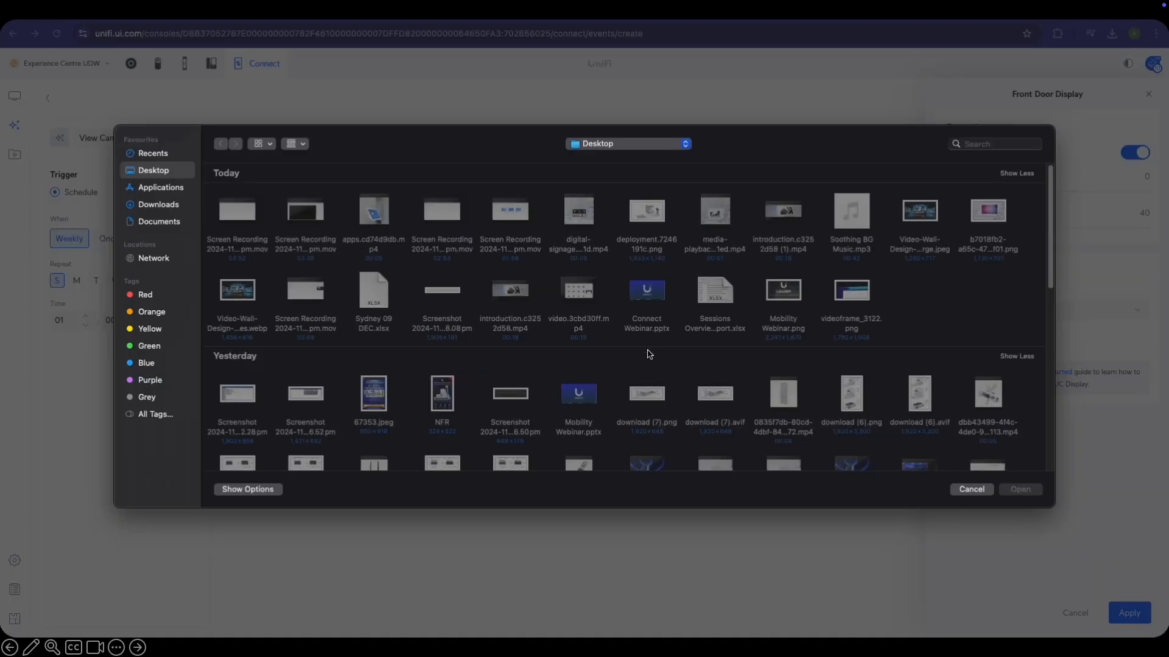
pyautogui.click(973, 490)
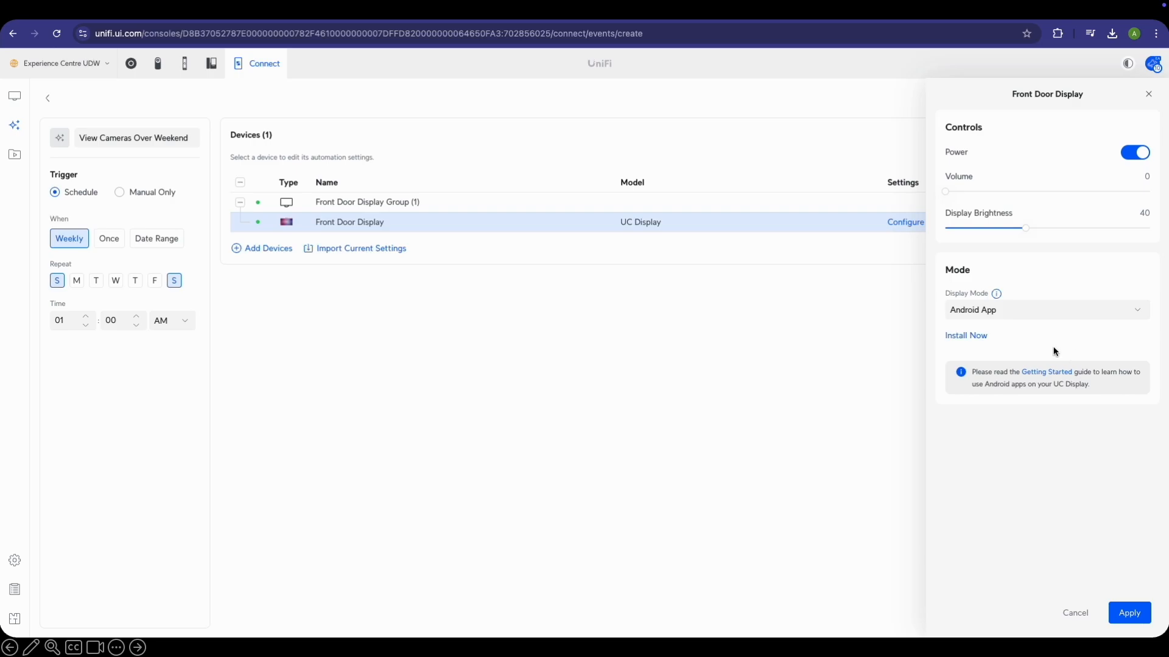
pyautogui.click(1051, 373)
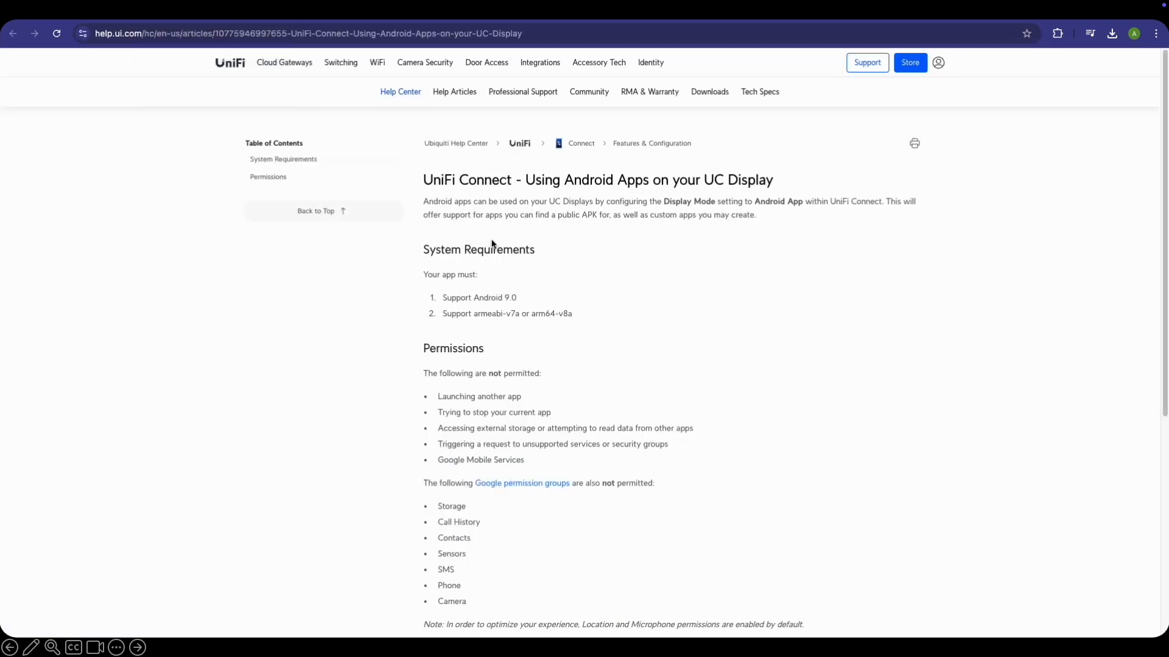
# Scroll through the help article on Android apps for UC Displays, then return to UniFi Connect
pyautogui.scroll(-3, 545, 228)
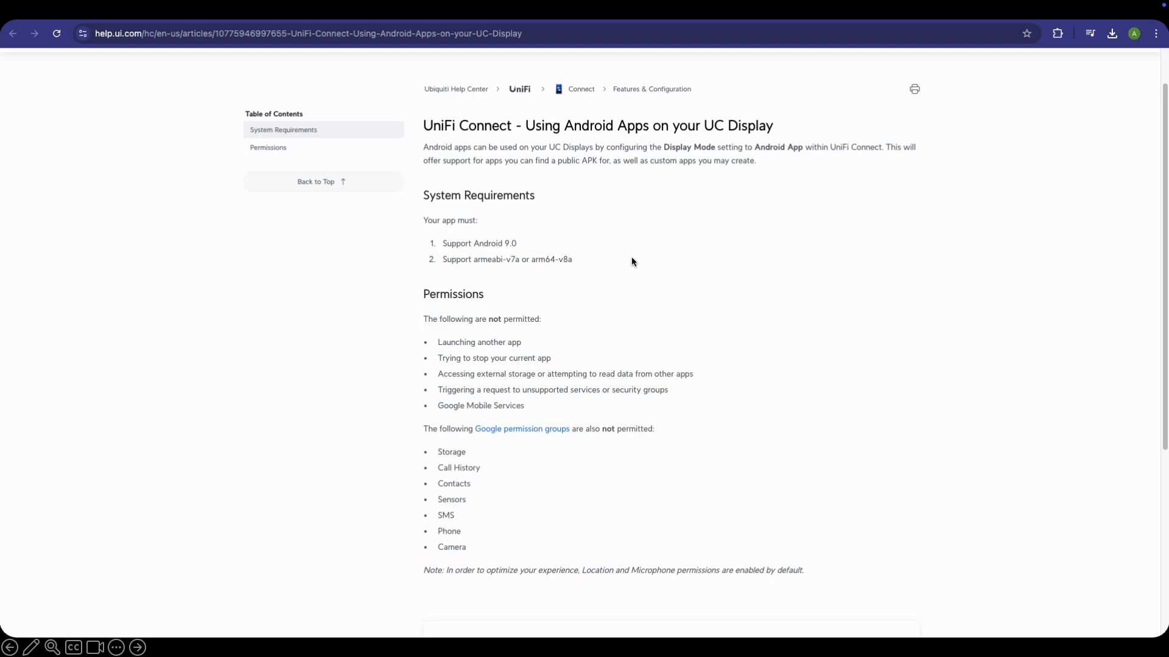
pyautogui.scroll(3, 393, 130)
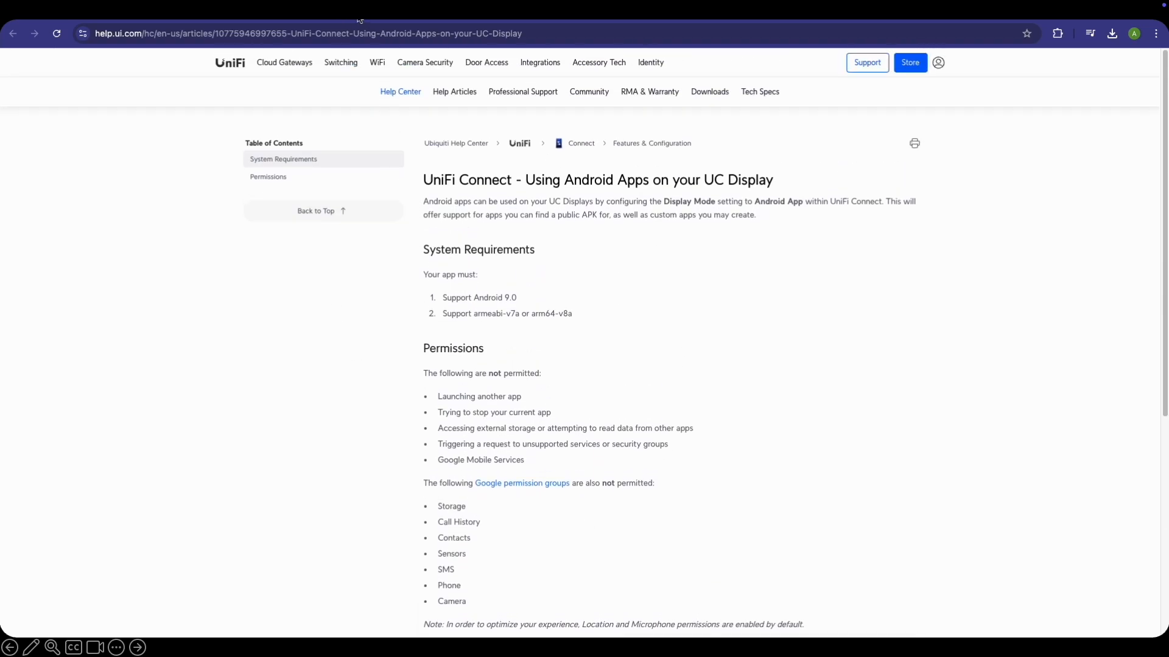
pyautogui.click(208, 12)
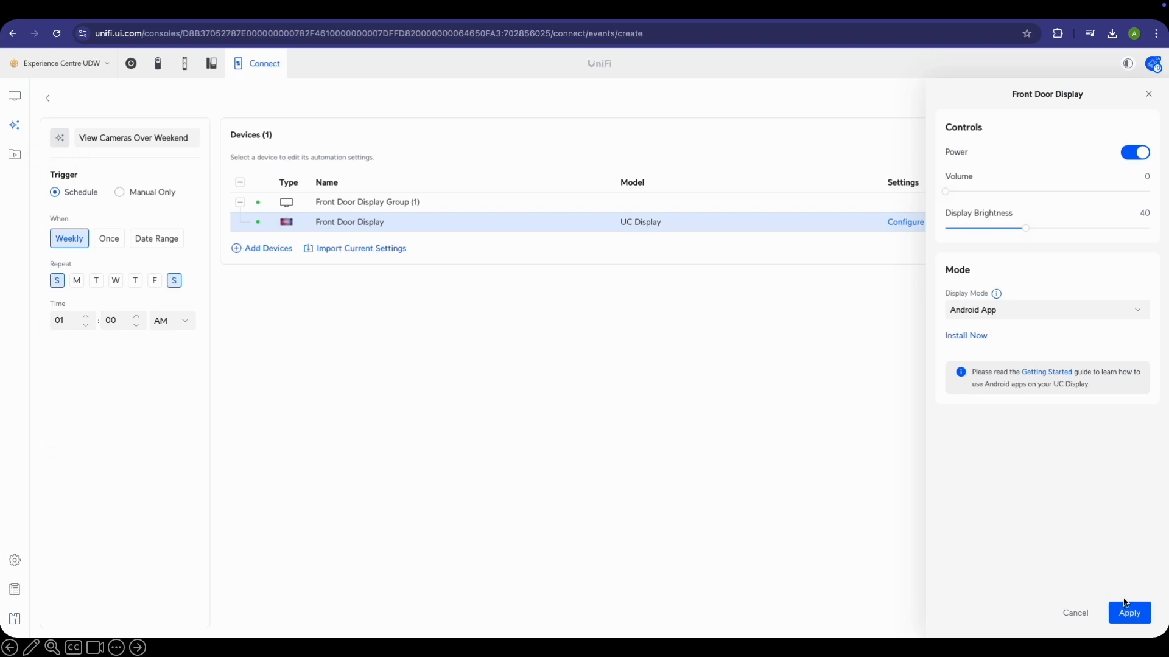
# Cancel the display settings and discard the unsaved automation
pyautogui.click(1079, 614)
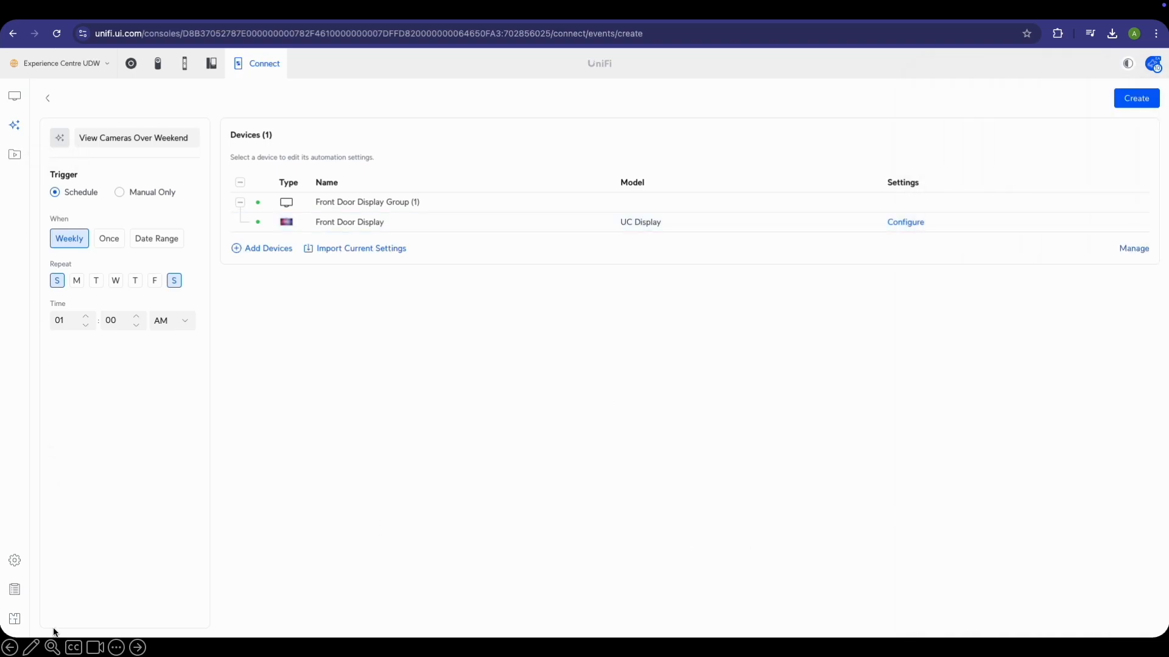
pyautogui.click(15, 560)
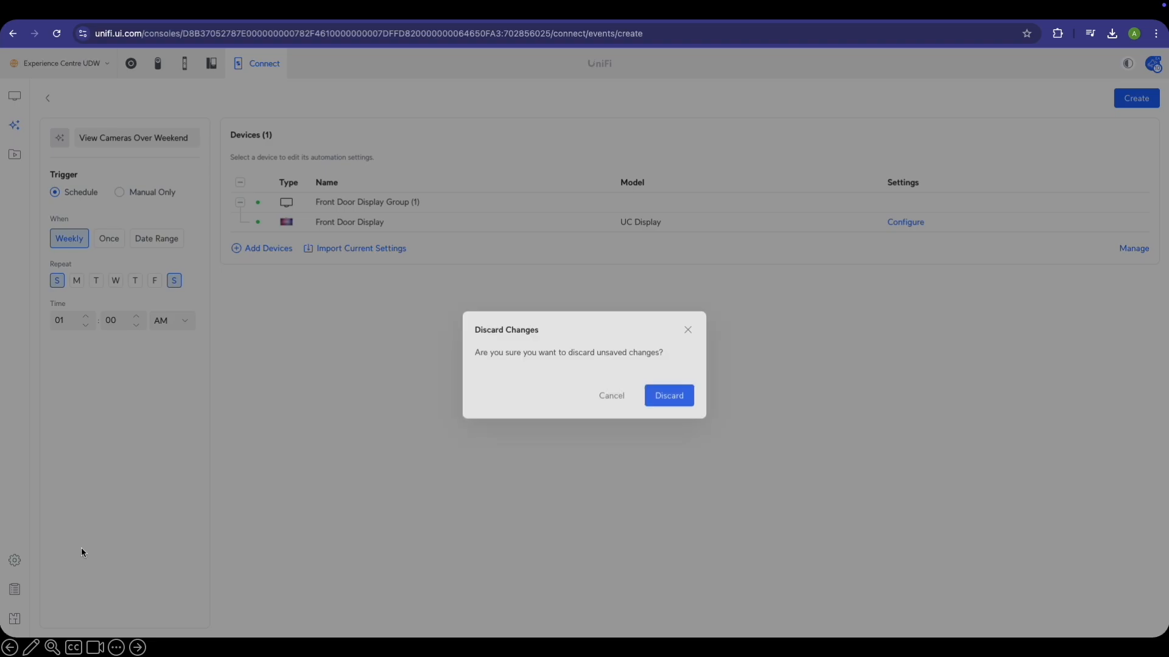
pyautogui.click(684, 380)
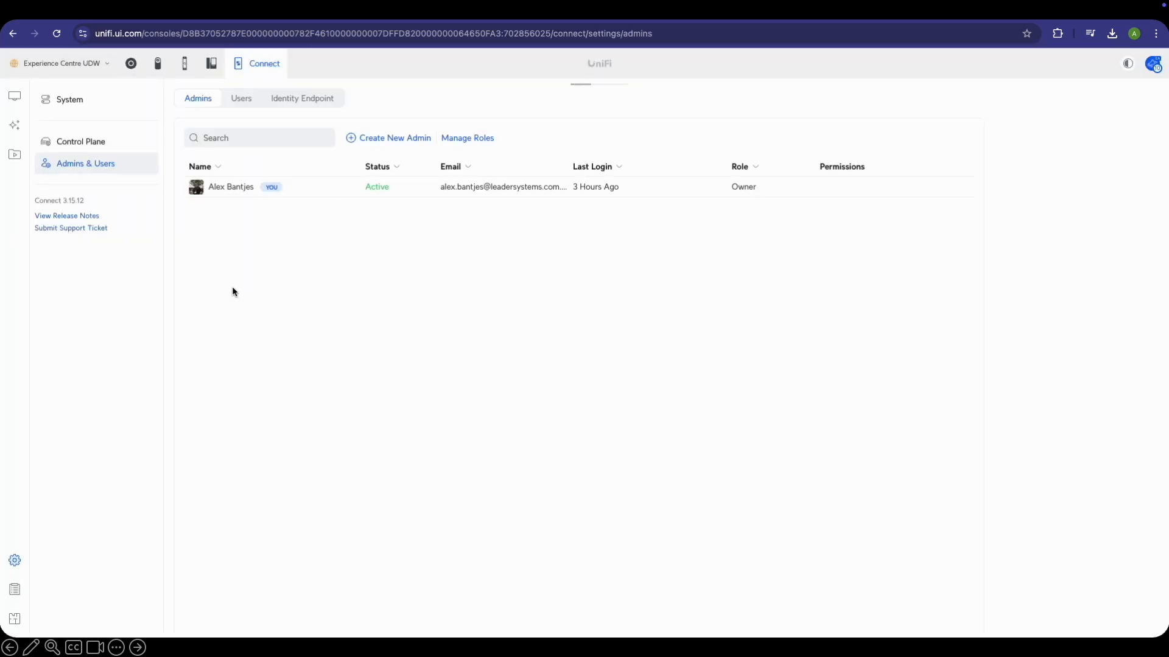
# Enable Protect in App Mode for Connect Displays in System settings and apply the change
pyautogui.click(56, 102)
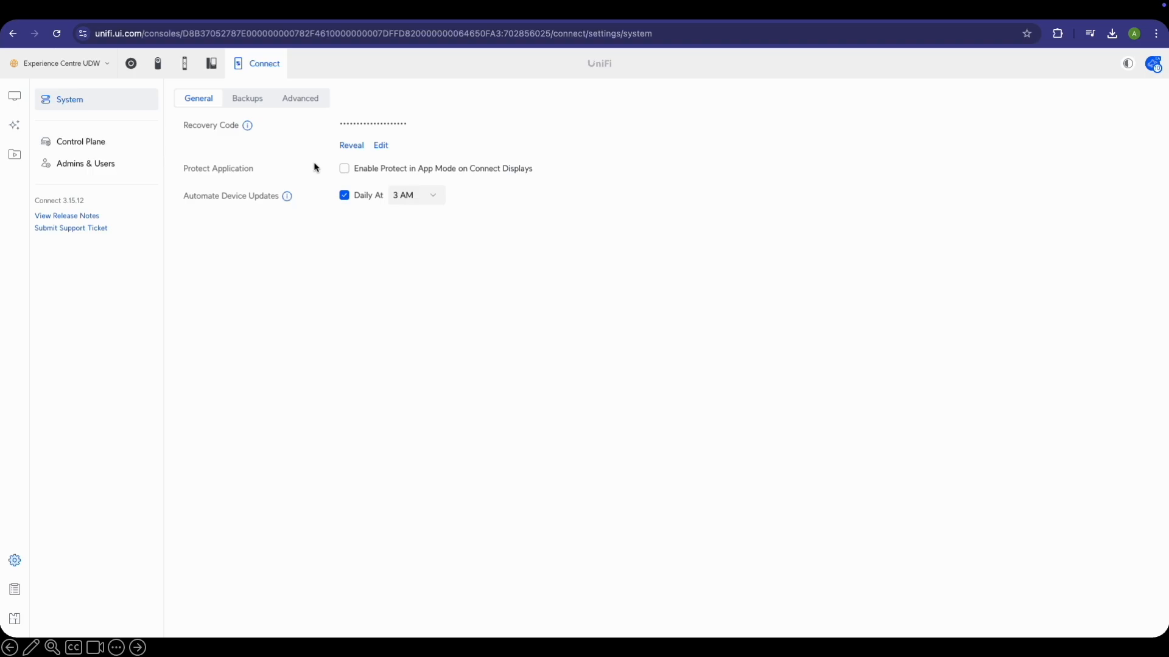
pyautogui.click(344, 169)
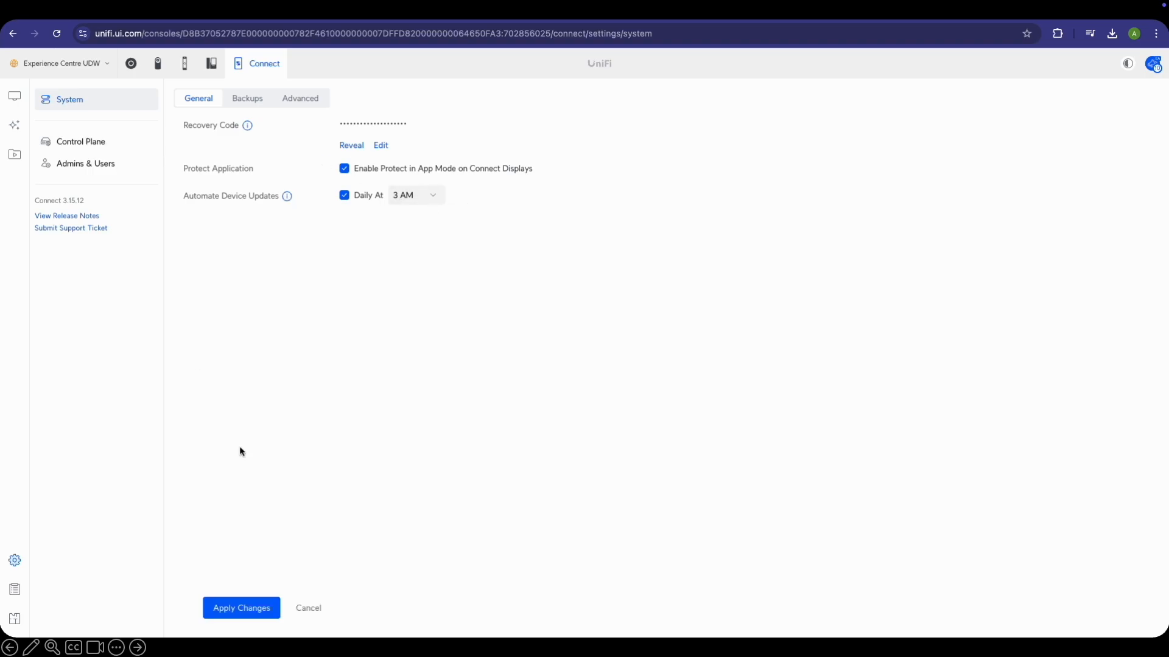
pyautogui.click(247, 612)
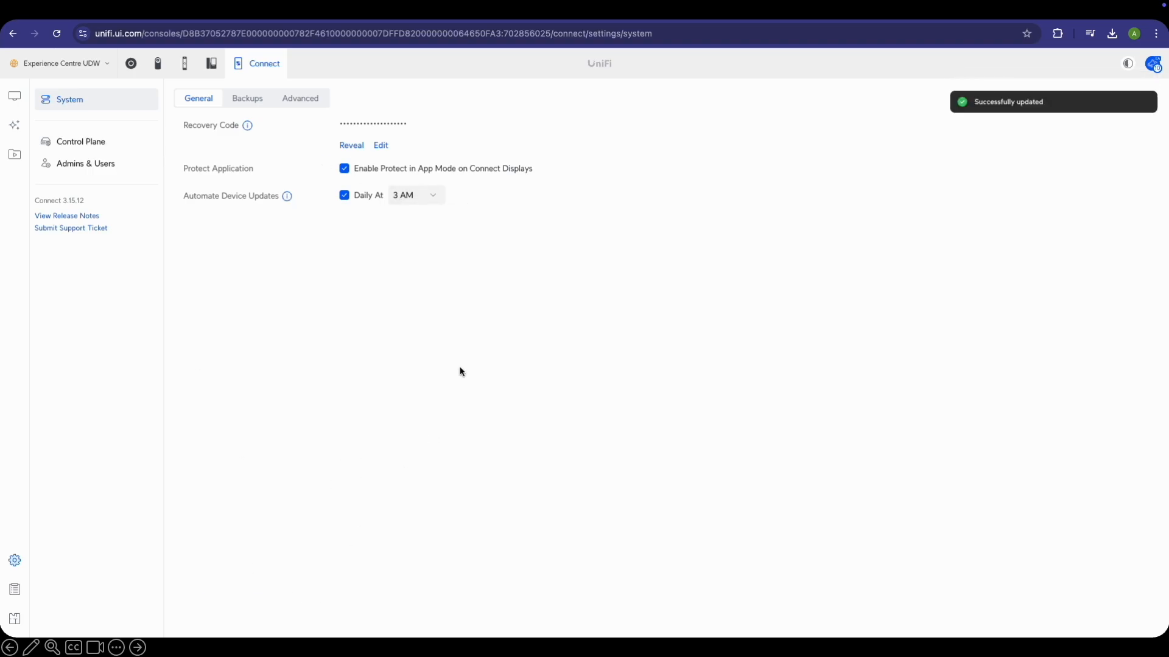
pyautogui.click(17, 127)
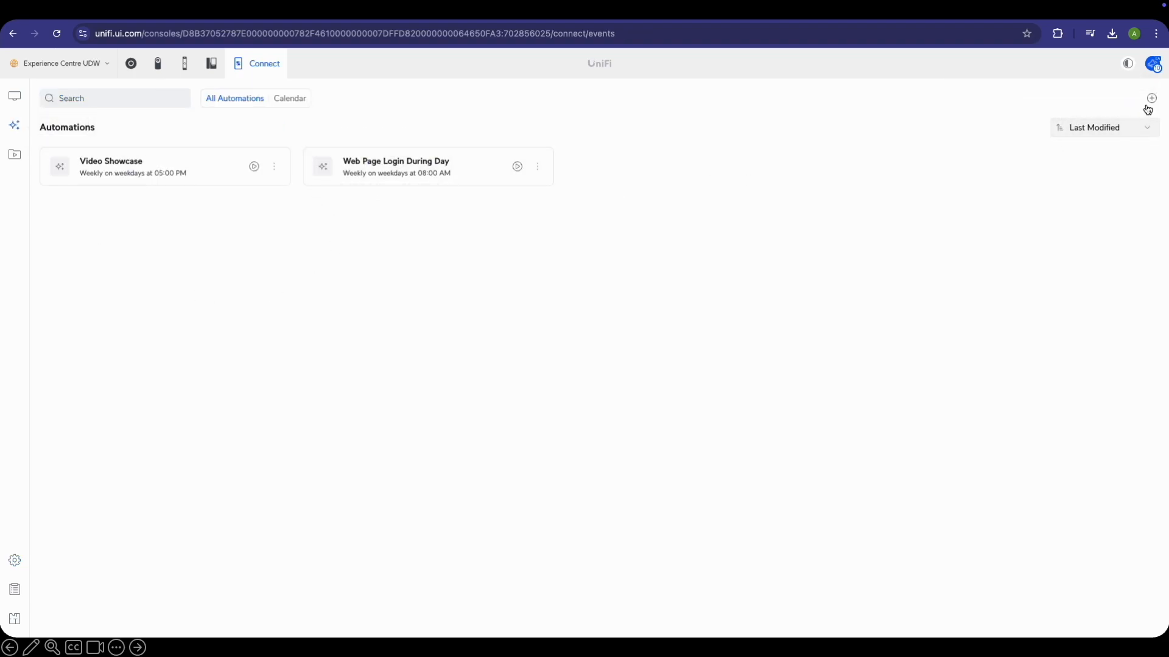
# Create a new automation named 'View Camera Over Weekends' and make it schedule-based
pyautogui.click(1151, 99)
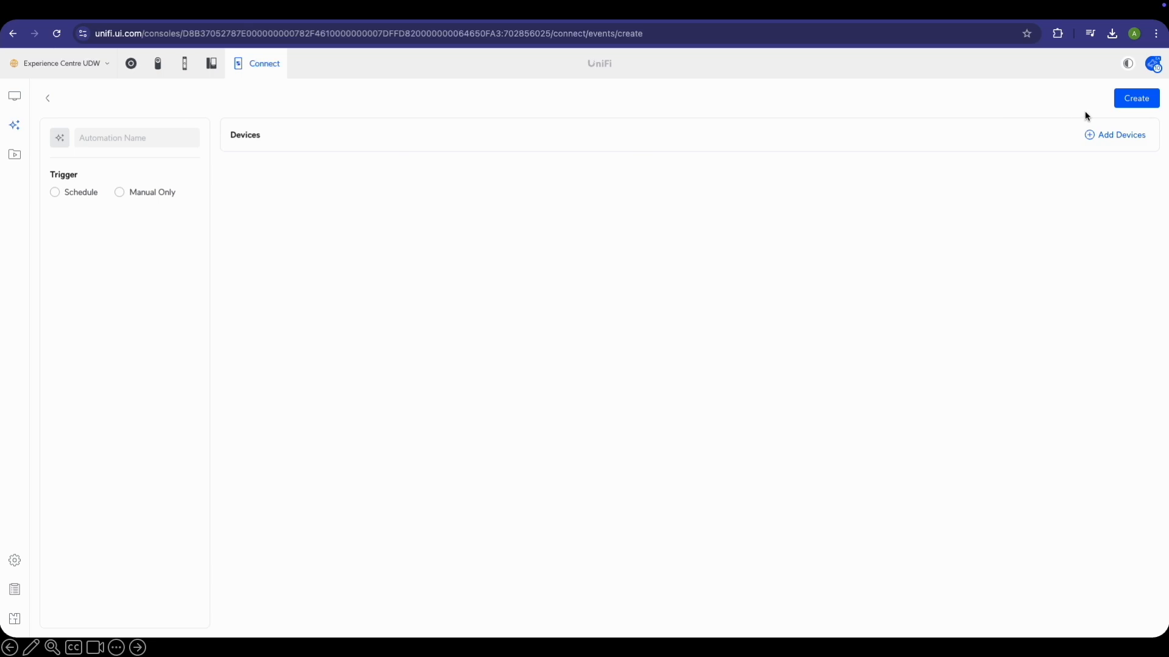
pyautogui.click(1136, 98)
pyautogui.write('V')
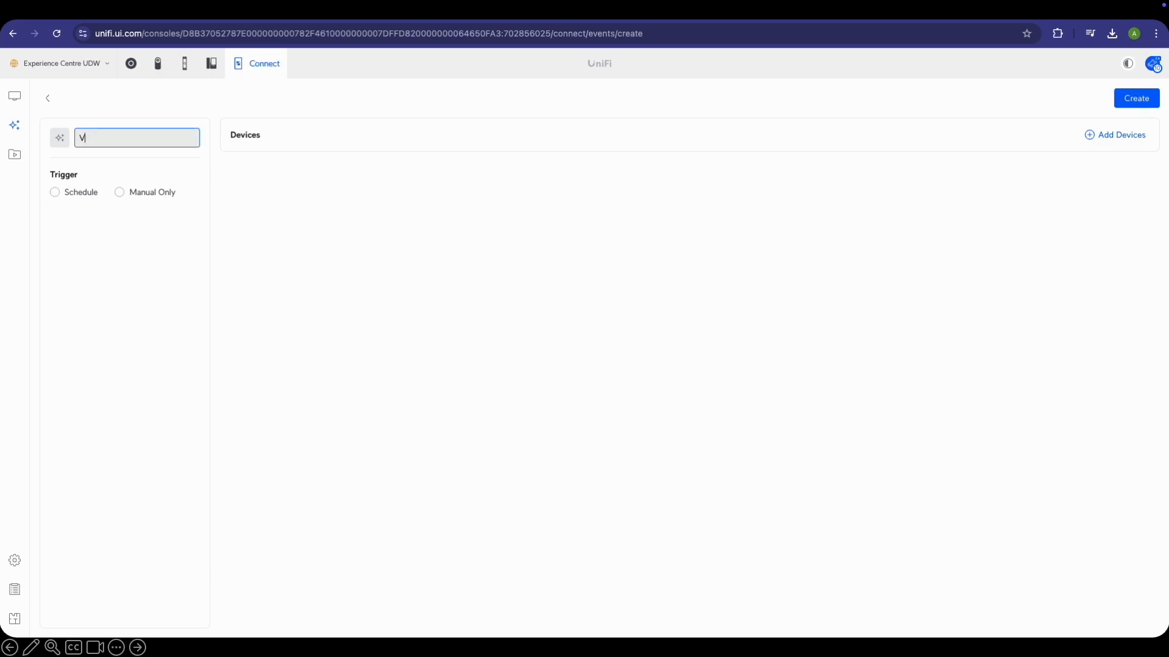
pyautogui.write('iew Camera Over Weekends')
pyautogui.click(87, 192)
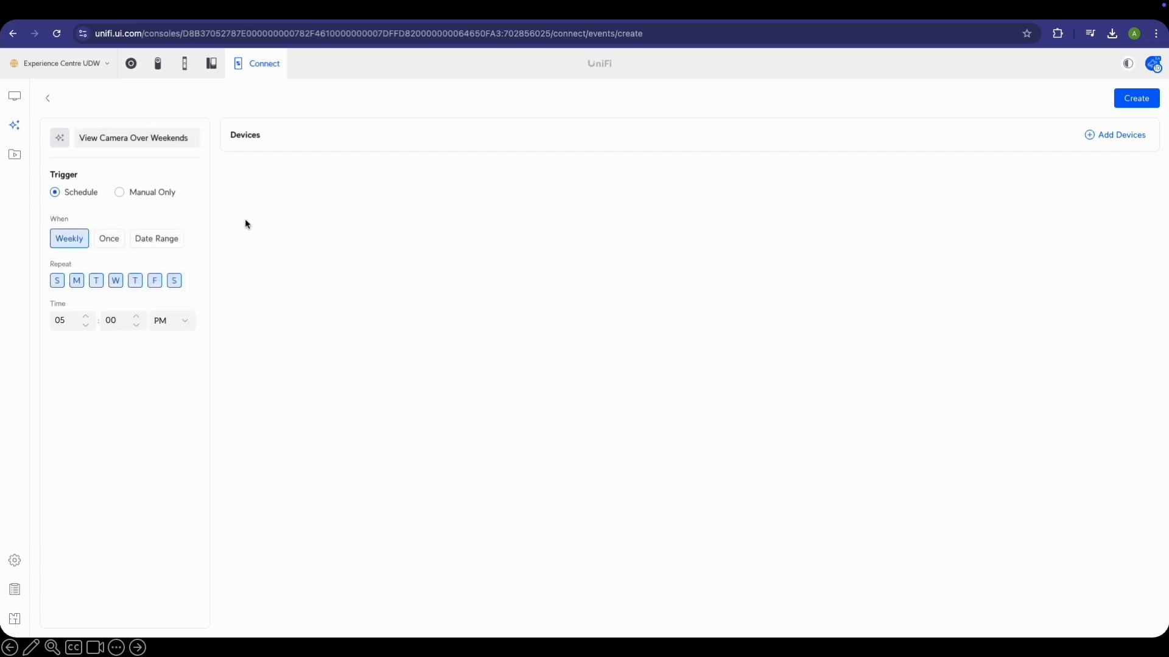
# Limit the weekly repeat to Saturday and Sunday with a 05:00 AM start
pyautogui.click(76, 283)
pyautogui.click(103, 286)
pyautogui.click(116, 284)
pyautogui.click(136, 281)
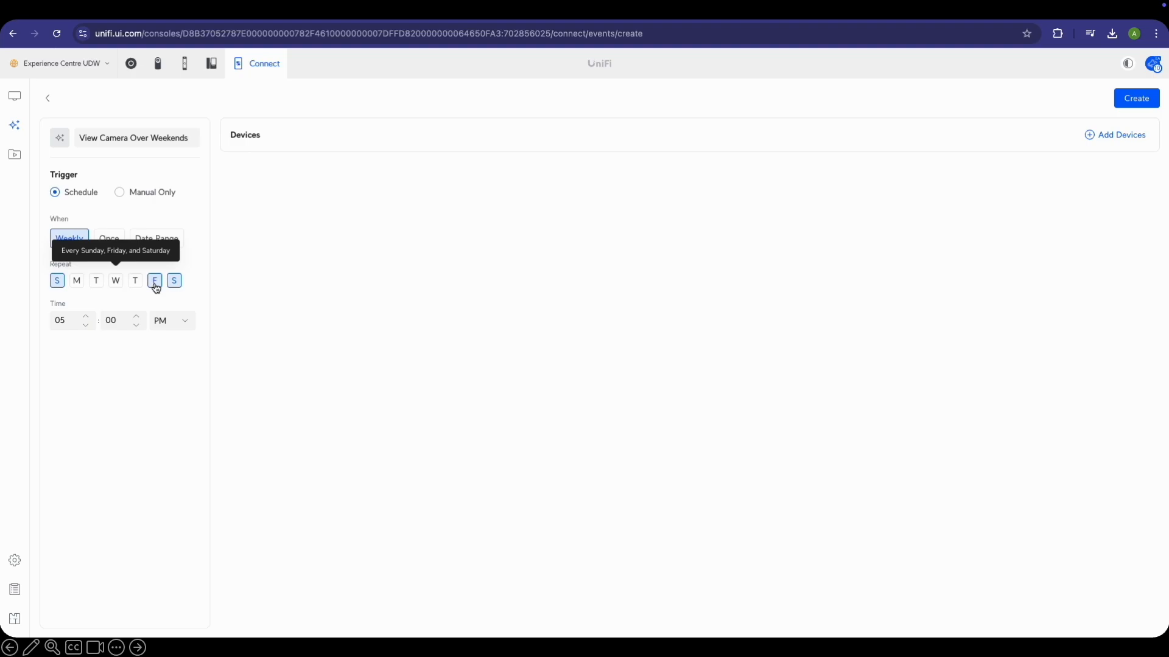
pyautogui.click(155, 282)
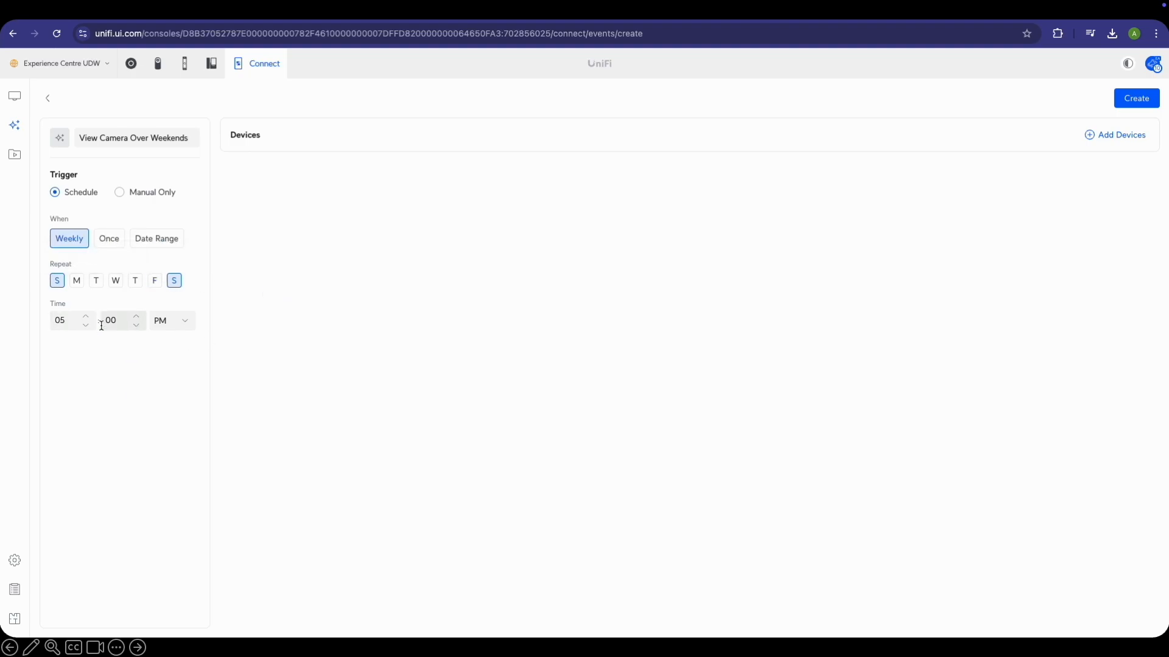
pyautogui.click(176, 325)
pyautogui.click(172, 345)
pyautogui.click(1101, 134)
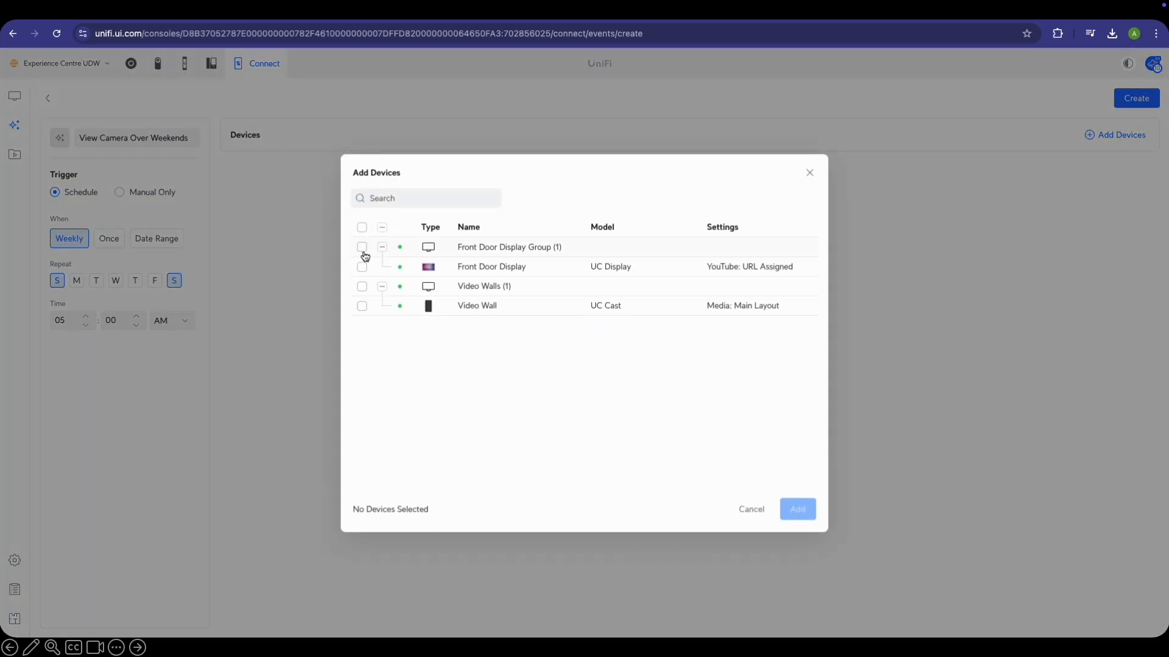
# Add the Front Door Display and set it to Android App mode running UniFi Protect
pyautogui.click(363, 267)
pyautogui.click(797, 509)
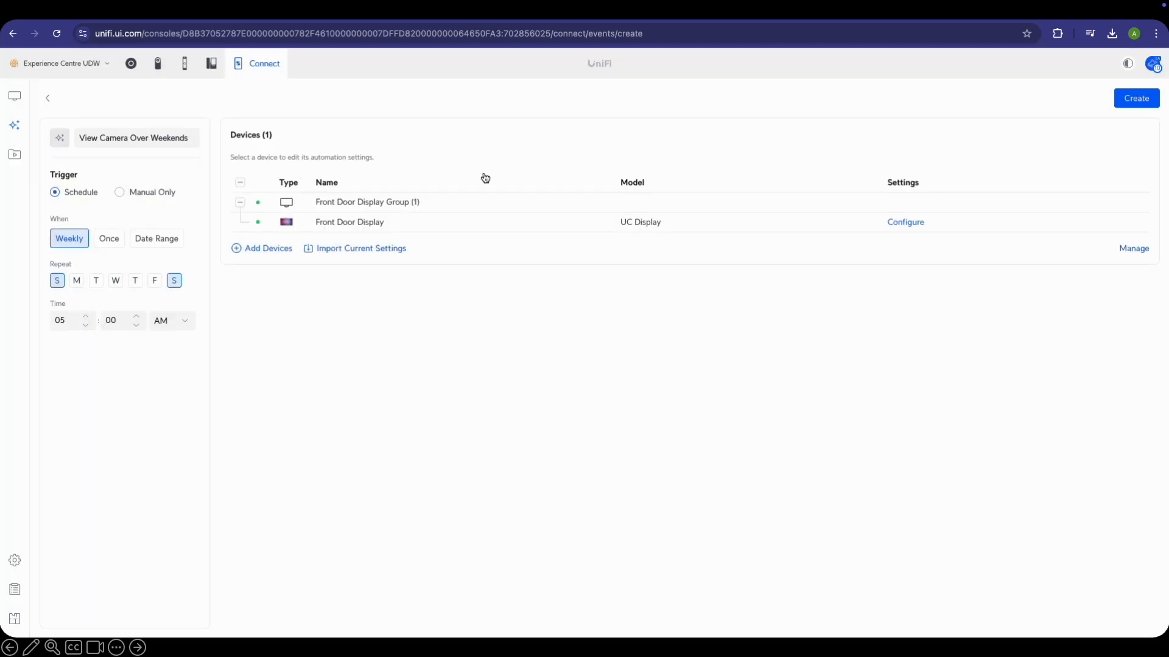
pyautogui.click(911, 223)
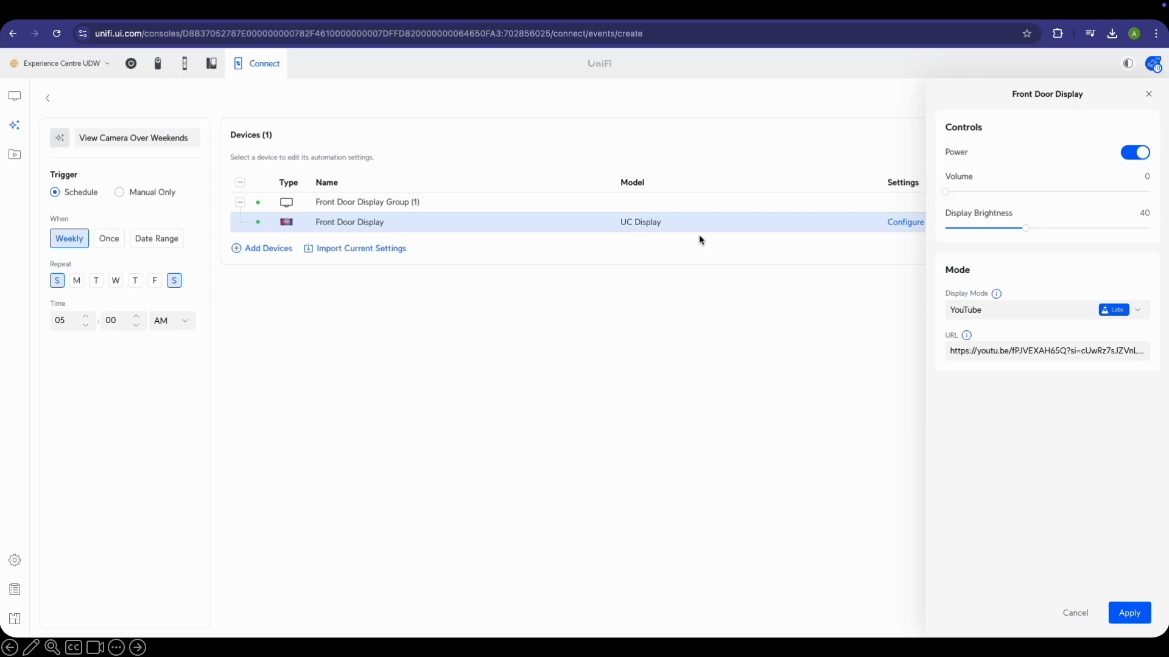
pyautogui.click(1048, 312)
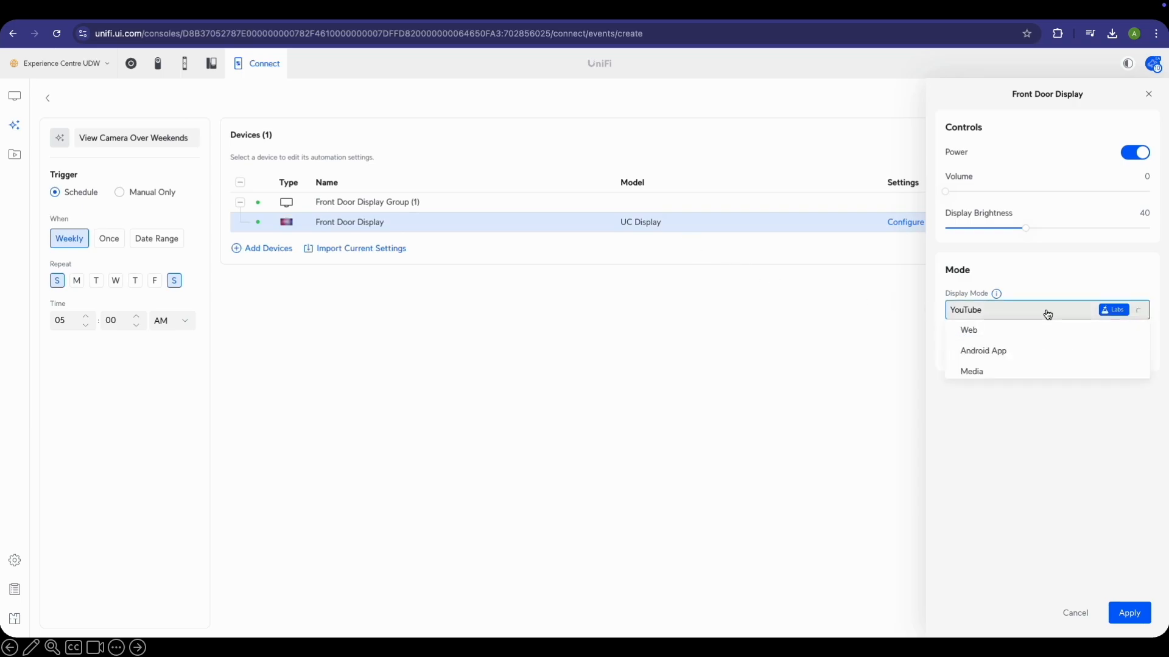
pyautogui.click(999, 350)
pyautogui.click(1027, 350)
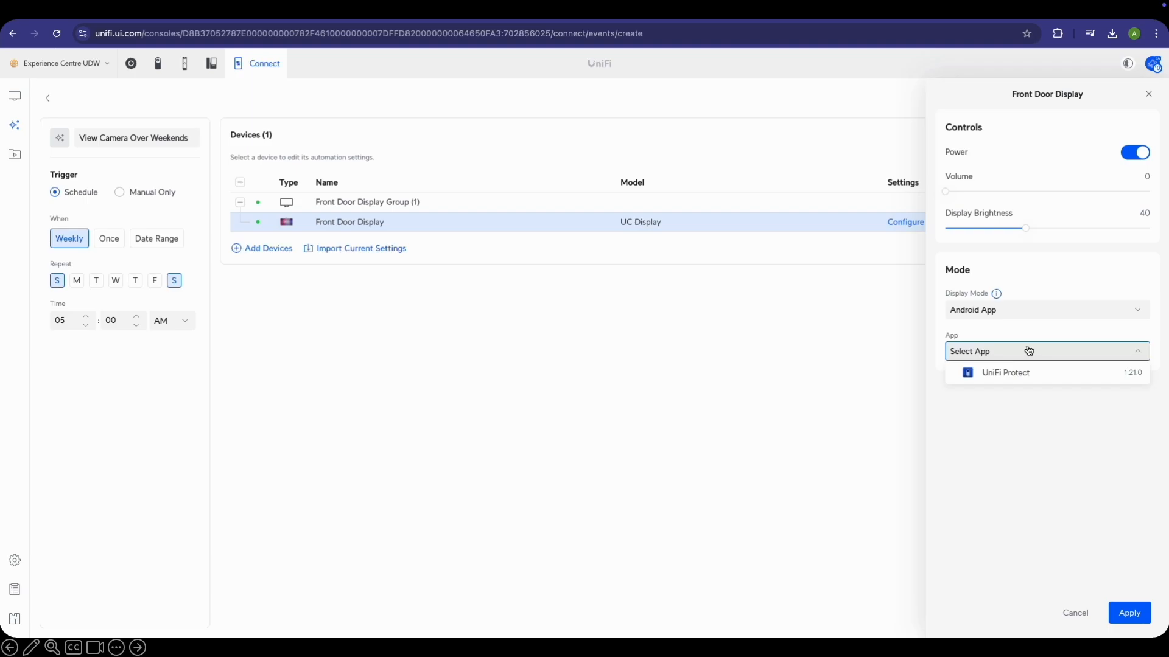
pyautogui.click(1033, 373)
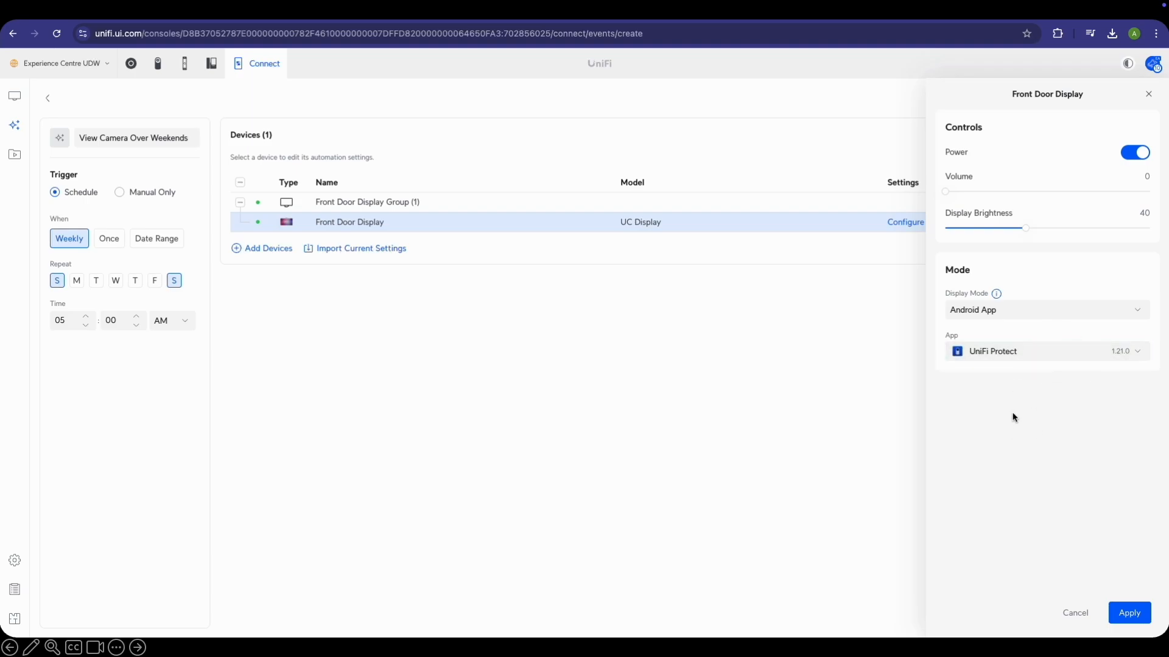
pyautogui.click(1128, 614)
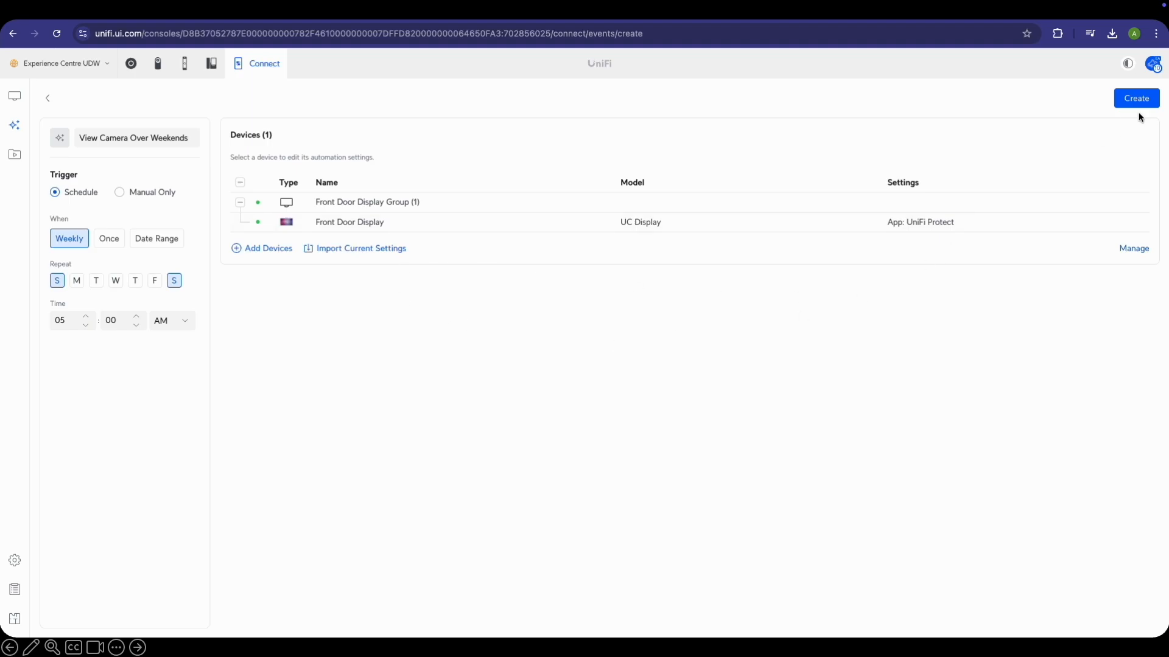
# Save the View Camera Over Weekends automation and review it in the calendar's Month and Week views
pyautogui.click(1154, 103)
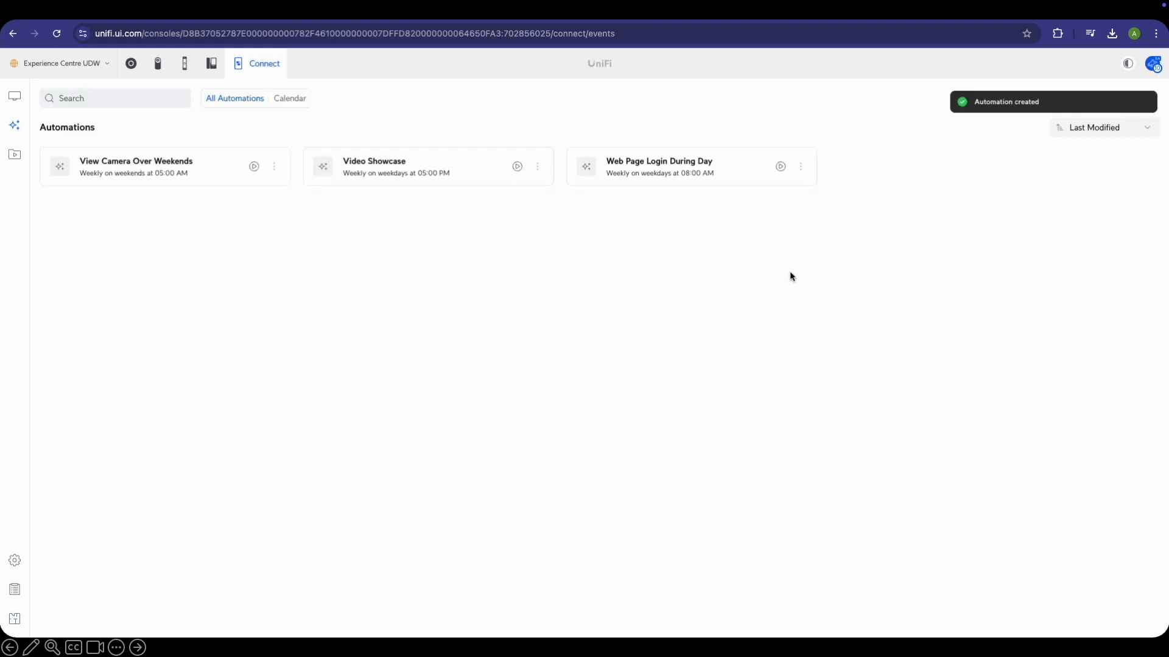
pyautogui.click(288, 99)
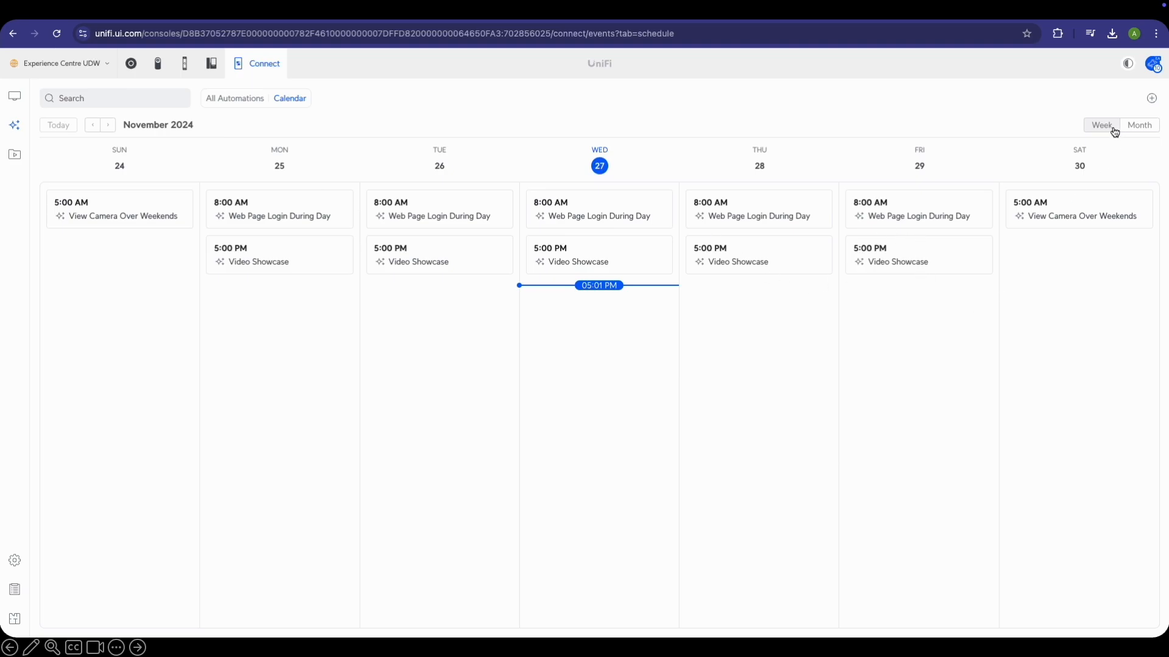
pyautogui.click(1136, 126)
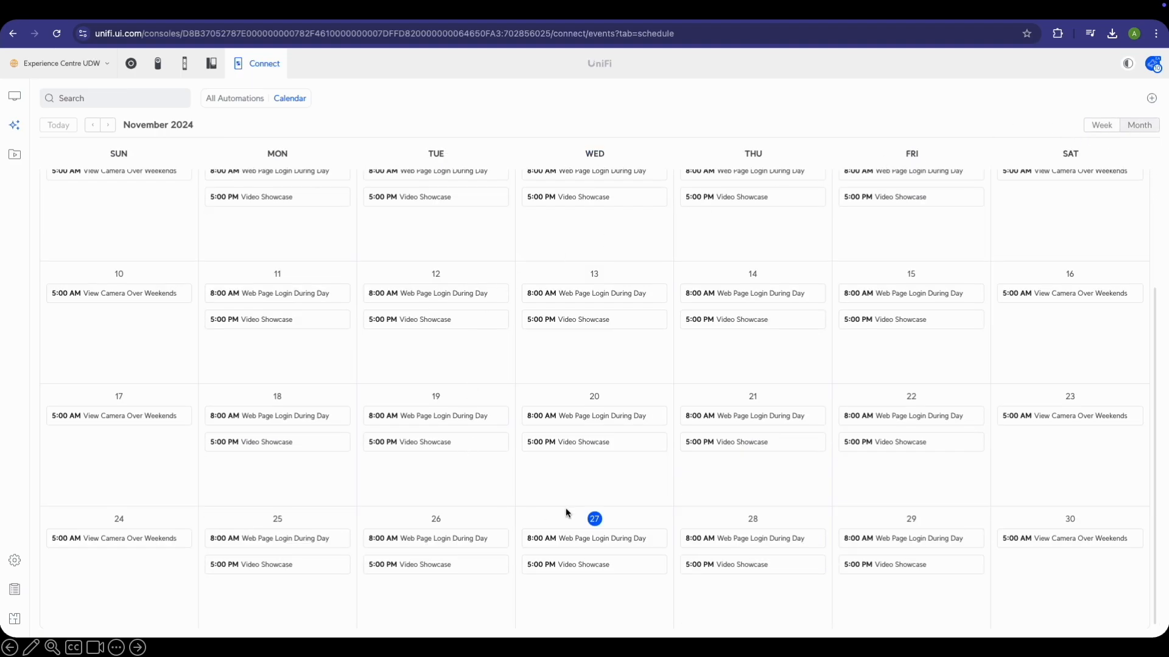
pyautogui.click(1101, 125)
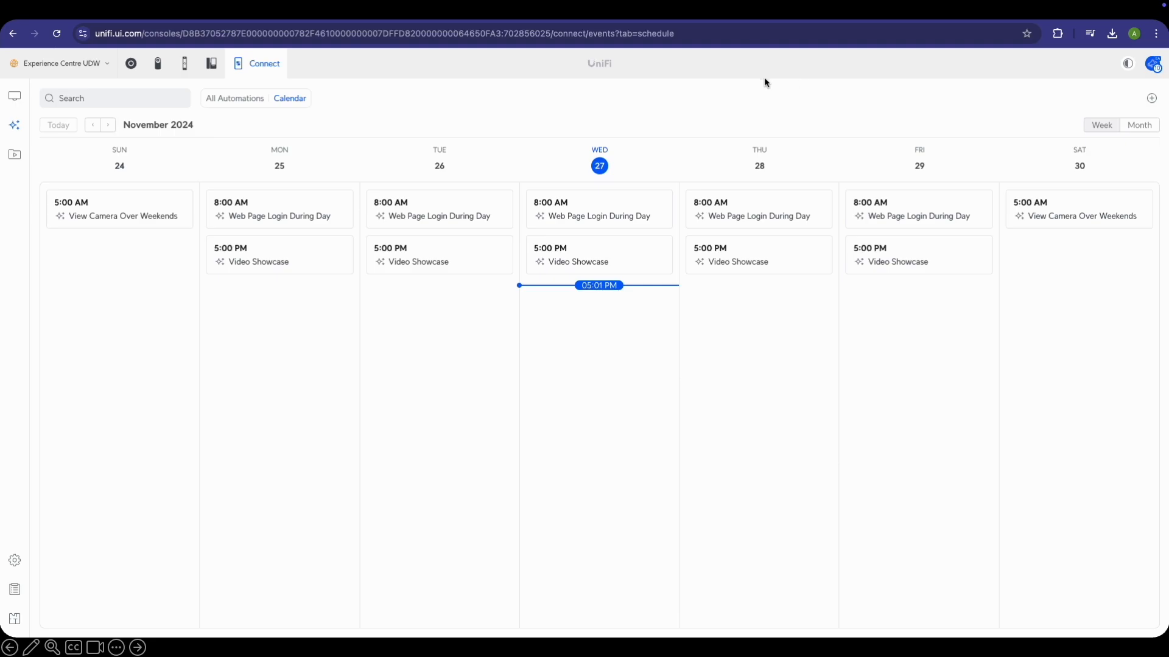
pyautogui.click(15, 96)
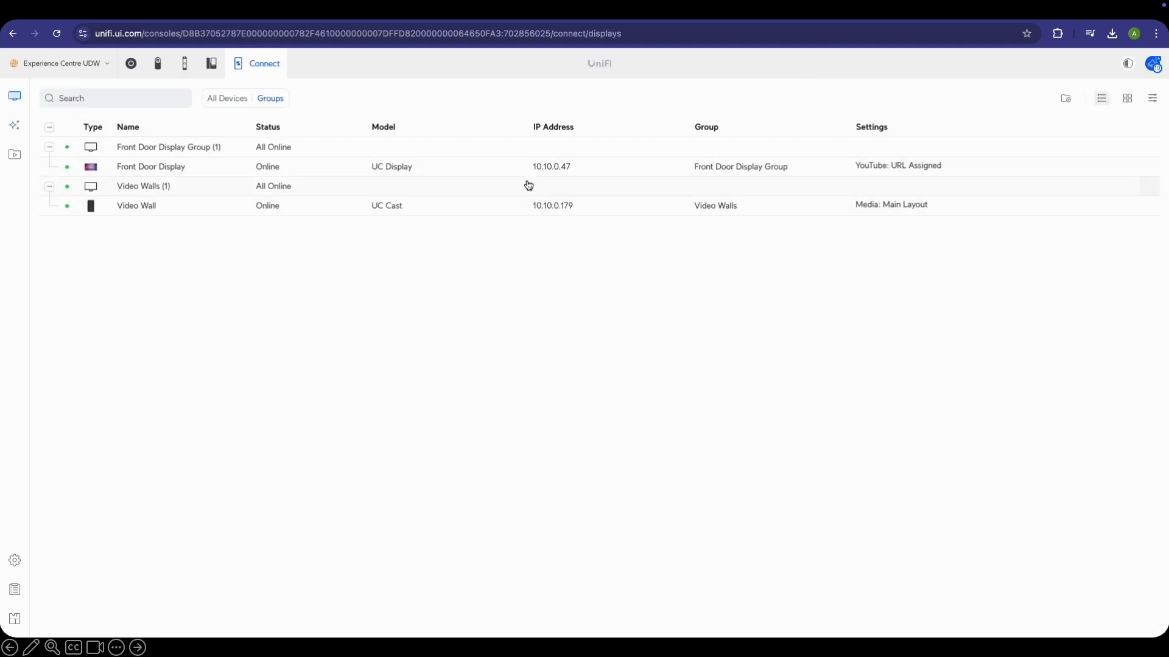
# Review the Front Door Display's settings: YouTube mode with the Ubiquiti 2024 Setup Guide, brightness 40
pyautogui.click(317, 172)
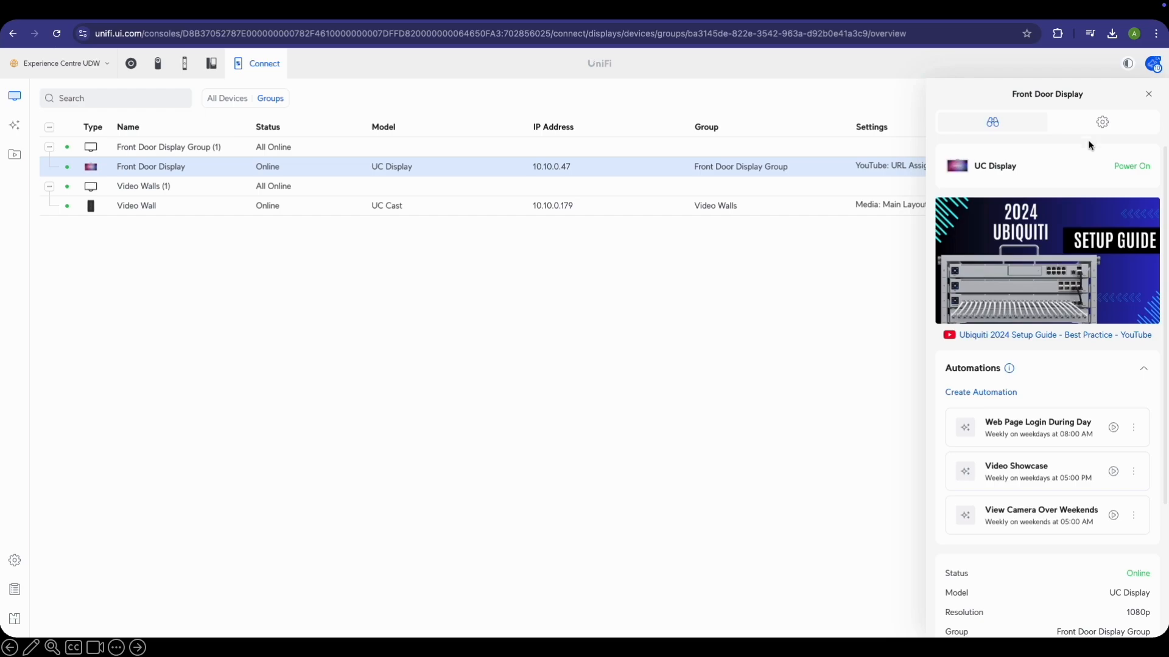
pyautogui.click(1102, 121)
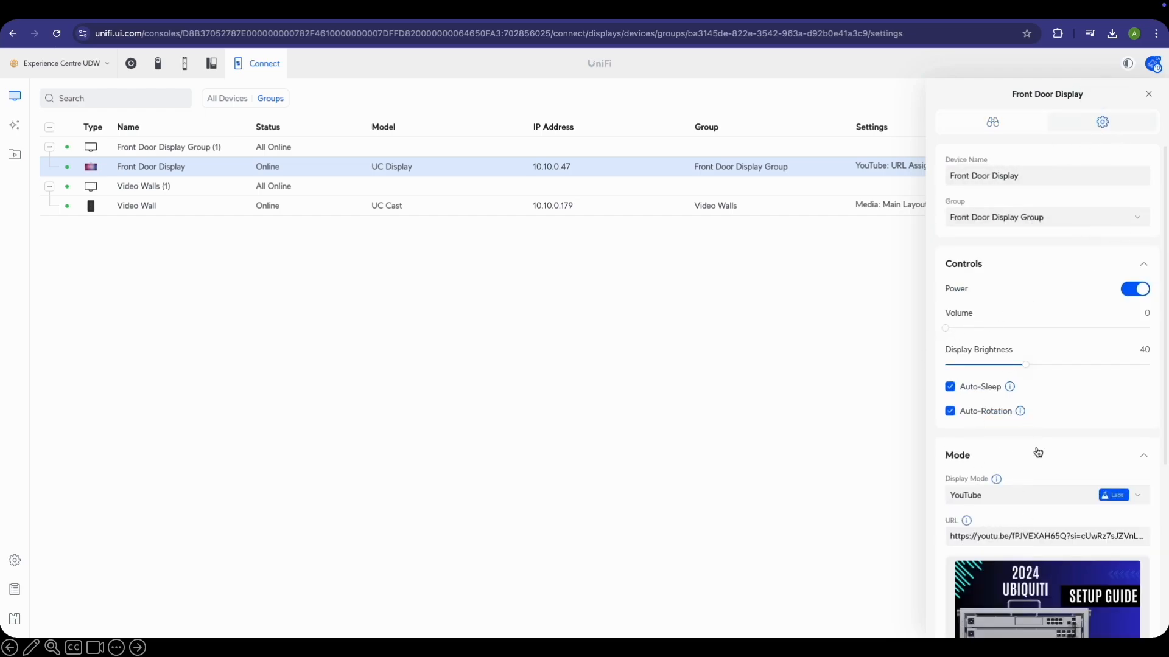
pyautogui.scroll(-3, 1037, 454)
pyautogui.scroll(3, 1012, 351)
pyautogui.click(1148, 94)
pyautogui.scroll(-4, 1071, 374)
pyautogui.scroll(1, 1069, 372)
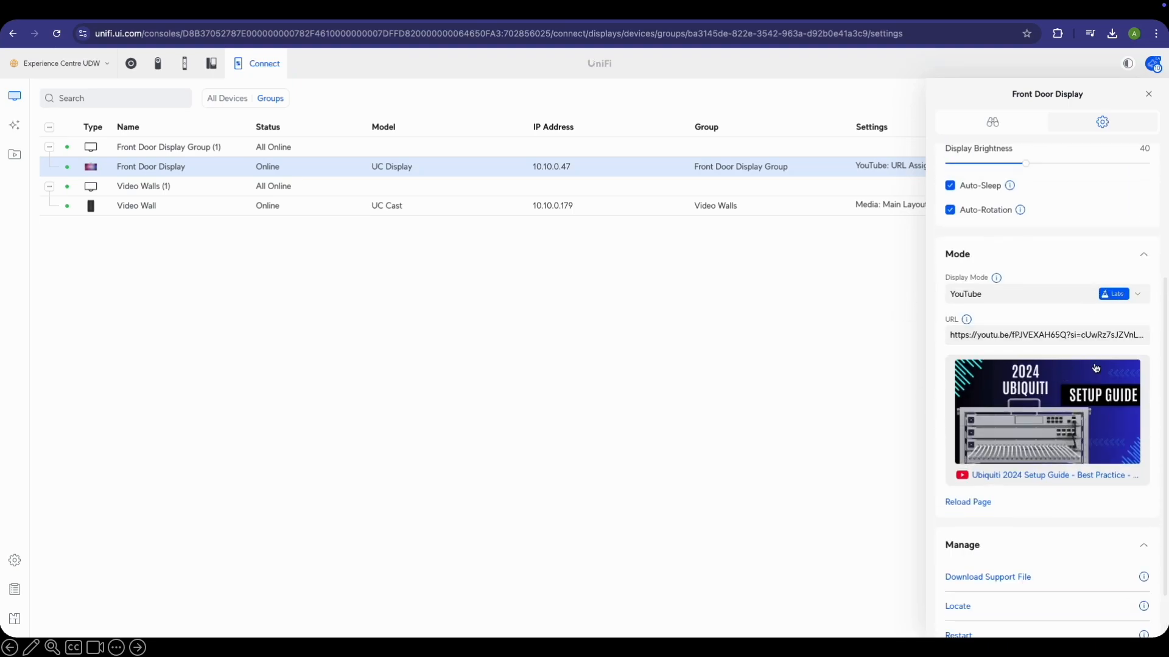
# Switch the Front Door Display to Web mode and check its default website
pyautogui.click(1023, 298)
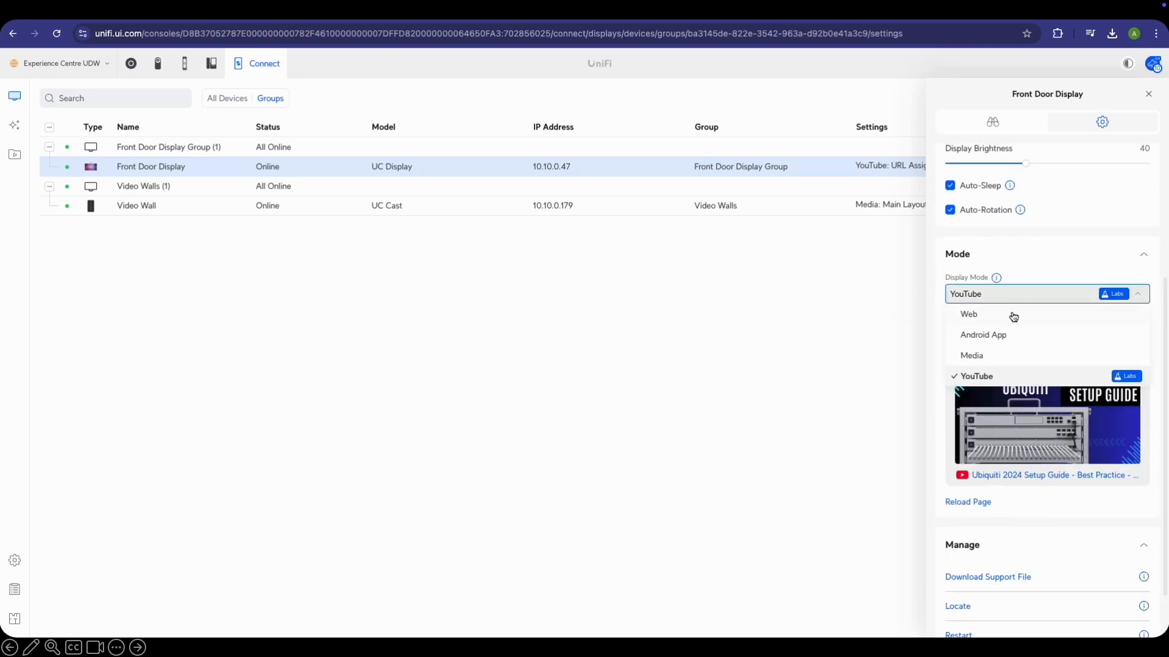
pyautogui.click(1012, 315)
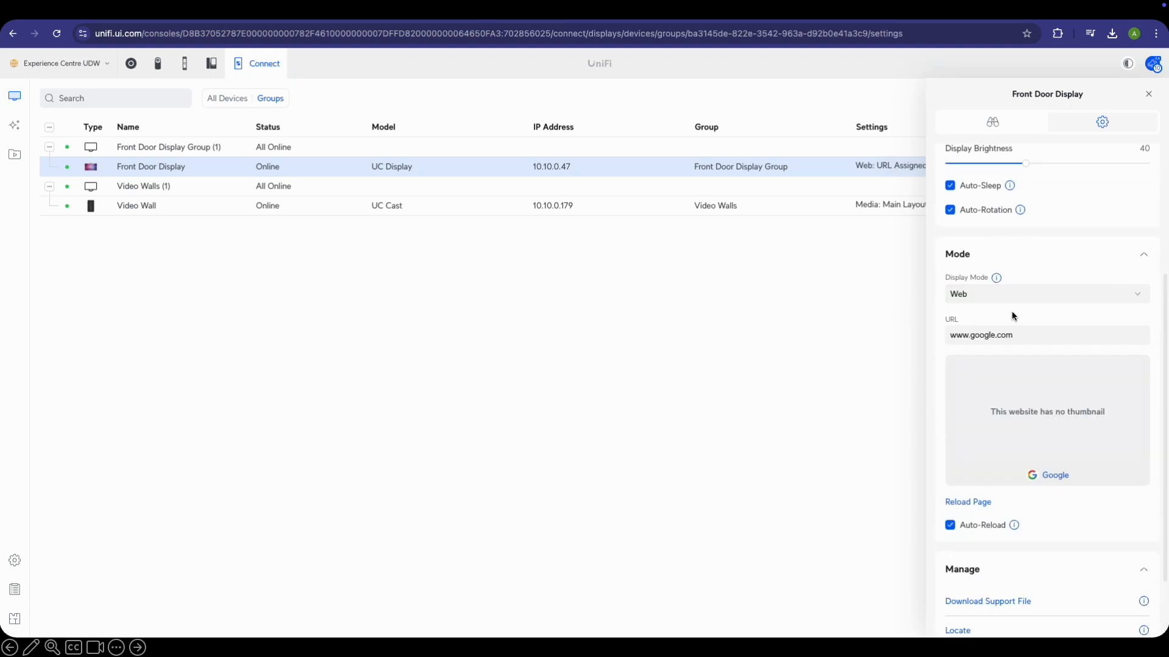
pyautogui.click(1017, 411)
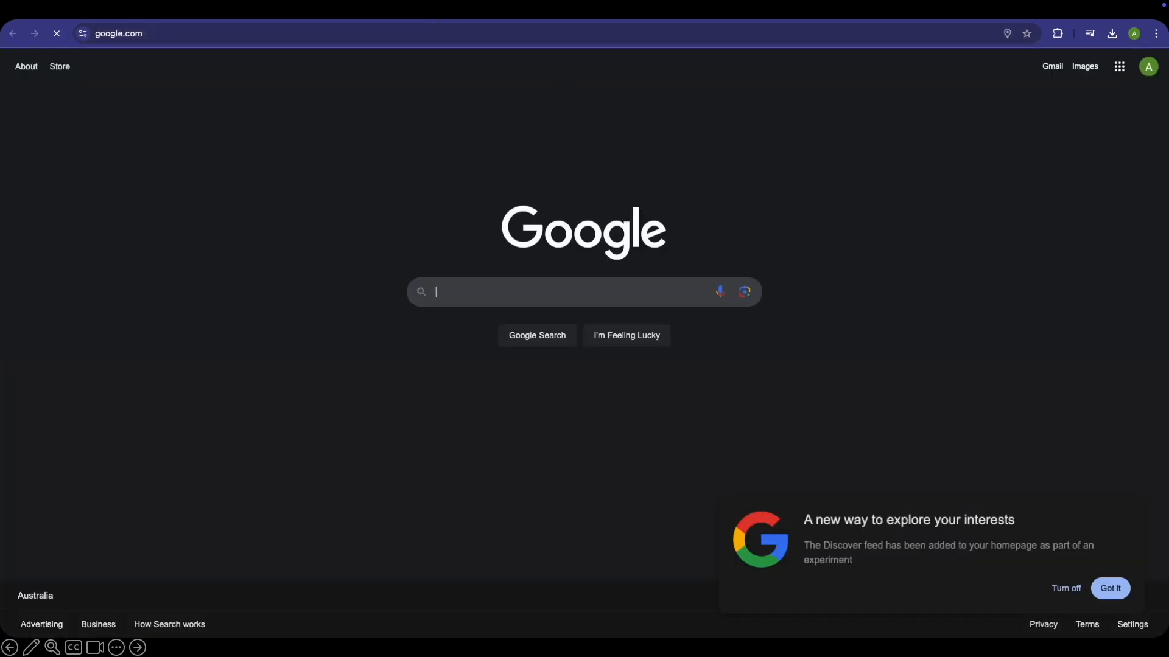
pyautogui.click(436, 20)
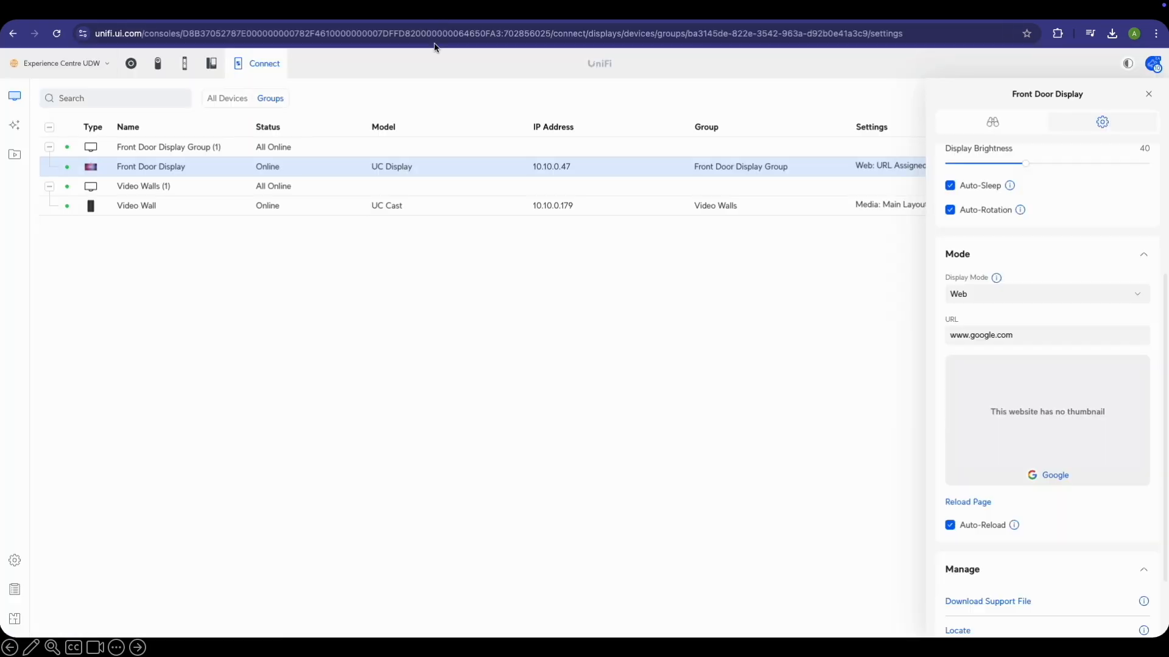
pyautogui.click(1014, 334)
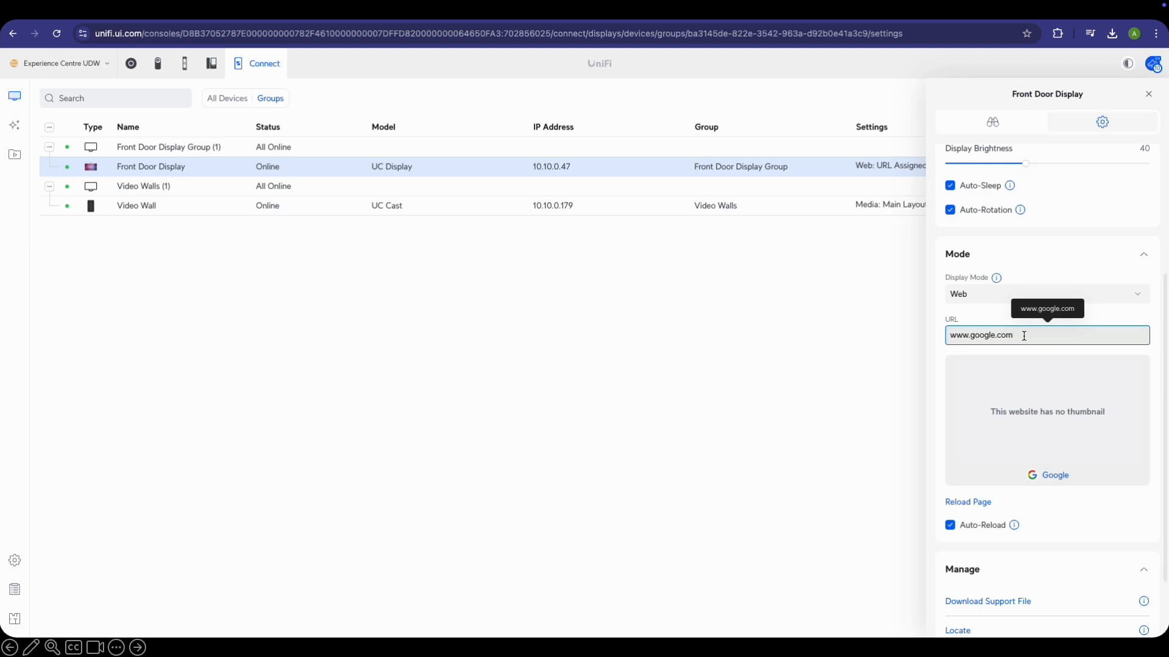
pyautogui.write('/maps')
pyautogui.moveTo(1013, 519)
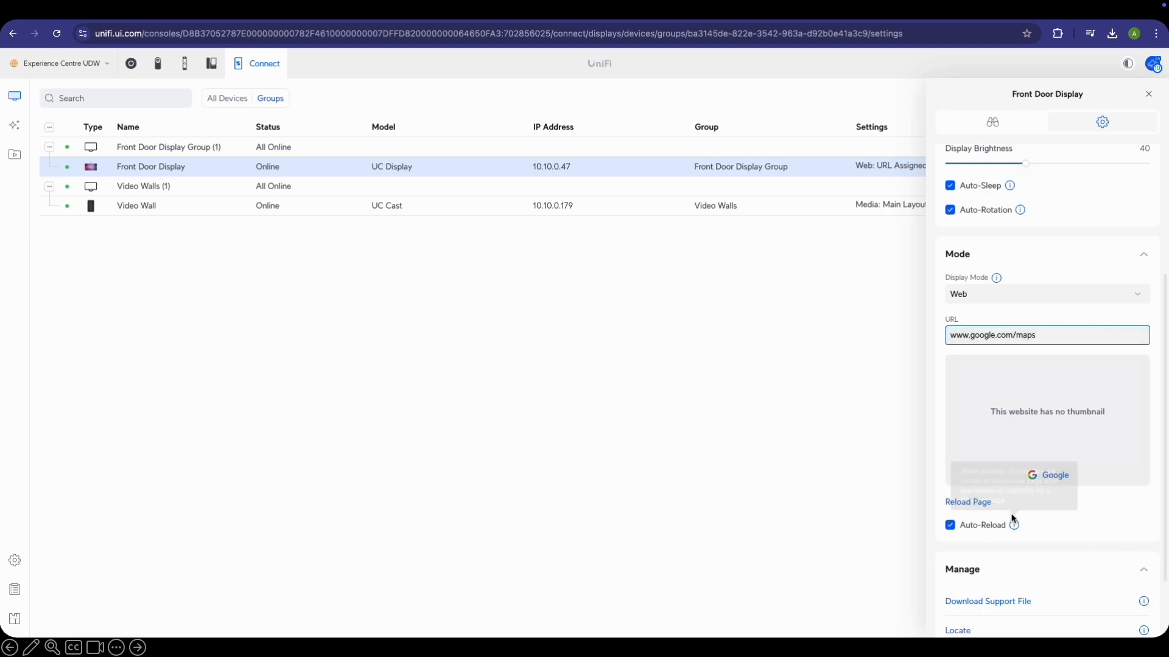
pyautogui.click(1075, 449)
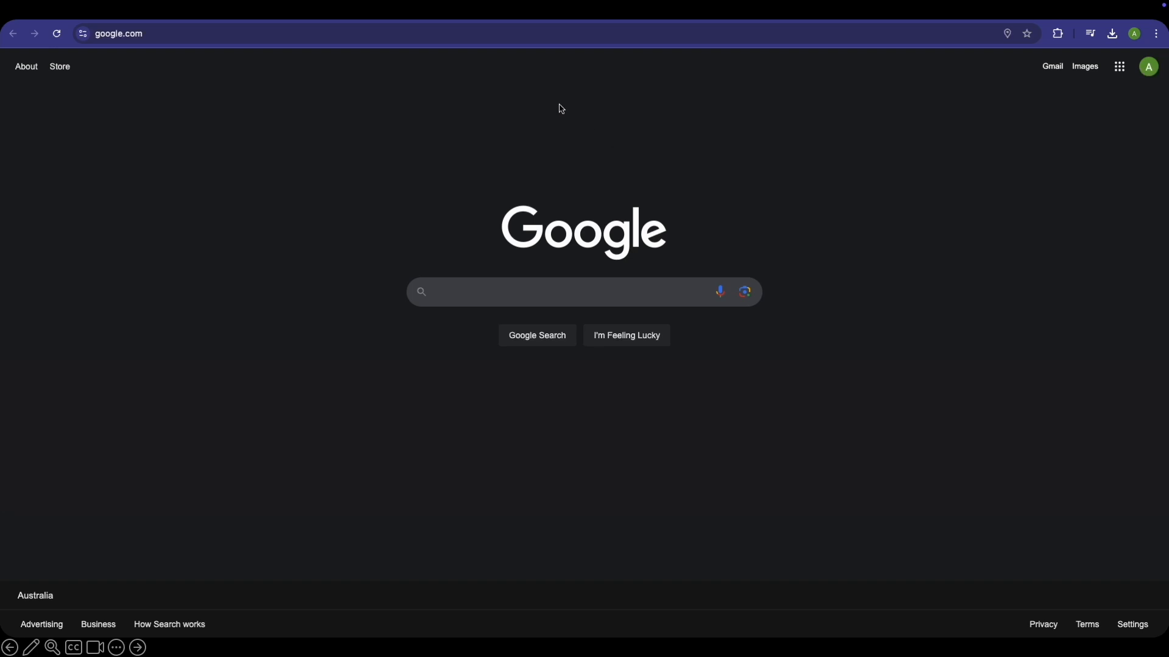
pyautogui.click(416, 16)
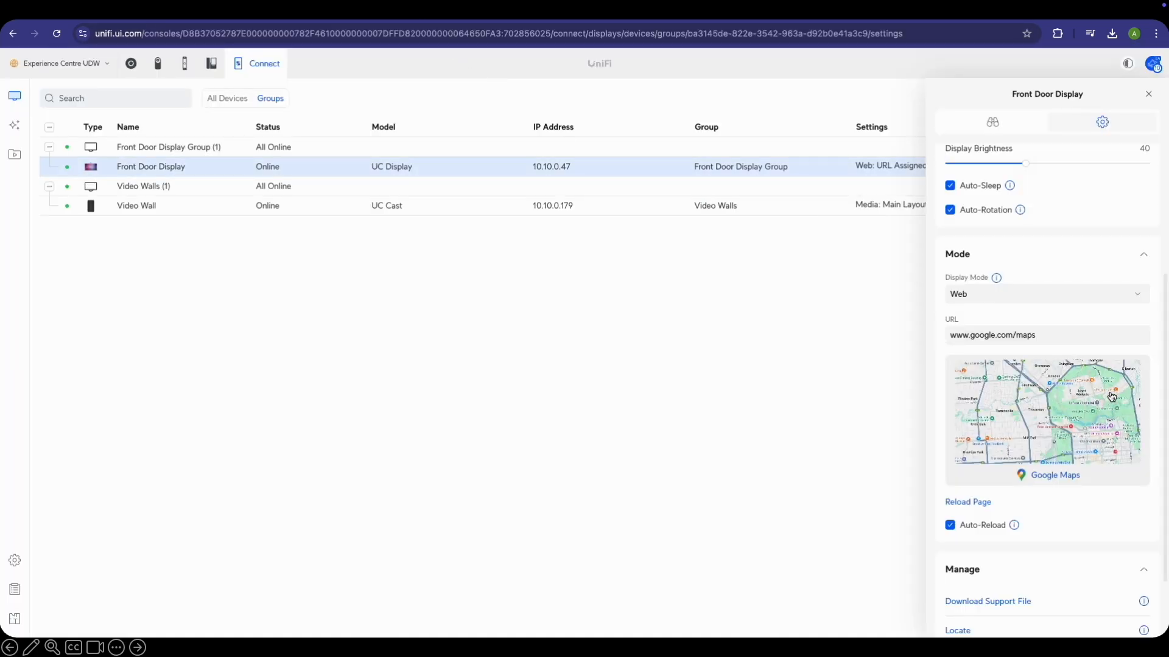
pyautogui.click(1071, 430)
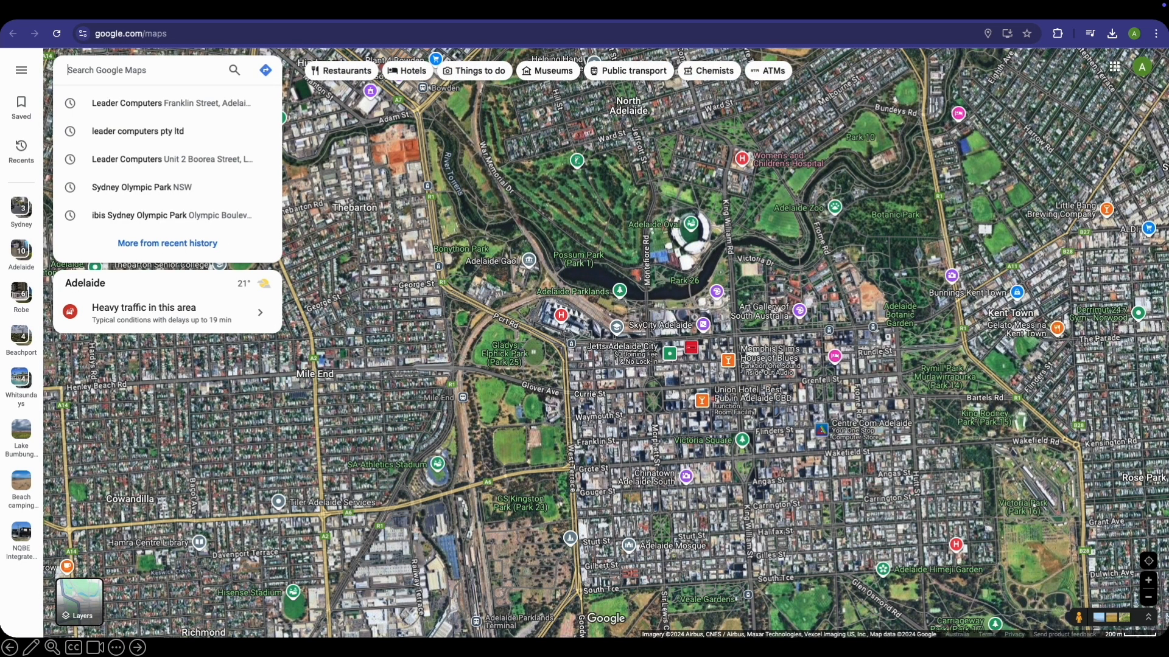
pyautogui.press('super+w')
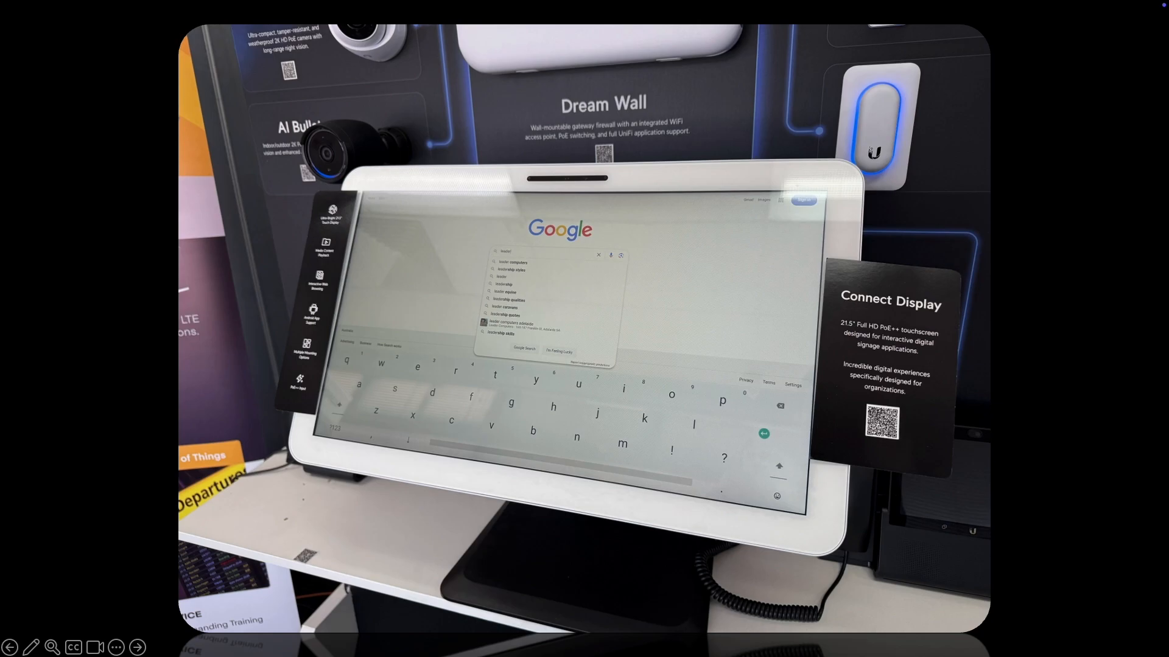
# Select the uploaded Portal app, close Manage Apps, and bring up the display's app list
pyautogui.press('Right')
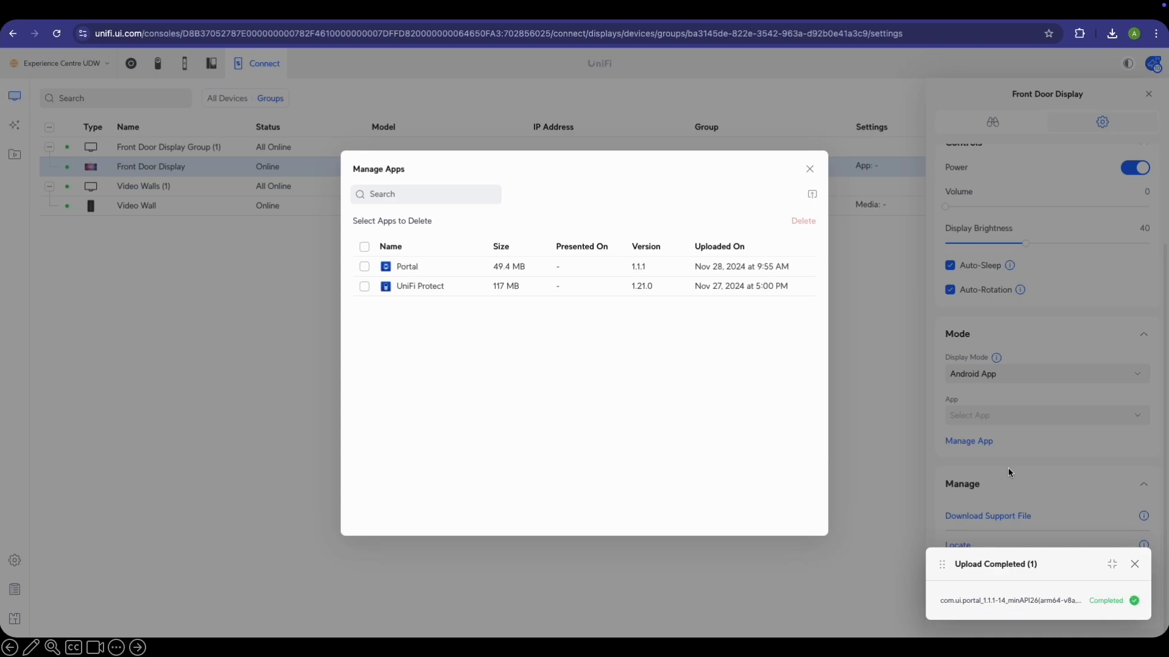
pyautogui.click(364, 266)
pyautogui.click(811, 170)
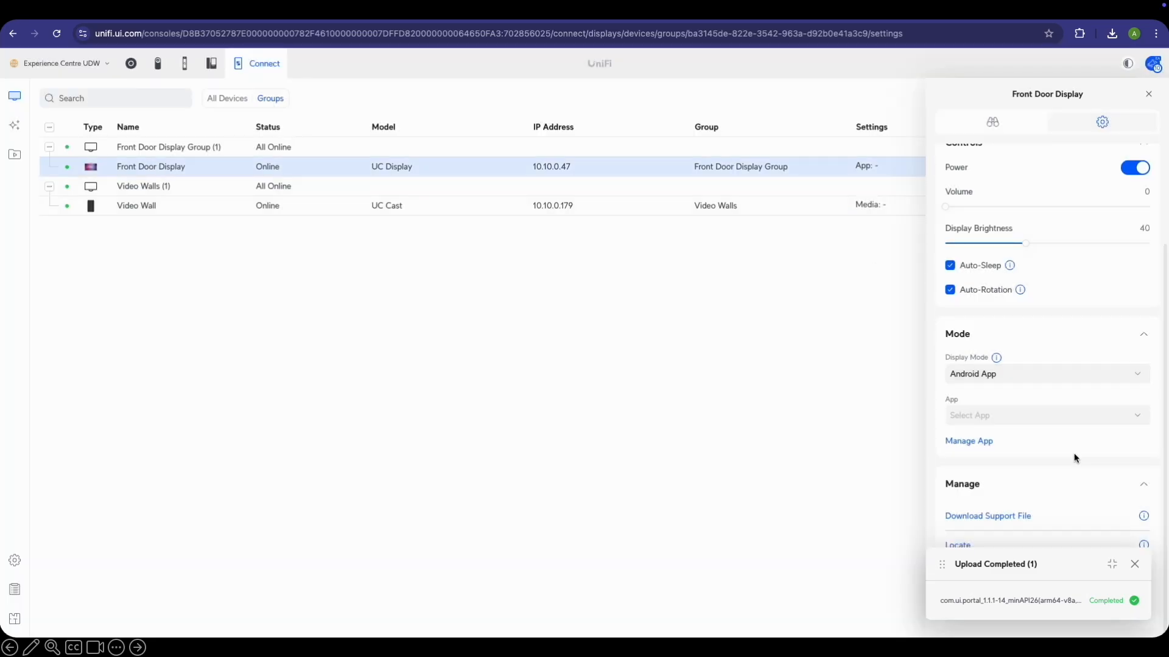
pyautogui.click(1043, 411)
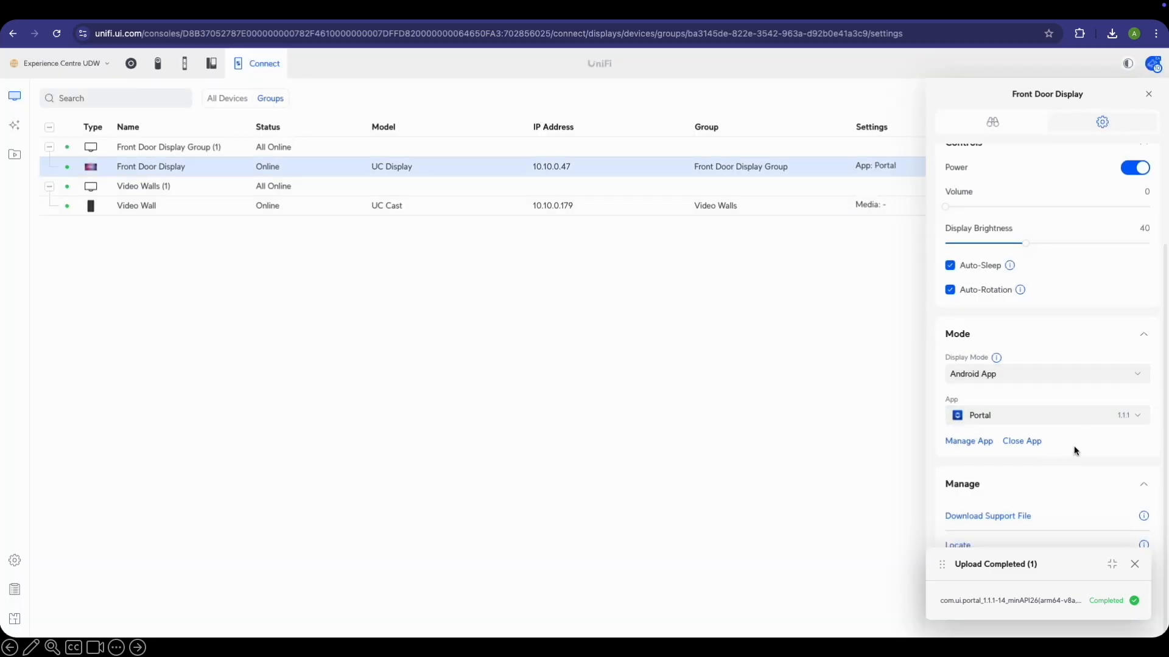
# Dismiss the upload-completed notice and advance to the Essential UI Resources slide
pyautogui.click(1135, 565)
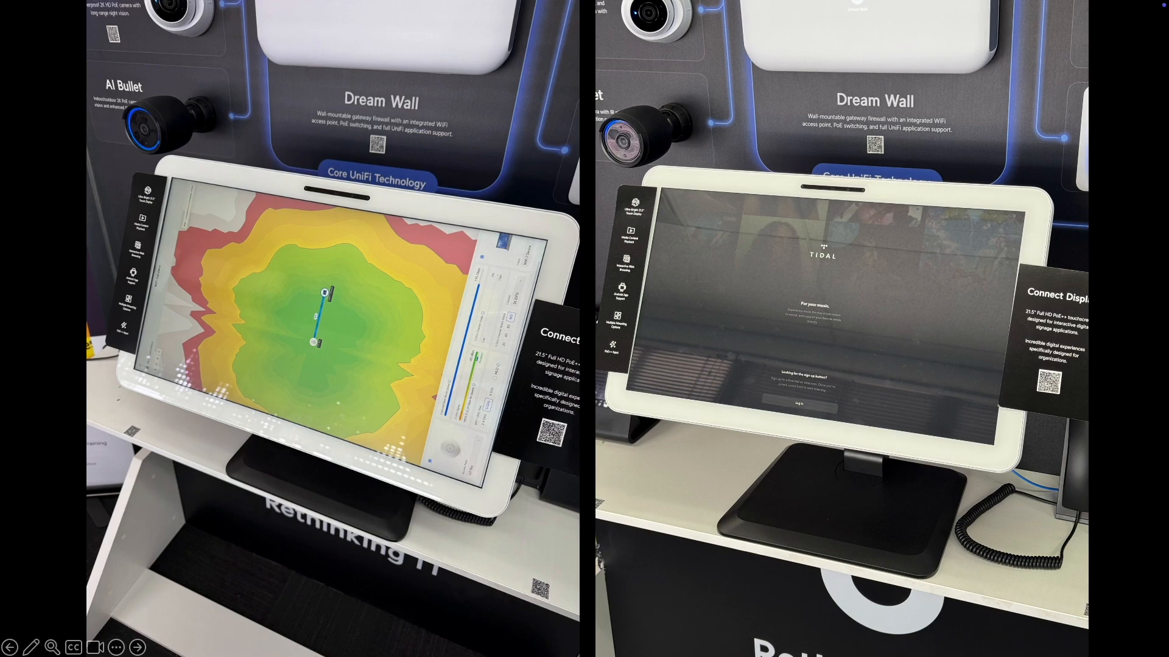
pyautogui.press('Right')
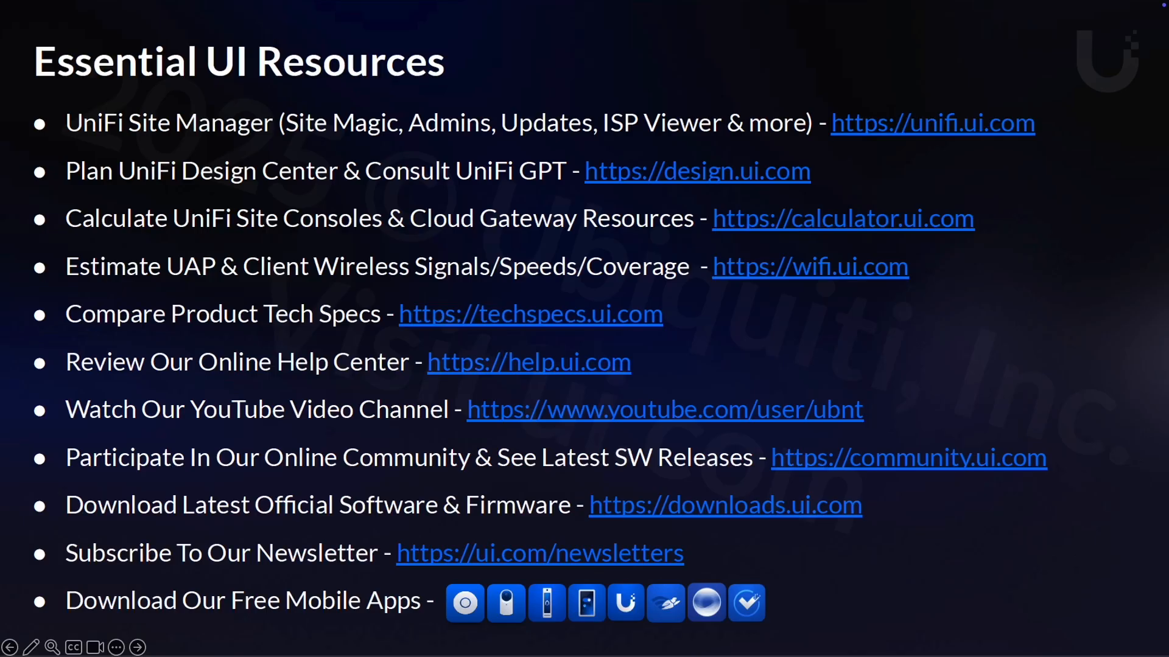